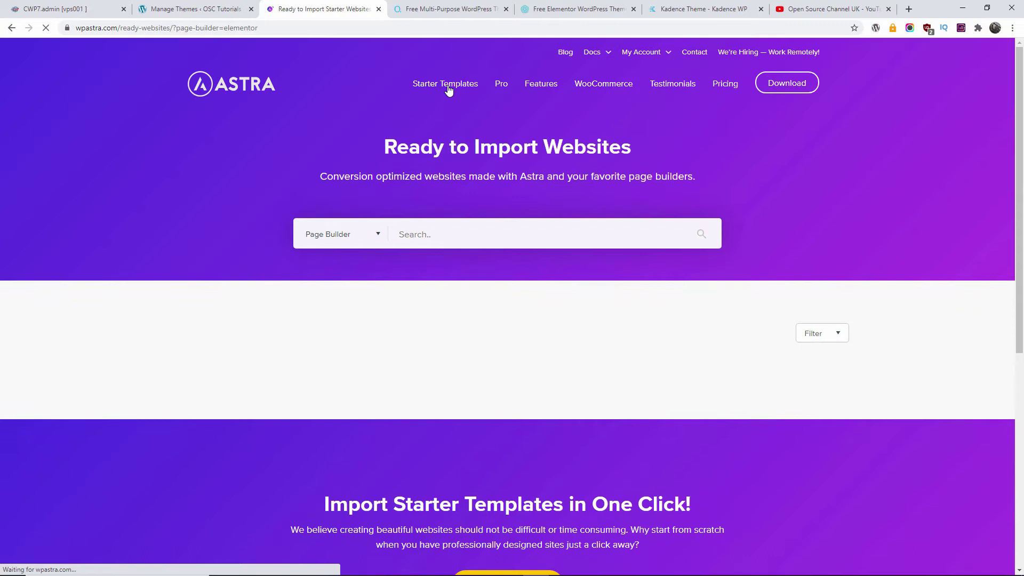
# - Check the page builder choices for Astra's ready-made websites and browse the Elementor starter templates
pyautogui.click(372, 237)
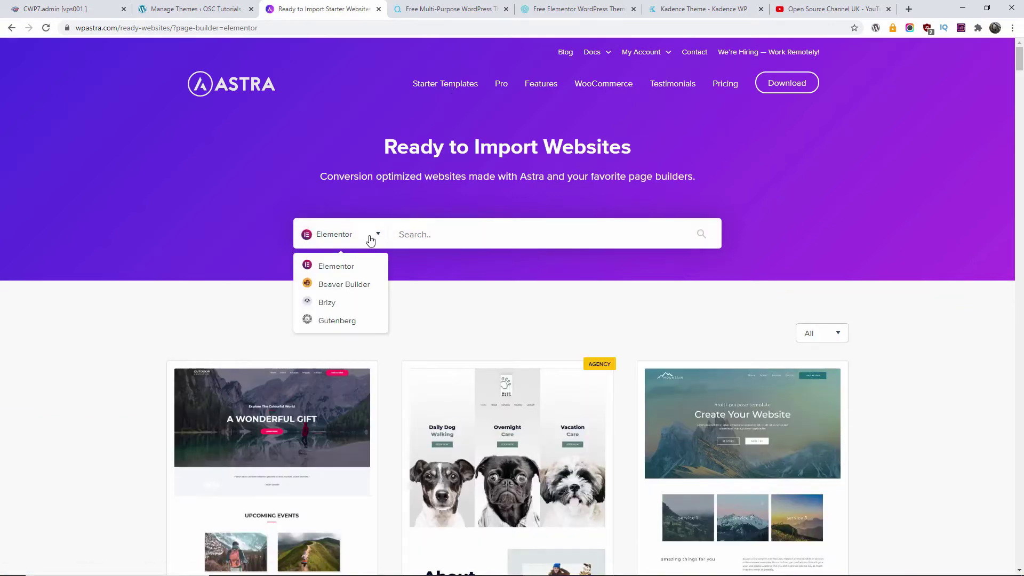
pyautogui.click(962, 338)
pyautogui.moveTo(1020, 65)
pyautogui.mouseDown()
pyautogui.moveTo(1020, 102)
pyautogui.moveTo(1019, 64)
pyautogui.moveTo(1020, 76)
pyautogui.mouseUp()
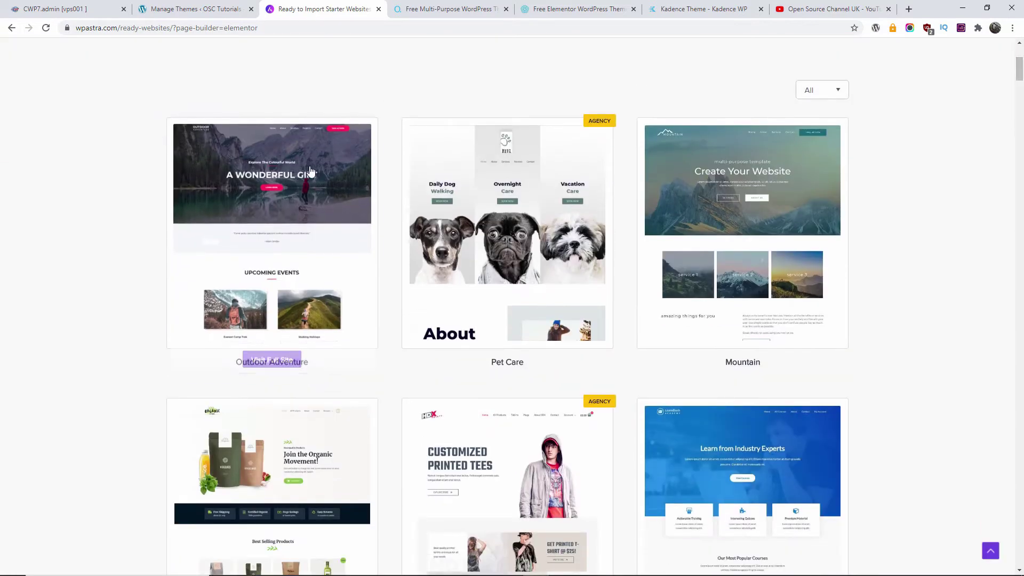
pyautogui.moveTo(595, 117)
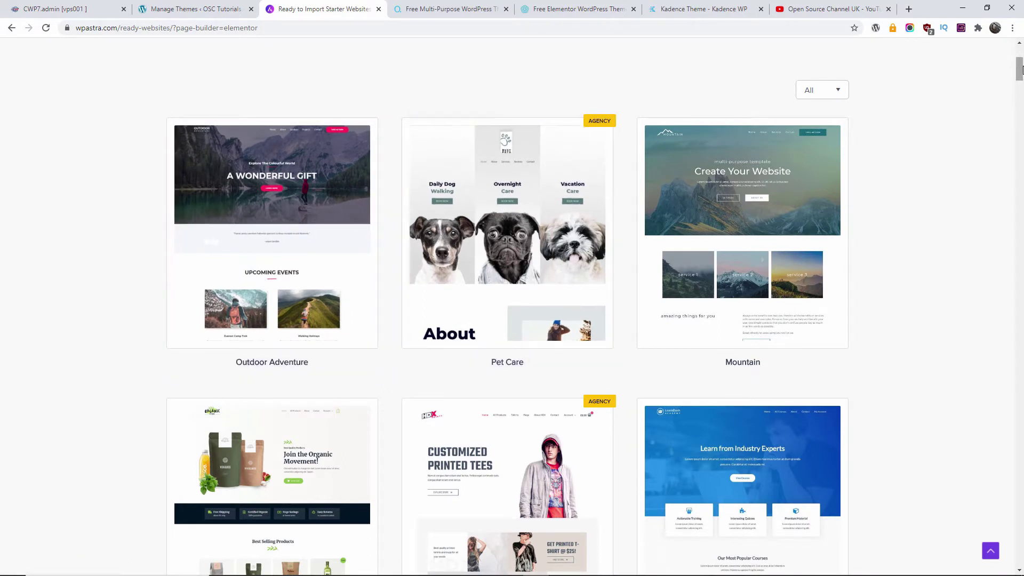
pyautogui.moveTo(1020, 69); pyautogui.dragTo(1015, 31)
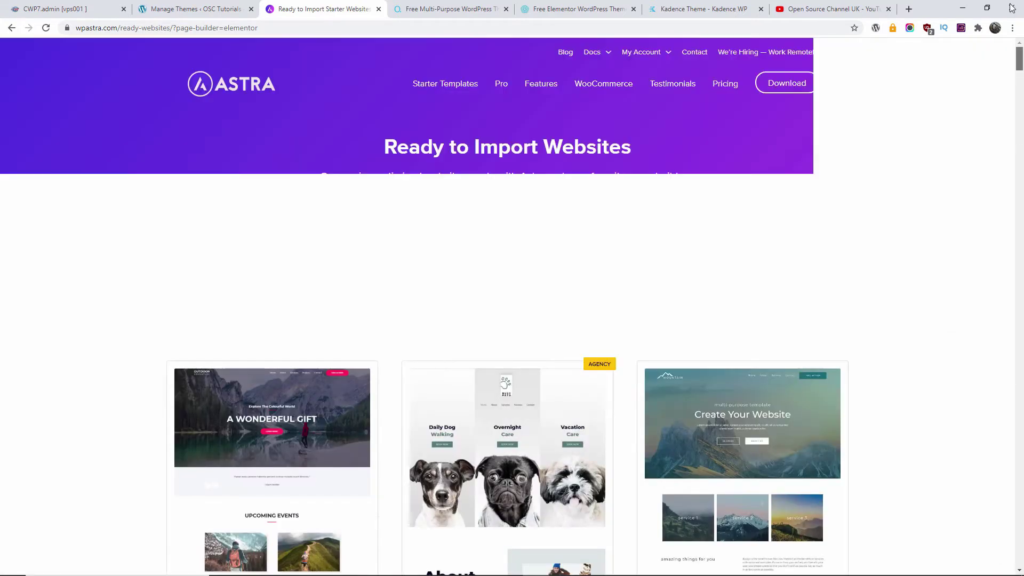
# - View the Astra Pro page, and compare the theme's pricing plans with lifetime billing selected
pyautogui.click(501, 88)
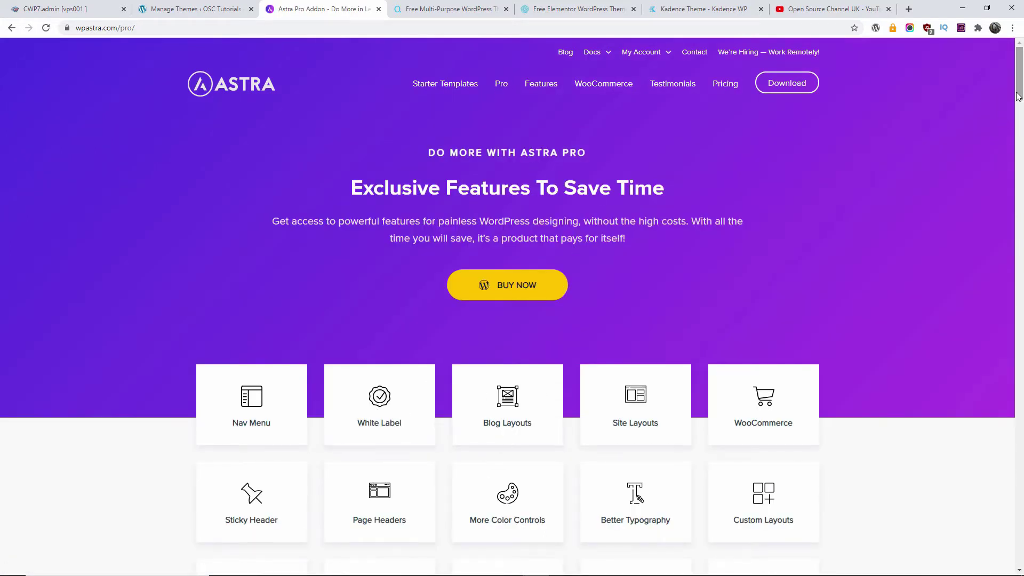
pyautogui.moveTo(1021, 96); pyautogui.dragTo(1016, 17)
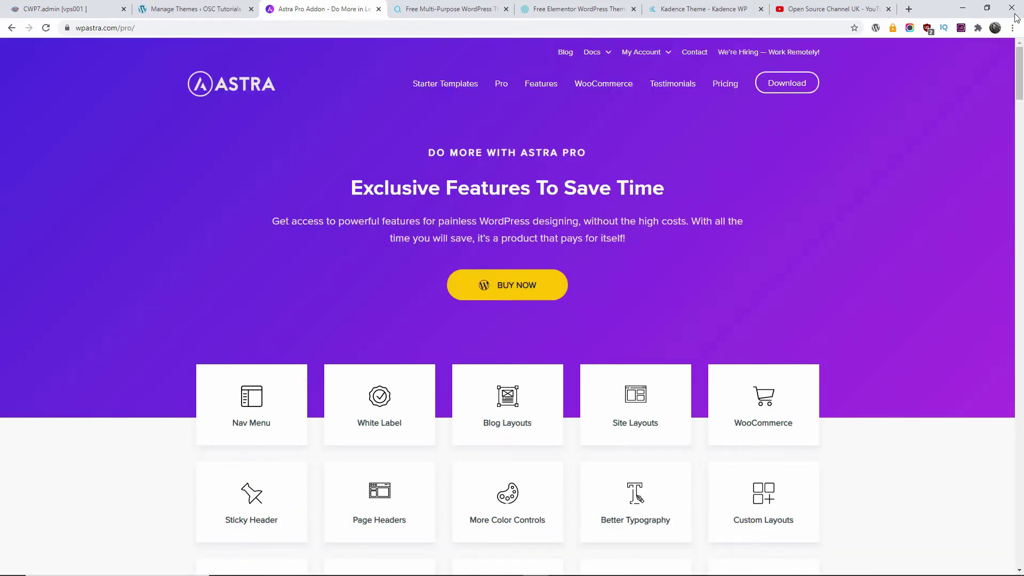
pyautogui.click(721, 86)
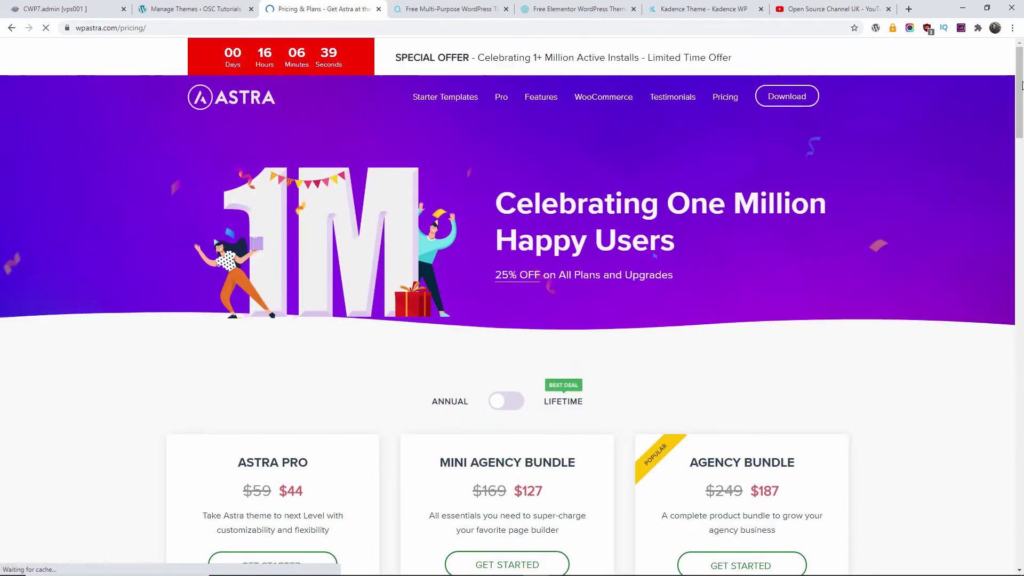
pyautogui.scroll(-6, 1019, 91)
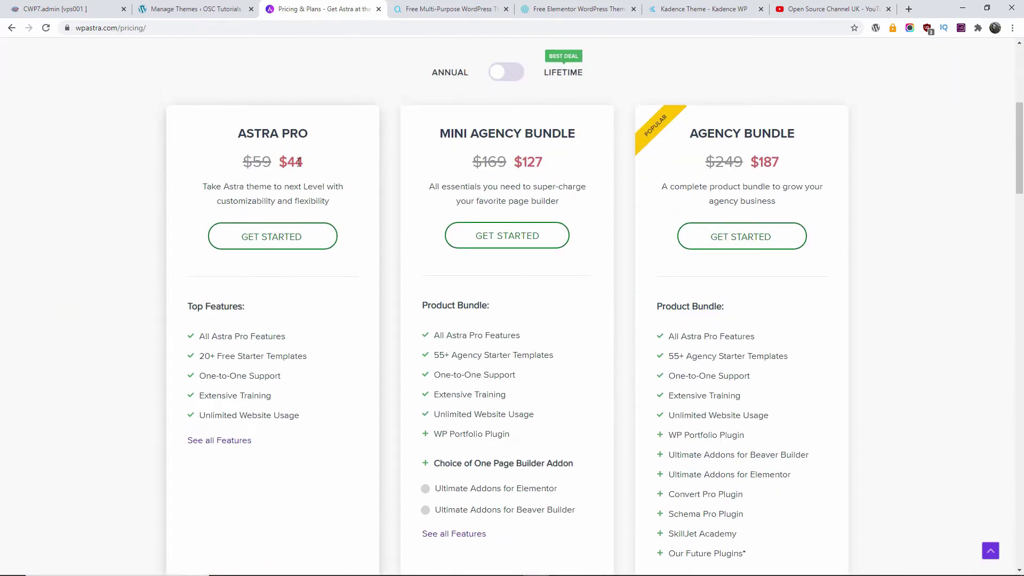
pyautogui.click(511, 73)
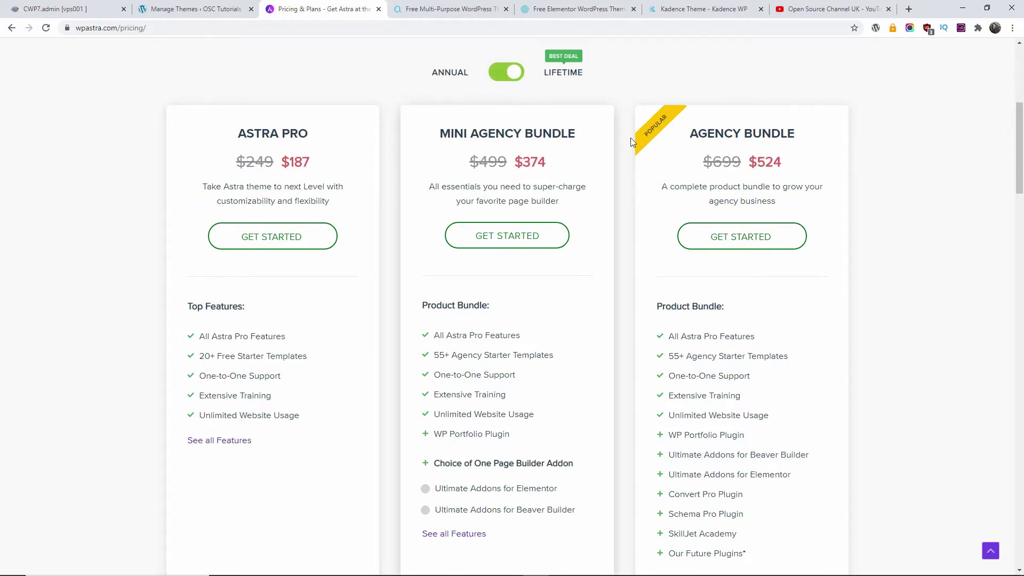
pyautogui.scroll(-5, 894, 226)
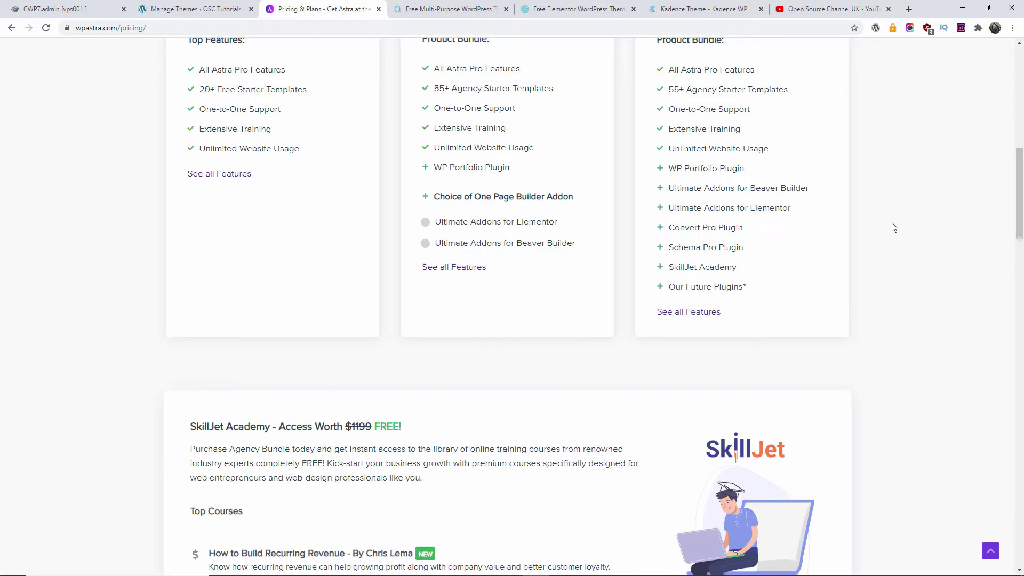
pyautogui.moveTo(1016, 216); pyautogui.dragTo(1023, 158)
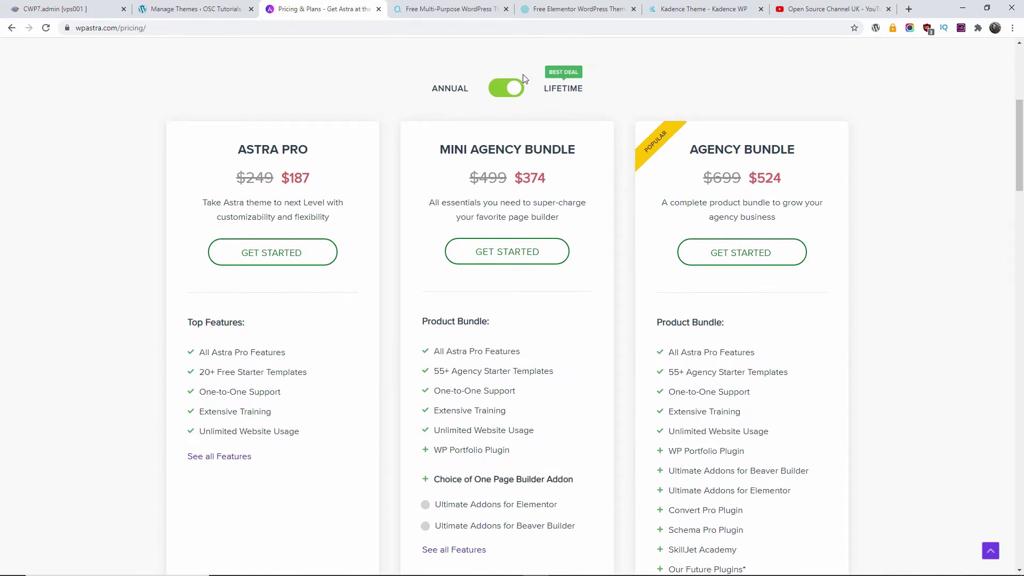
# - Switch to the OceanWP site and look through its homepage and theme demos
pyautogui.click(437, 5)
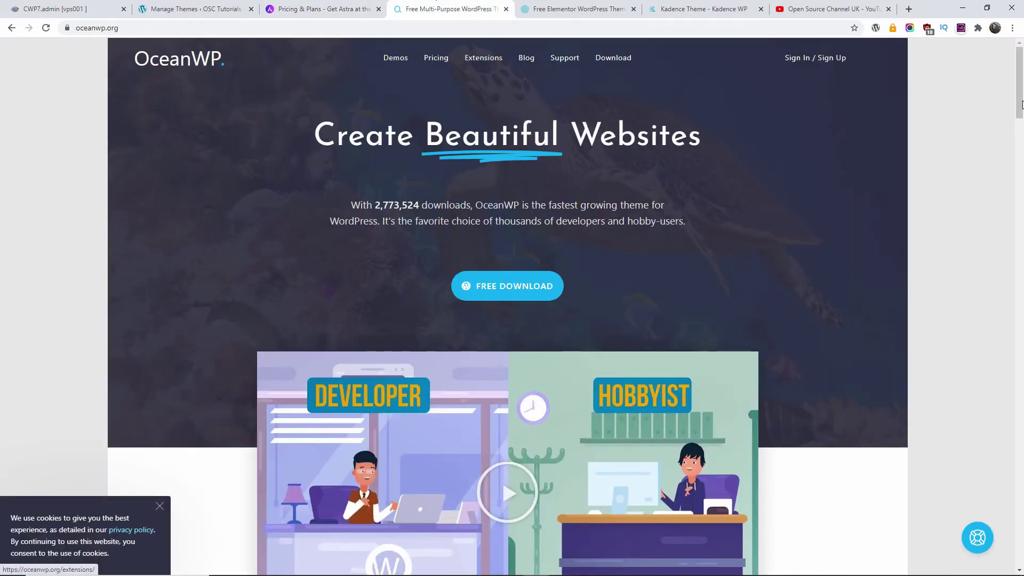
pyautogui.moveTo(1023, 138); pyautogui.dragTo(1022, 258)
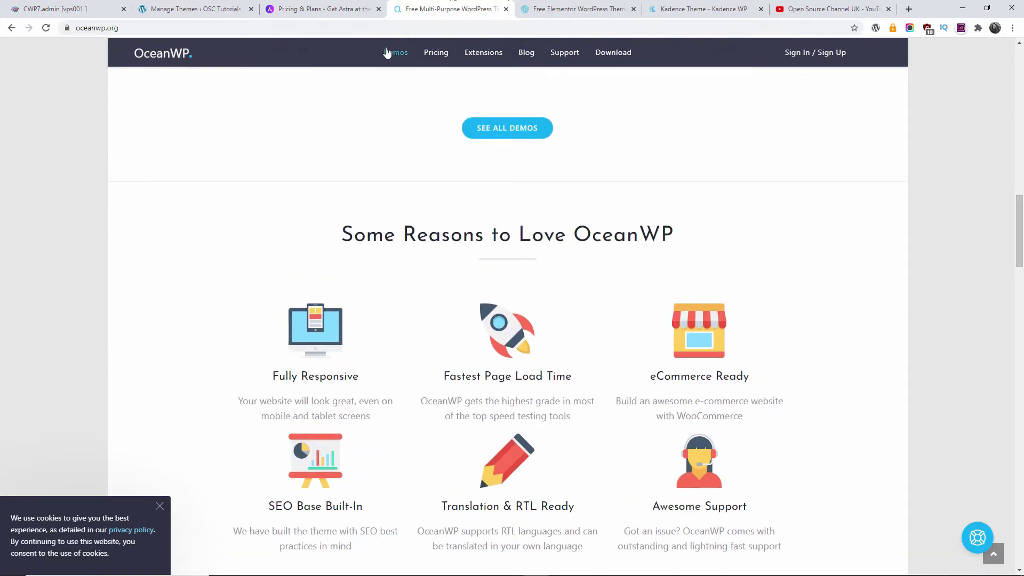
pyautogui.click(392, 52)
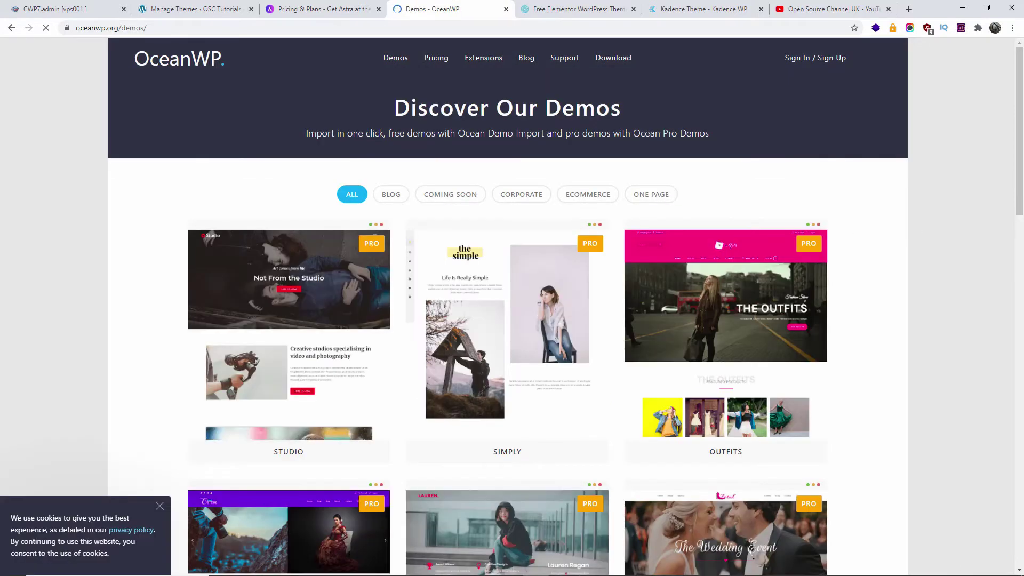
pyautogui.moveTo(1020, 157); pyautogui.dragTo(1020, 196)
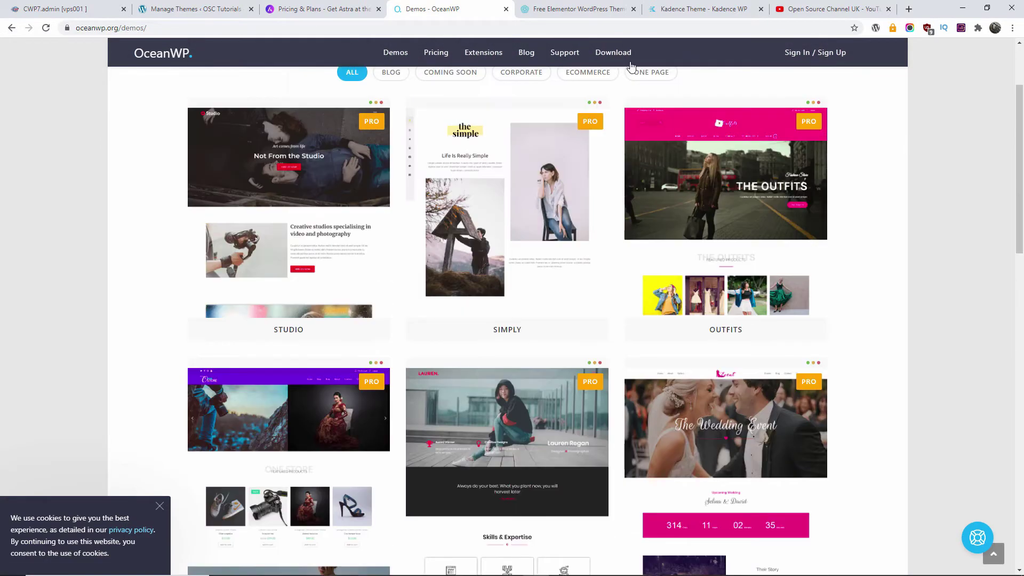
# - Open the OceanWP pricing page and show the lifetime prices for its plans
pyautogui.click(509, 75)
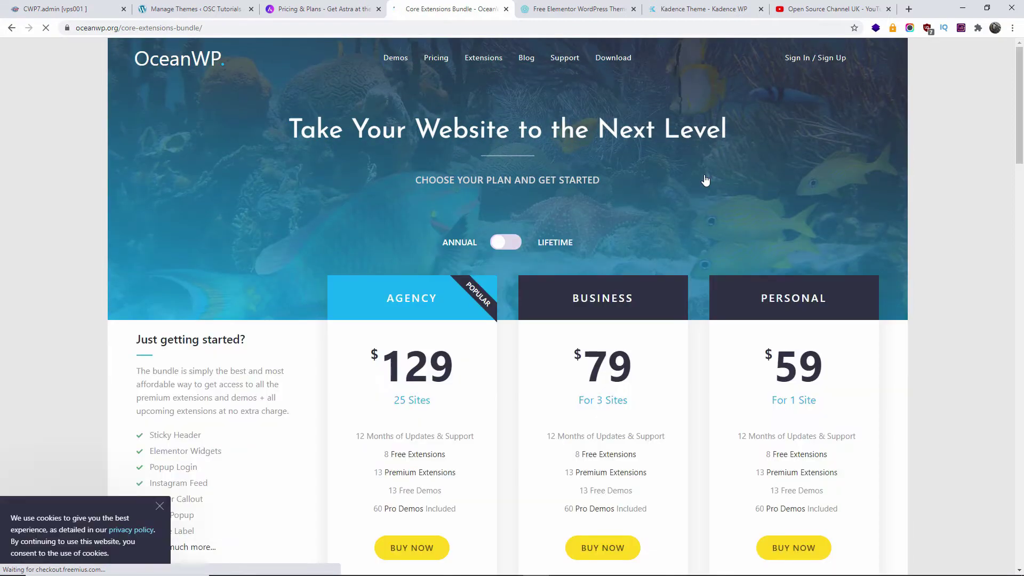
pyautogui.click(515, 245)
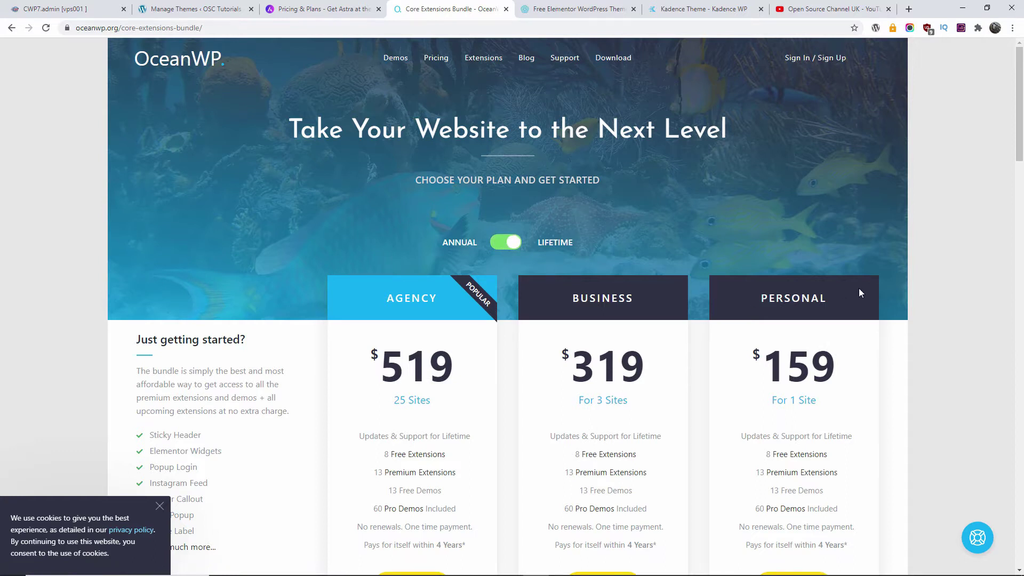
# - Switch to the Phlox site and browse its free and pro pre-made demos
pyautogui.click(581, 5)
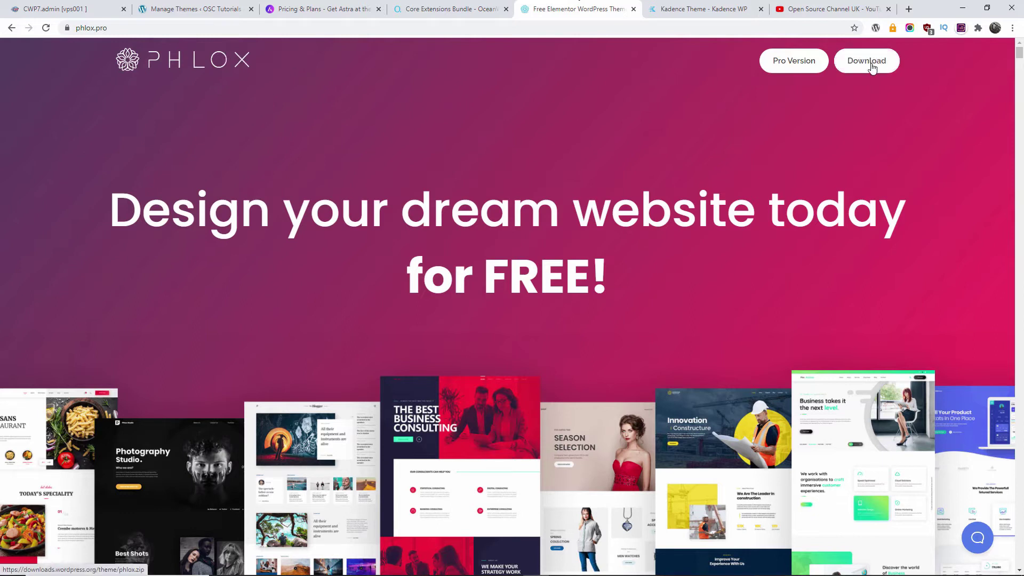
pyautogui.scroll(-12, 512, 321)
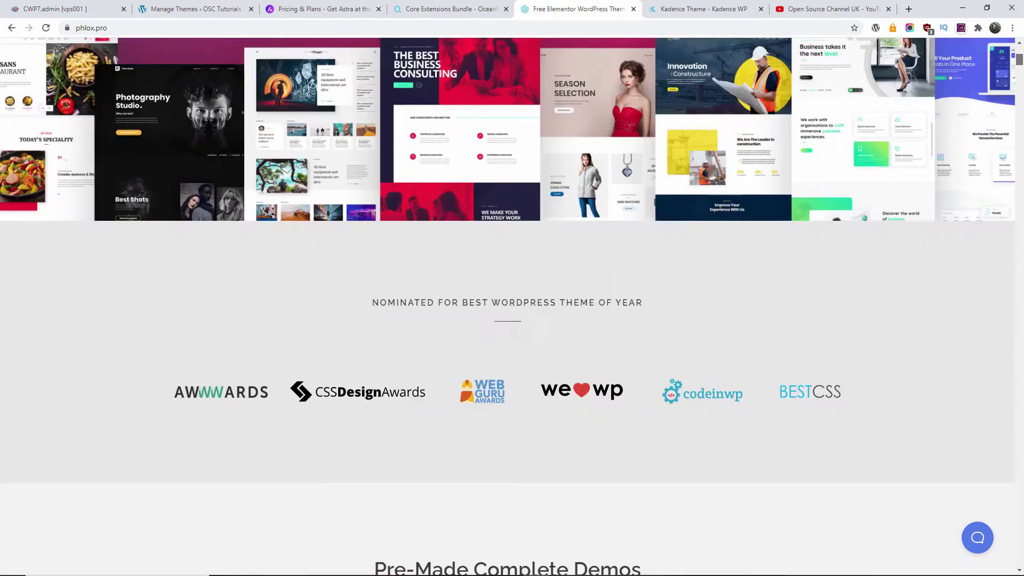
pyautogui.scroll(-10, 1022, 88)
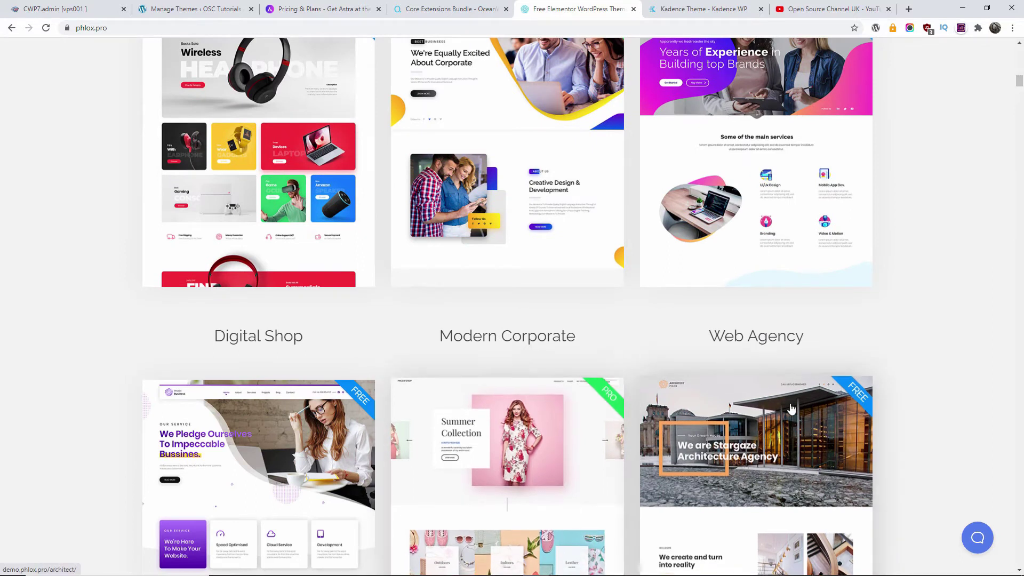
pyautogui.scroll(10, 950, 305)
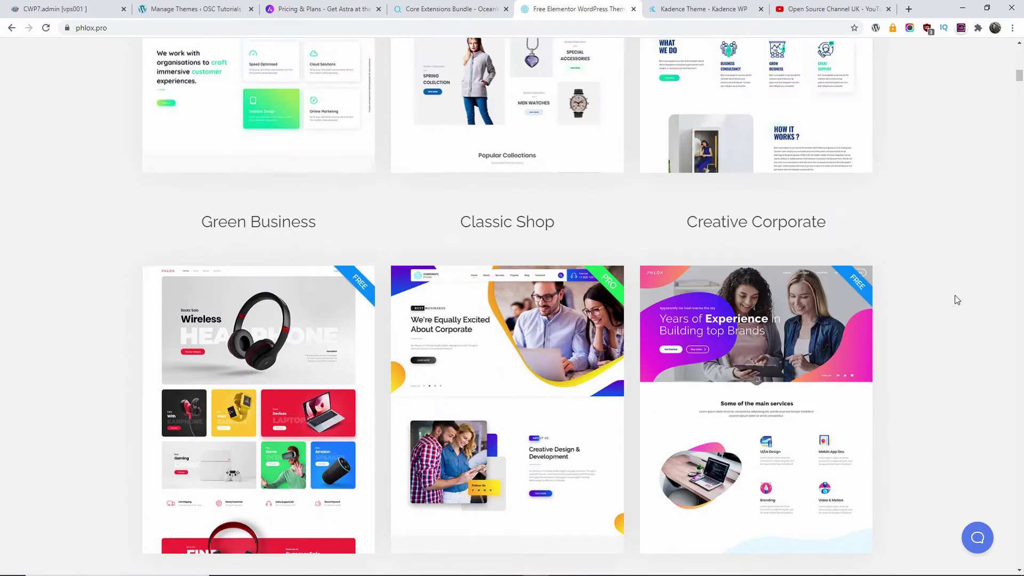
pyautogui.scroll(10, 958, 300)
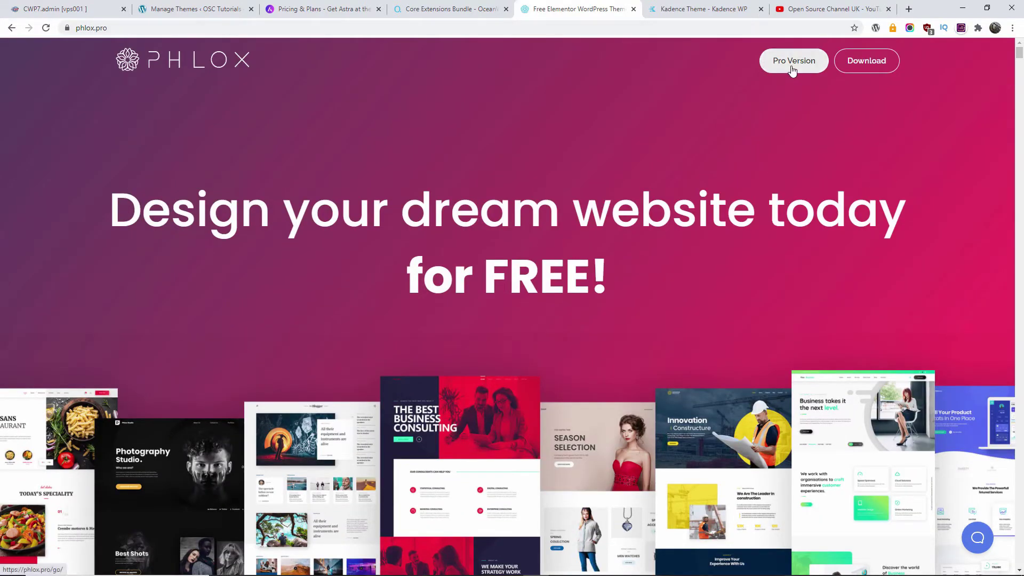
# - View the Phlox Pro version page and its ThemeForest purchase listing, and close that page
pyautogui.click(793, 64)
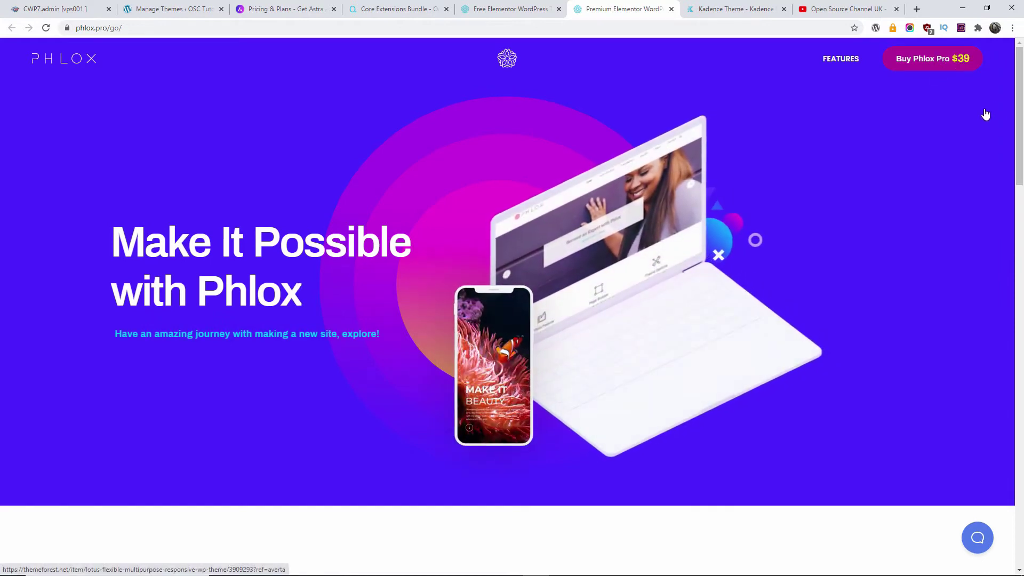
pyautogui.moveTo(1021, 98); pyautogui.dragTo(1021, 128)
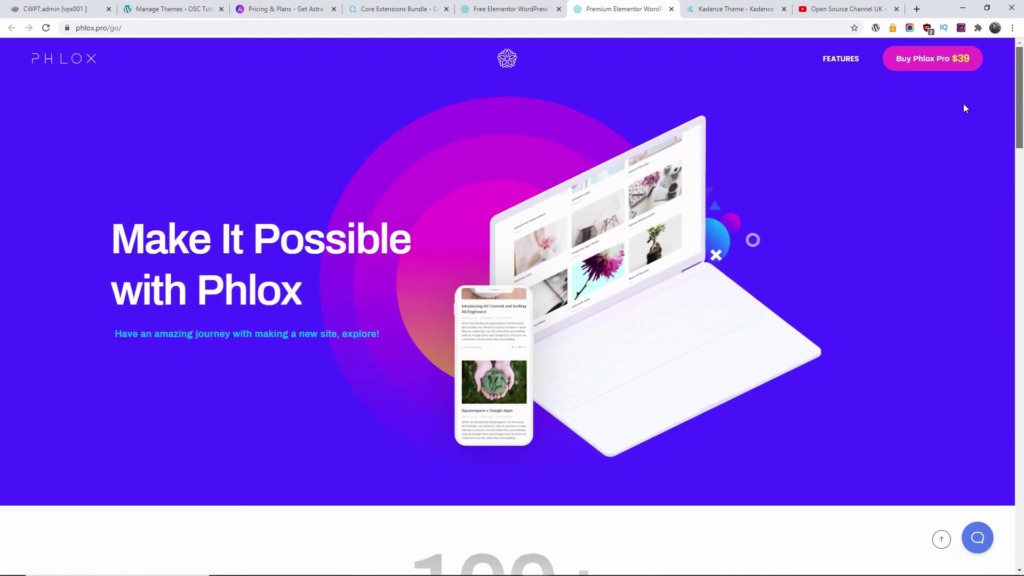
pyautogui.click(923, 51)
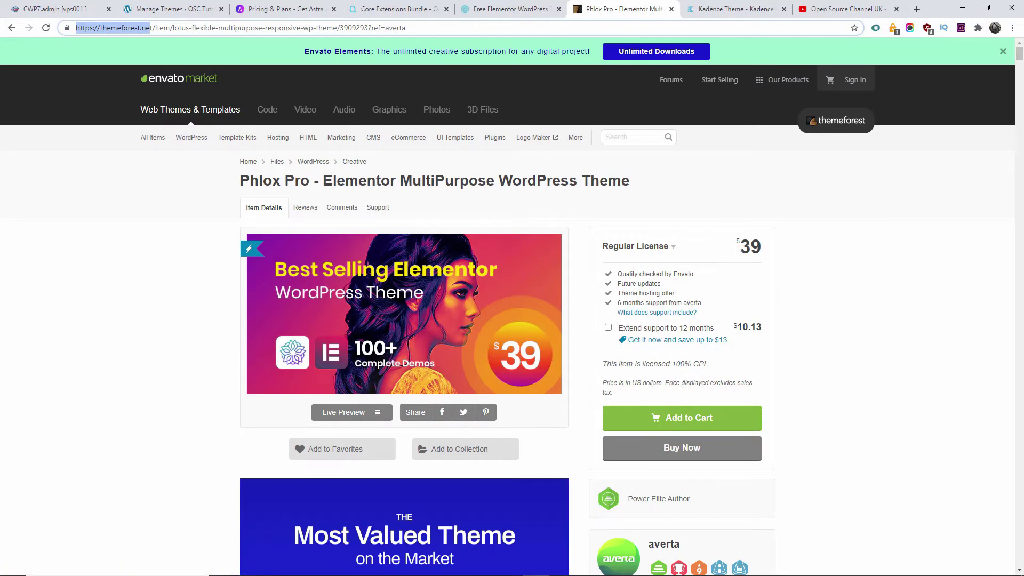
pyautogui.click(671, 9)
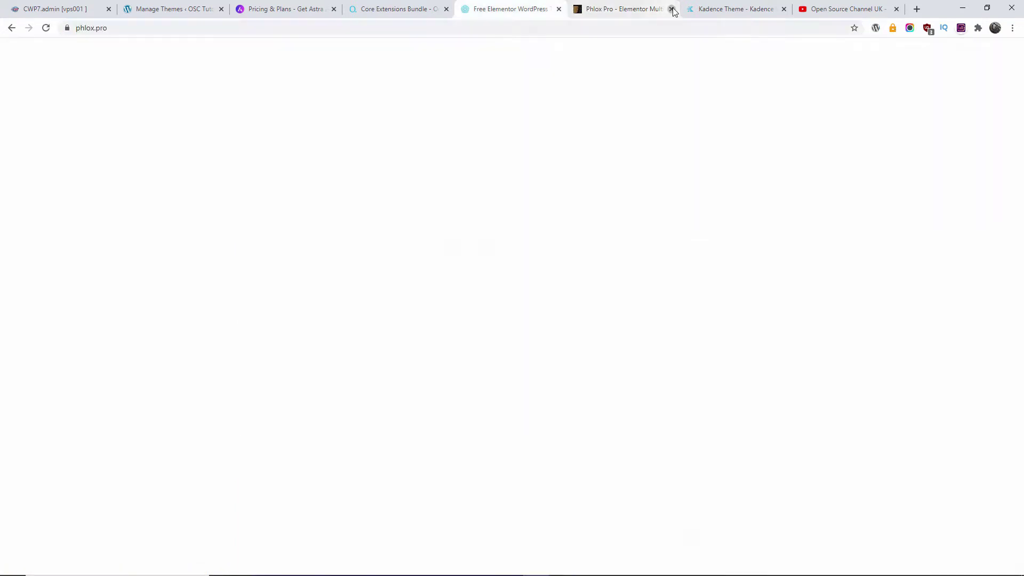
# - Switch to the Kadence WP site and review what the yearly and lifetime membership plans include
pyautogui.click(686, 12)
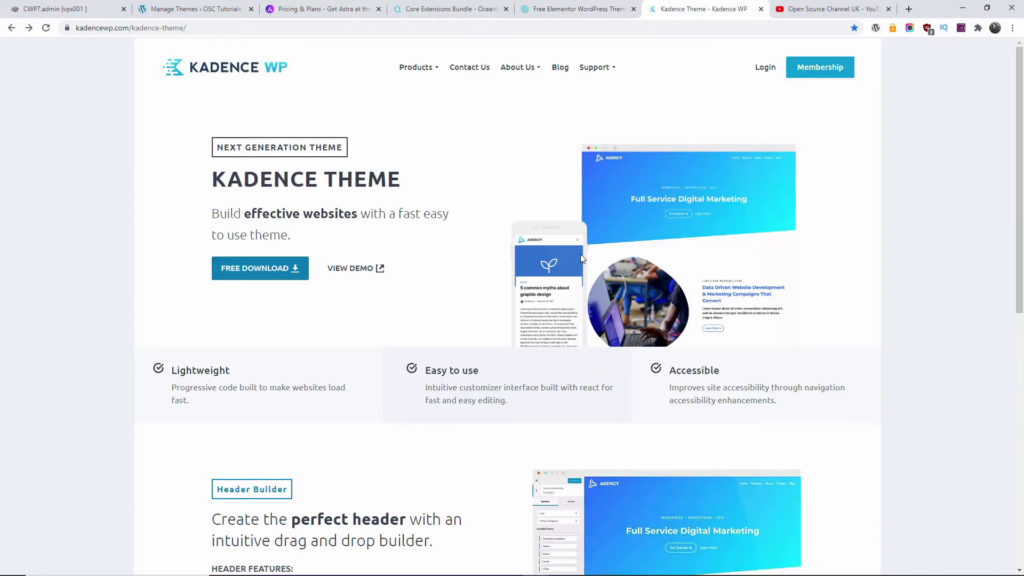
pyautogui.moveTo(433, 73)
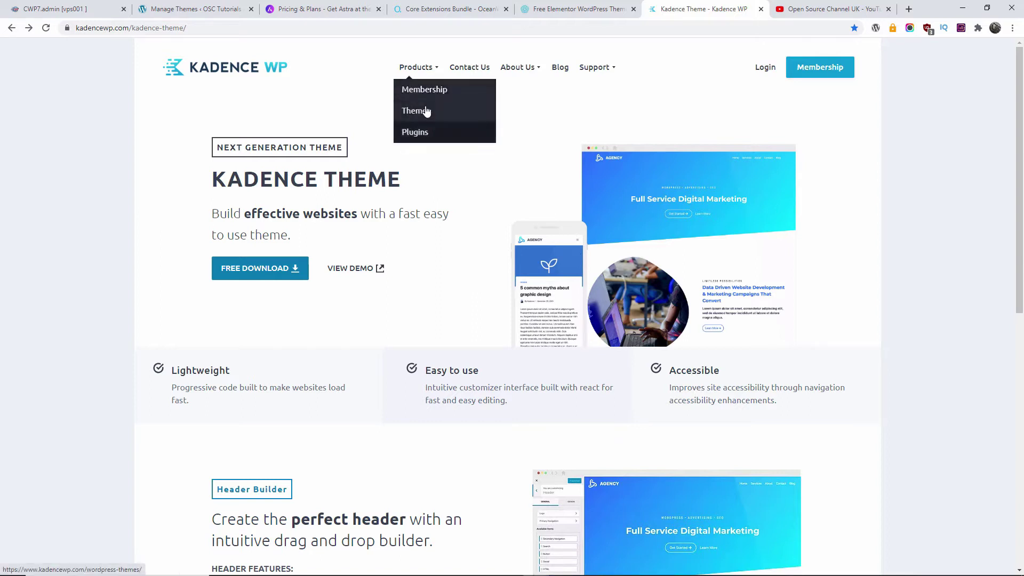
pyautogui.click(430, 91)
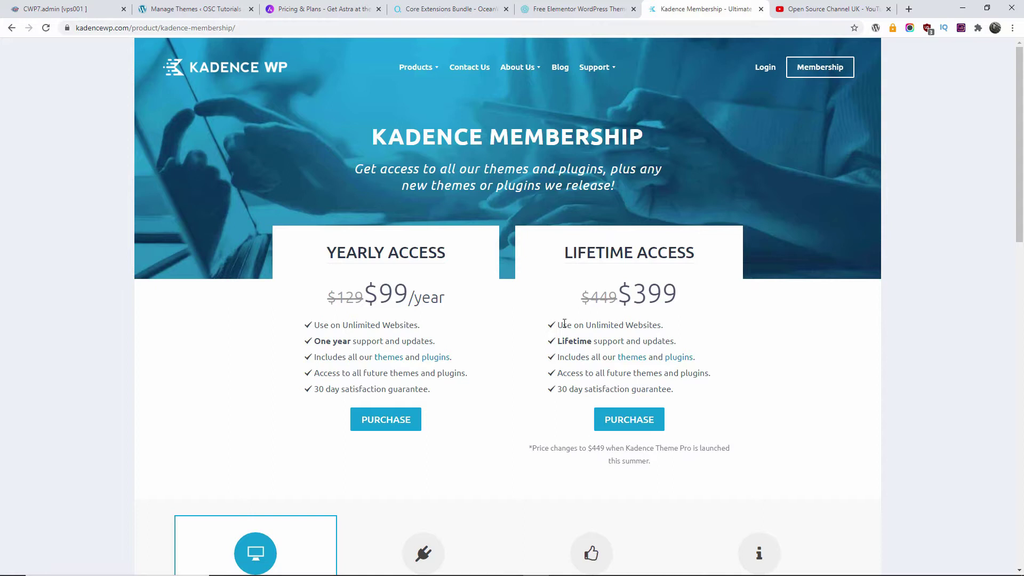
pyautogui.moveTo(565, 323); pyautogui.dragTo(668, 384)
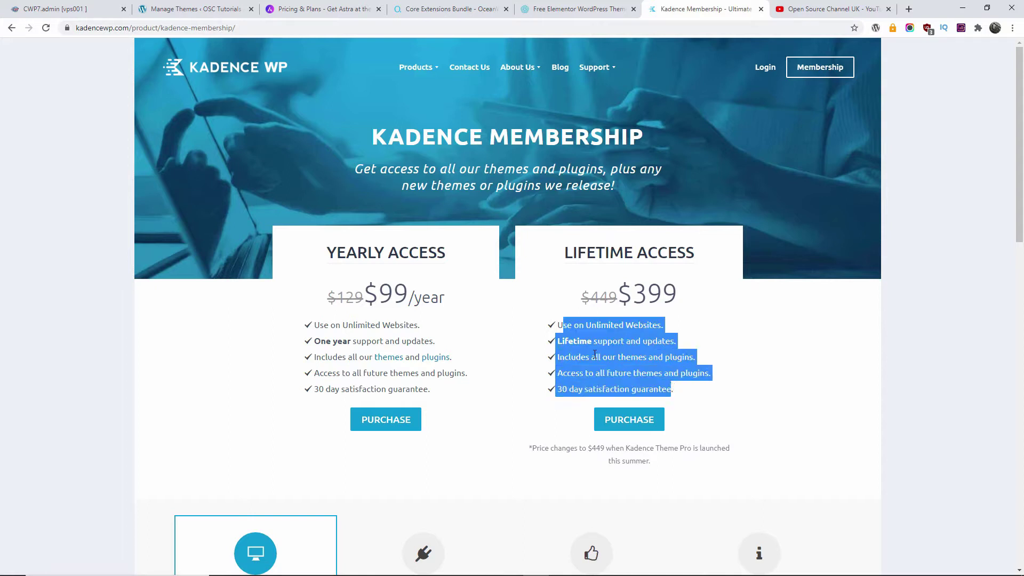
pyautogui.click(746, 373)
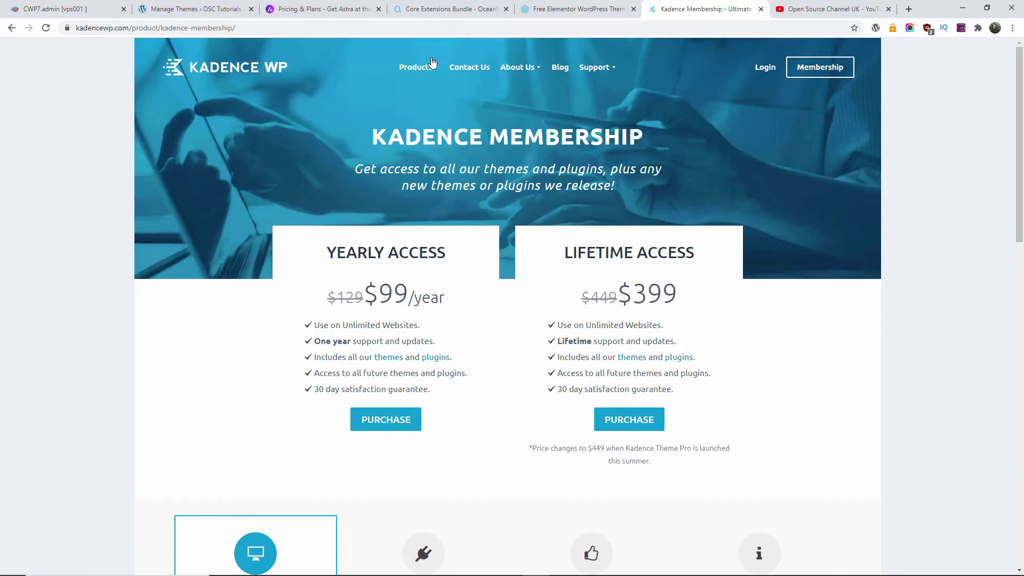
# - Browse the Kadence WordPress themes catalogue and open the Kadence plugins page
pyautogui.moveTo(436, 69)
pyautogui.click(427, 108)
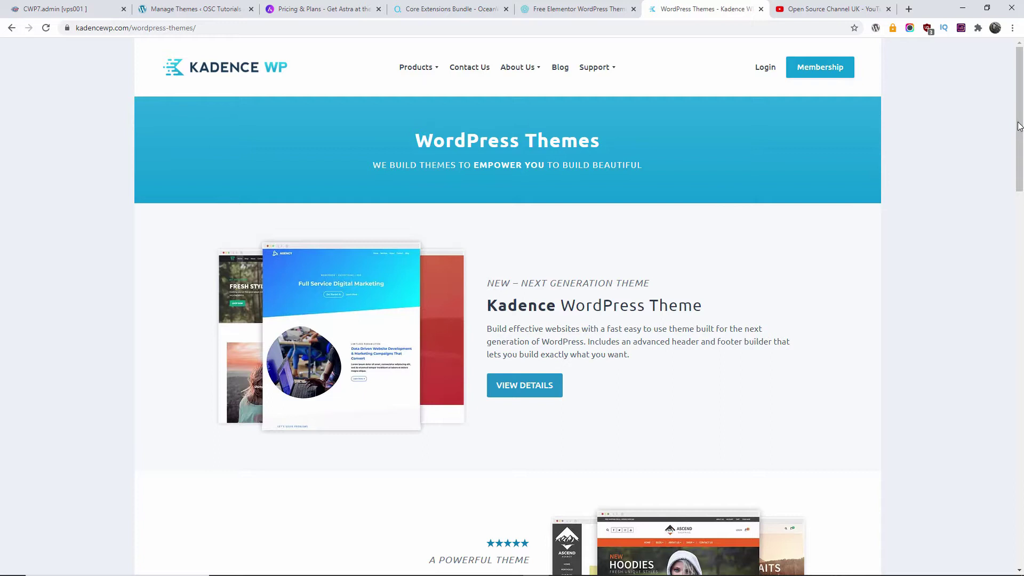
pyautogui.moveTo(1019, 120); pyautogui.dragTo(971, 154)
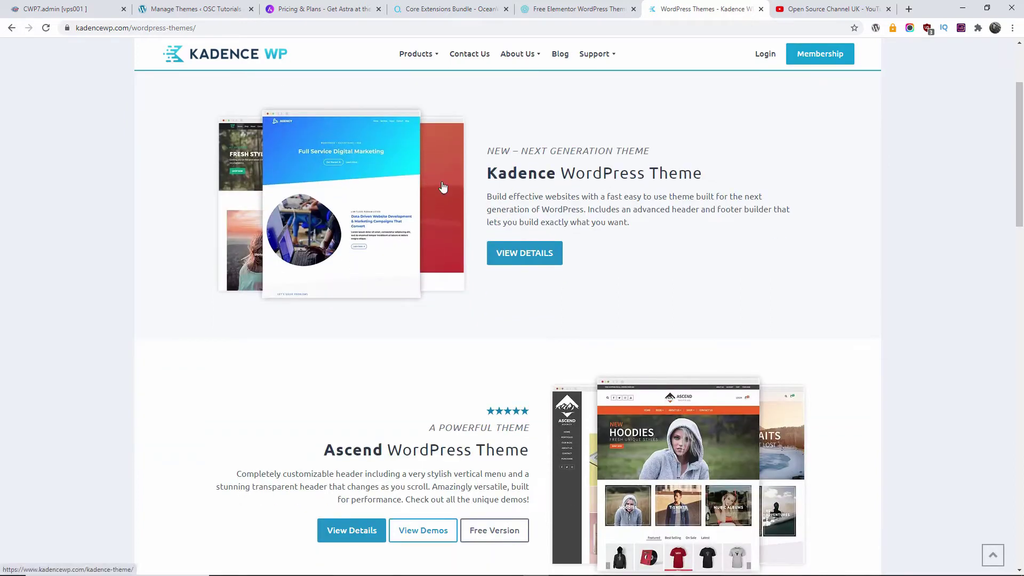
pyautogui.moveTo(1020, 208); pyautogui.dragTo(1023, 496)
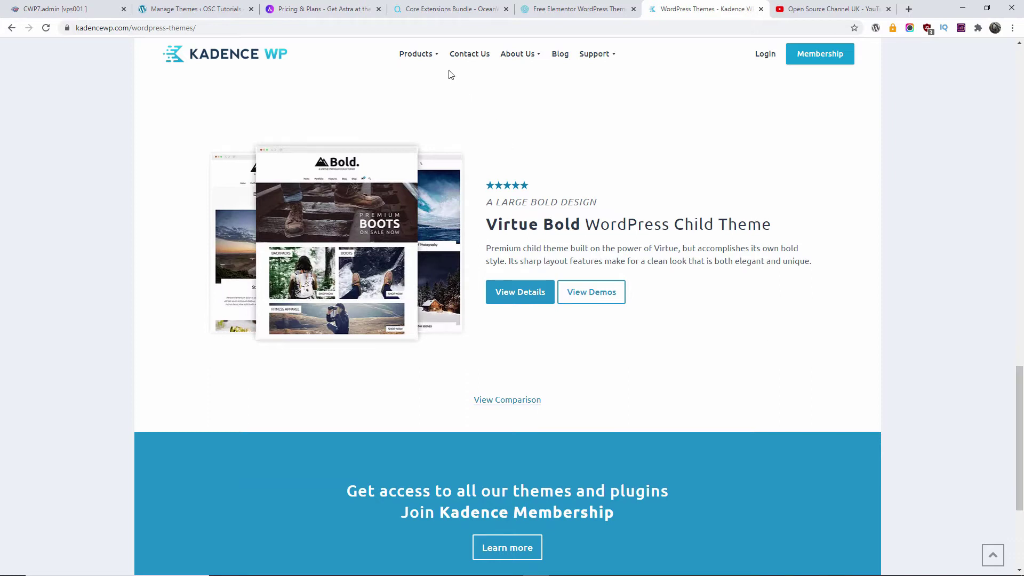
pyautogui.moveTo(417, 56)
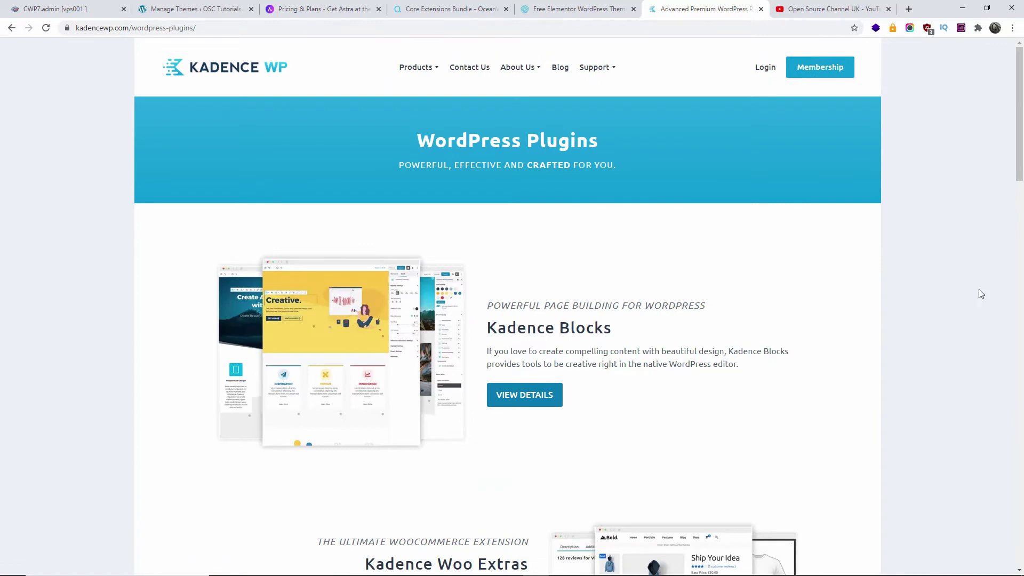
# - Look through the Kadence plugins page and switch to the WordPress admin Themes page
pyautogui.moveTo(1019, 146); pyautogui.dragTo(1021, 220)
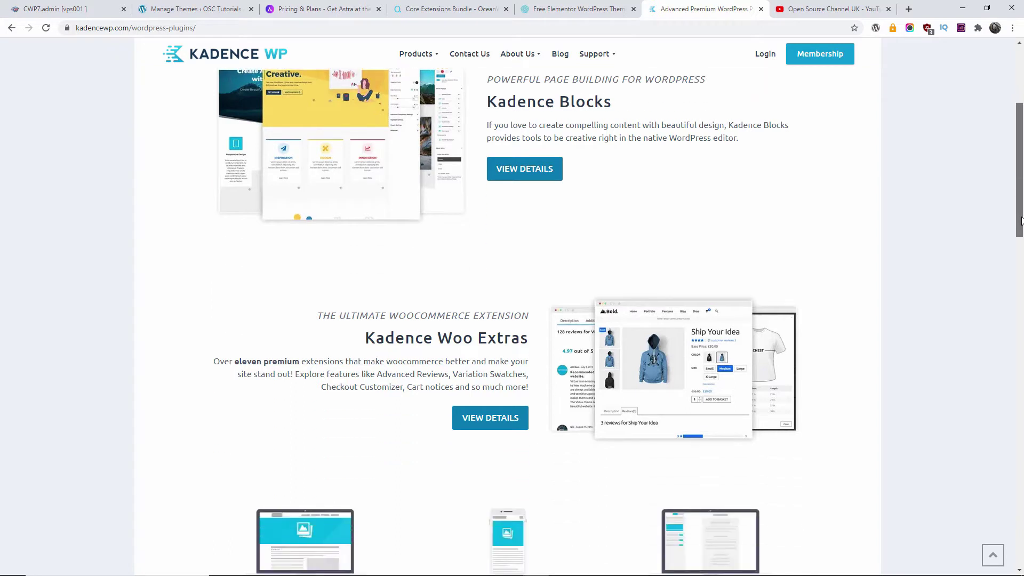
pyautogui.moveTo(1022, 265); pyautogui.dragTo(1020, 120)
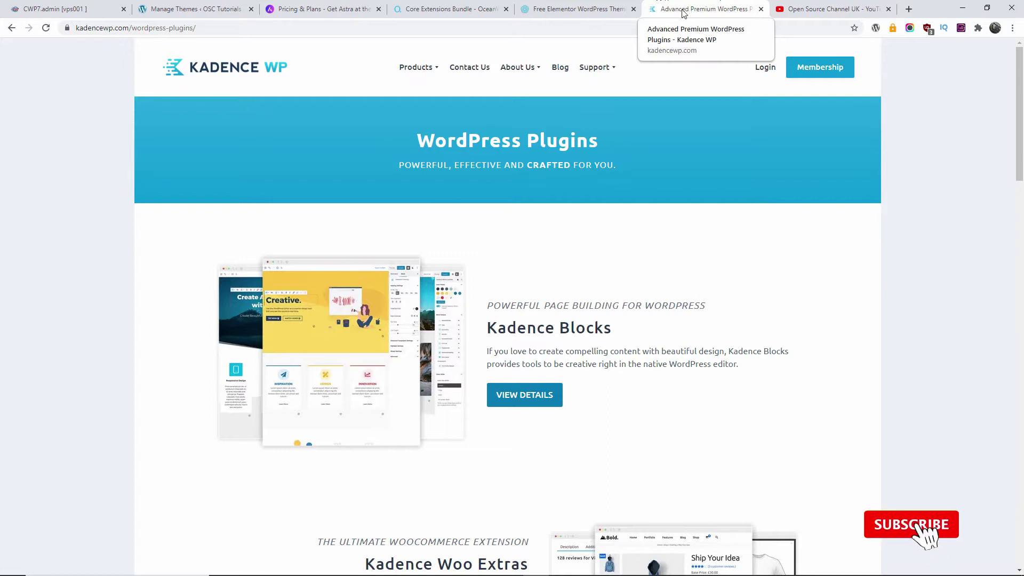
pyautogui.click(198, 6)
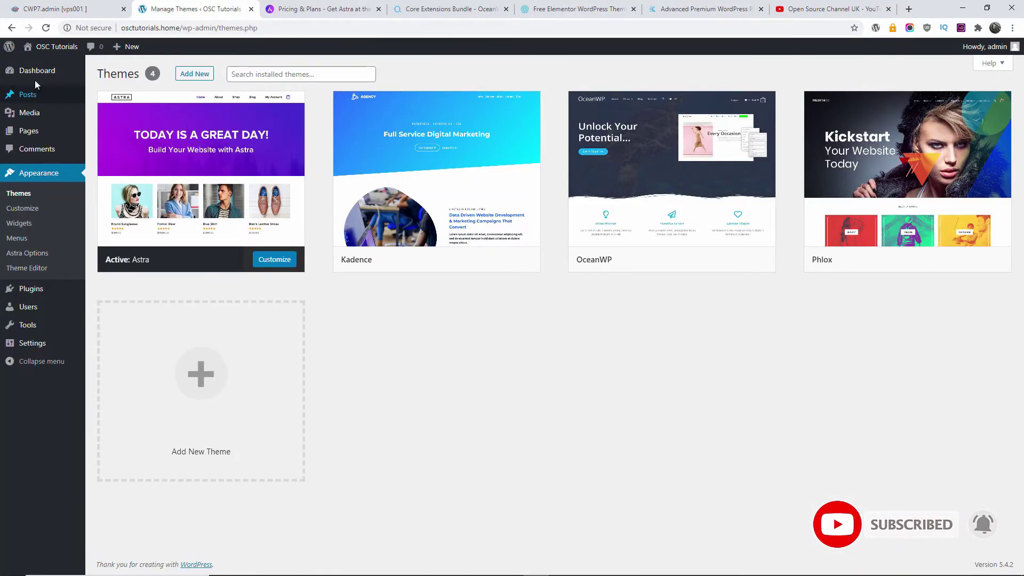
pyautogui.moveTo(39, 82)
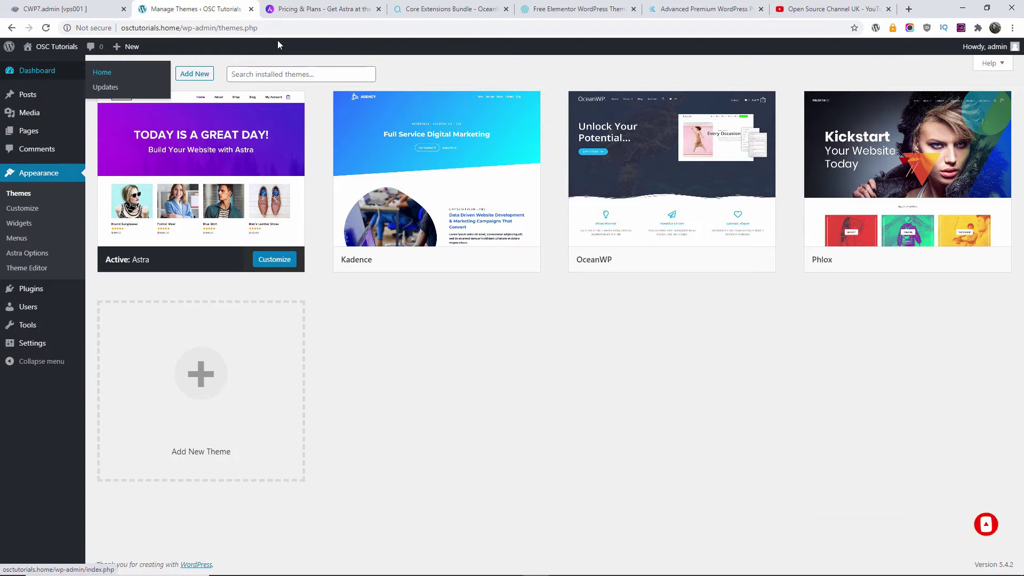
# - Close the Astra, OceanWP, Phlox and Kadence website pages, keeping the WordPress admin open
pyautogui.click(379, 10)
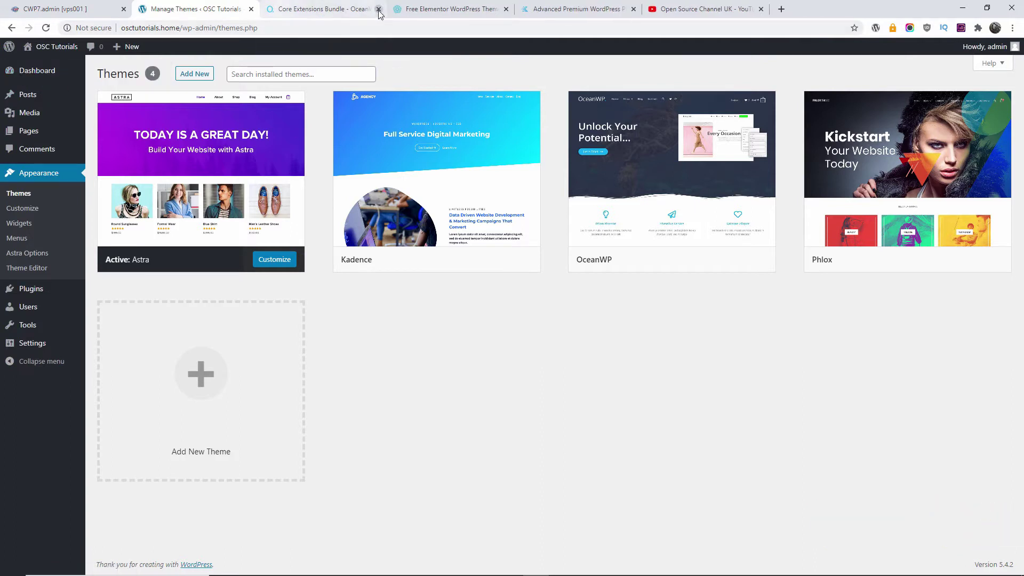
pyautogui.click(379, 10)
pyautogui.click(379, 9)
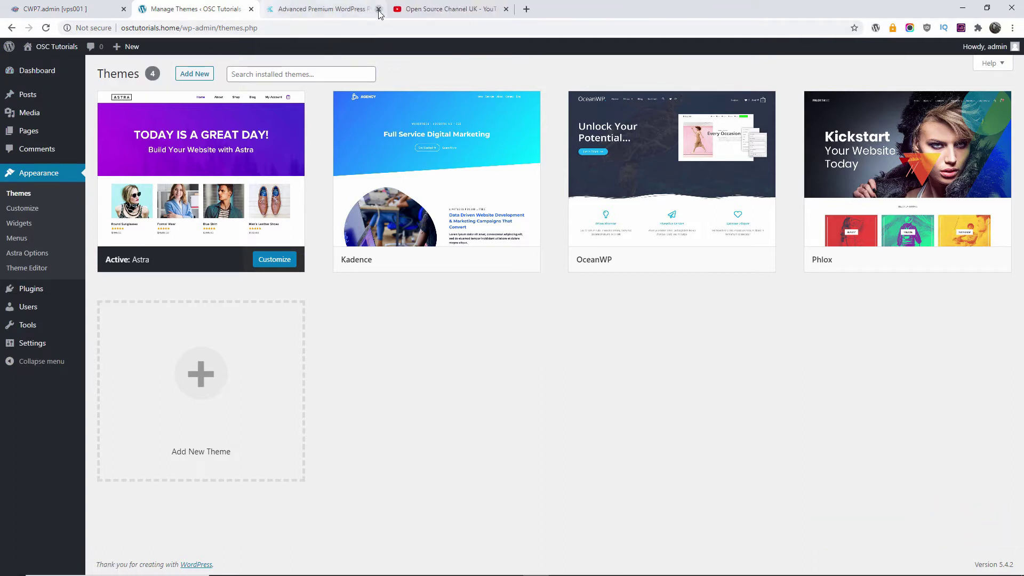
pyautogui.click(379, 10)
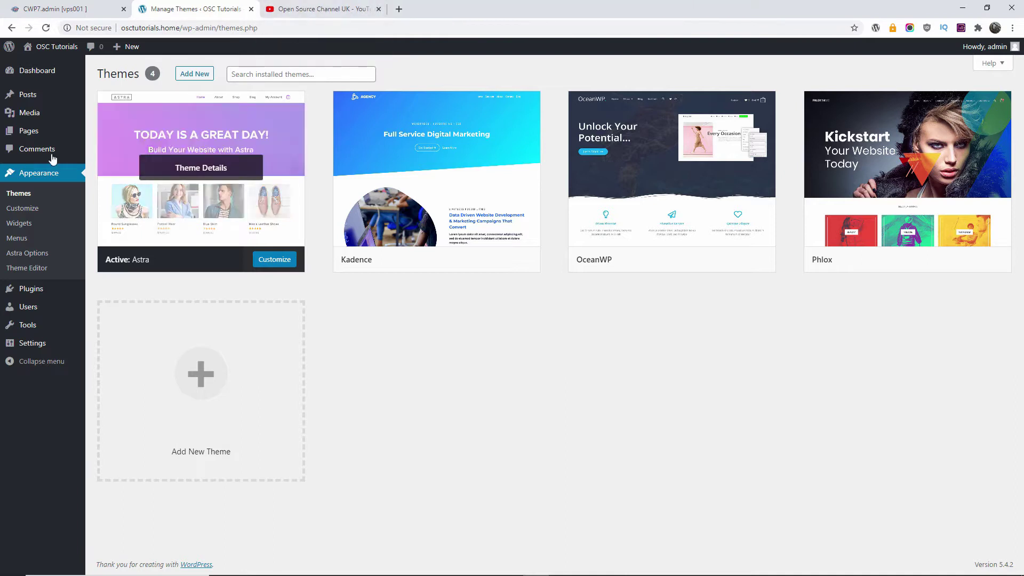
# - Open the OSC Tutorials front page separately and load the installed plugins list in the WordPress admin
pyautogui.moveTo(58, 51)
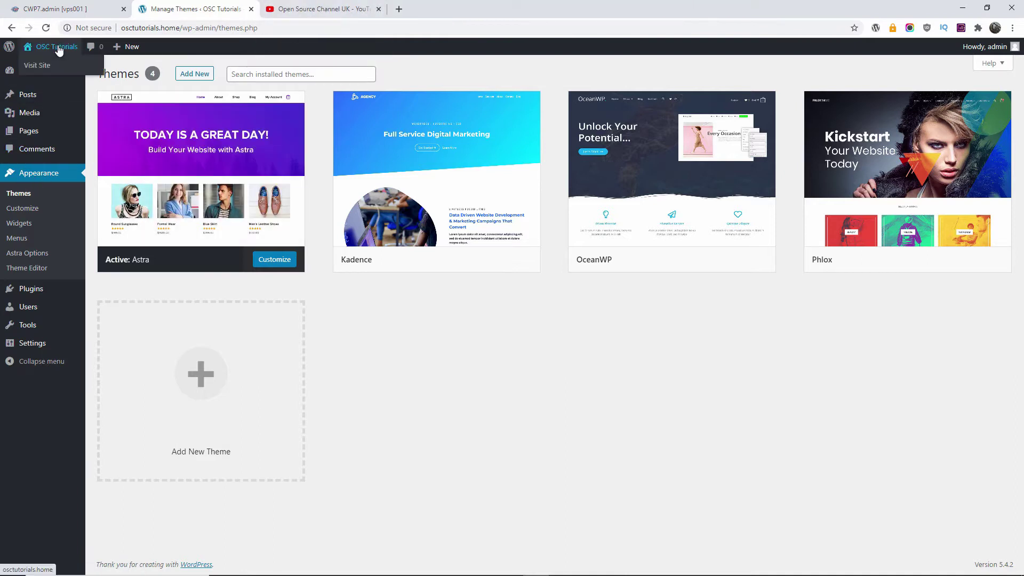
pyautogui.middleClick(41, 66)
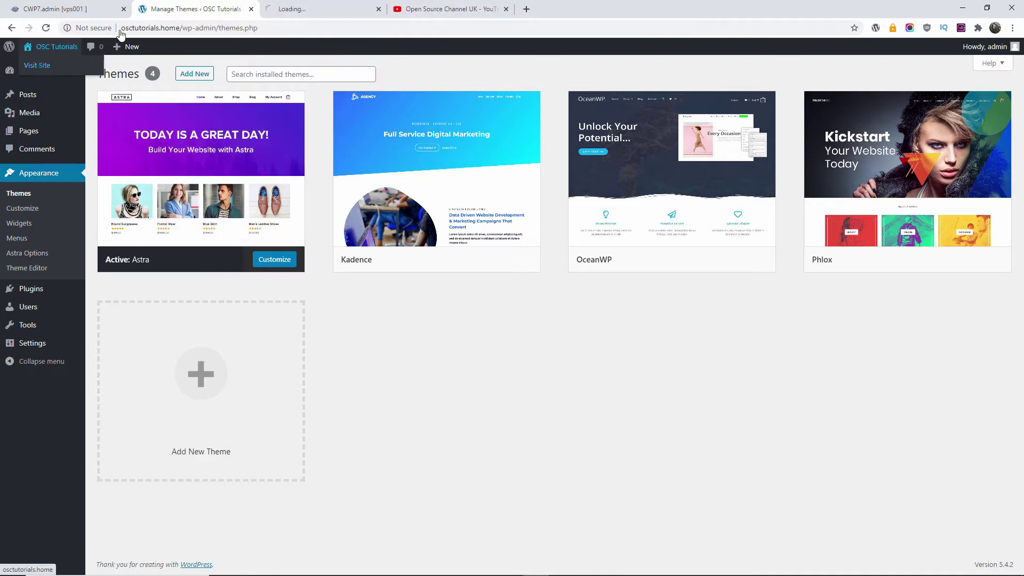
pyautogui.click(32, 291)
pyautogui.click(294, 8)
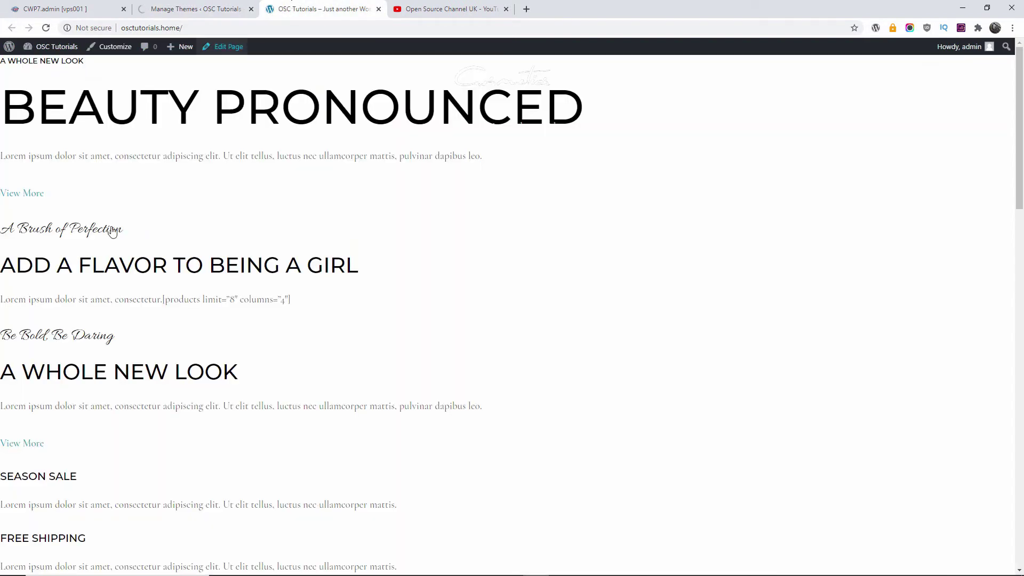
pyautogui.click(195, 8)
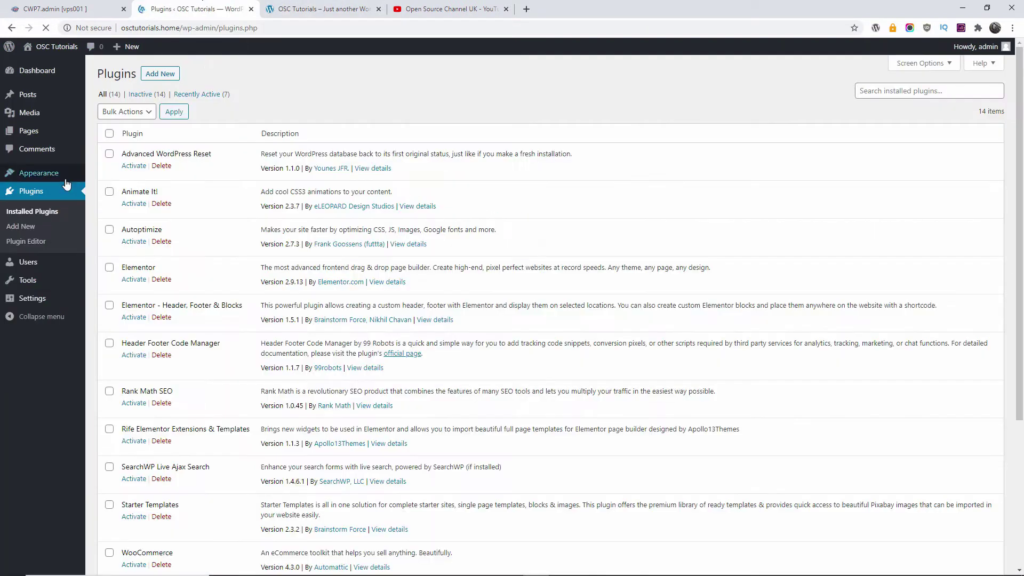
# - Bulk activate the Elementor, Elementor - Header, Footer & Blocks, WooCommerce and WPForms Lite plugins
pyautogui.moveTo(75, 172)
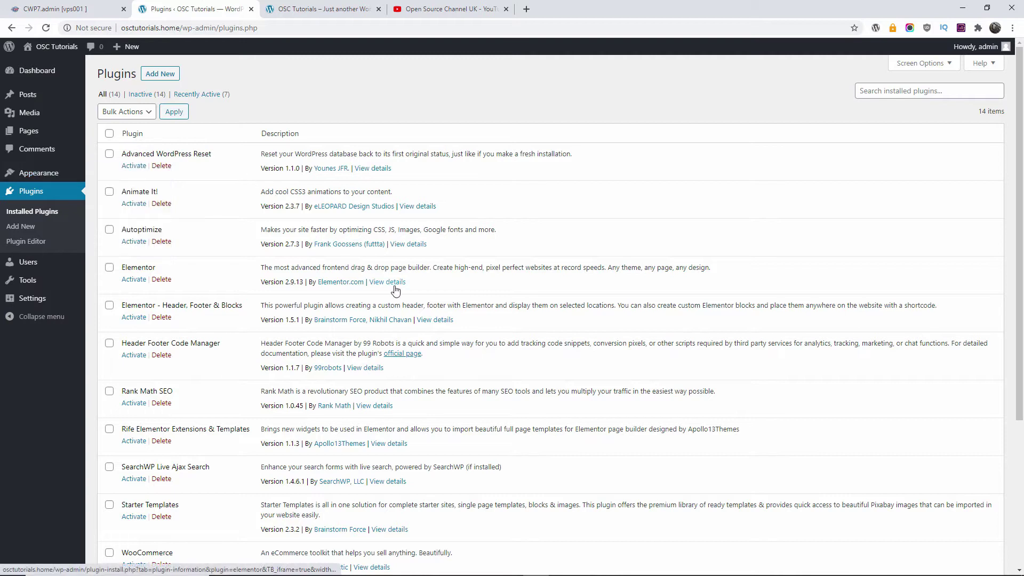
pyautogui.scroll(-1, 395, 291)
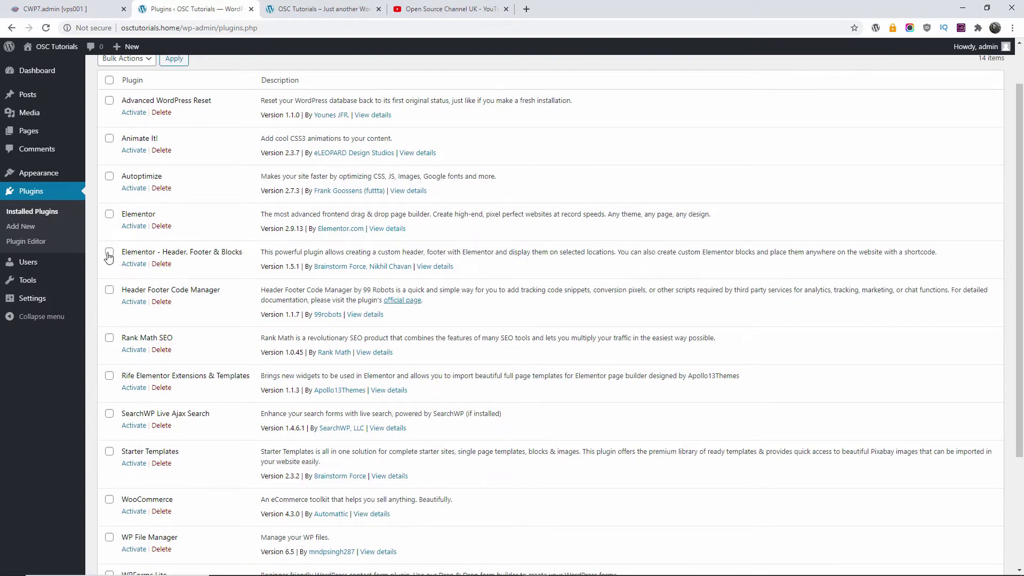
pyautogui.click(109, 253)
pyautogui.click(109, 215)
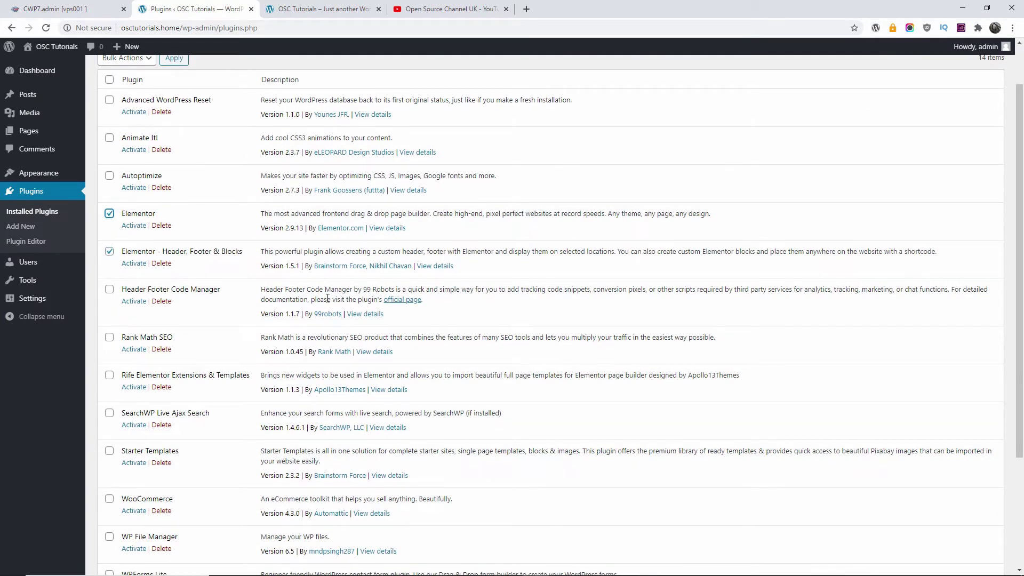
pyautogui.scroll(-2, 327, 297)
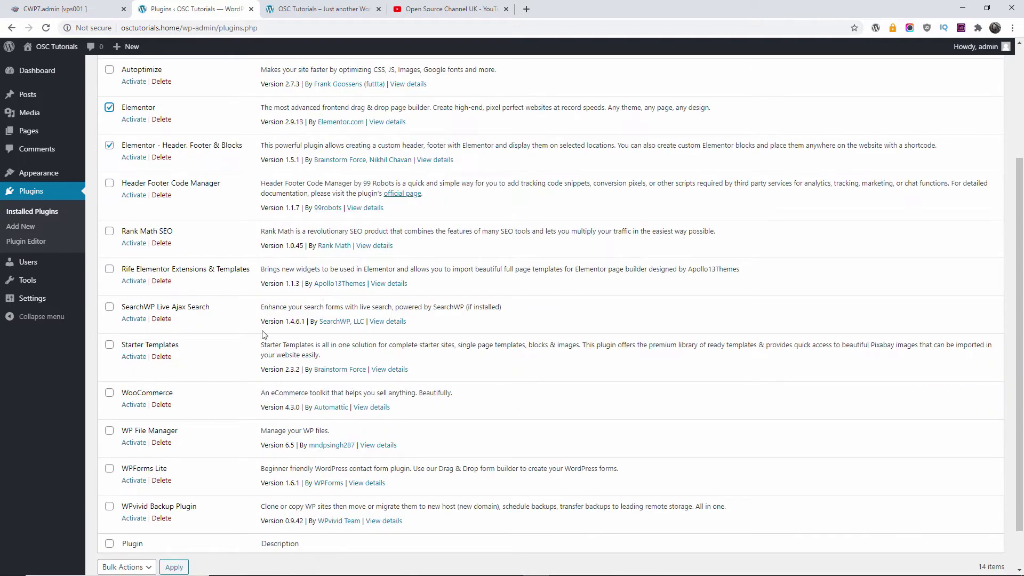
pyautogui.click(109, 393)
pyautogui.click(109, 468)
pyautogui.scroll(3, 293, 445)
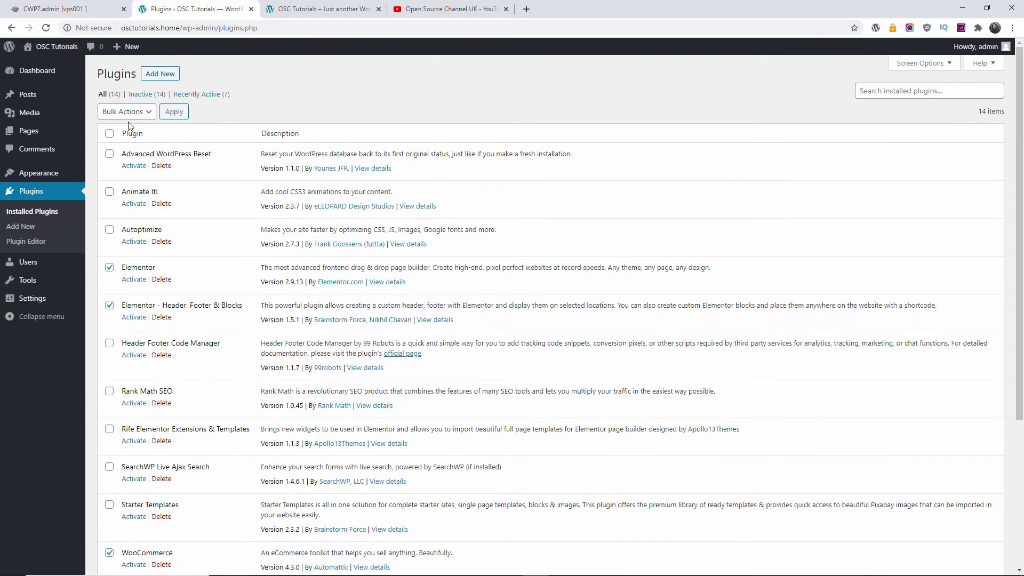
pyautogui.click(137, 112)
pyautogui.click(116, 137)
pyautogui.click(174, 112)
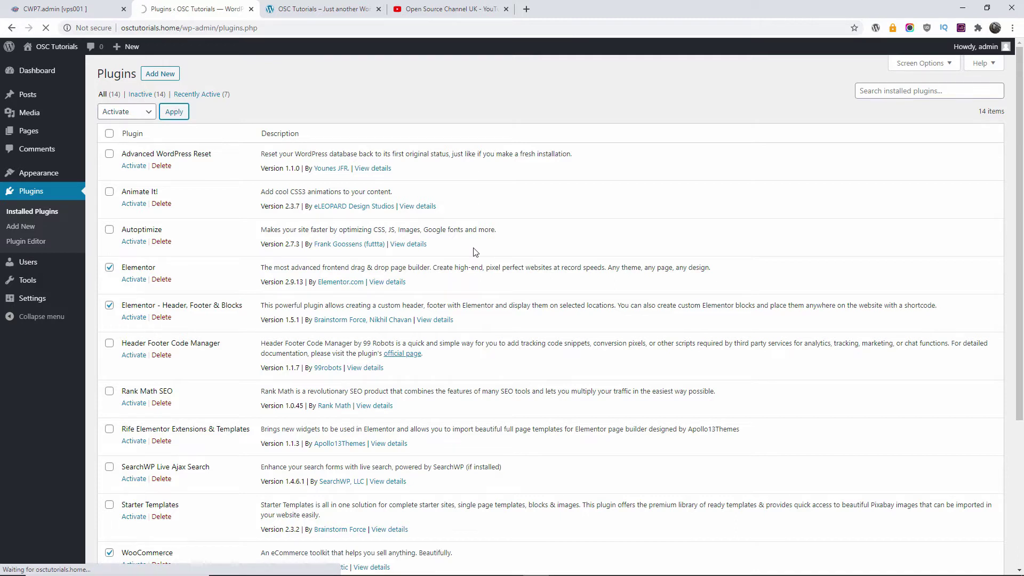
# - Reload the OSC Tutorials front page and look through its layout with the plugins active
pyautogui.click(320, 6)
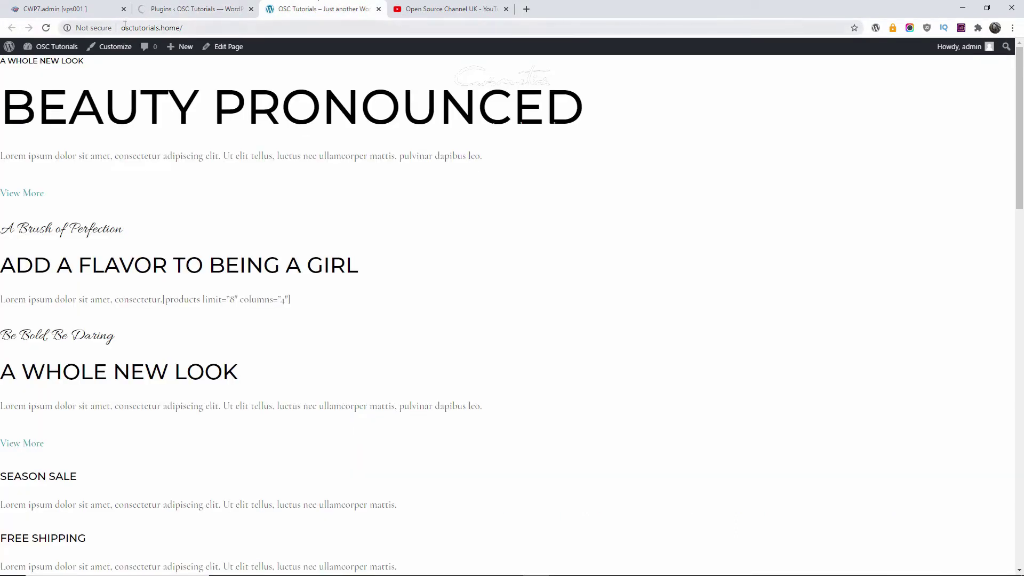
pyautogui.click(44, 28)
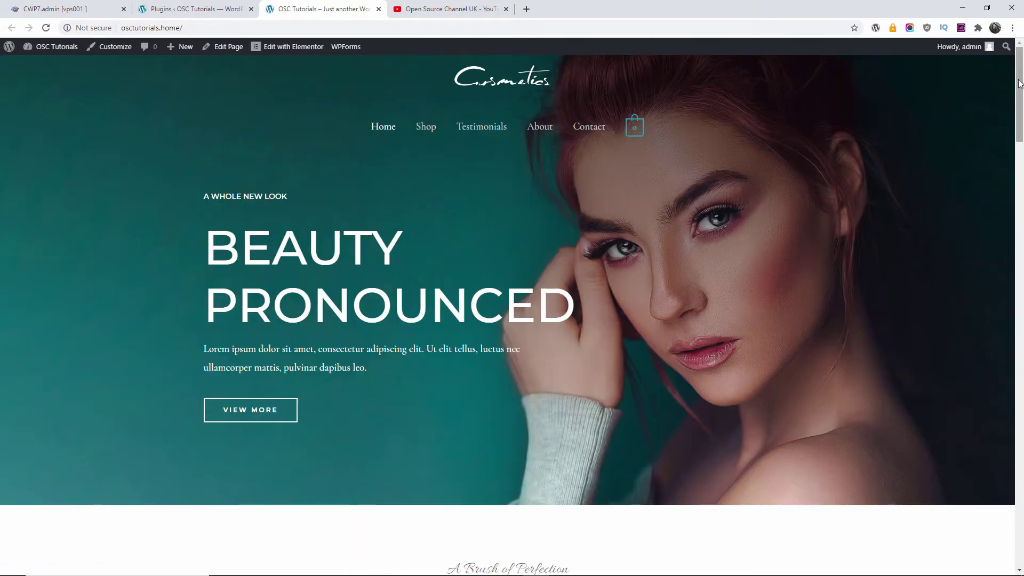
pyautogui.moveTo(1019, 91)
pyautogui.mouseDown()
pyautogui.moveTo(1022, 526)
pyautogui.moveTo(1020, 90)
pyautogui.mouseUp()
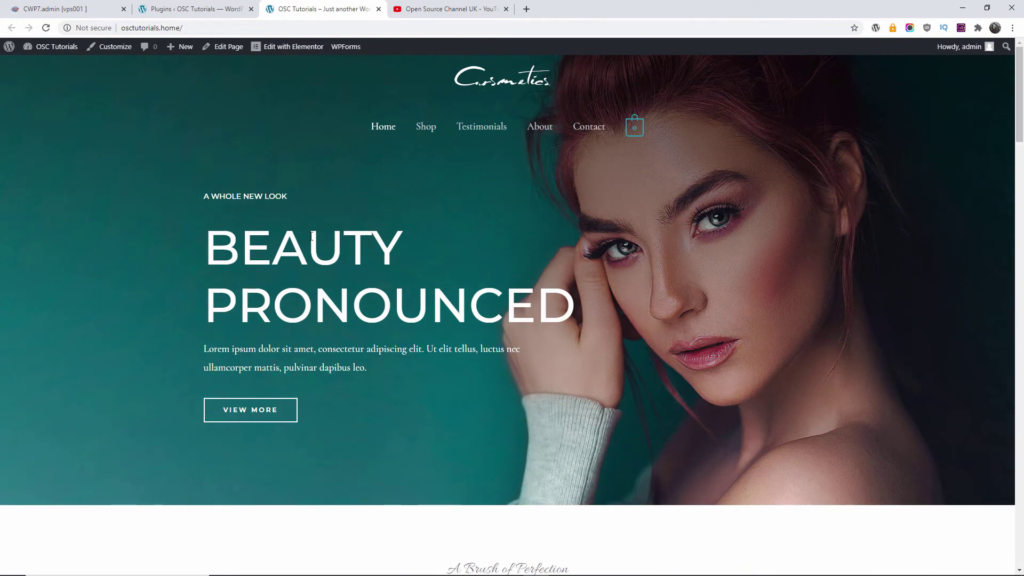
pyautogui.scroll(-3, 312, 236)
pyautogui.scroll(3, 312, 236)
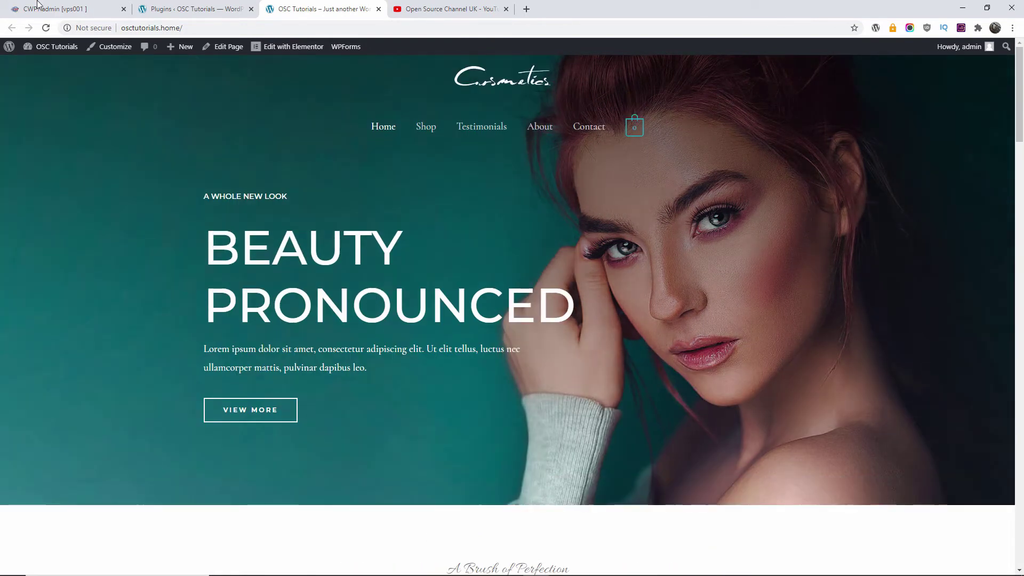
# - Return to the installed plugins list and activate the Starter Templates plugin
pyautogui.click(171, 3)
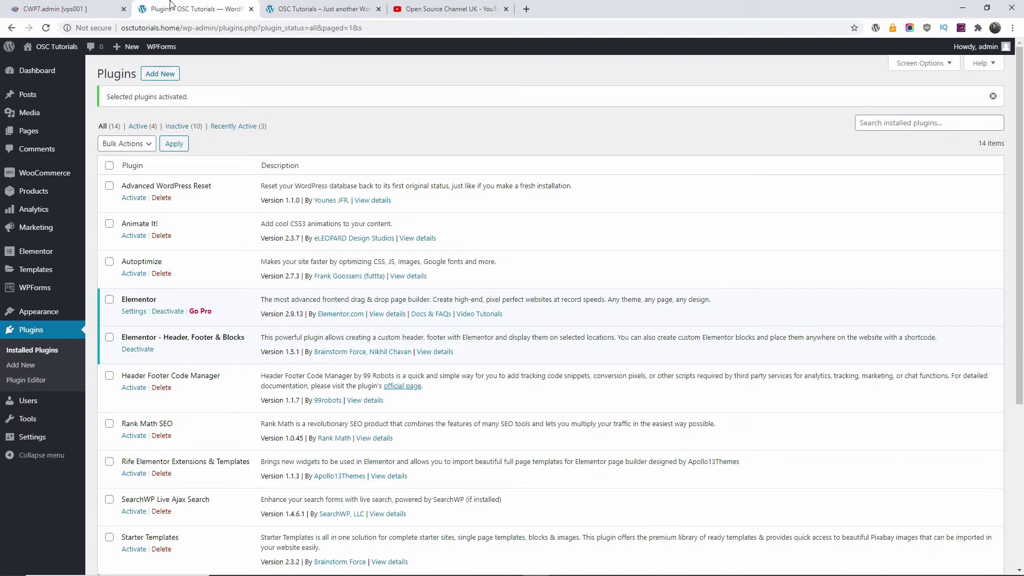
pyautogui.scroll(-5, 398, 280)
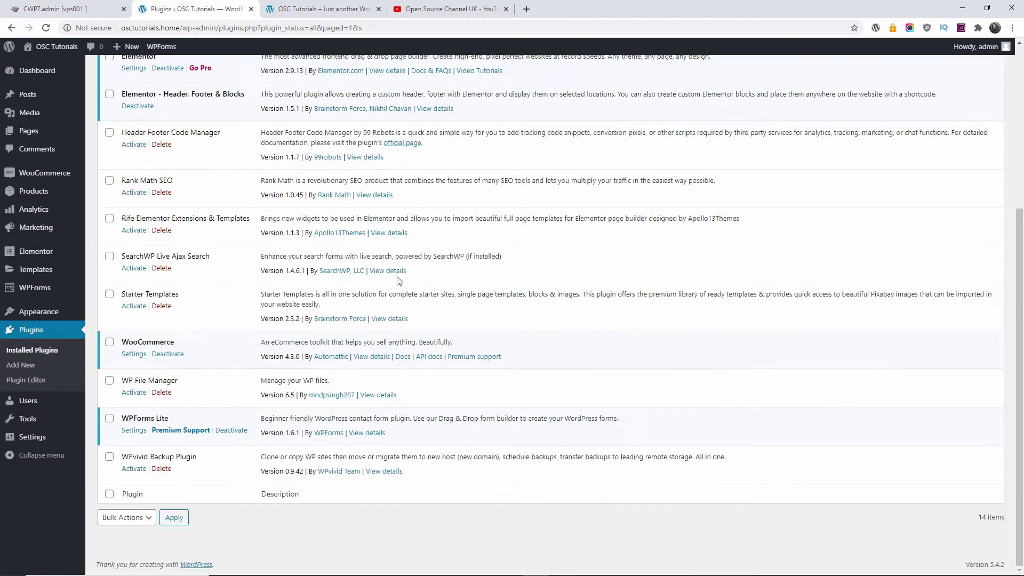
pyautogui.click(135, 307)
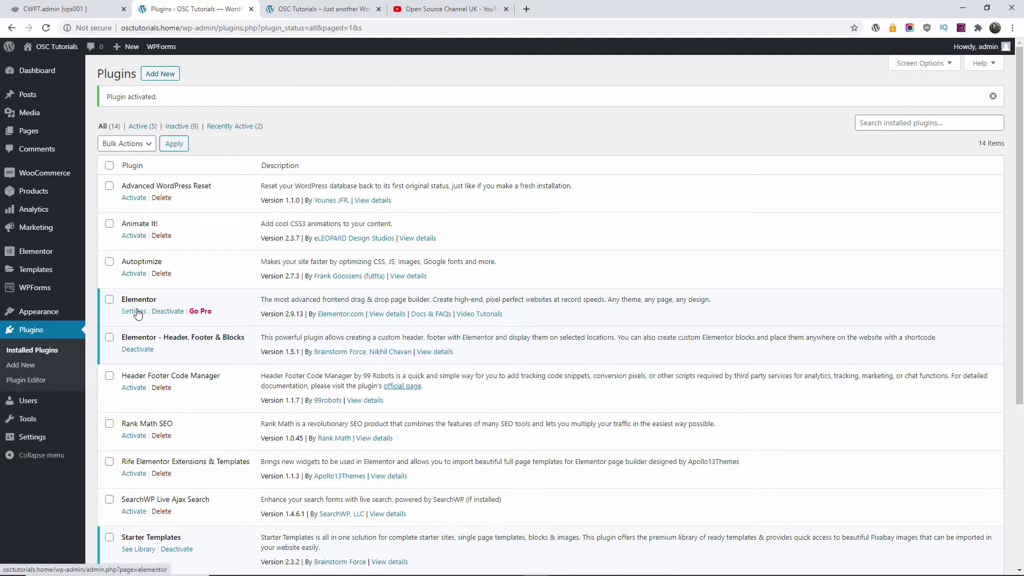
pyautogui.scroll(-2, 141, 314)
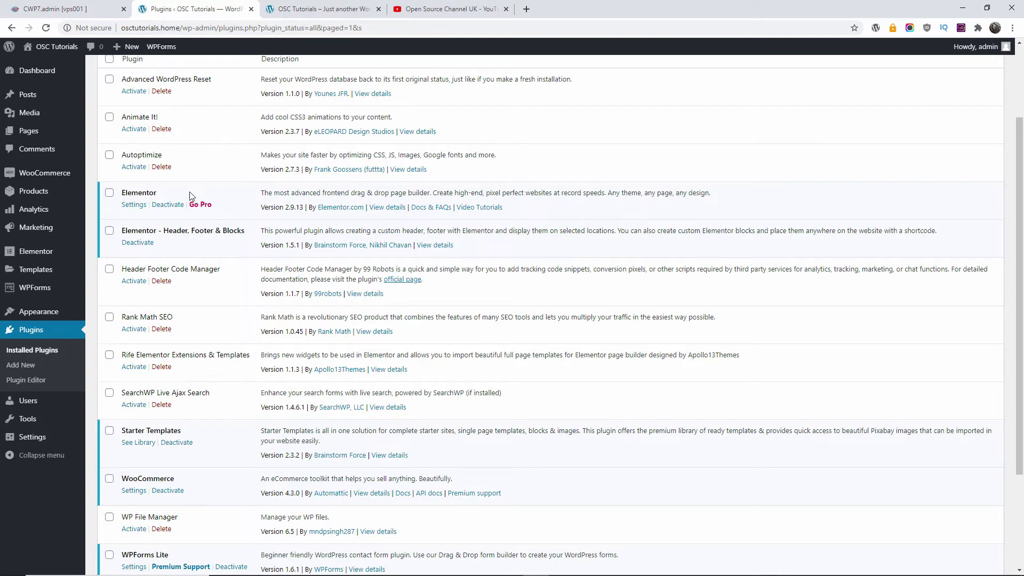
pyautogui.moveTo(51, 75)
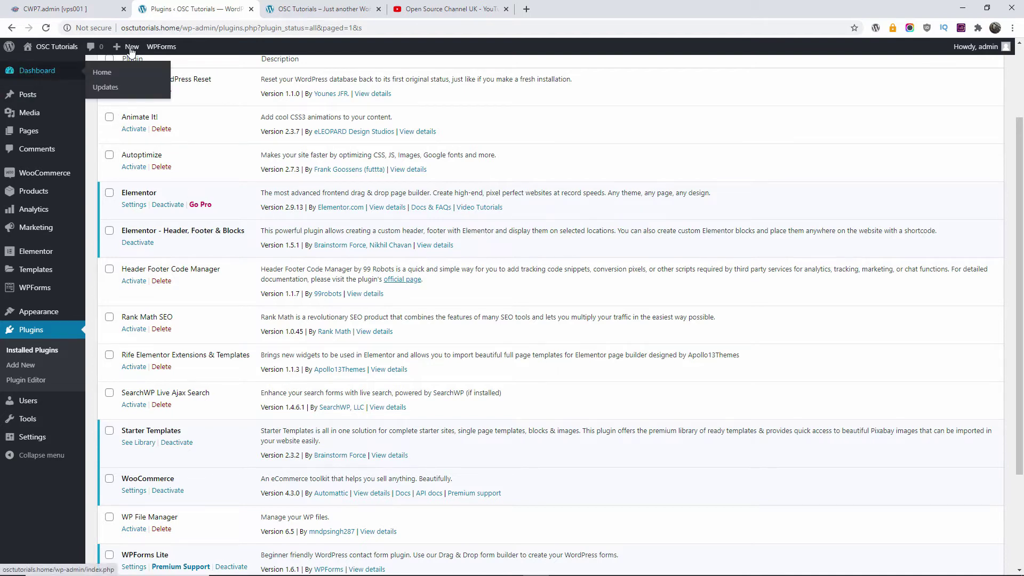
pyautogui.click(324, 9)
pyautogui.click(192, 8)
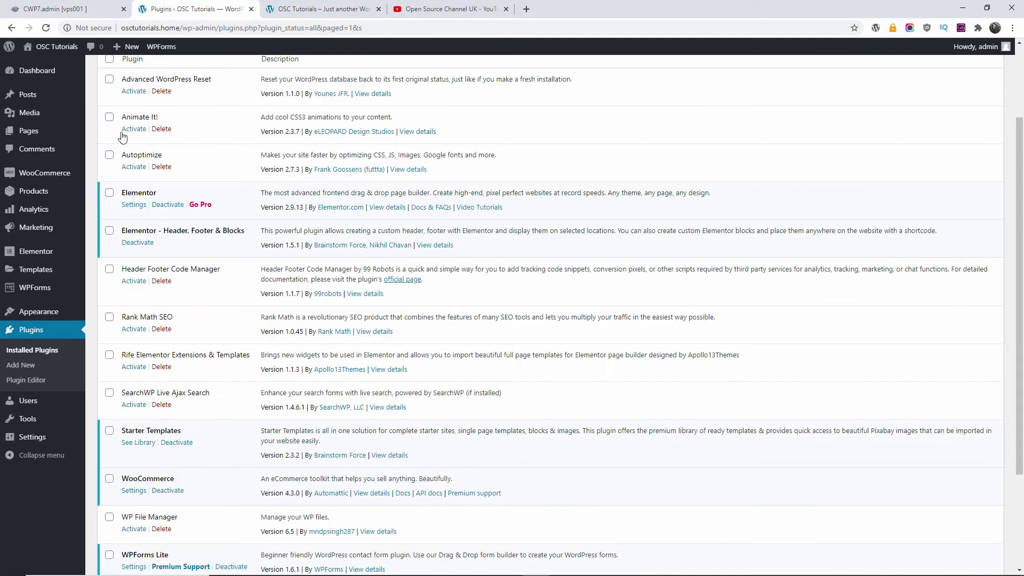
pyautogui.moveTo(79, 190)
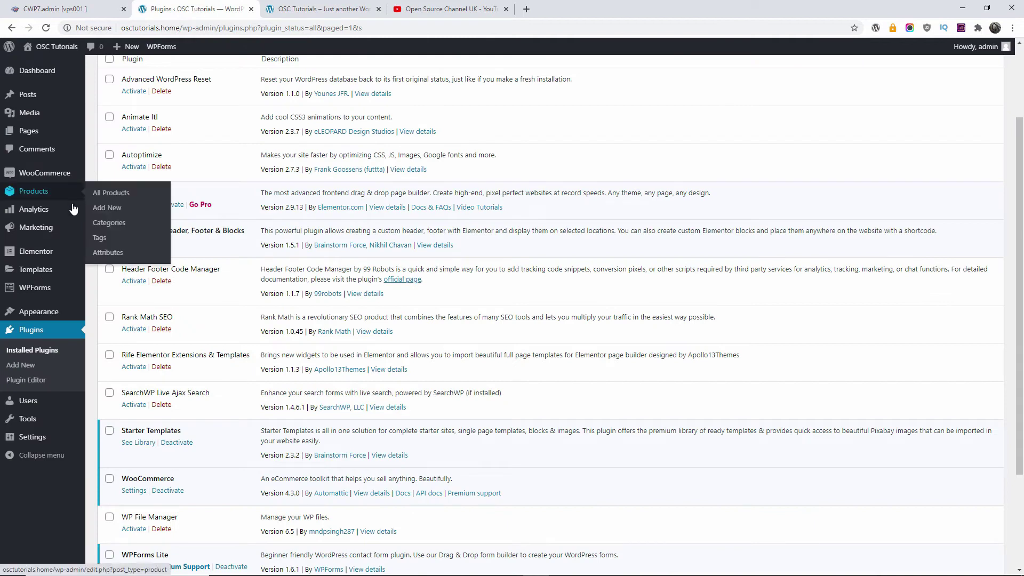
pyautogui.moveTo(59, 257)
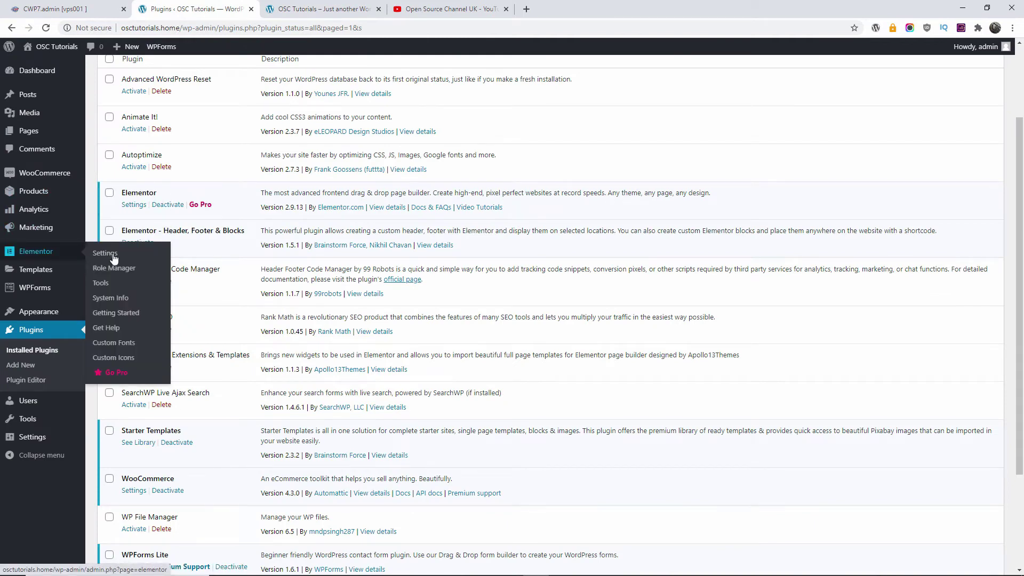
pyautogui.moveTo(54, 276)
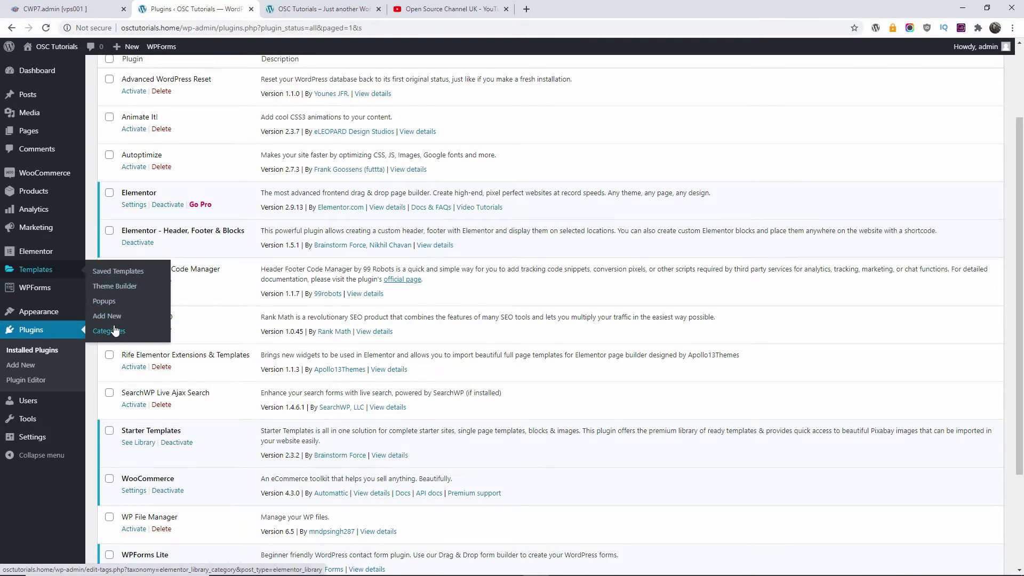
# - Open the Starter Templates library and filter the Elementor templates to Free ones only
pyautogui.scroll(-1, 344, 344)
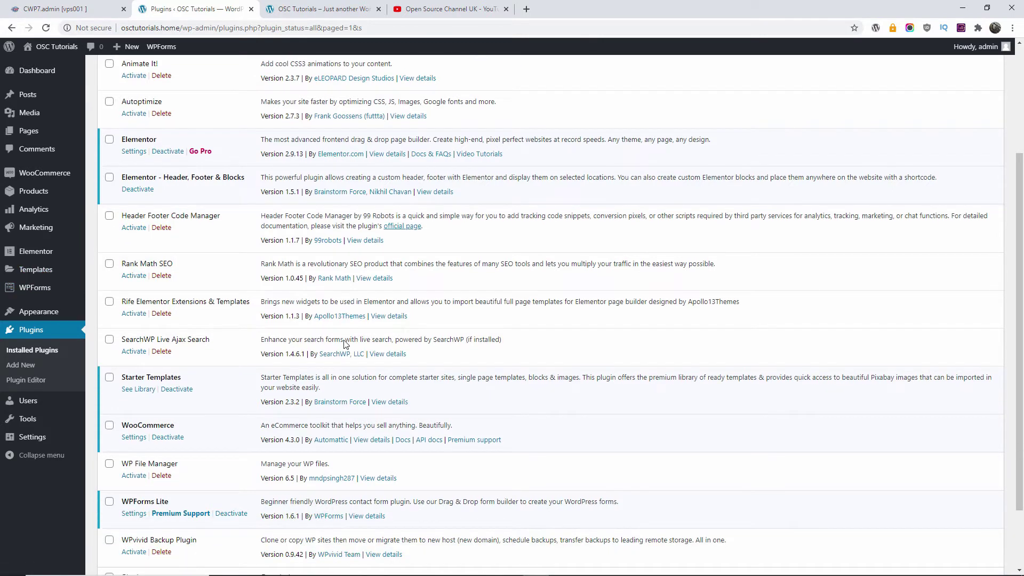
pyautogui.click(136, 390)
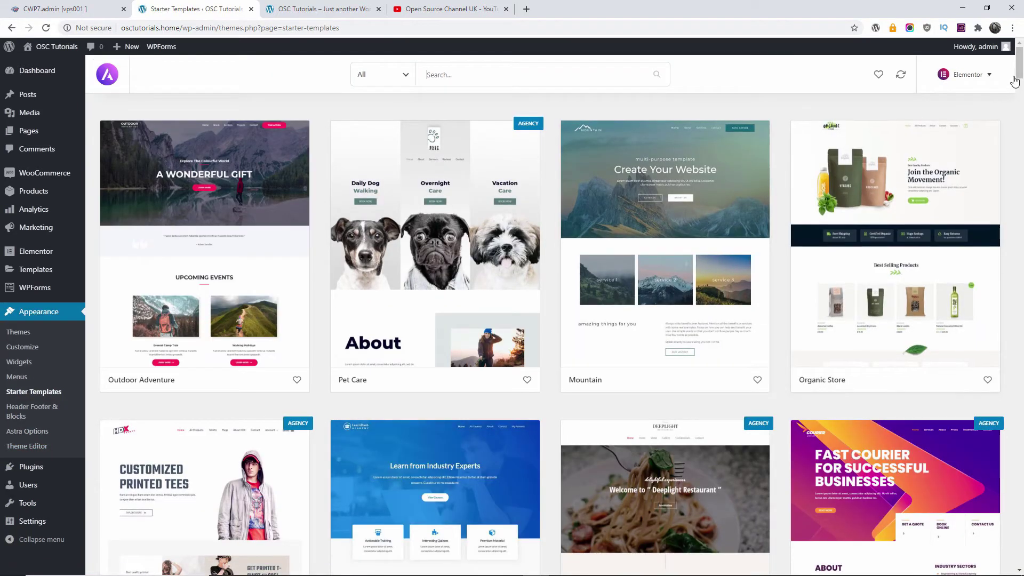
pyautogui.moveTo(1020, 71)
pyautogui.mouseDown()
pyautogui.moveTo(1020, 107)
pyautogui.moveTo(1020, 70)
pyautogui.mouseUp()
pyautogui.click(402, 78)
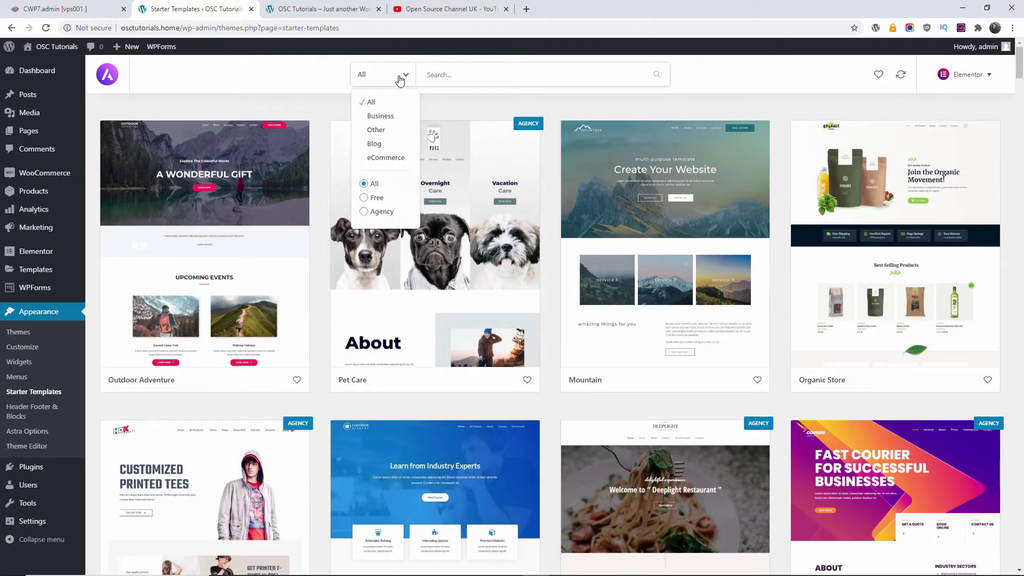
pyautogui.click(379, 201)
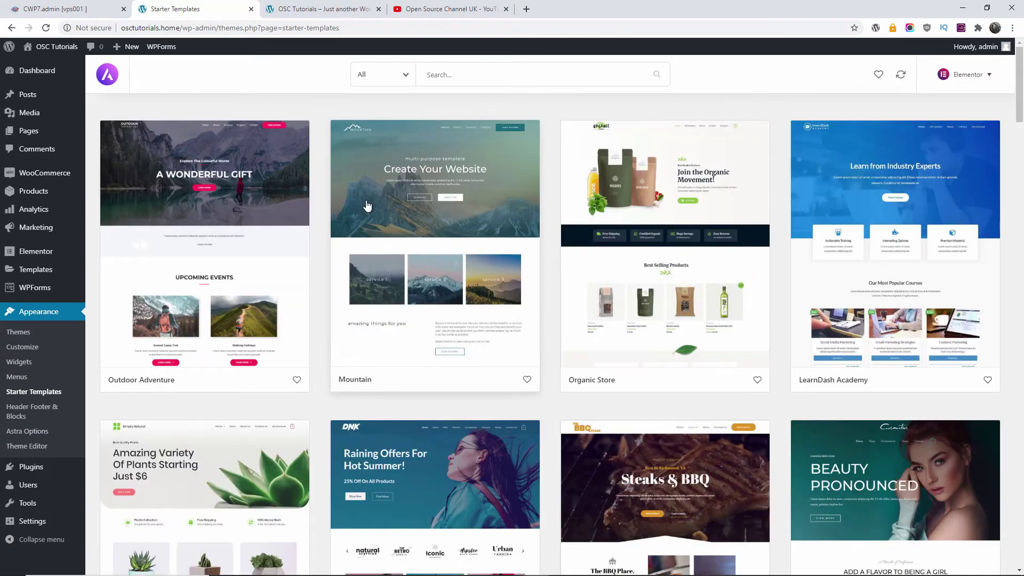
pyautogui.click(406, 75)
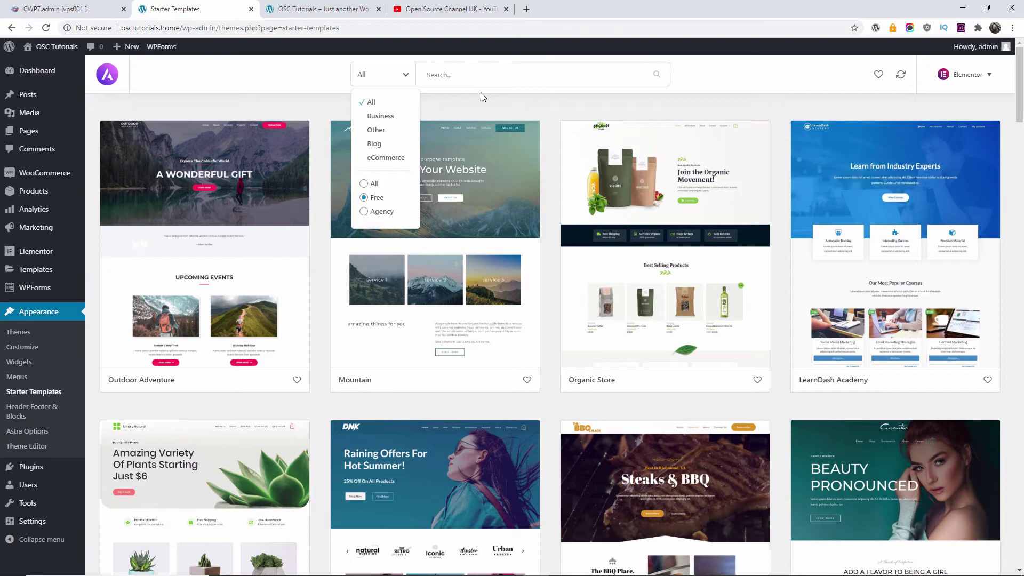
# - Browse the free Elementor starter templates and import the complete Organic Store site
pyautogui.scroll(-4, 976, 352)
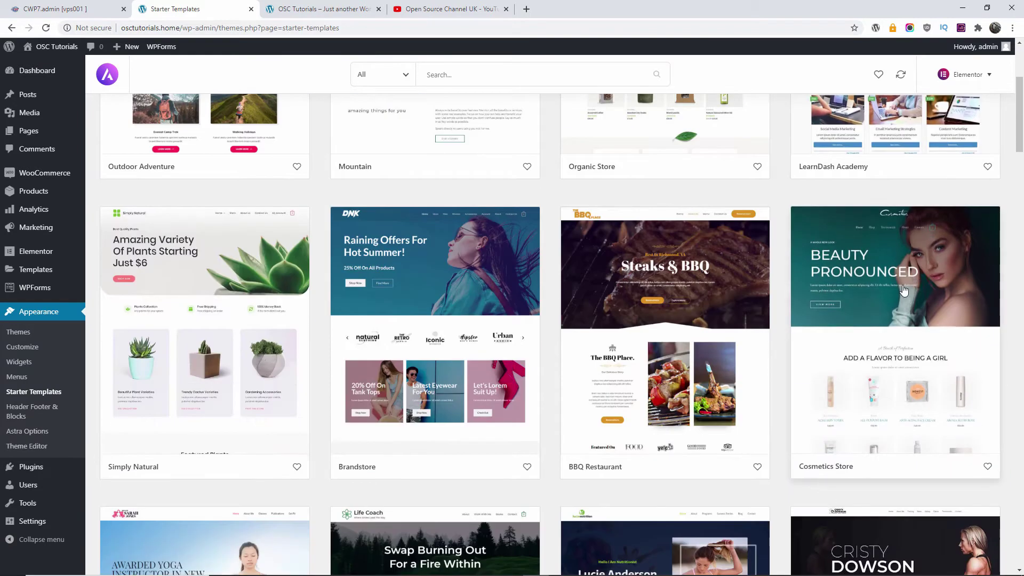
pyautogui.scroll(-3, 905, 293)
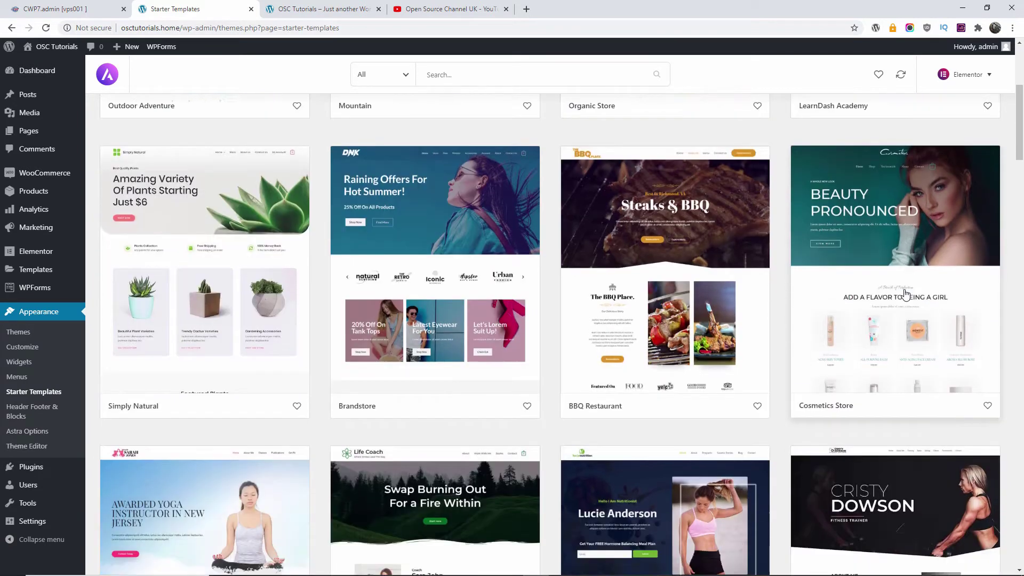
pyautogui.moveTo(1019, 157); pyautogui.dragTo(1022, 84)
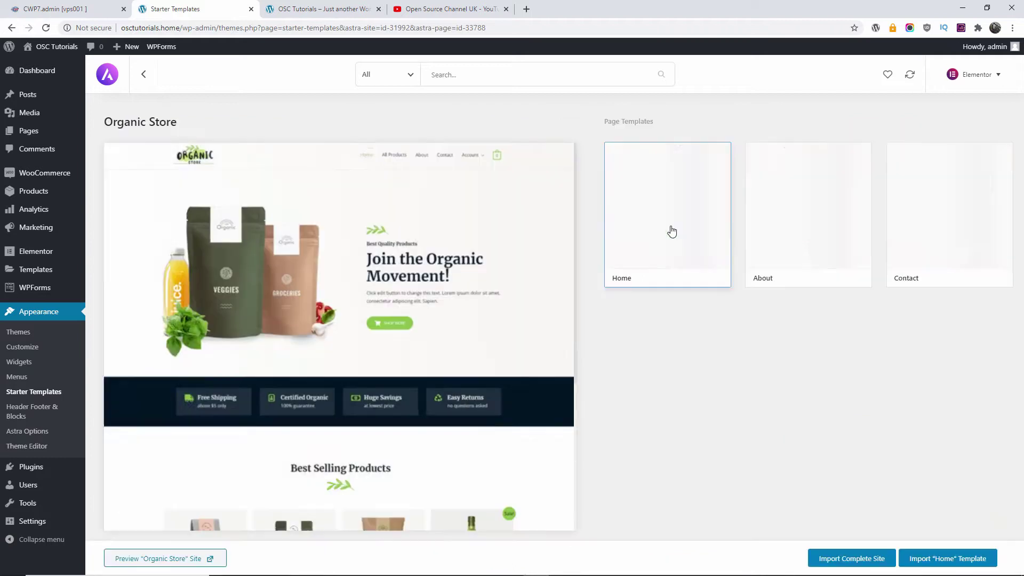
pyautogui.click(671, 233)
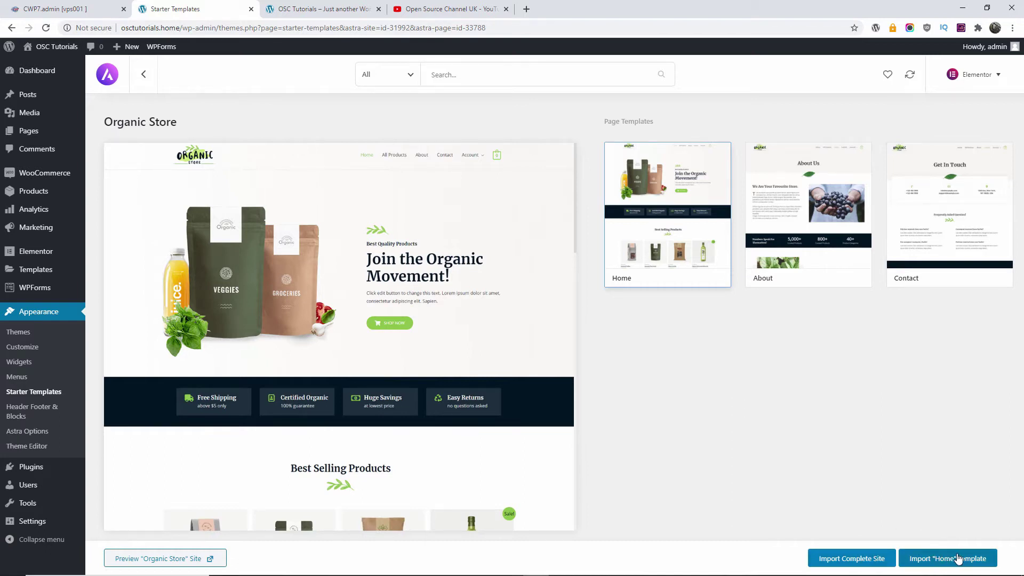
pyautogui.click(845, 559)
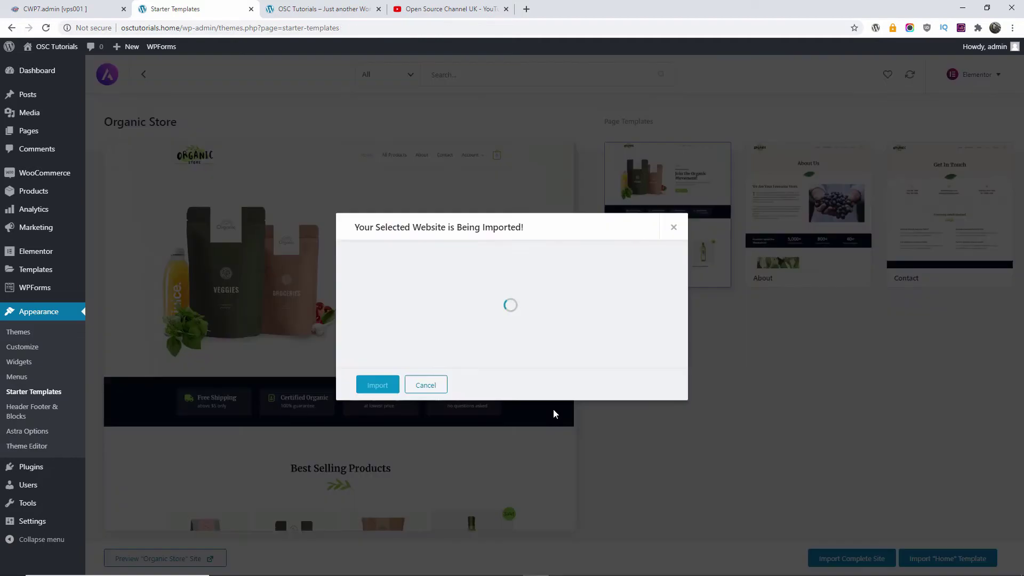
pyautogui.click(380, 387)
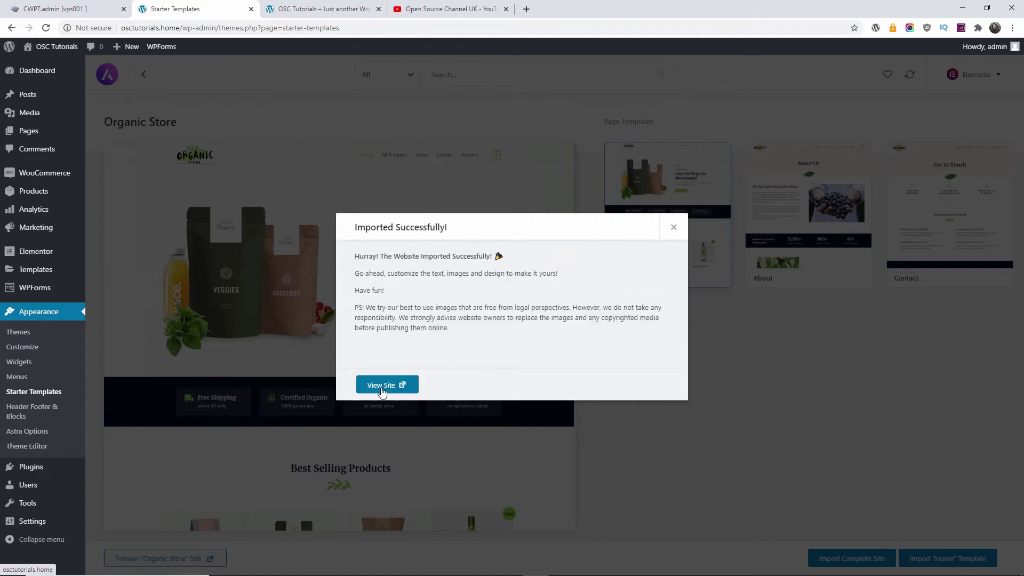
# - Reload the site's front page, look through the imported Organic Store layout, and view the Black Lentils product page
pyautogui.click(382, 385)
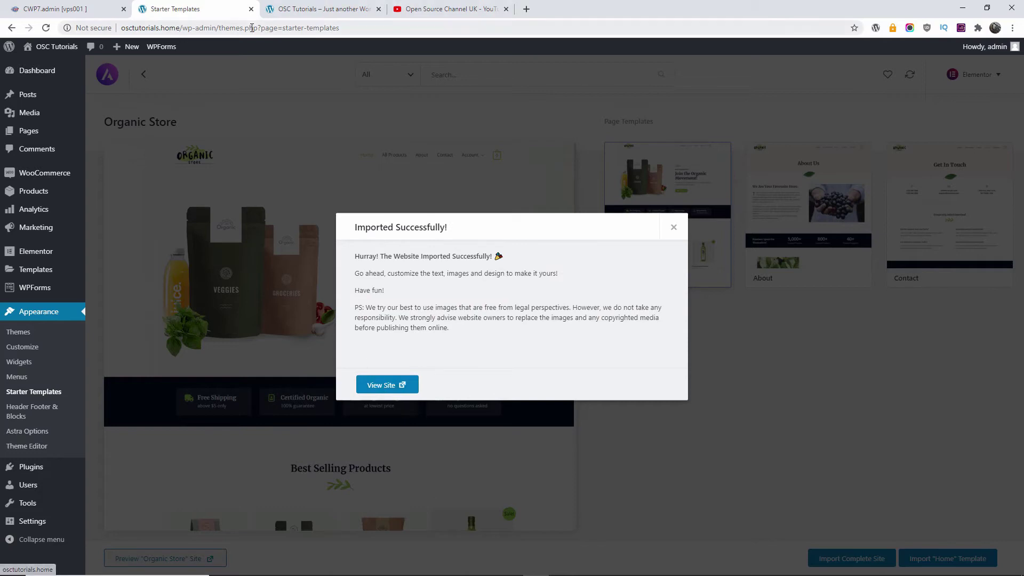
pyautogui.click(309, 6)
pyautogui.click(46, 28)
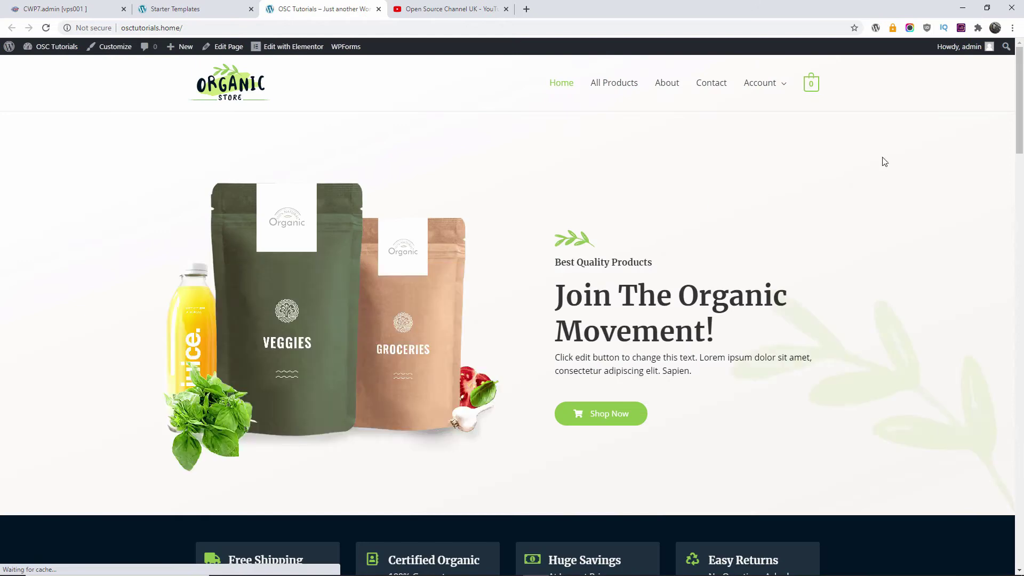
pyautogui.moveTo(1021, 104); pyautogui.dragTo(1010, 374)
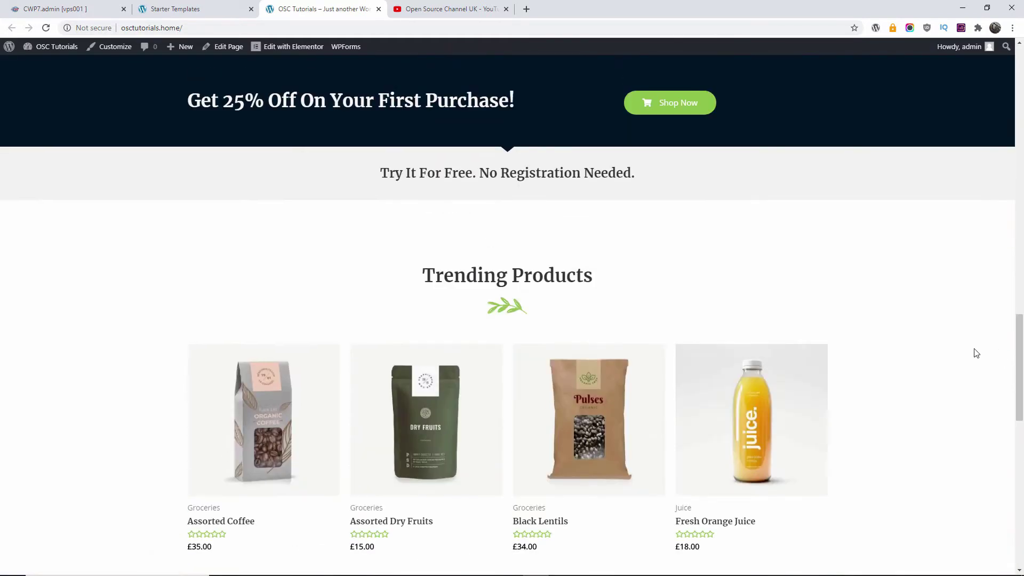
pyautogui.scroll(7, 848, 345)
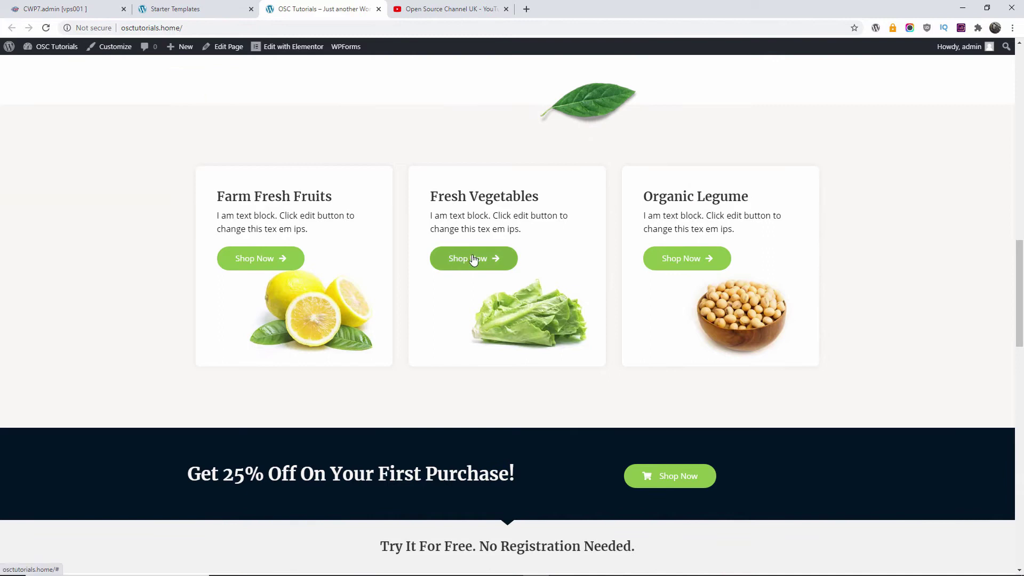
pyautogui.scroll(5, 522, 245)
pyautogui.click(545, 257)
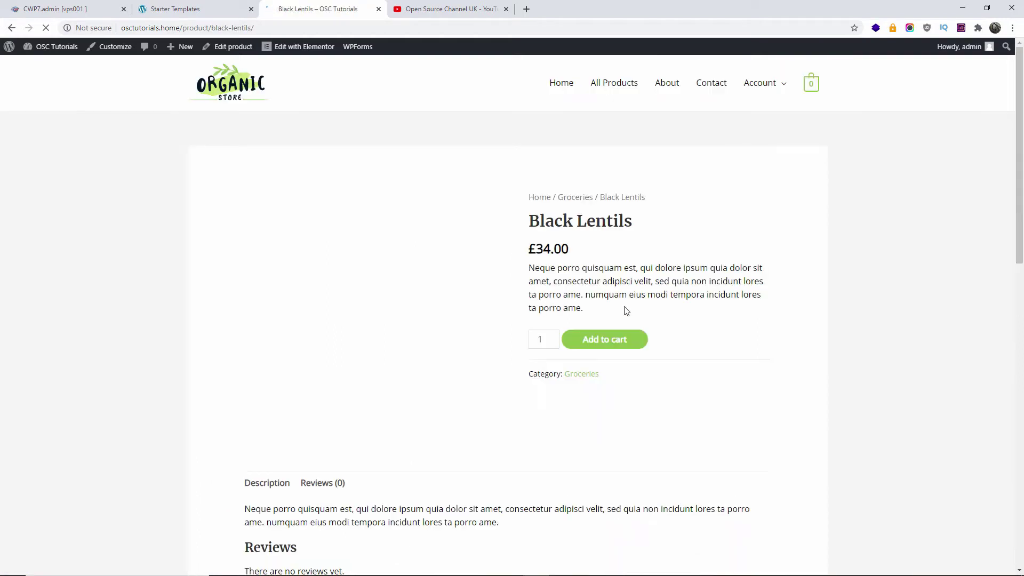
pyautogui.moveTo(1023, 154); pyautogui.dragTo(1022, 115)
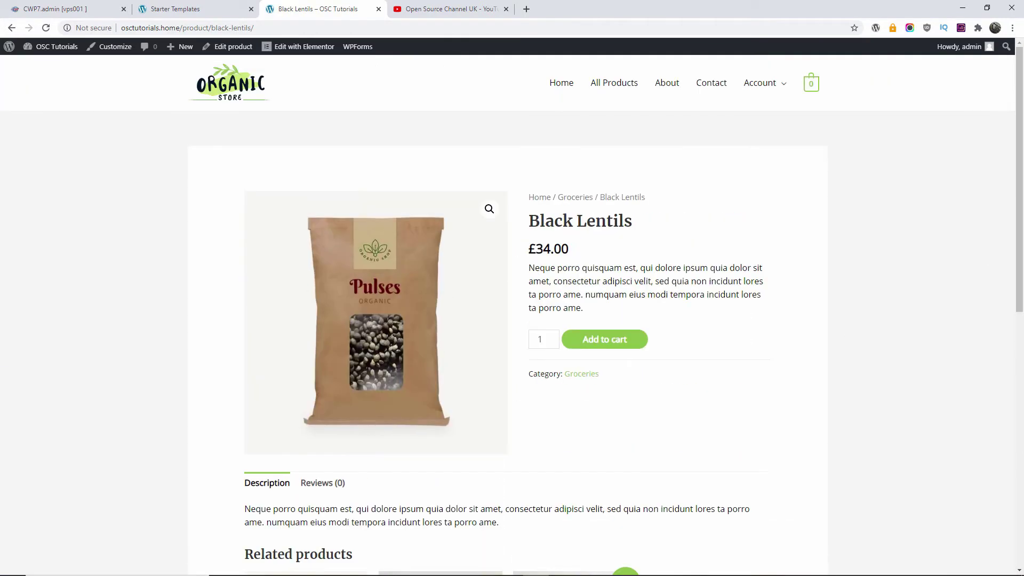
# - Return to the site admin, open the Astra theme customizer and examine its Global typography and base color settings
pyautogui.click(210, 7)
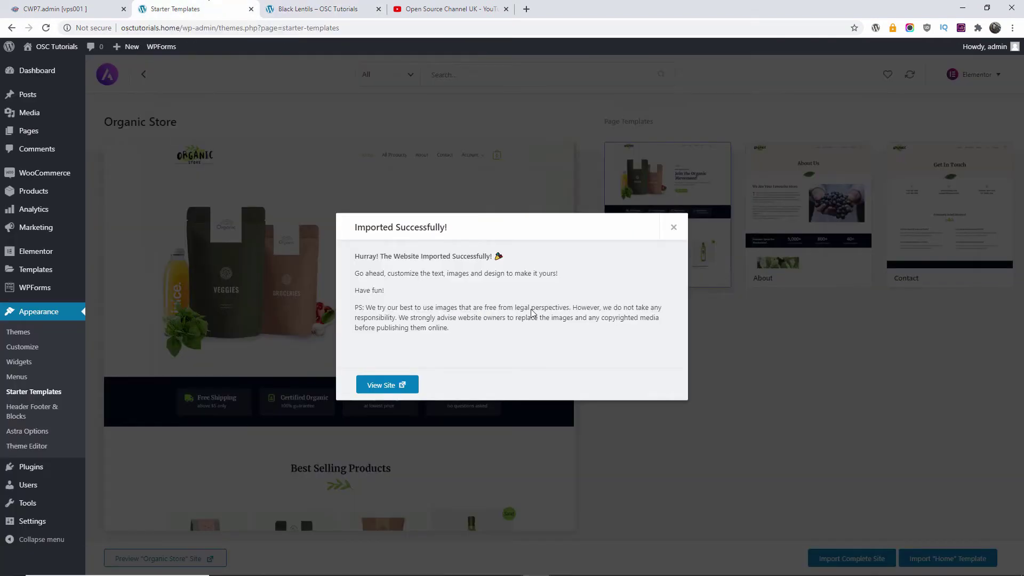
pyautogui.click(674, 228)
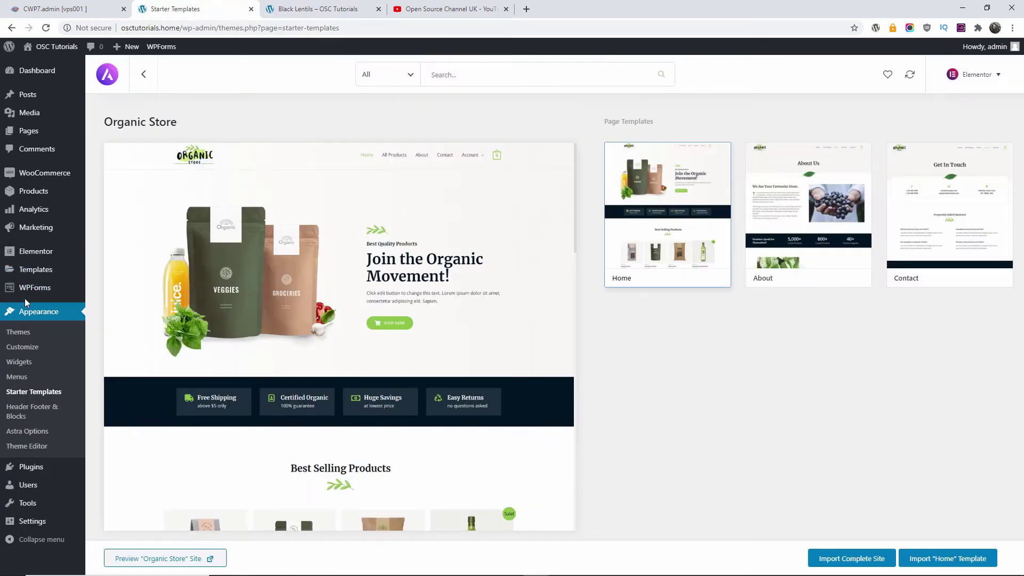
pyautogui.click(27, 348)
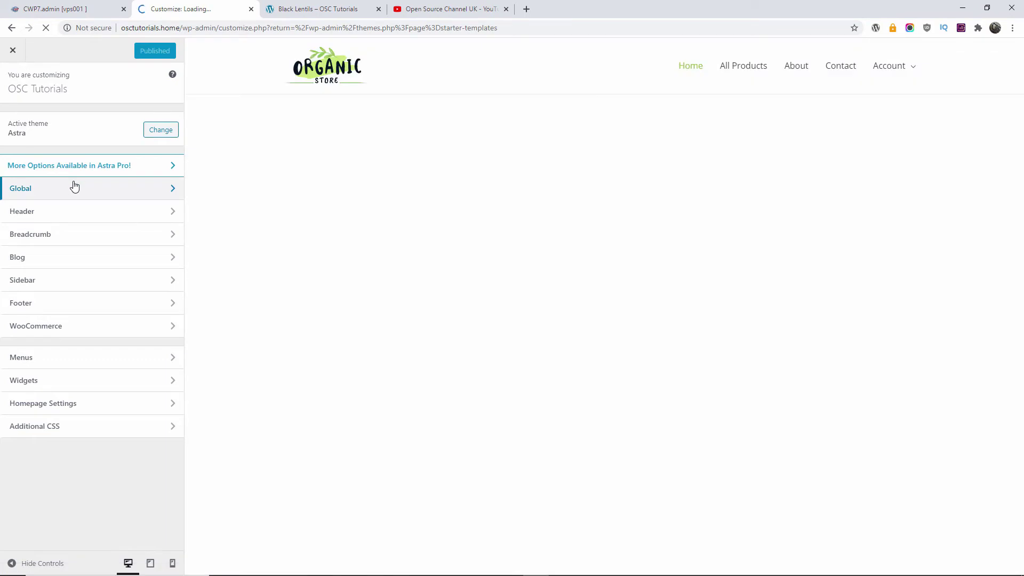
pyautogui.click(74, 186)
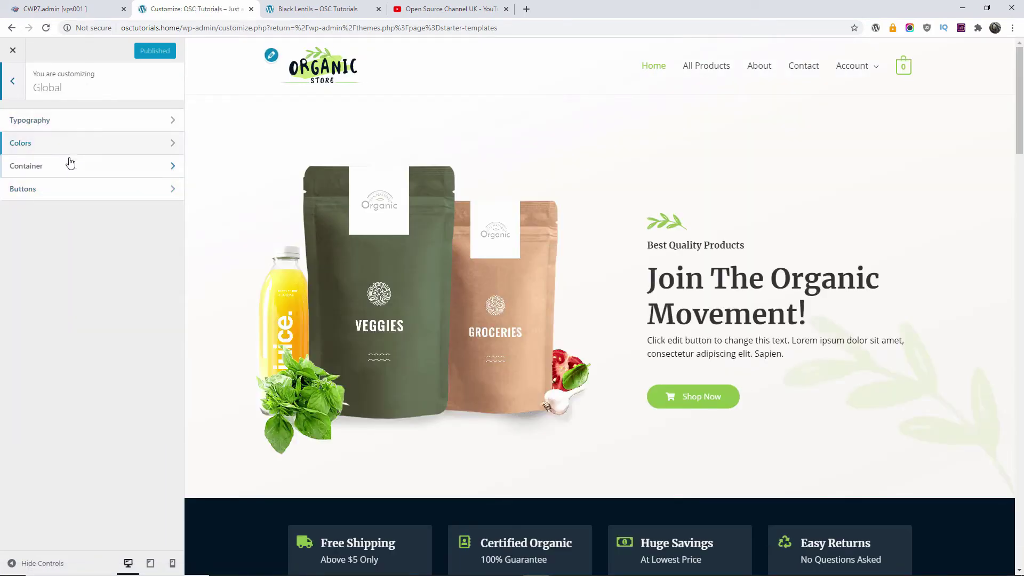
pyautogui.click(109, 121)
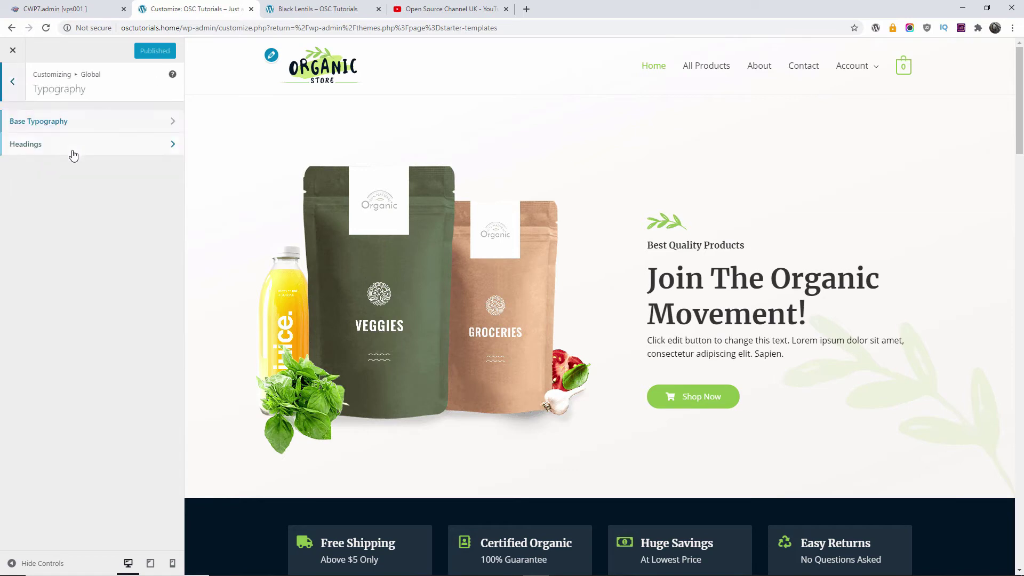
pyautogui.click(12, 94)
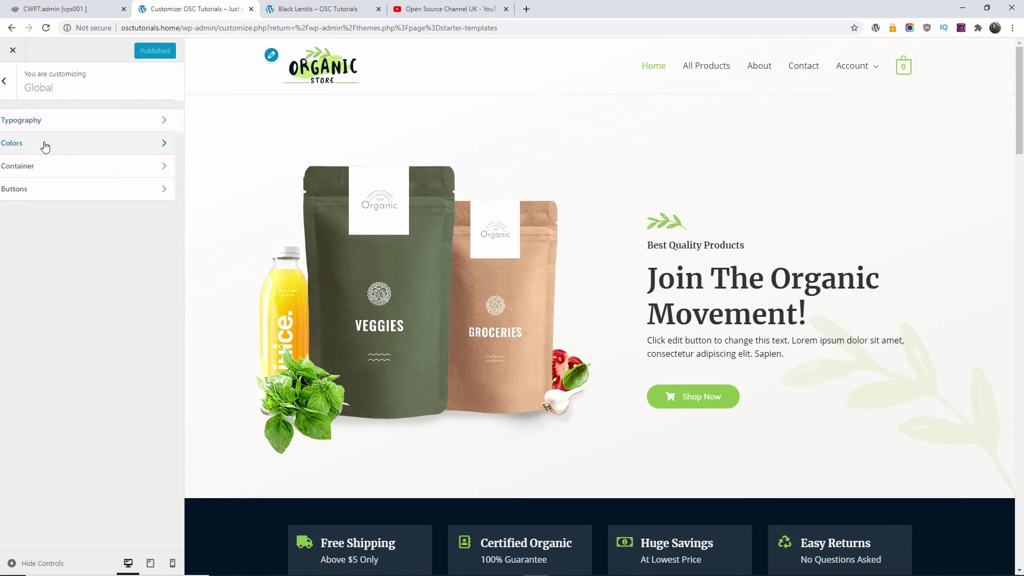
pyautogui.click(45, 145)
pyautogui.click(67, 129)
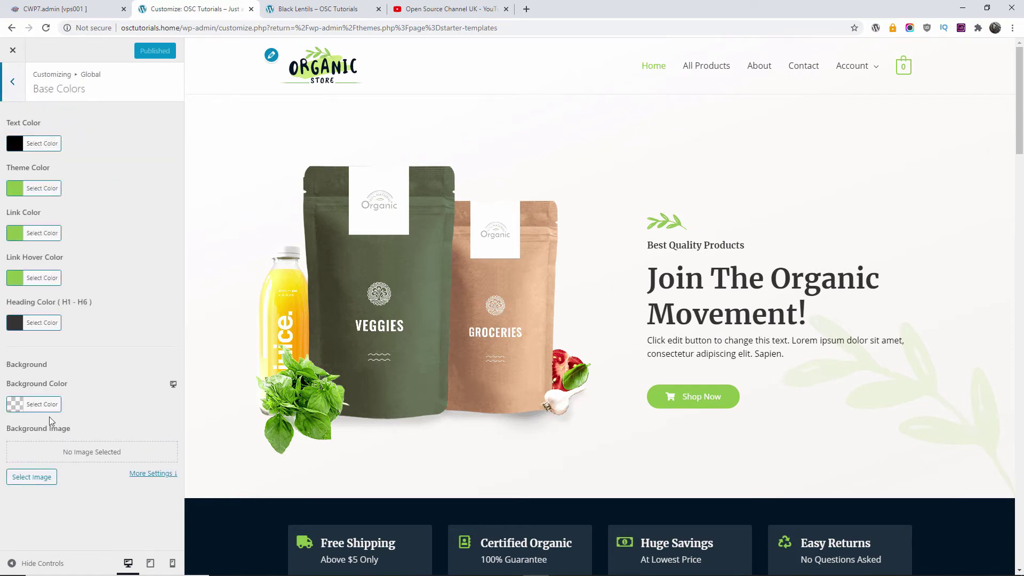
pyautogui.click(9, 84)
pyautogui.click(10, 86)
pyautogui.click(9, 85)
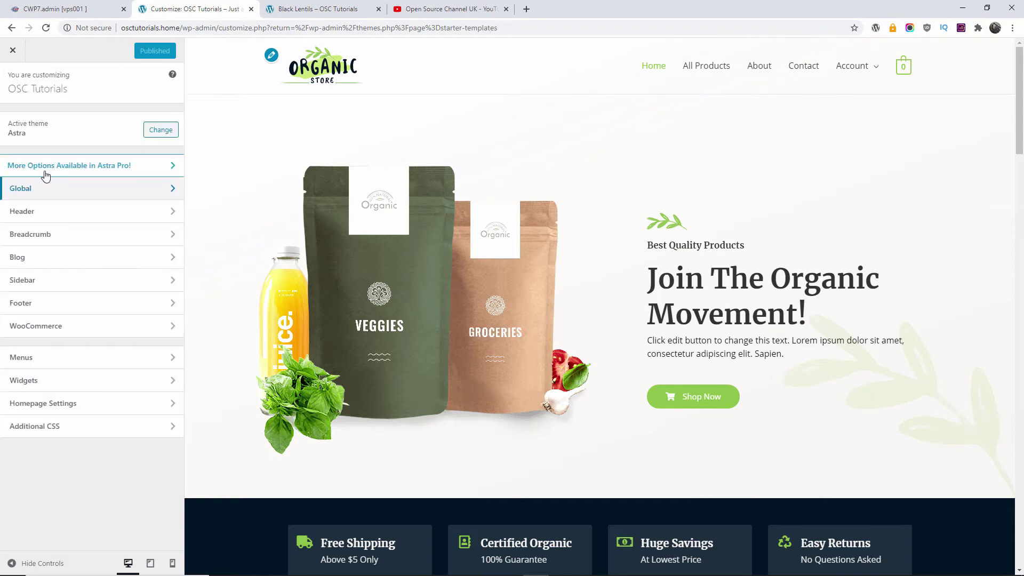
# - Examine the Header options in the customizer, including the logo, site icon, title and tagline settings under Site Identity
pyautogui.click(65, 212)
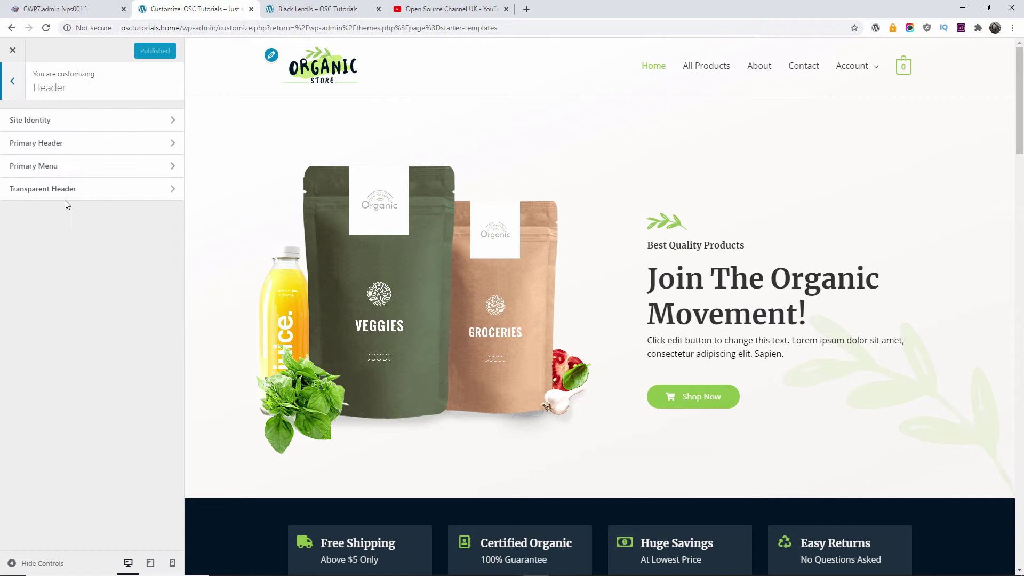
pyautogui.click(88, 122)
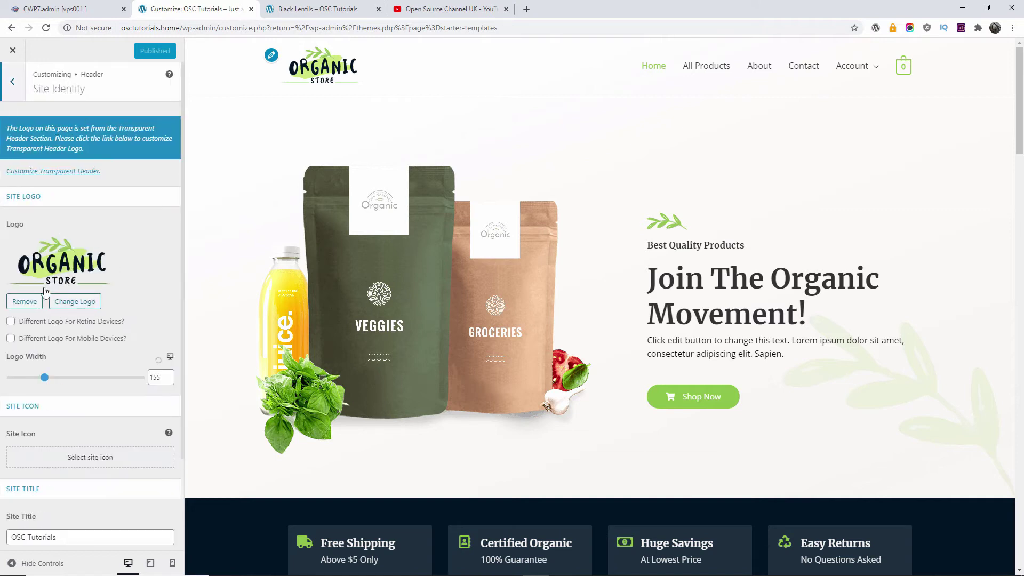
pyautogui.scroll(-2, 45, 299)
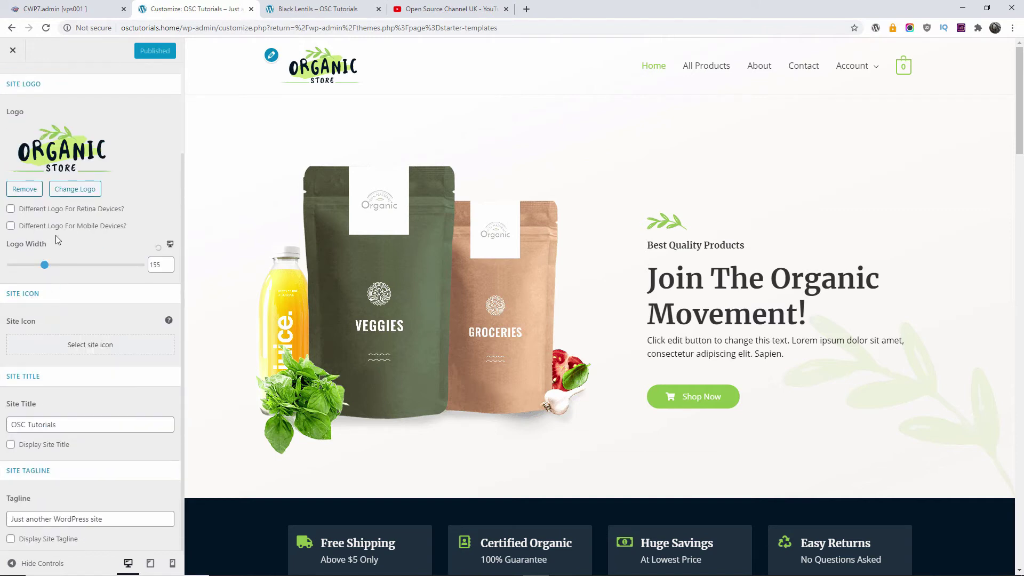
pyautogui.click(101, 210)
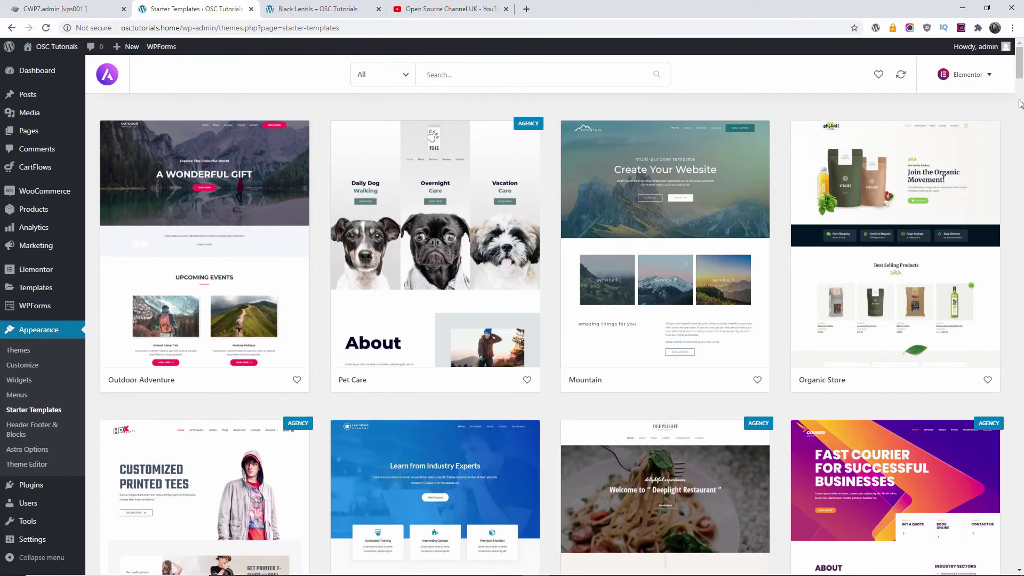
# - Activate the OceanWP theme and install its recommended Ocean Extra plugin
pyautogui.moveTo(1020, 85); pyautogui.dragTo(1020, 148)
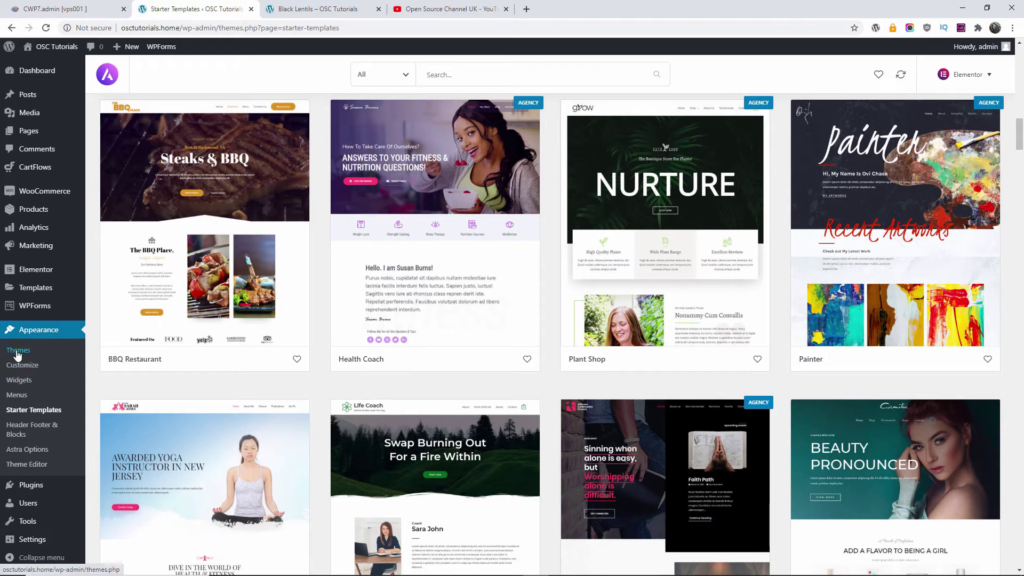
pyautogui.click(72, 358)
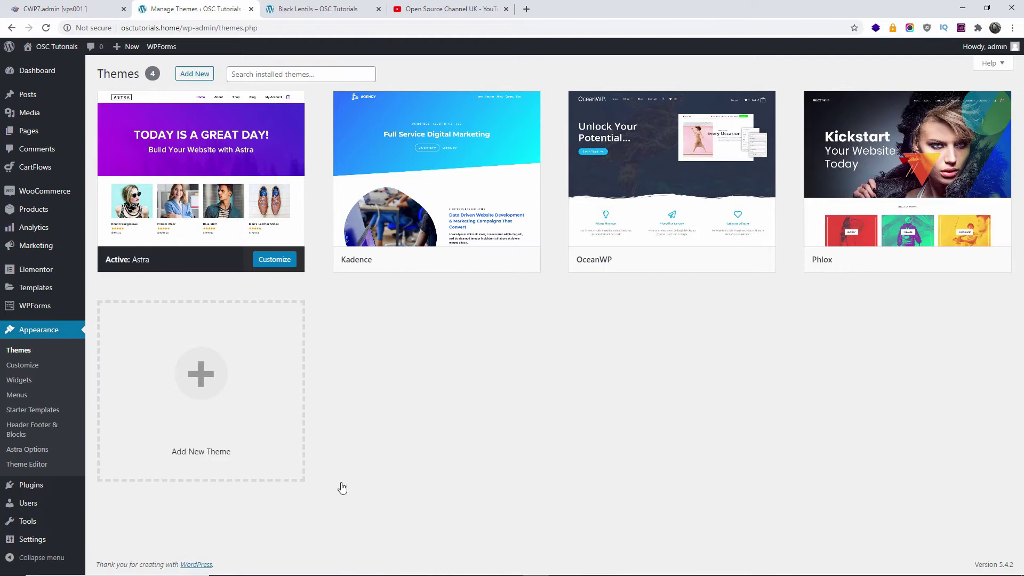
pyautogui.moveTo(699, 176)
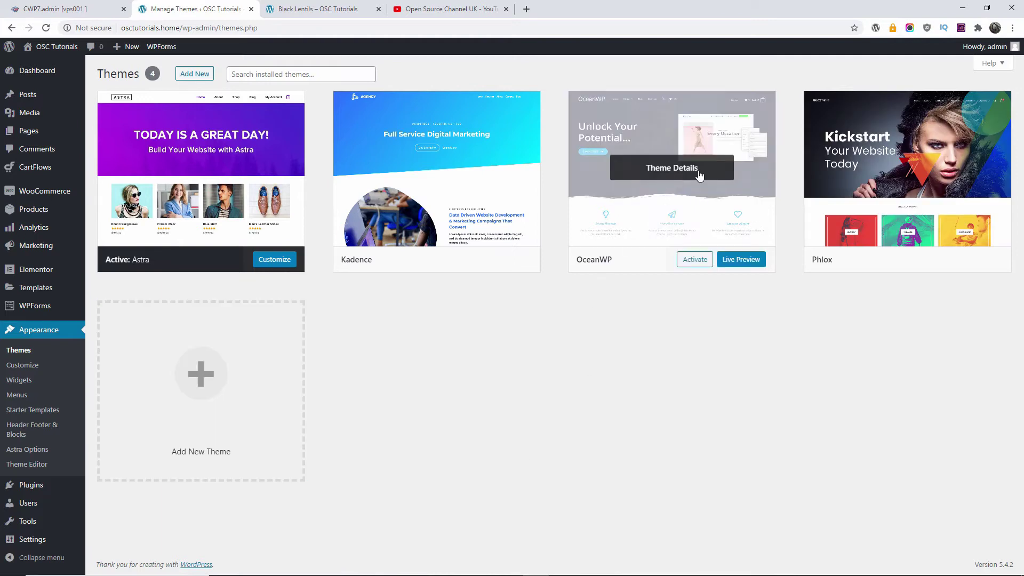
pyautogui.click(695, 259)
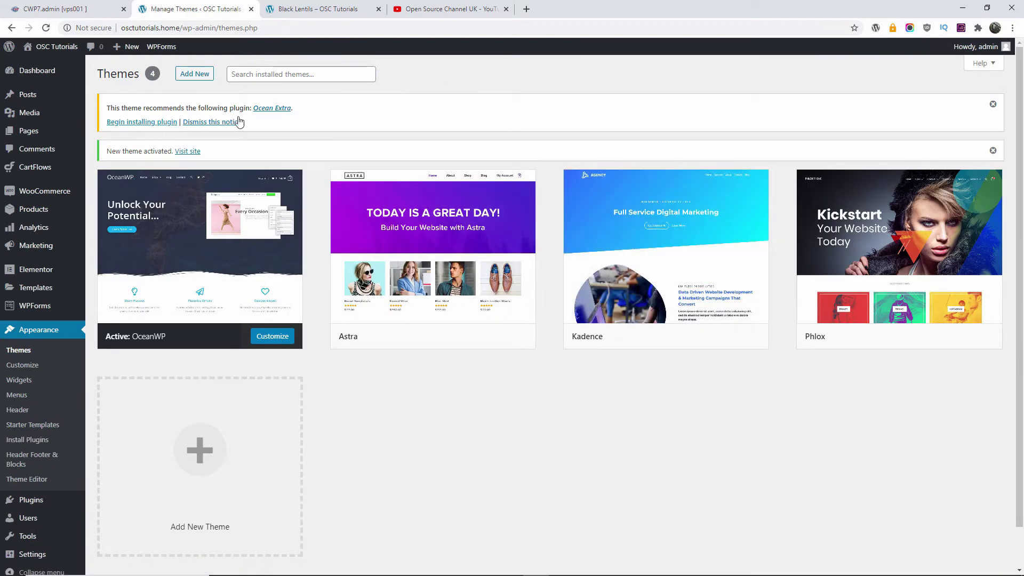
pyautogui.click(143, 122)
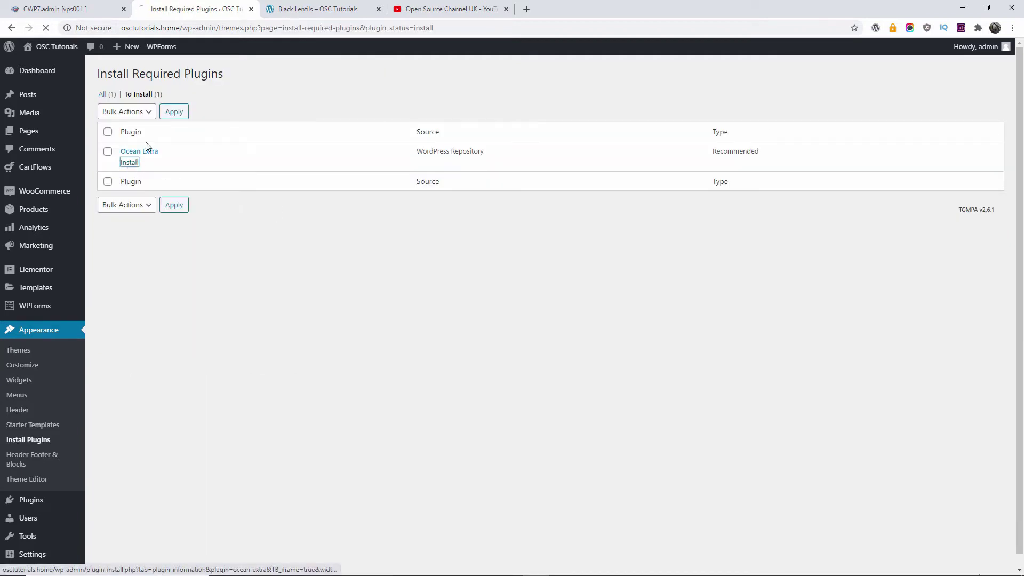
pyautogui.click(130, 161)
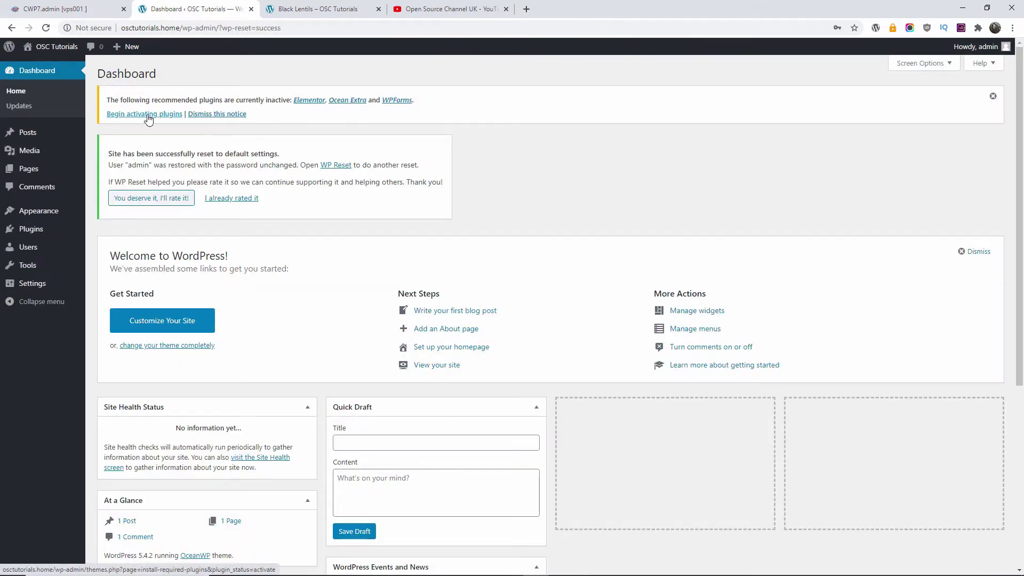
# - Bulk activate the recommended Elementor, Ocean Extra and WPForms plugins
pyautogui.click(149, 114)
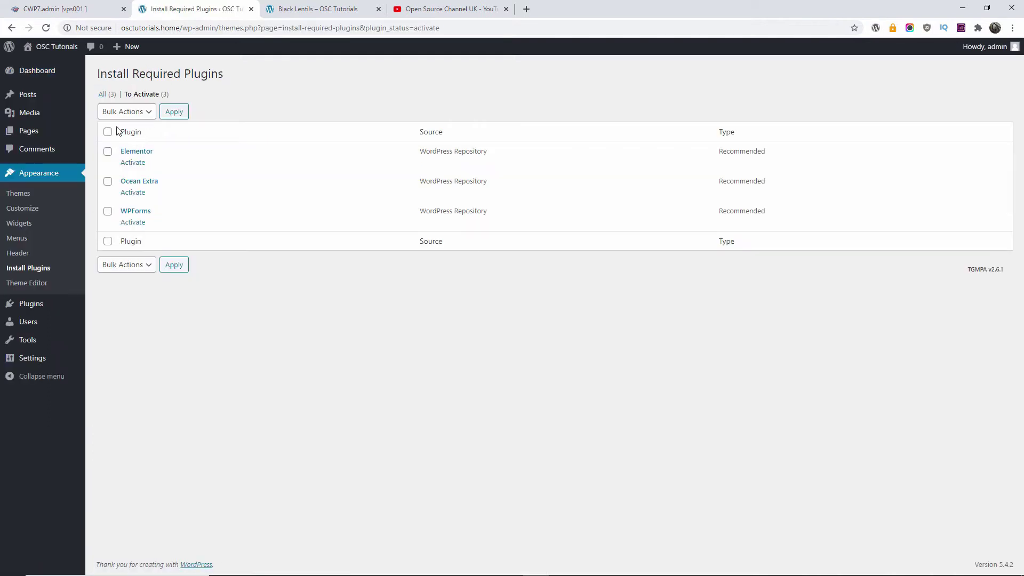
pyautogui.click(108, 132)
pyautogui.click(121, 113)
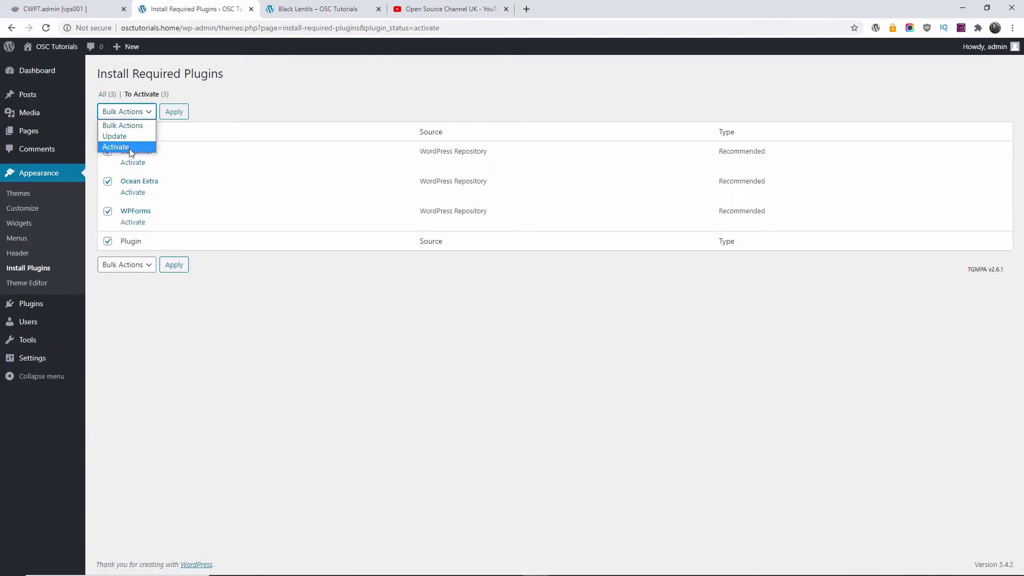
pyautogui.click(130, 148)
pyautogui.click(168, 119)
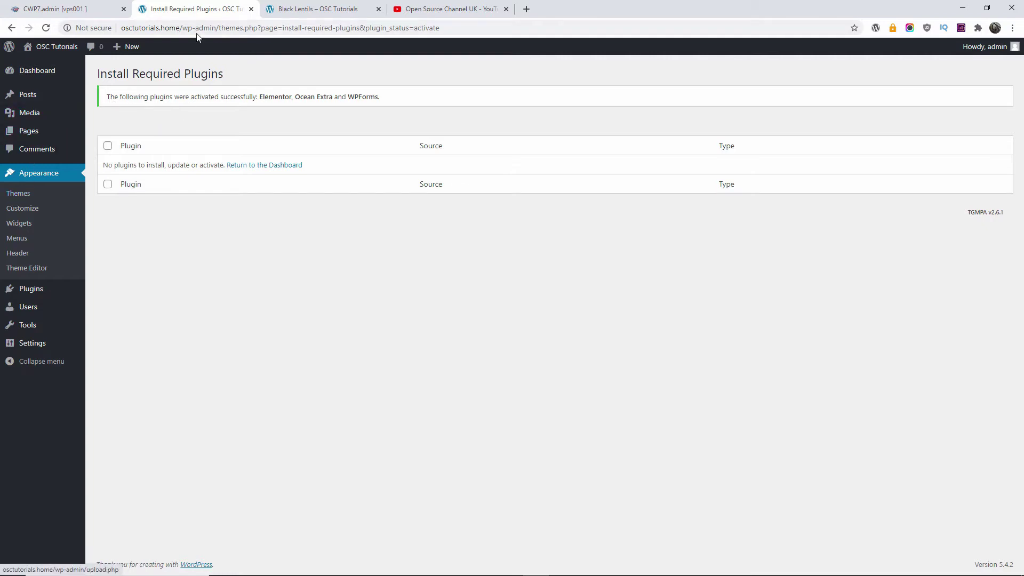
# - Reload the Black Lentils product page, then load the site's front page at osctutorials.home/ in the same browser tab
pyautogui.click(312, 9)
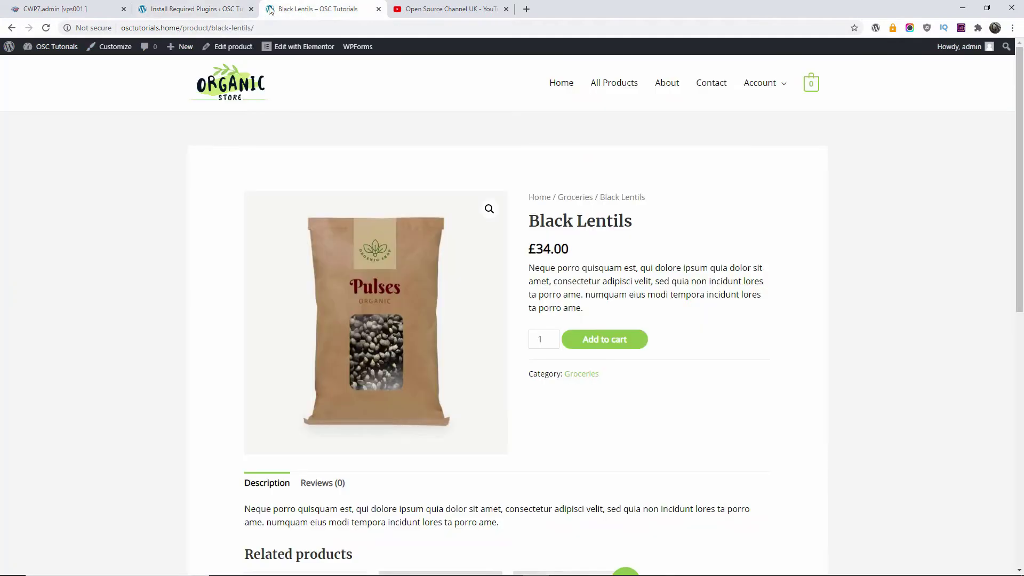
pyautogui.click(45, 29)
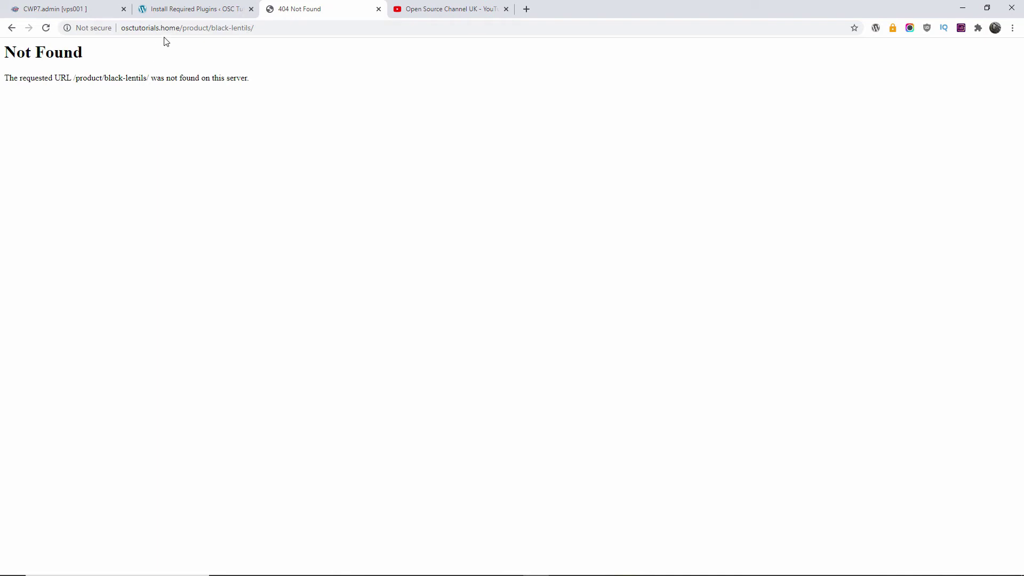
pyautogui.moveTo(182, 28); pyautogui.dragTo(348, 21)
pyautogui.press('BackSpace')
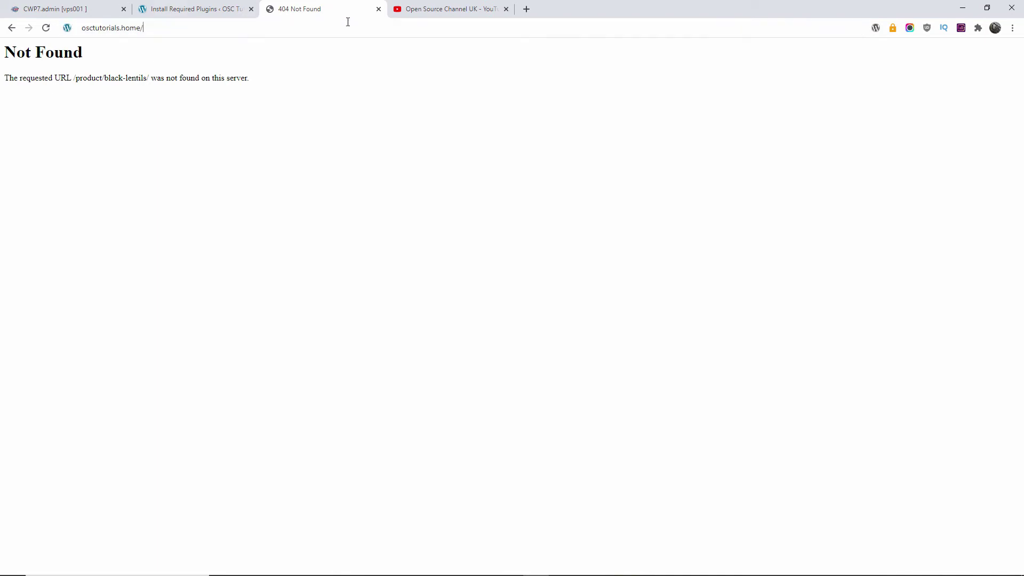
pyautogui.press('Return')
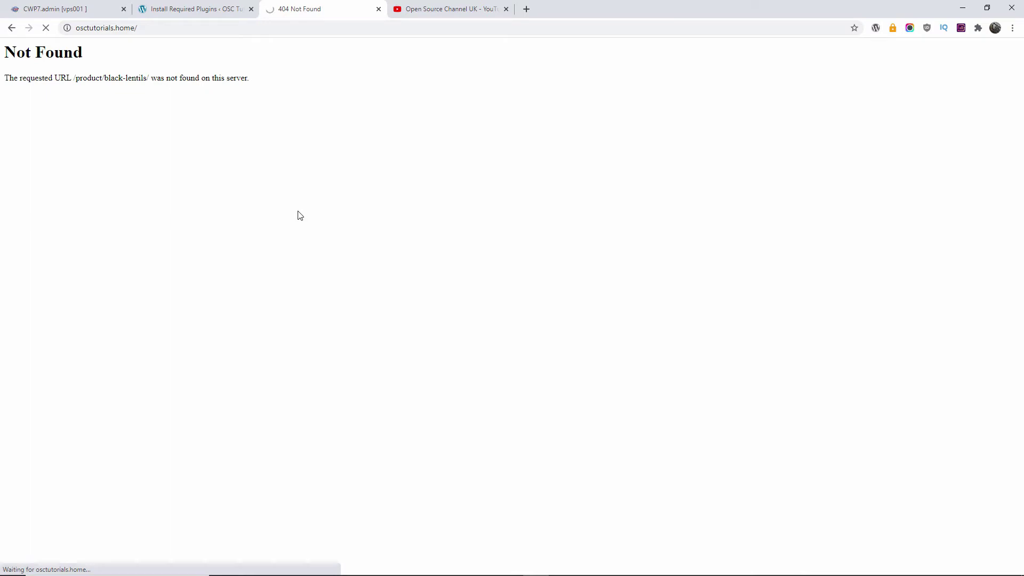
# - Return to the site admin, skip the OceanWP setup wizard and open the Dashboard home
pyautogui.click(196, 8)
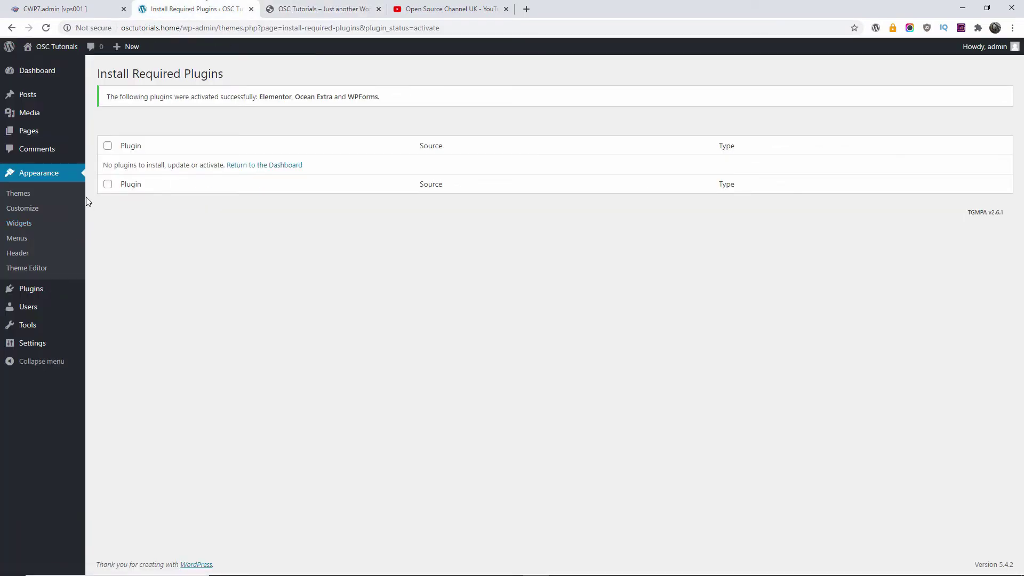
pyautogui.click(18, 198)
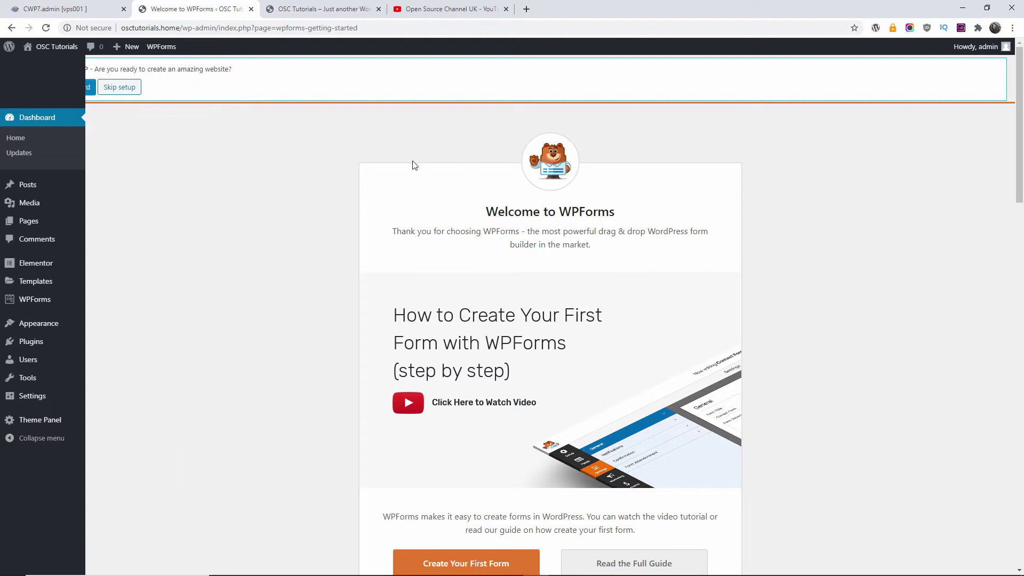
pyautogui.click(124, 88)
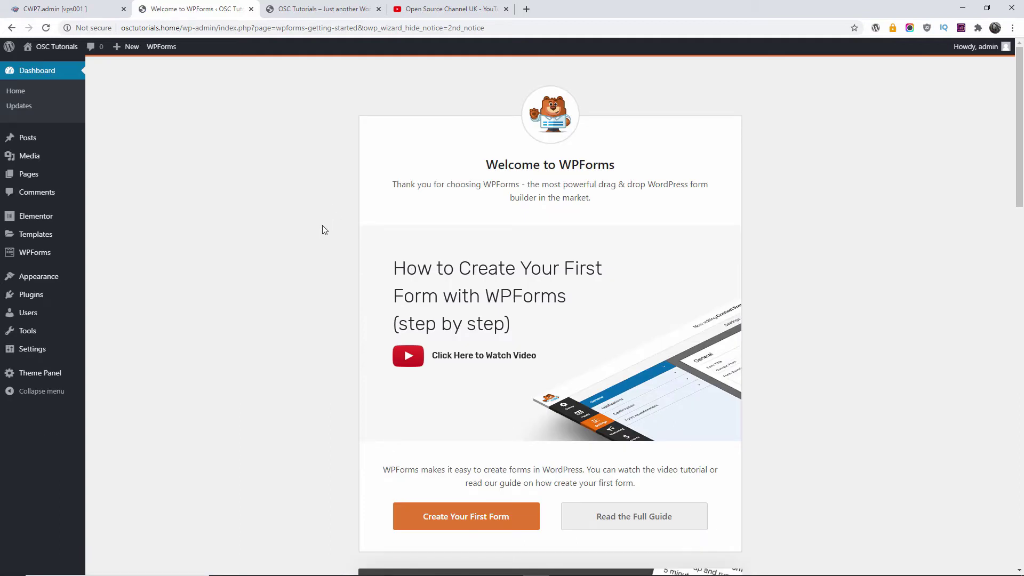
pyautogui.click(18, 94)
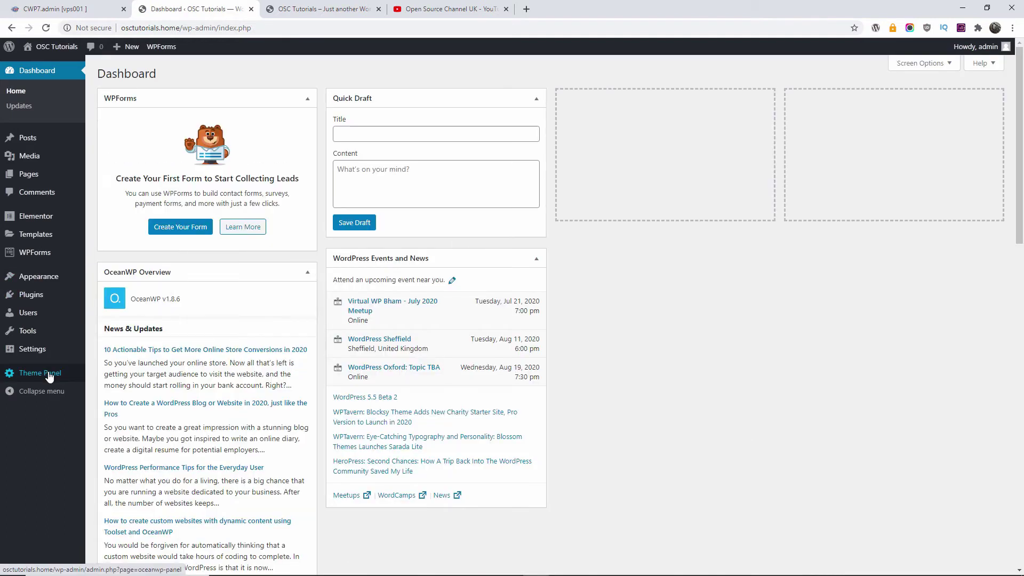
# - Skip the diagnostic tracking opt-in for OceanWP's Theme Panel and review its Features and Integrations settings
pyautogui.click(49, 376)
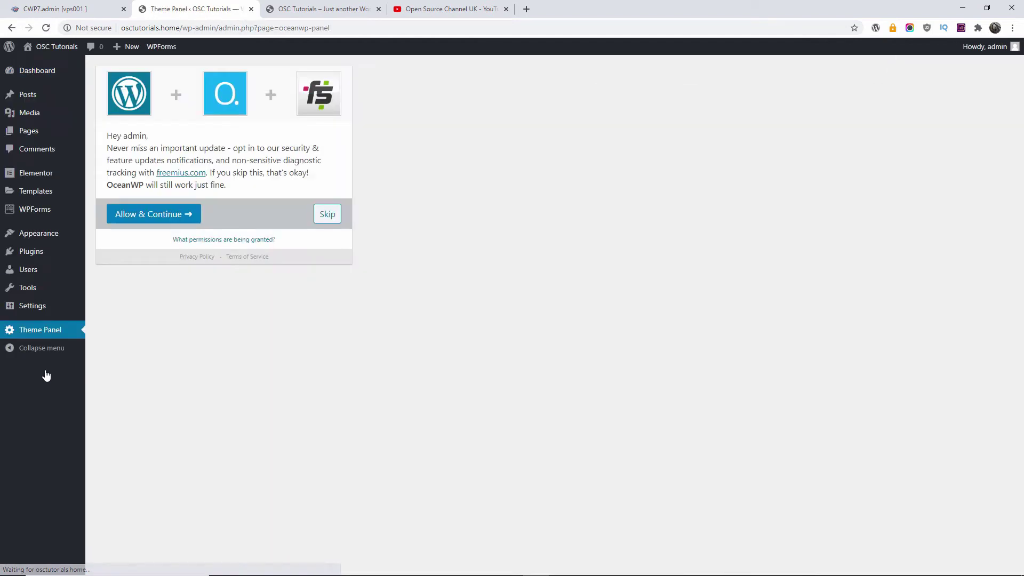
pyautogui.click(328, 215)
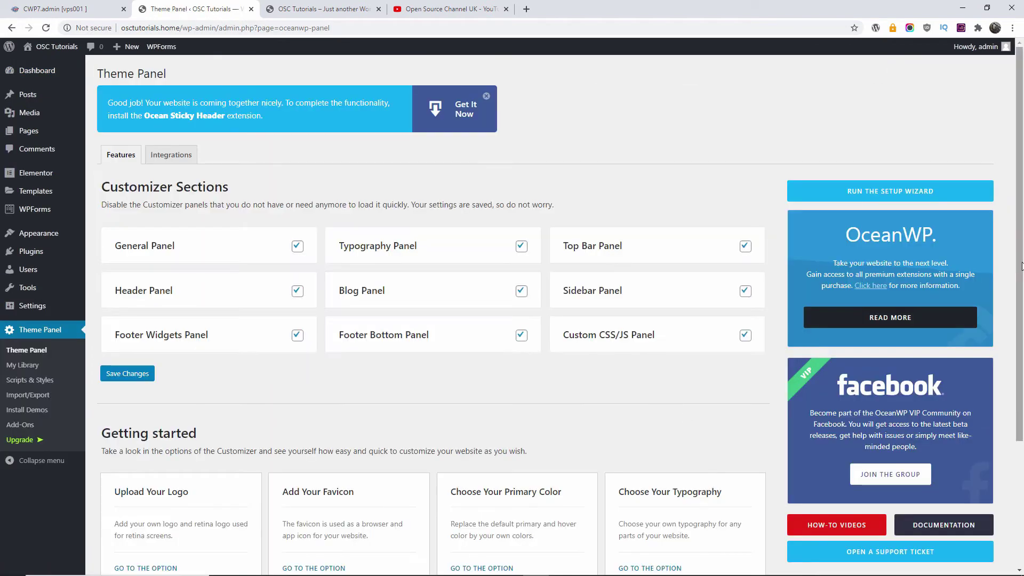
pyautogui.moveTo(1020, 153); pyautogui.dragTo(1023, 209)
pyautogui.click(171, 155)
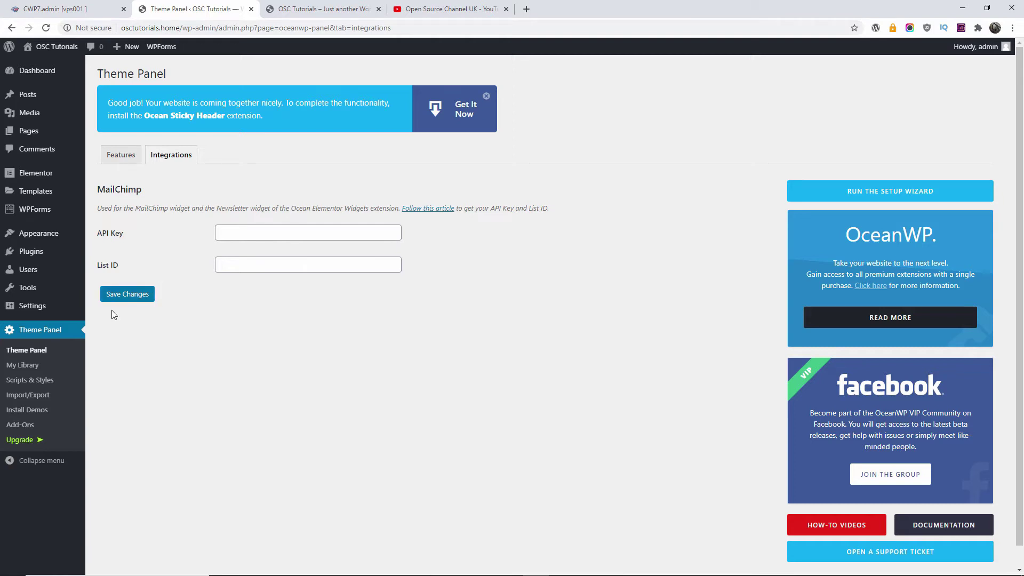
# - Look through the full gallery of OceanWP demo sites available for installation
pyautogui.click(29, 413)
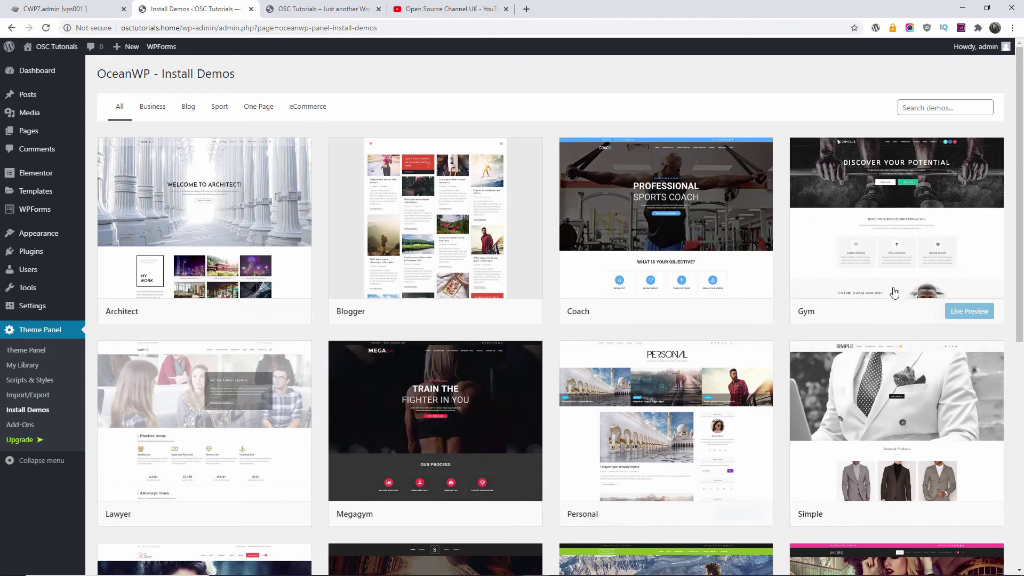
pyautogui.scroll(-8, 1023, 429)
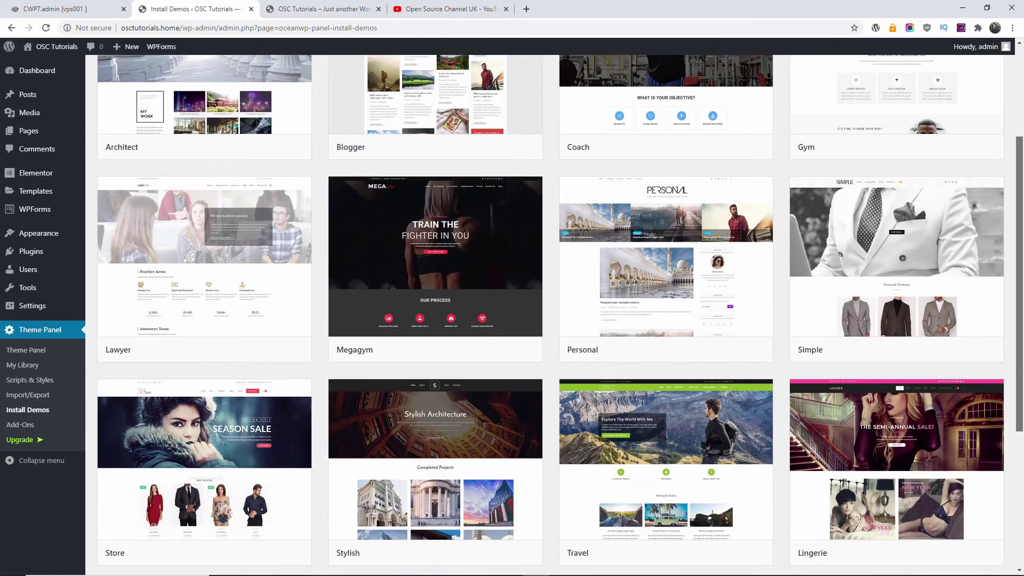
pyautogui.scroll(10, 1023, 311)
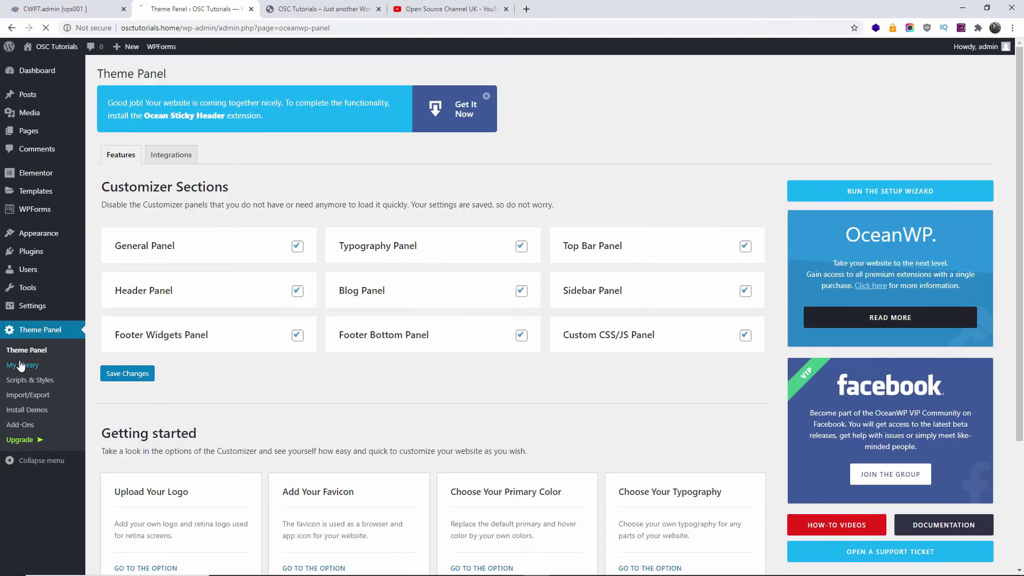
# - Examine OceanWP's My Library page and the scripts and styles that can be enabled or disabled, including Infinite Scroll and Header Search Form
pyautogui.click(21, 365)
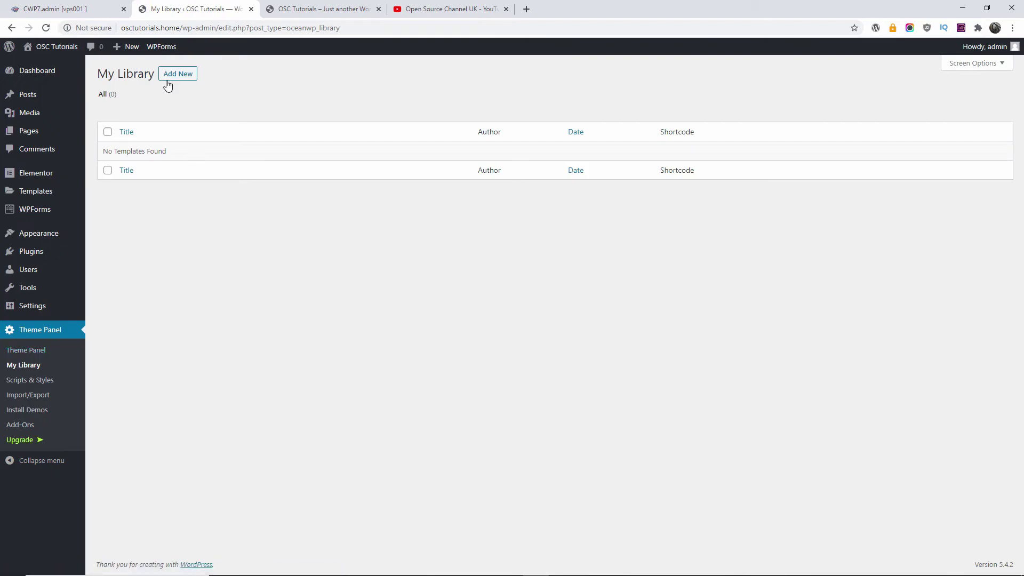
pyautogui.click(35, 381)
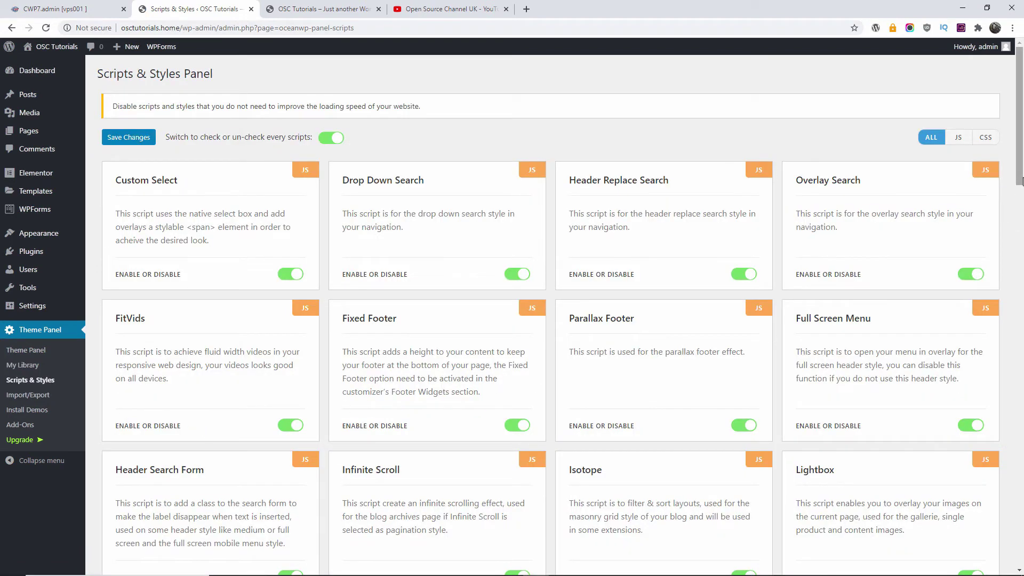
pyautogui.moveTo(1020, 181); pyautogui.dragTo(1021, 244)
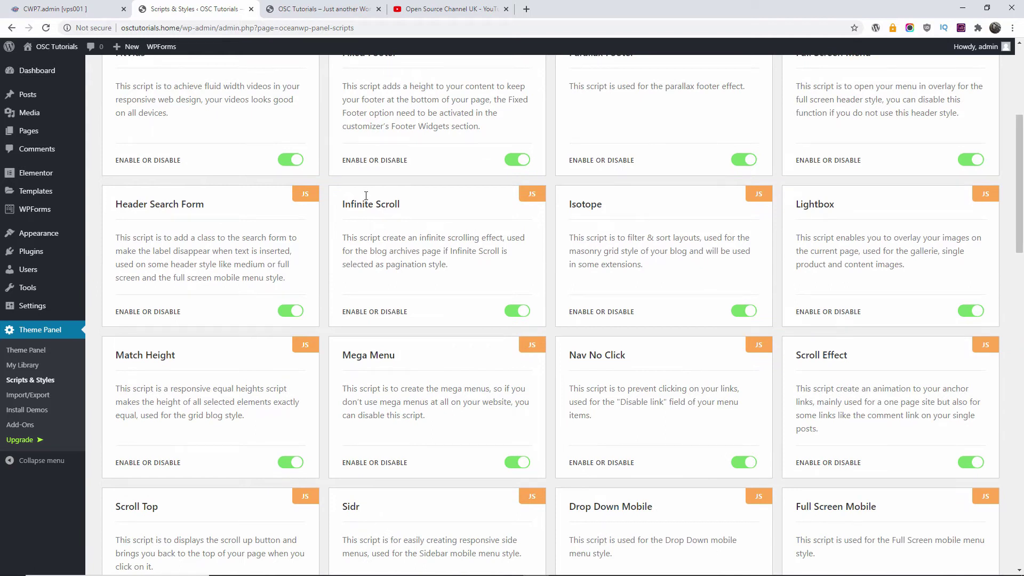
pyautogui.moveTo(346, 204); pyautogui.dragTo(401, 205)
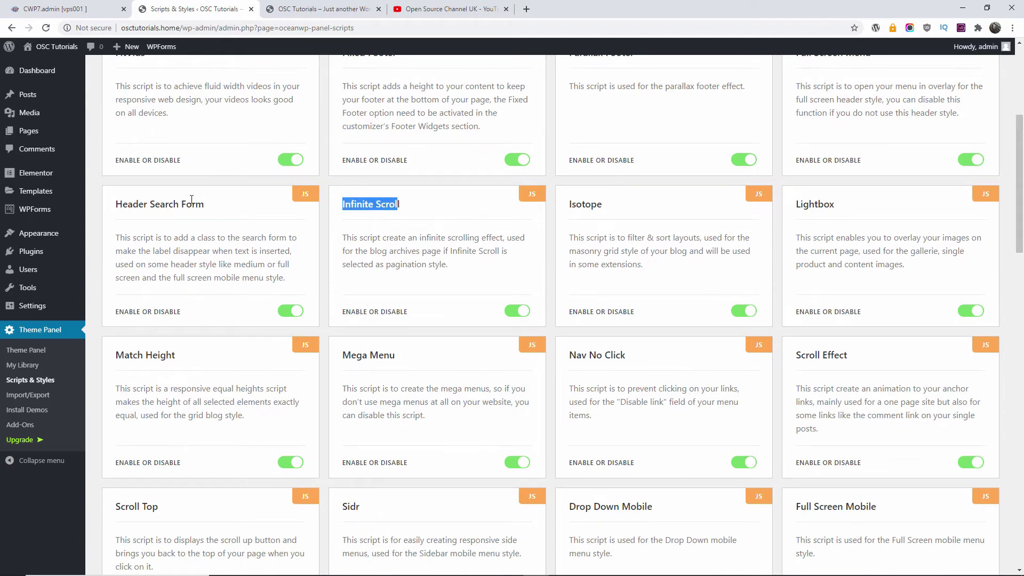
pyautogui.moveTo(212, 207); pyautogui.dragTo(117, 219)
pyautogui.scroll(-12, 352, 299)
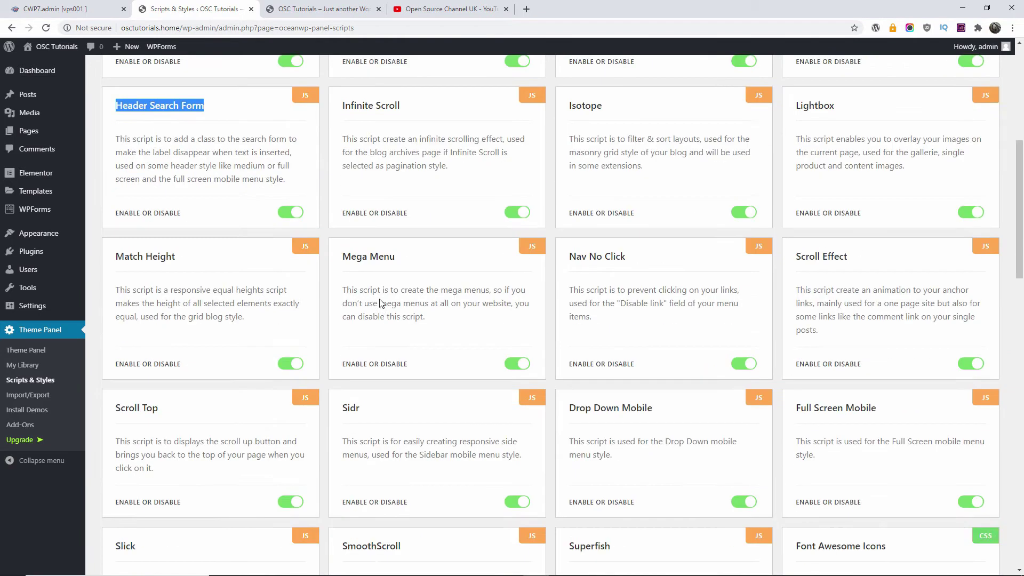
pyautogui.scroll(-10, 382, 303)
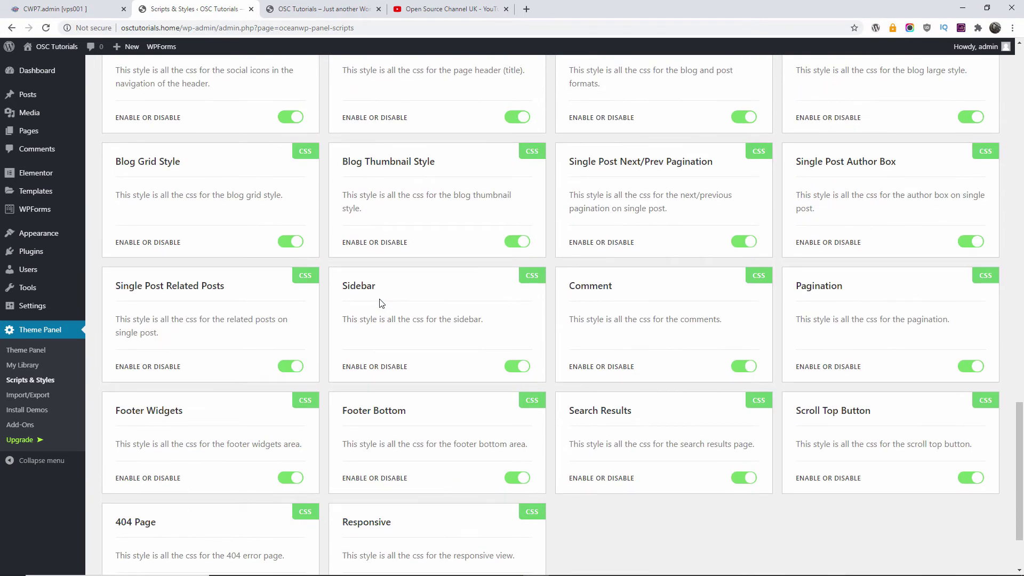
# - Check OceanWP's Import/Export page and review the free and paid extensions offered under Add-Ons
pyautogui.click(31, 396)
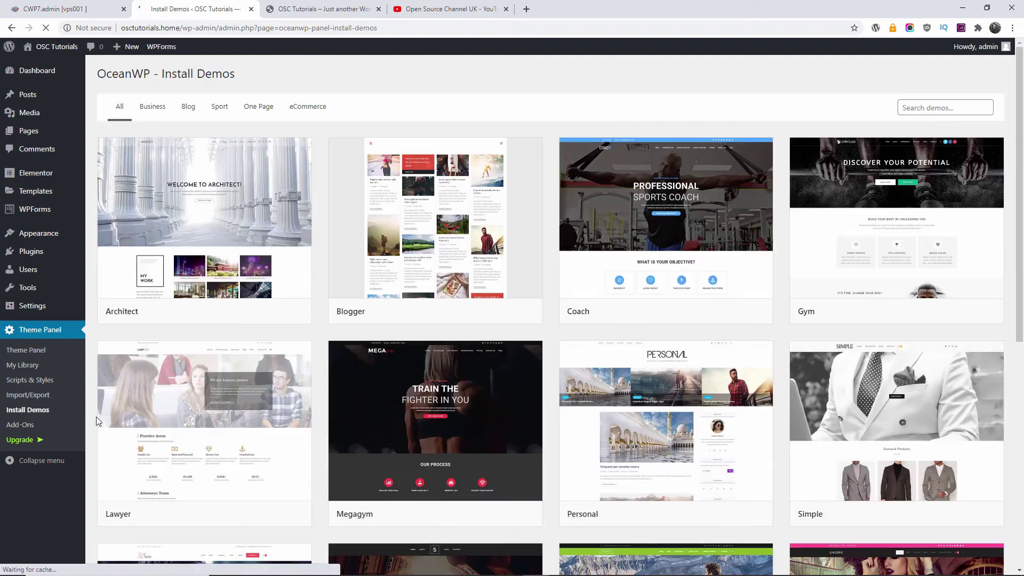
pyautogui.click(27, 426)
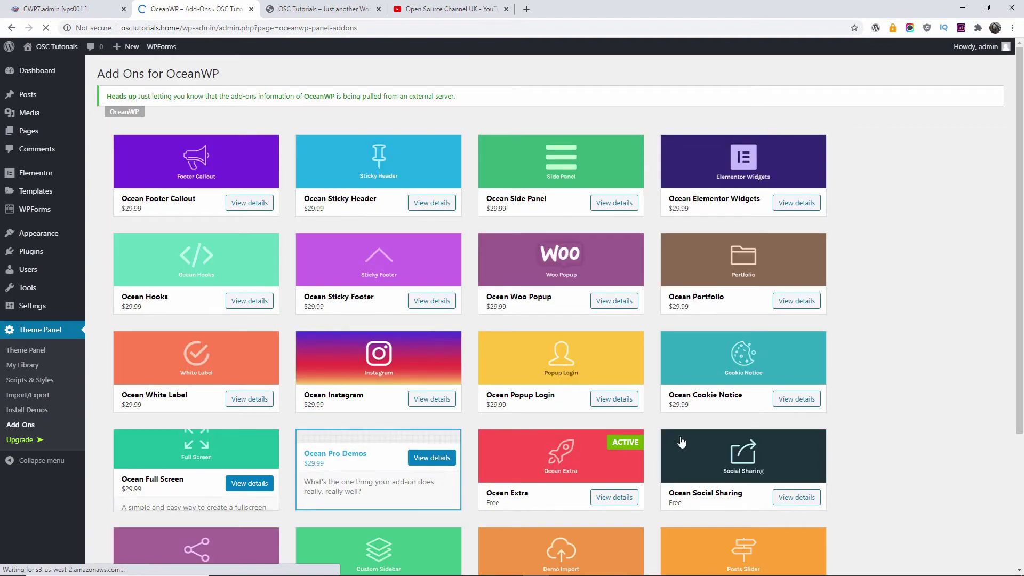
pyautogui.scroll(-1, 1022, 191)
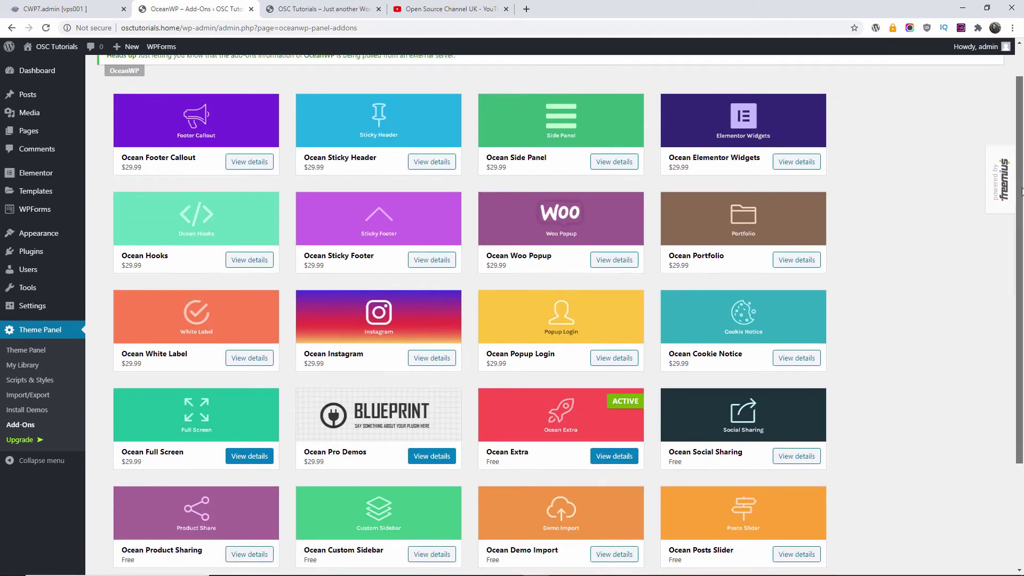
pyautogui.moveTo(1022, 191); pyautogui.dragTo(1023, 176)
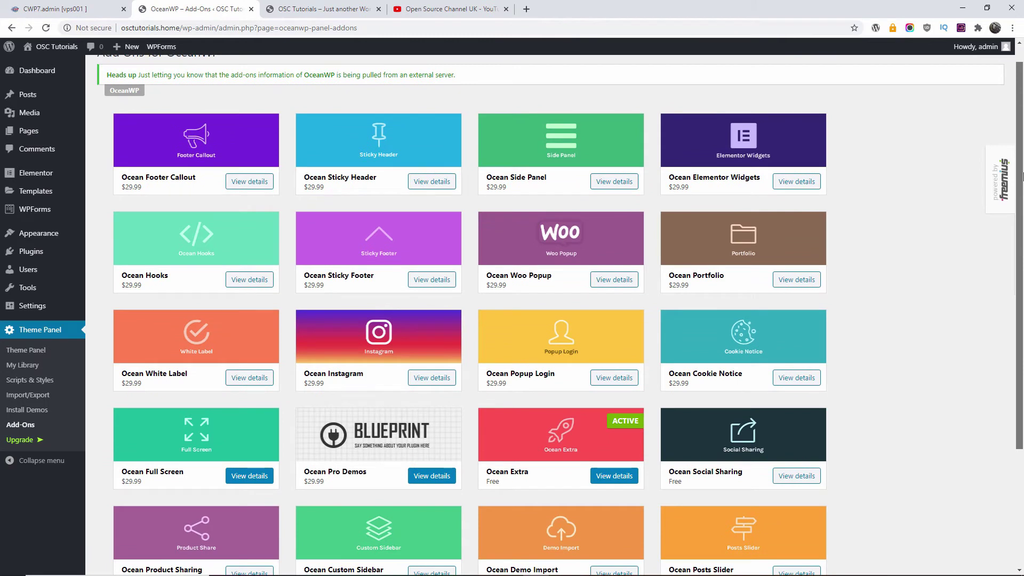
pyautogui.moveTo(1022, 176); pyautogui.dragTo(1023, 241)
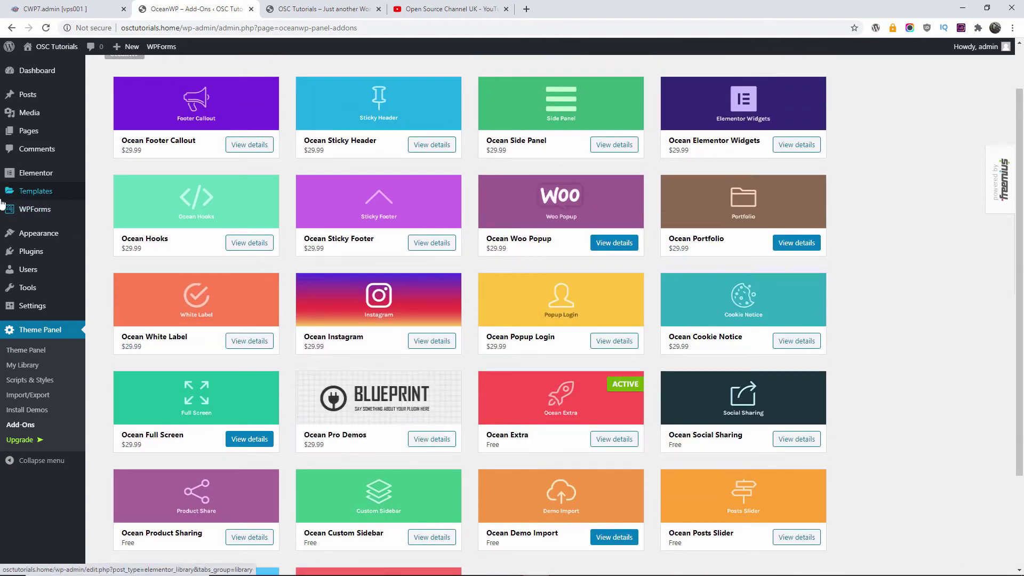
# - Compare the OceanWP demos by category: eCommerce, One Page, Sport, Blog and Business, then look through all of them again
pyautogui.click(28, 410)
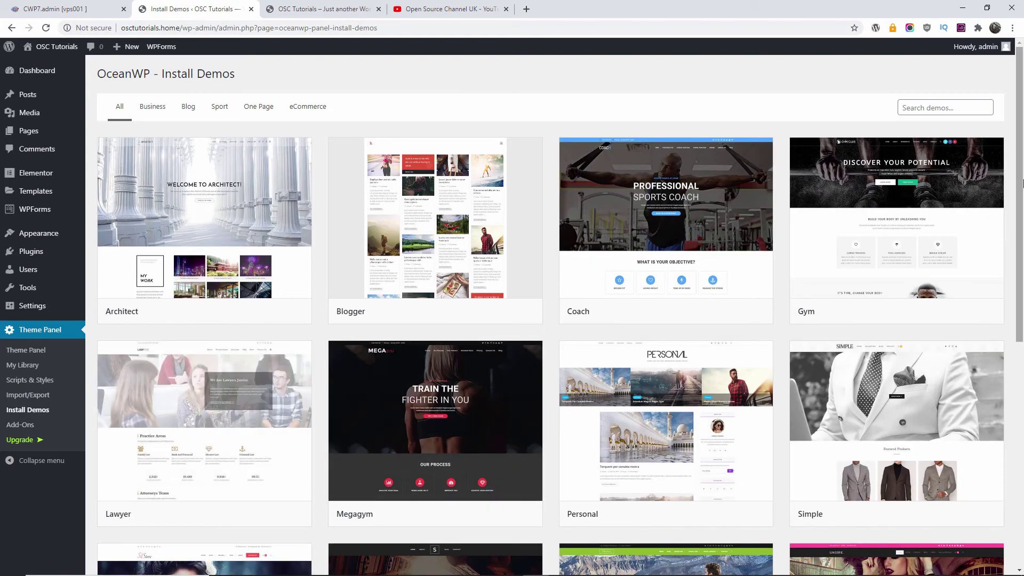
pyautogui.moveTo(1020, 198); pyautogui.dragTo(1019, 161)
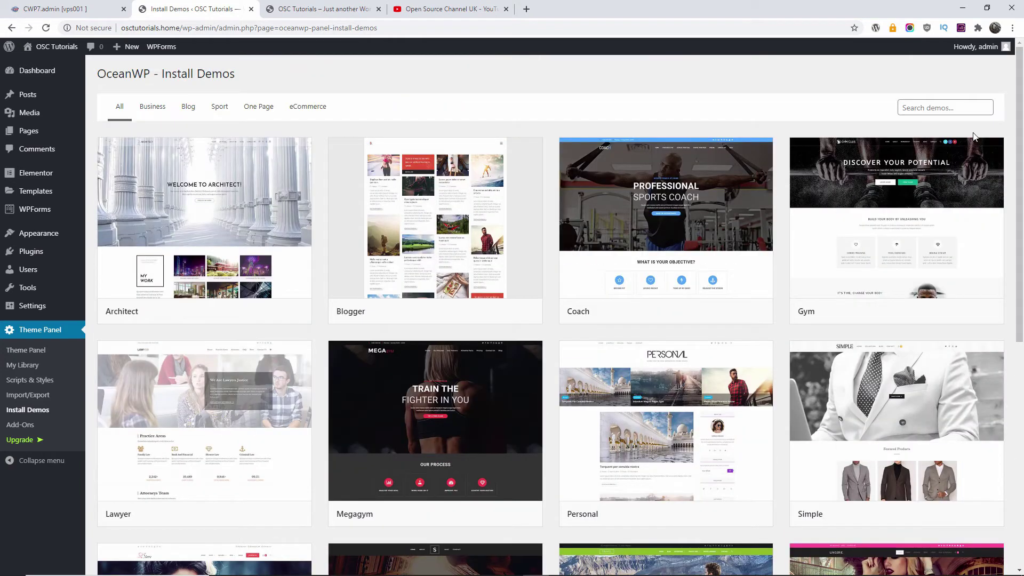
pyautogui.click(301, 107)
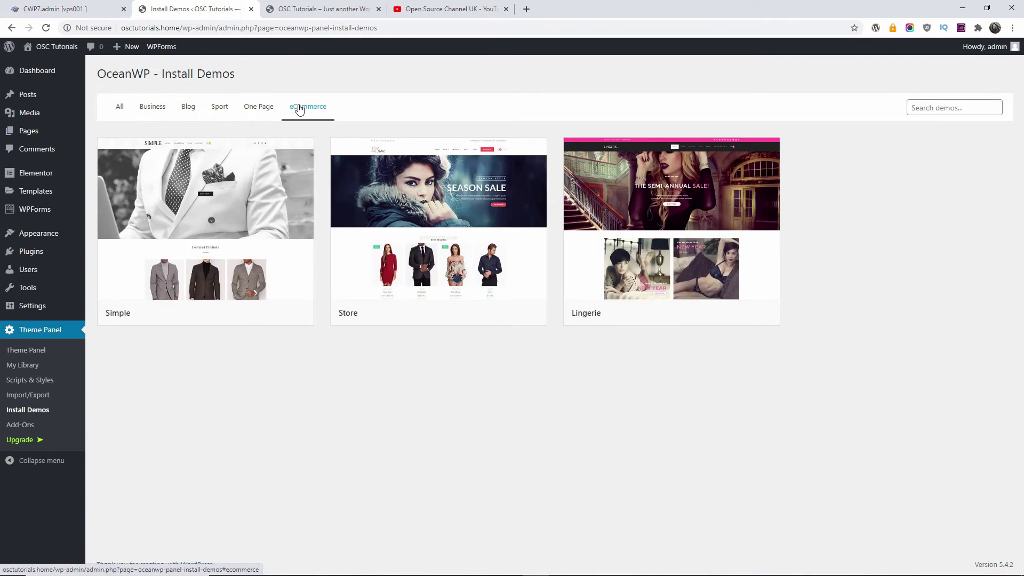
pyautogui.click(269, 110)
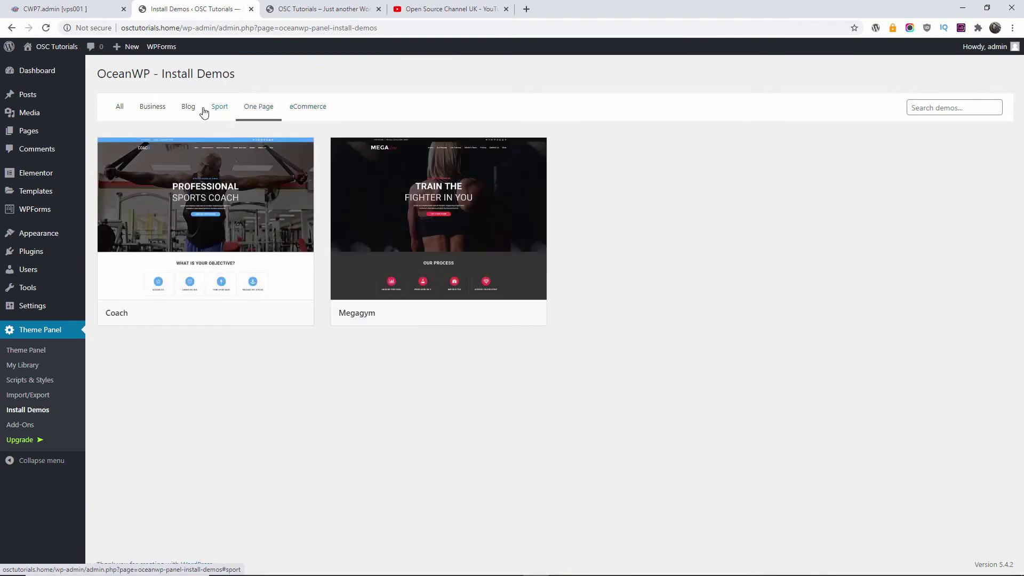
pyautogui.click(223, 111)
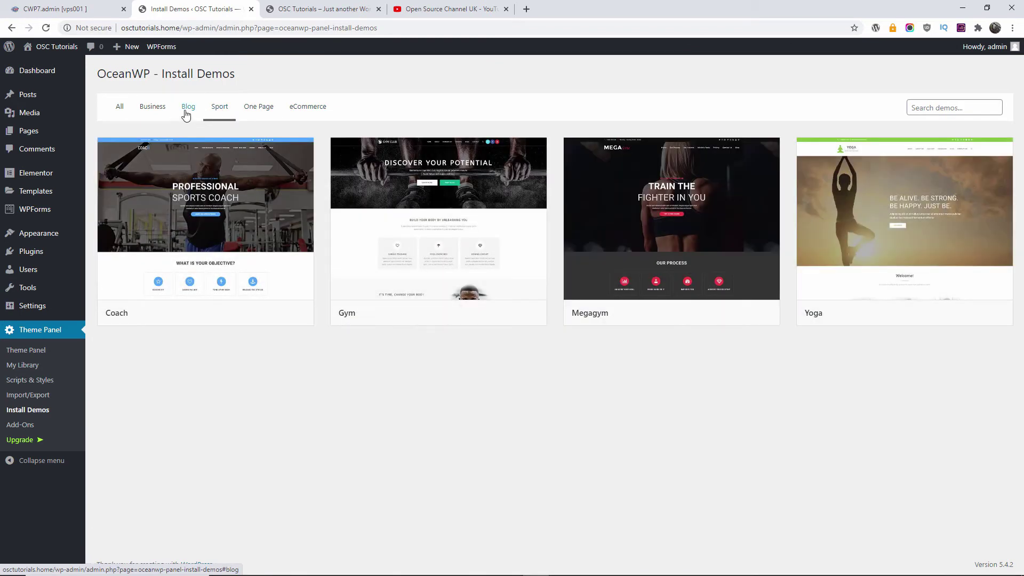
pyautogui.click(185, 111)
pyautogui.click(166, 112)
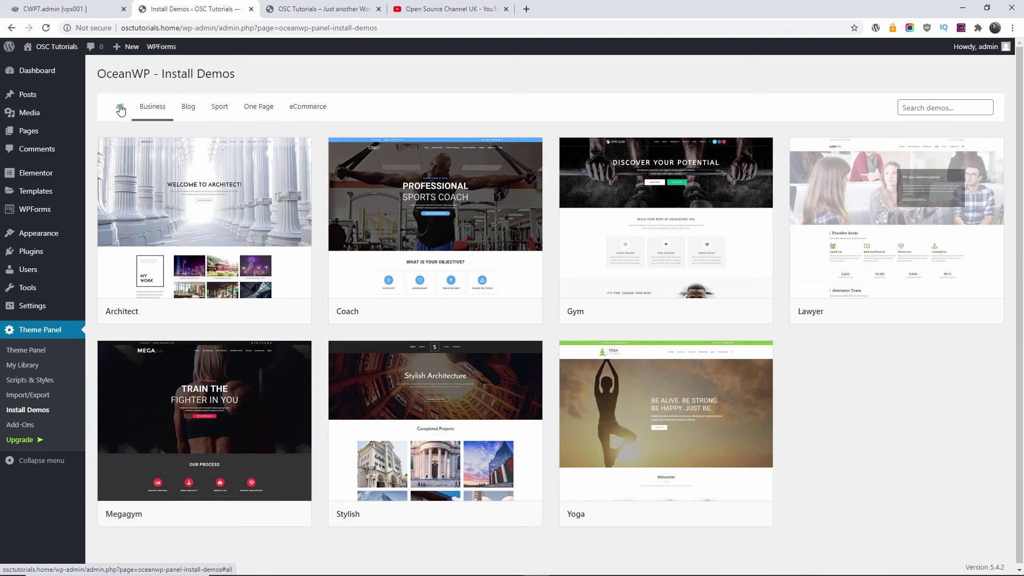
pyautogui.click(121, 110)
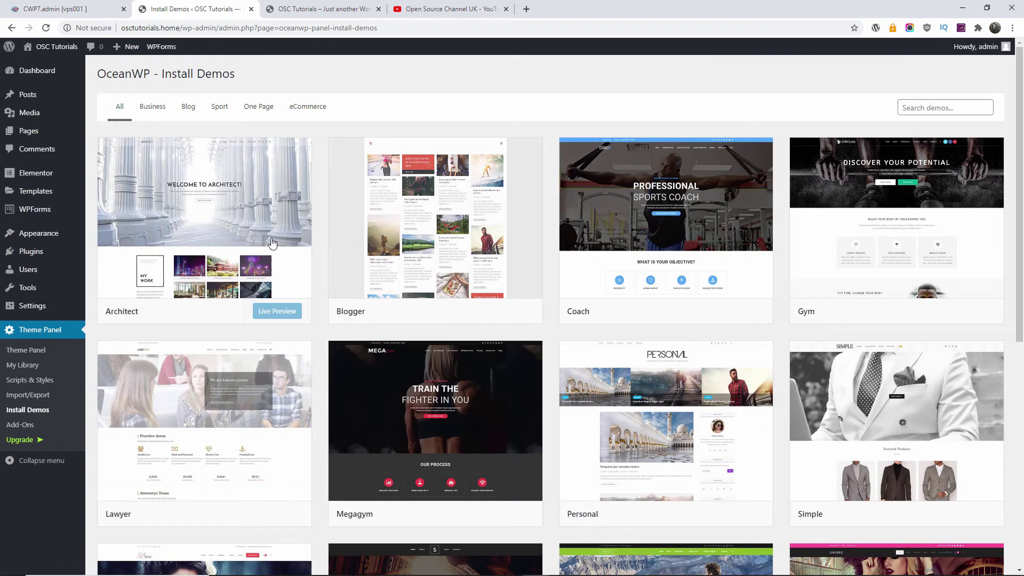
pyautogui.scroll(-3, 268, 243)
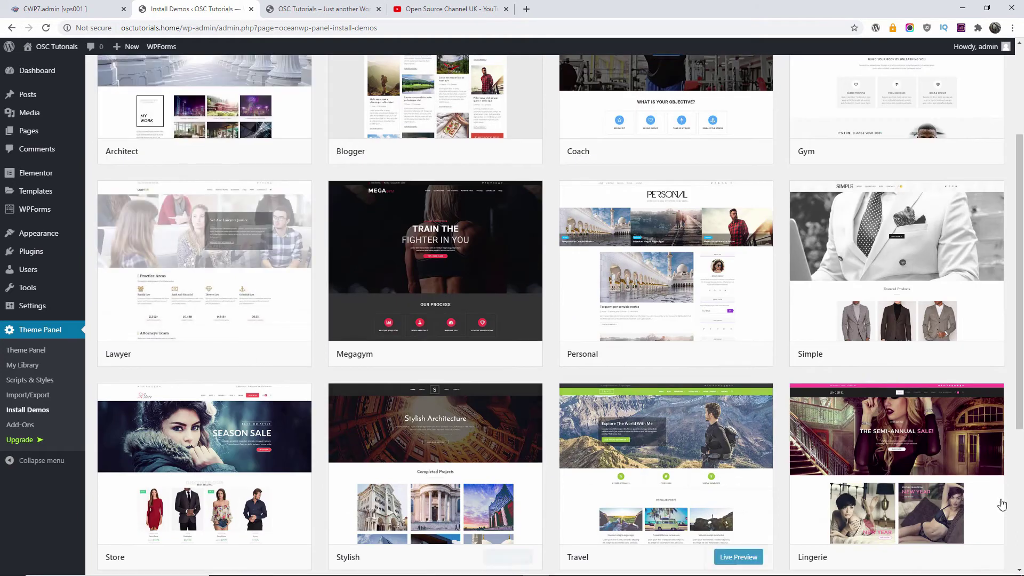
pyautogui.scroll(-3, 926, 393)
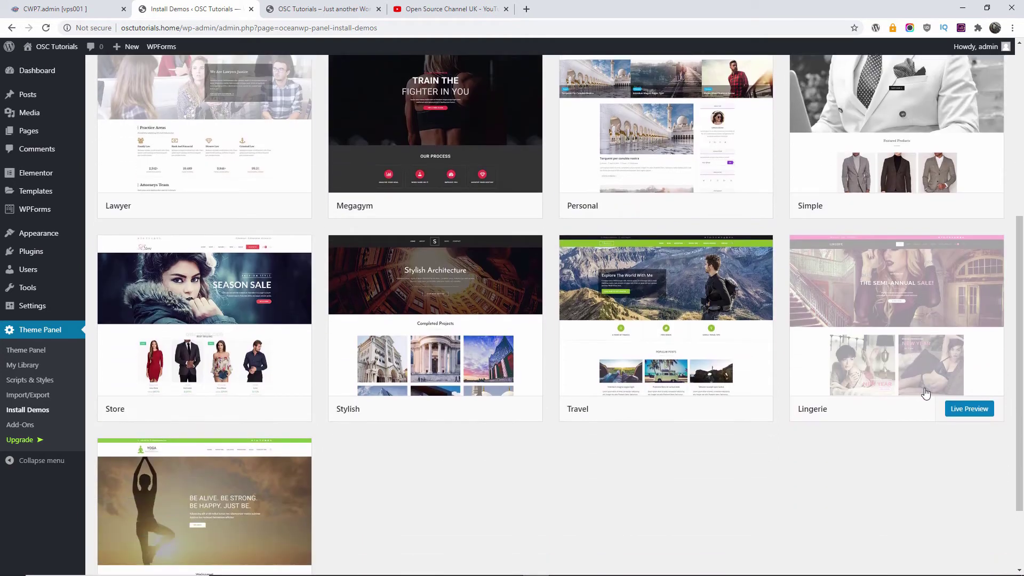
pyautogui.scroll(6, 926, 394)
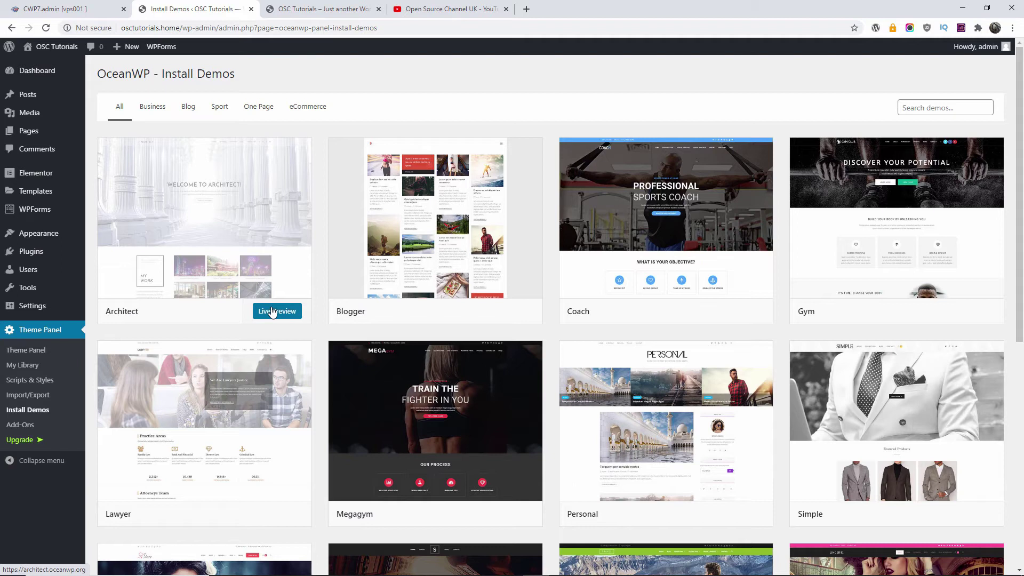
# - Import OceanWP's Architect demo, installing the required Ocean Social Sharing plugin, and look through the imported homepage
pyautogui.click(200, 236)
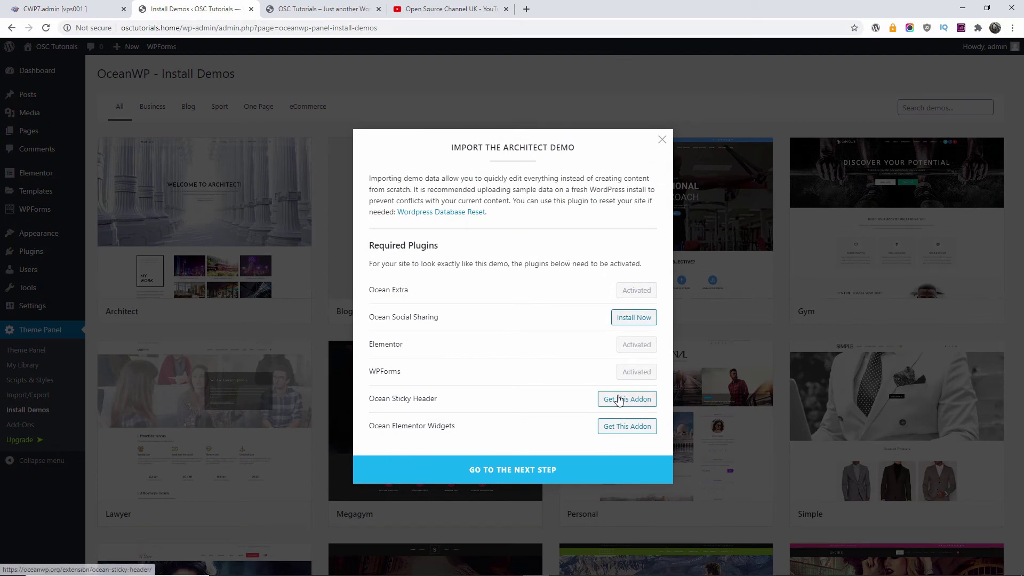
pyautogui.moveTo(369, 400); pyautogui.dragTo(422, 412)
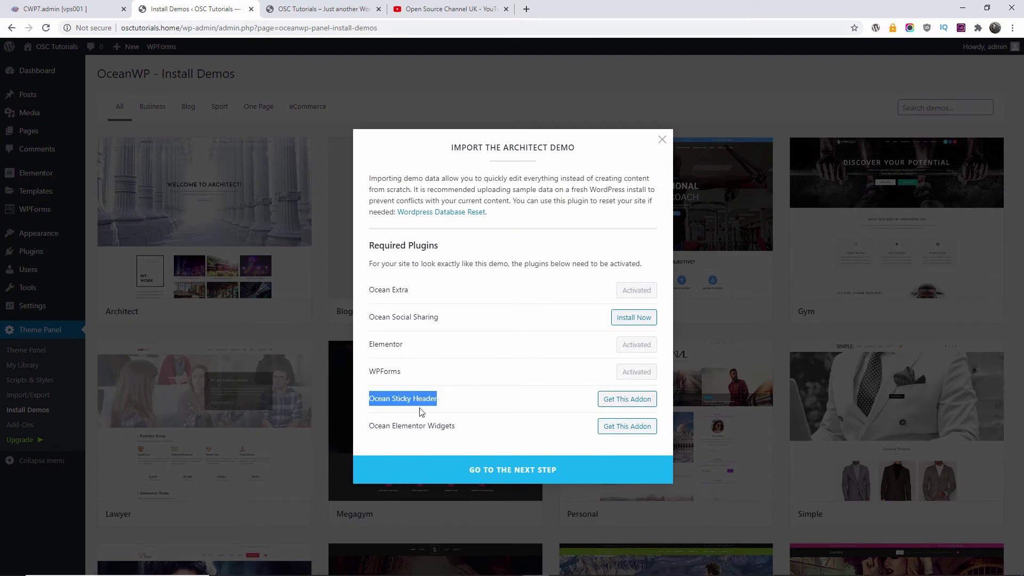
pyautogui.moveTo(368, 431); pyautogui.dragTo(455, 430)
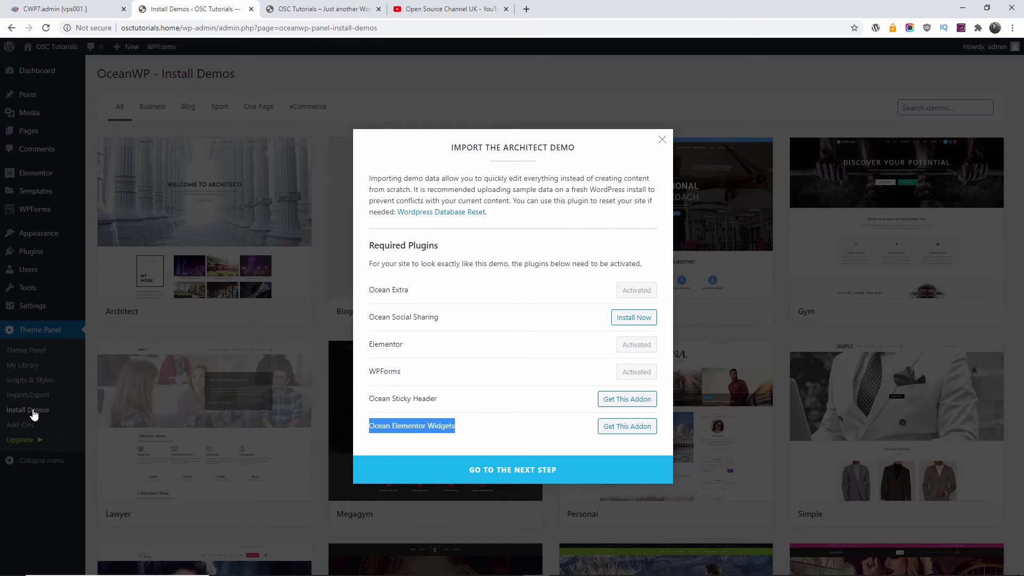
pyautogui.click(620, 319)
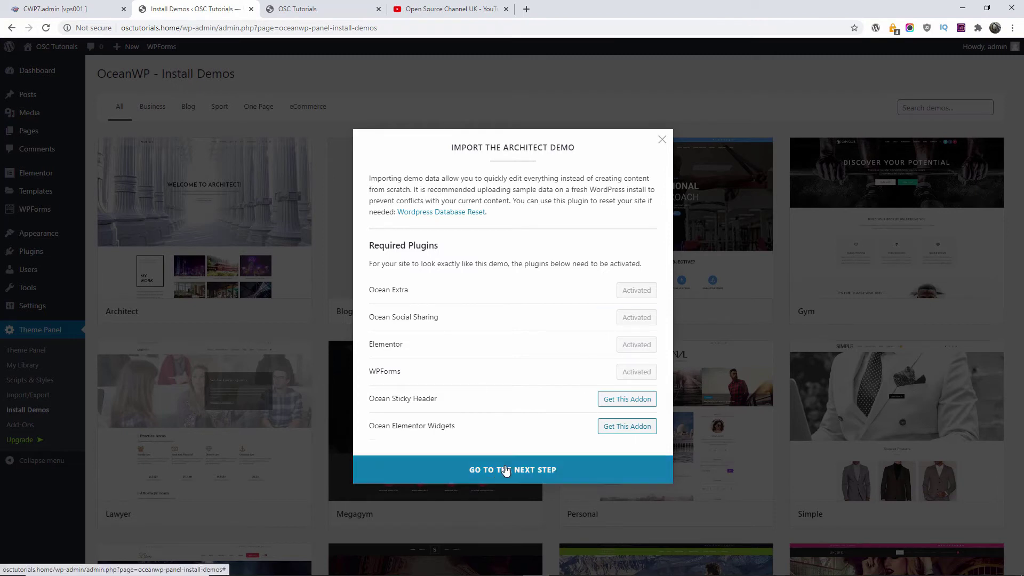
pyautogui.click(505, 467)
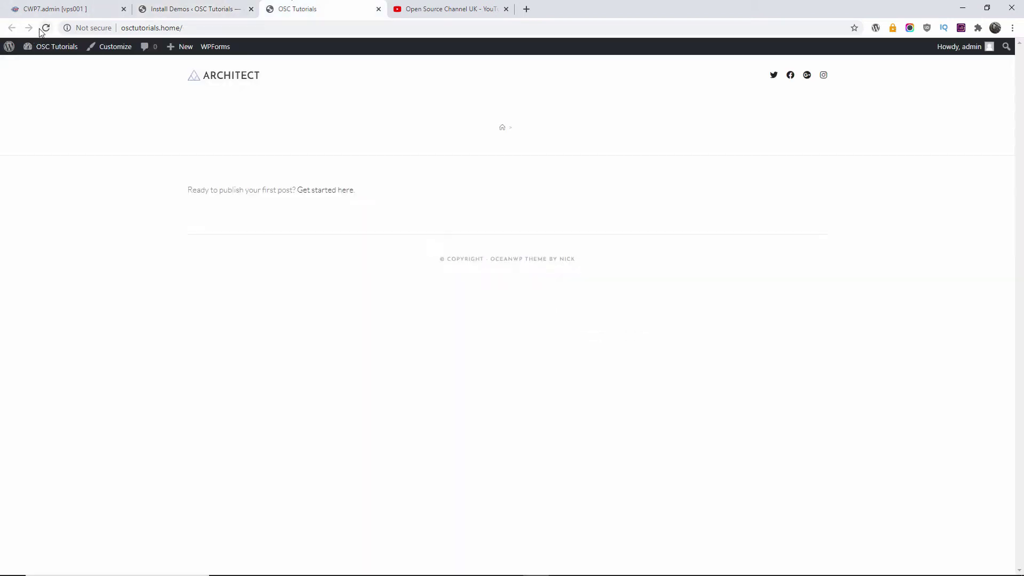
pyautogui.click(46, 28)
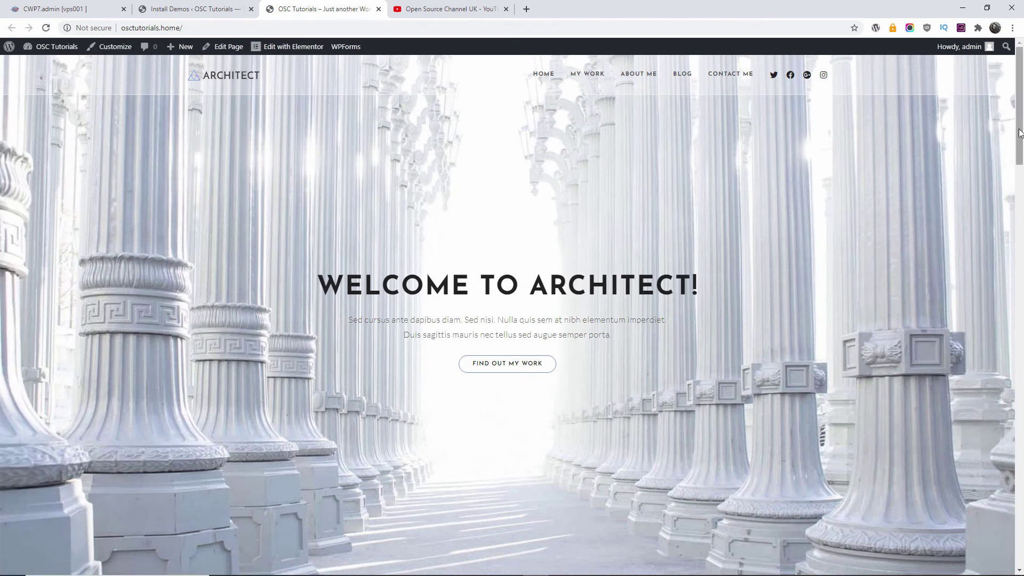
pyautogui.moveTo(1020, 133); pyautogui.dragTo(1021, 552)
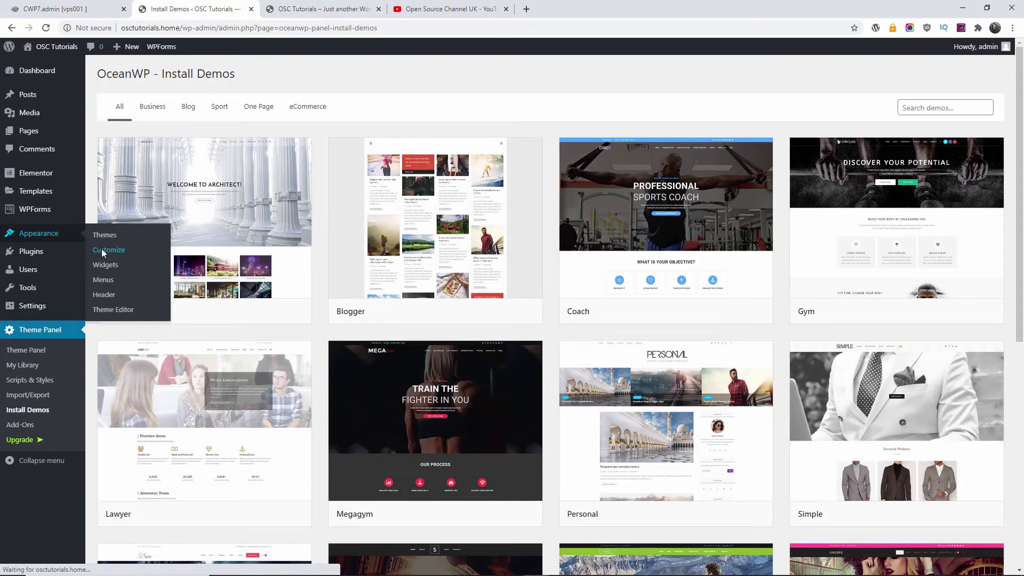
# - Try the Minimal header style in the Customizer's general header settings, and switch the style back to Transparent
pyautogui.click(132, 255)
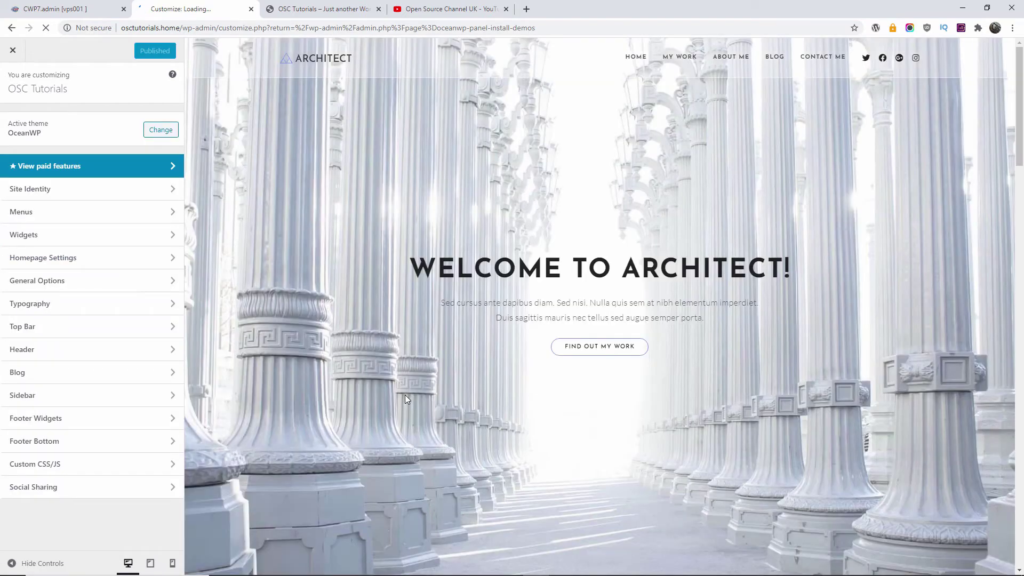
pyautogui.click(65, 352)
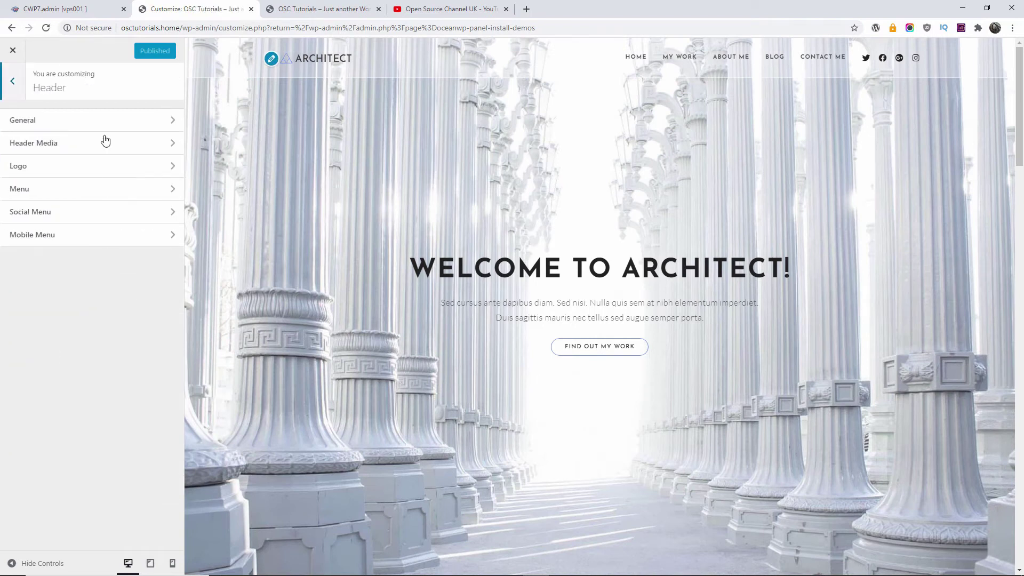
pyautogui.click(66, 120)
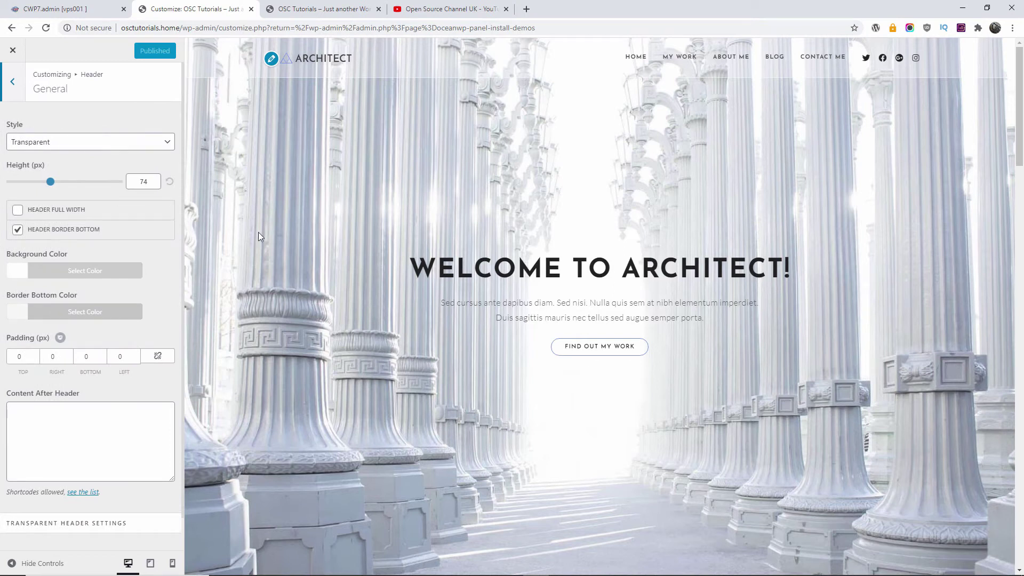
pyautogui.click(97, 143)
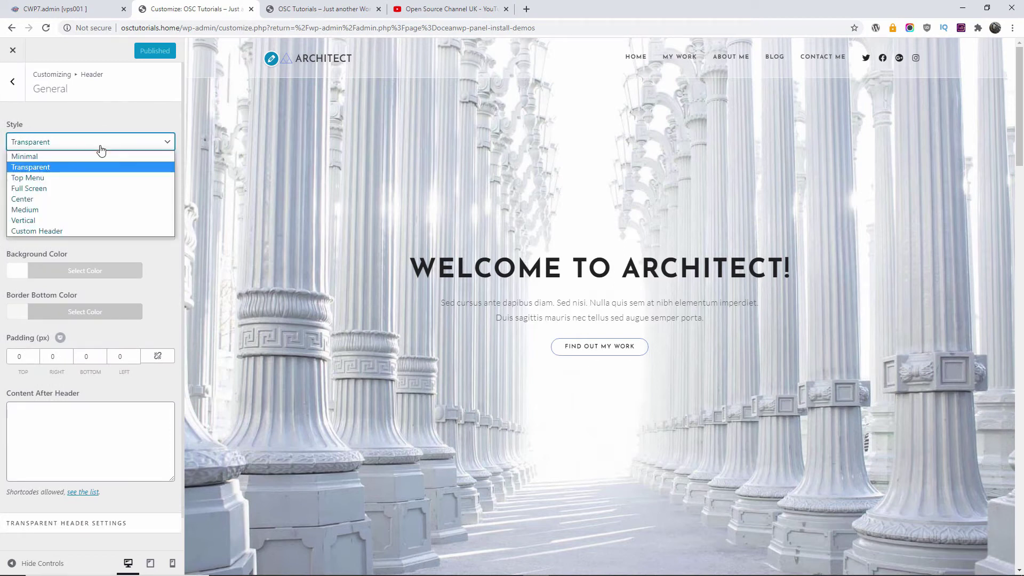
pyautogui.click(49, 158)
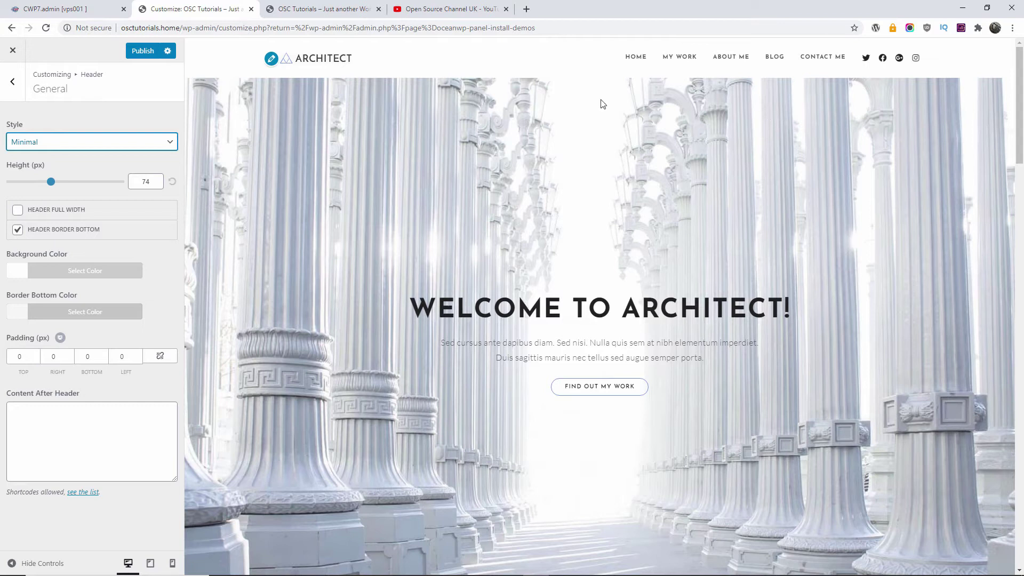
pyautogui.click(45, 145)
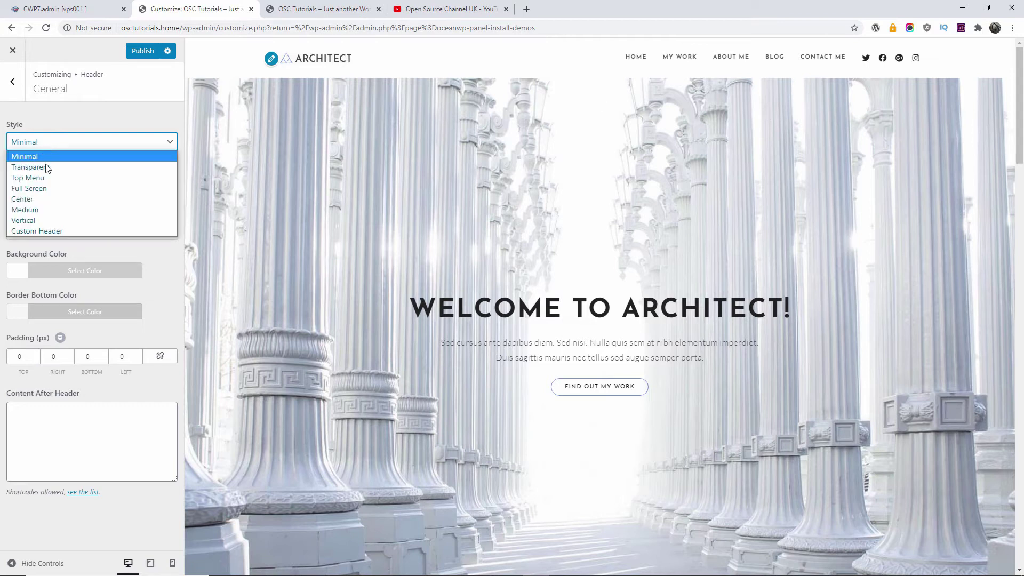
pyautogui.click(77, 167)
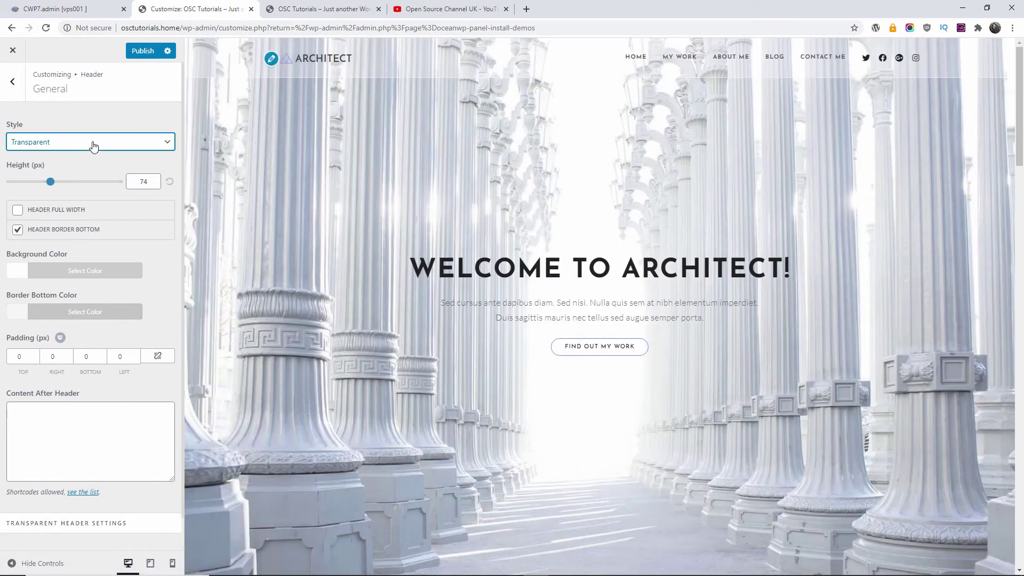
# - Review the other header styles, the remaining general header settings and the header's logo options
pyautogui.click(92, 145)
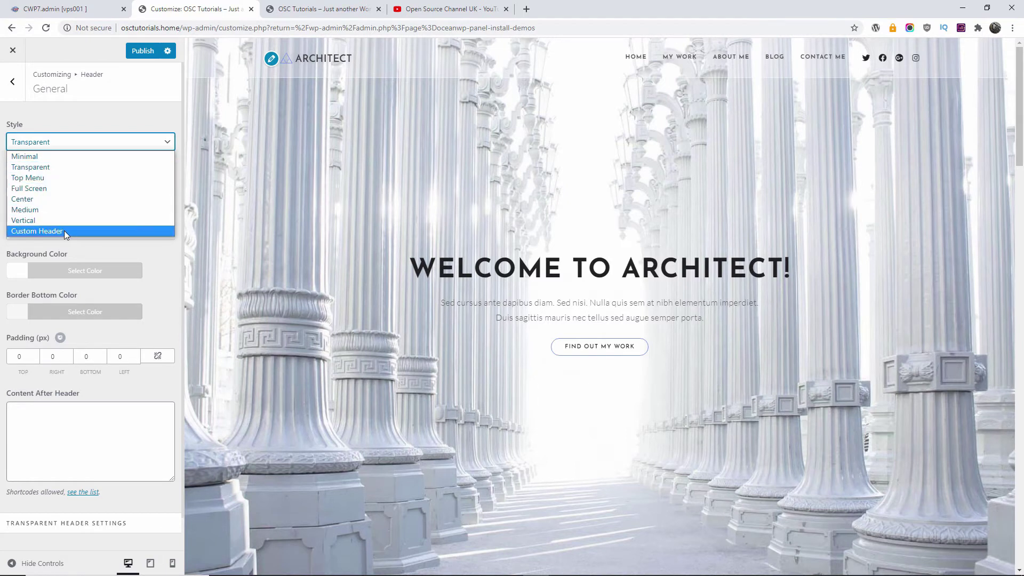
pyautogui.scroll(-1, 85, 261)
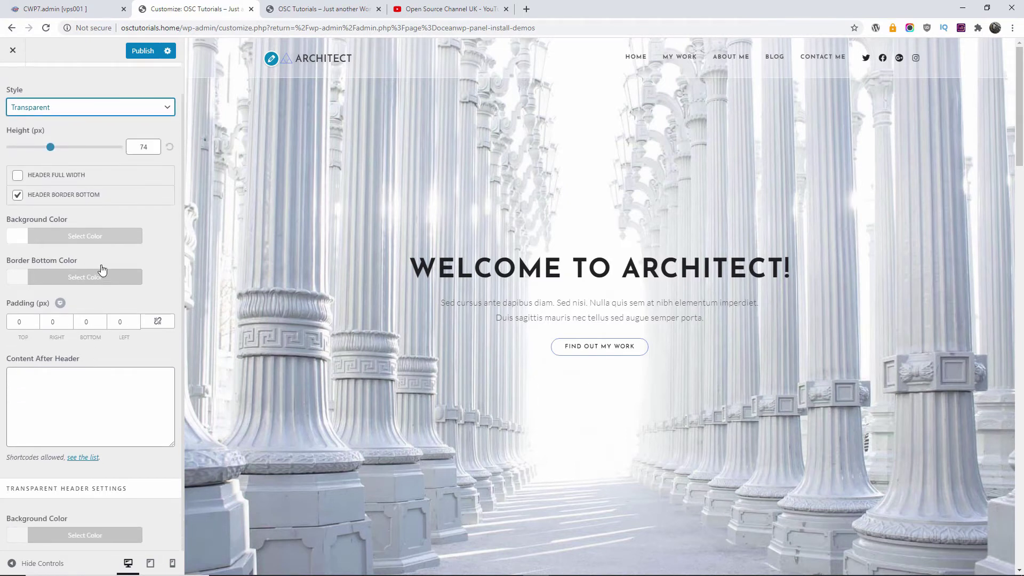
pyautogui.scroll(1, 101, 267)
pyautogui.click(22, 94)
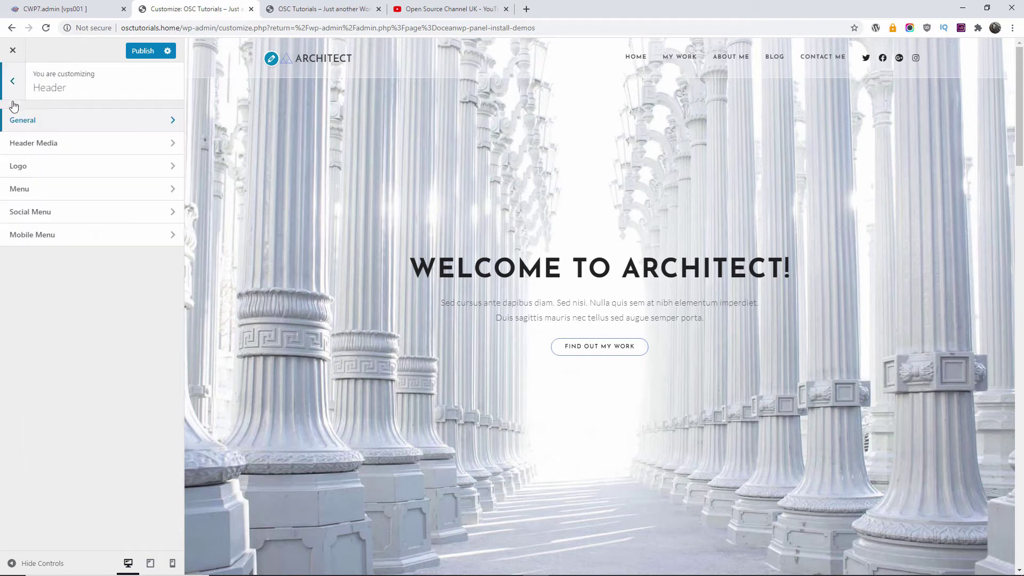
pyautogui.click(32, 167)
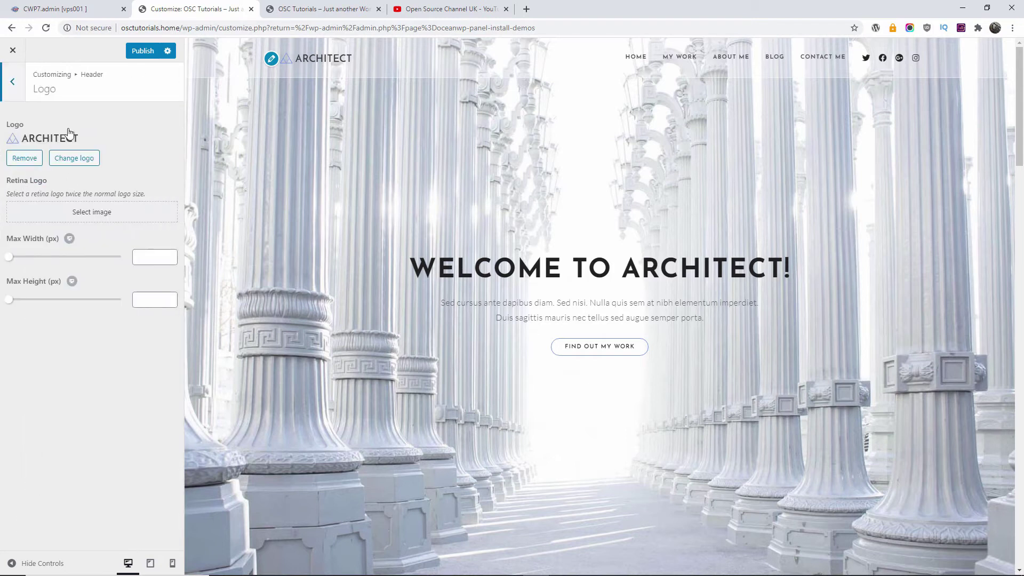
pyautogui.click(13, 82)
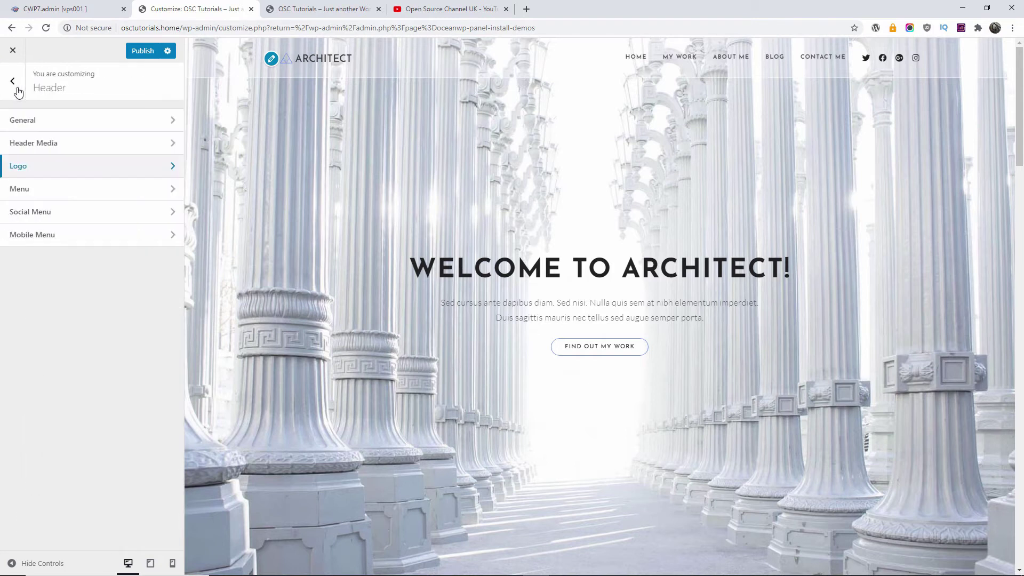
pyautogui.click(13, 82)
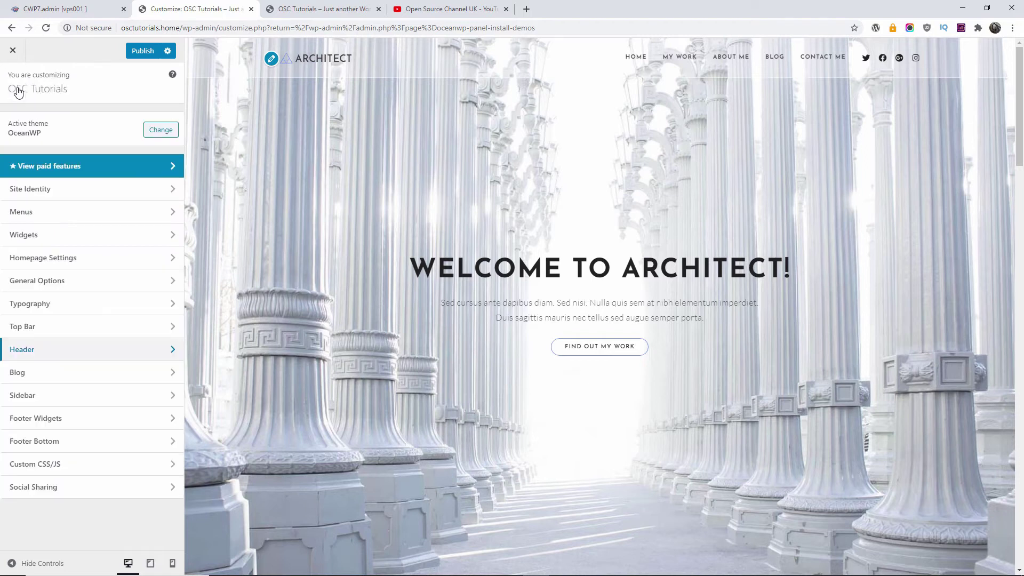
# - Examine OceanWP's Custom CSS/JS code and the 404 Error Page settings, including its template choices, under General Options
pyautogui.click(68, 468)
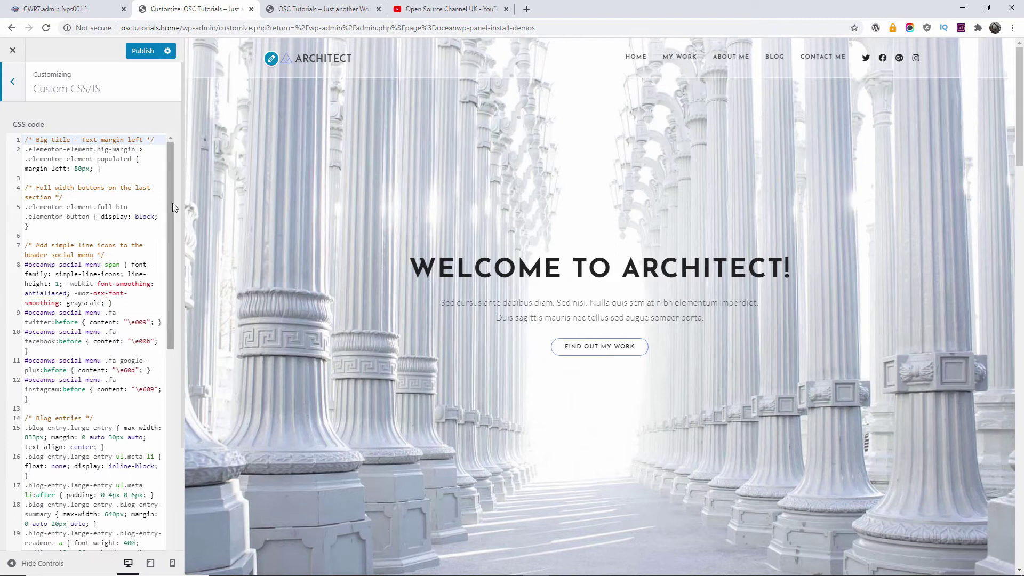
pyautogui.moveTo(169, 205); pyautogui.dragTo(175, 159)
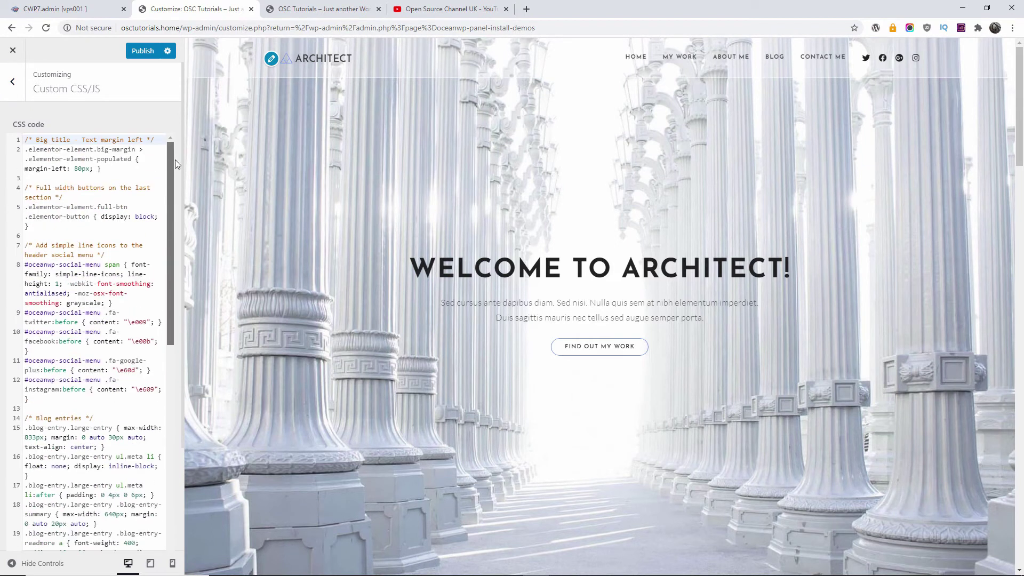
pyautogui.click(14, 99)
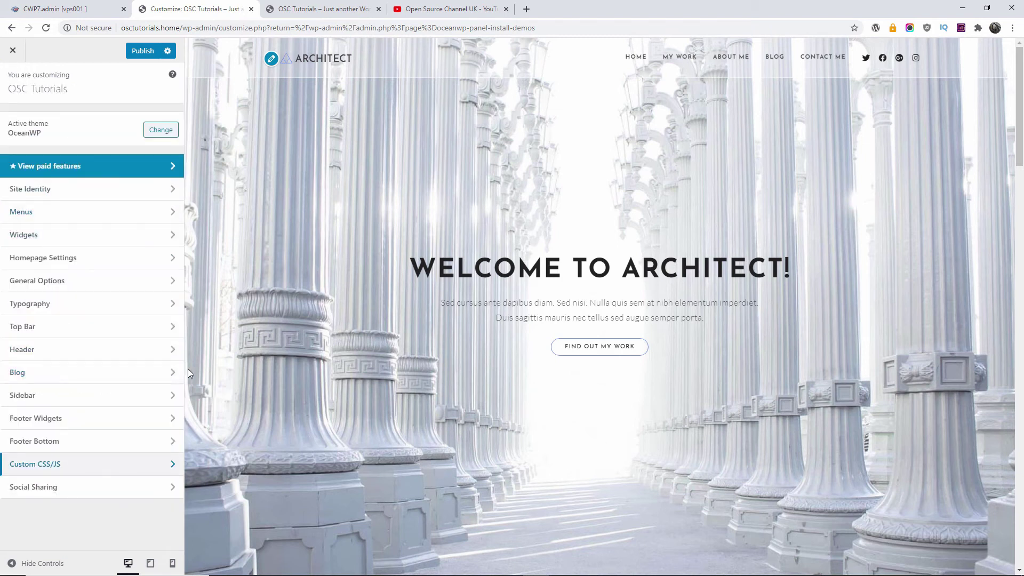
pyautogui.click(120, 289)
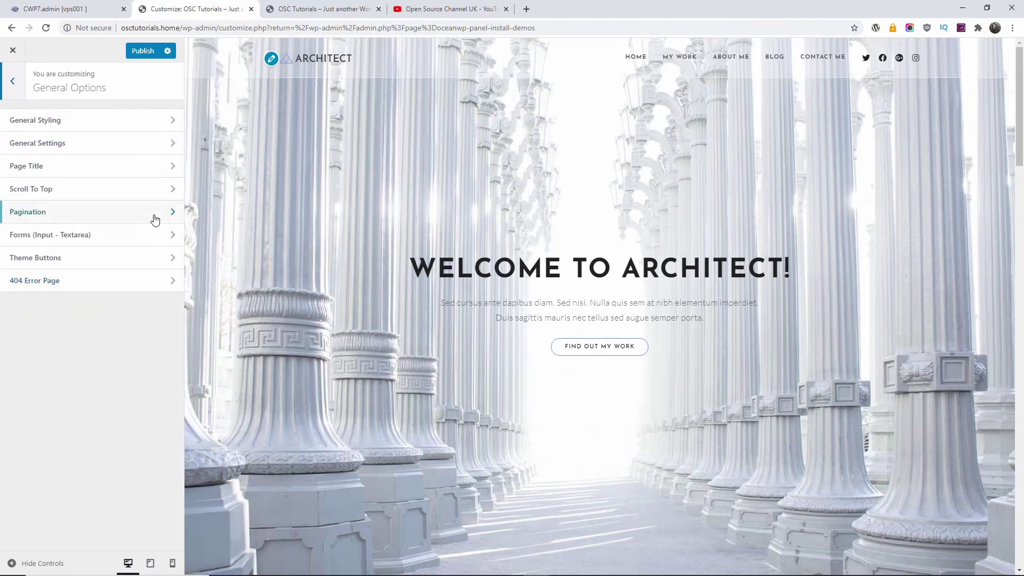
pyautogui.click(52, 283)
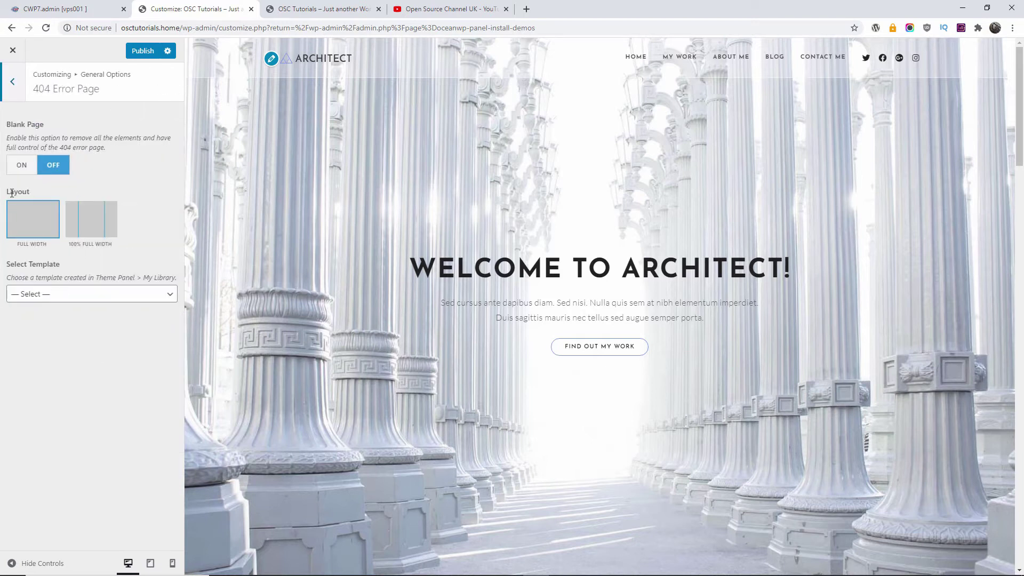
pyautogui.click(84, 295)
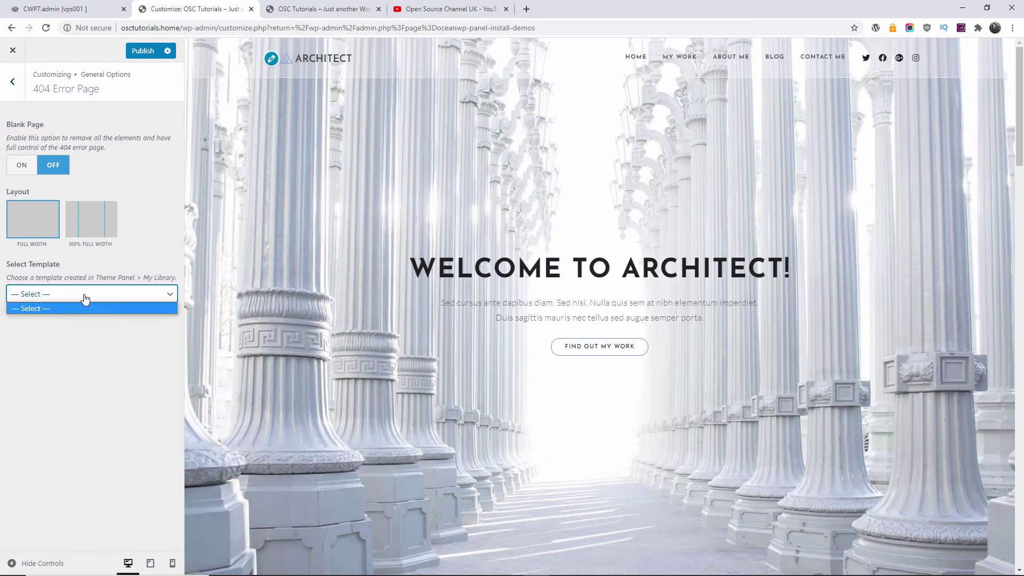
pyautogui.click(21, 96)
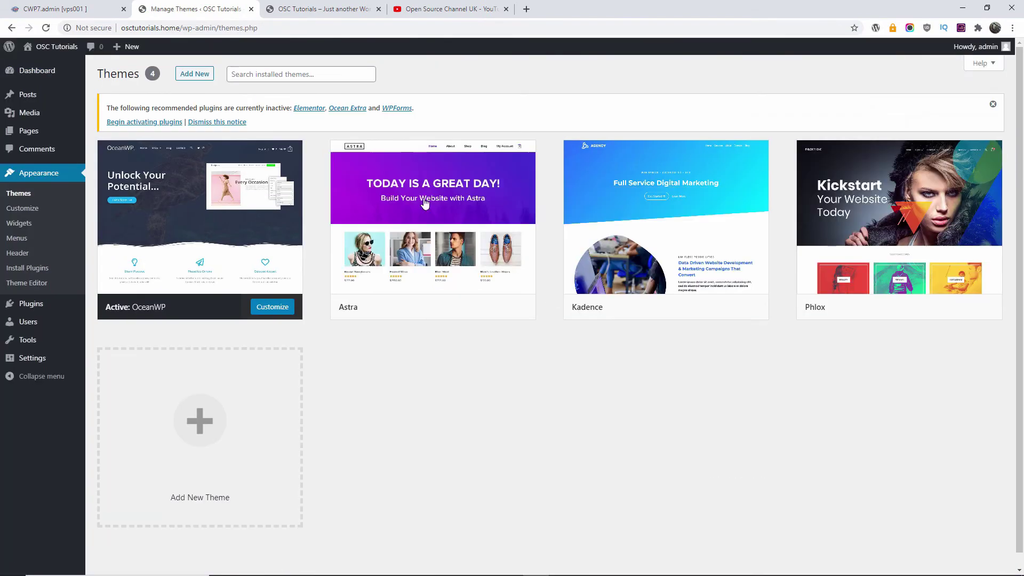
# - Activate the Phlox theme, look over its welcome dashboard and open its customization settings
pyautogui.click(918, 307)
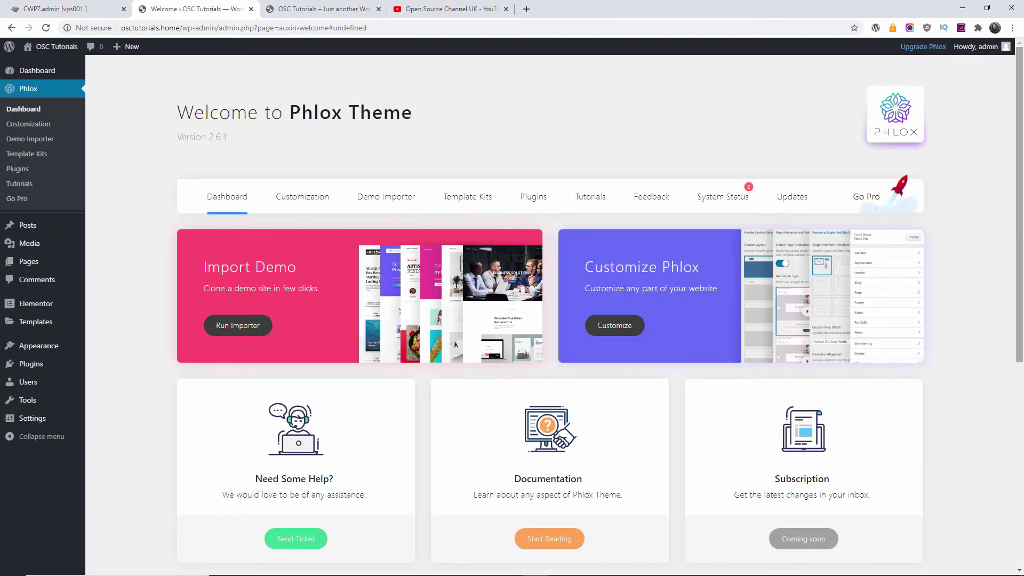
pyautogui.moveTo(1020, 184); pyautogui.dragTo(1020, 229)
pyautogui.click(320, 200)
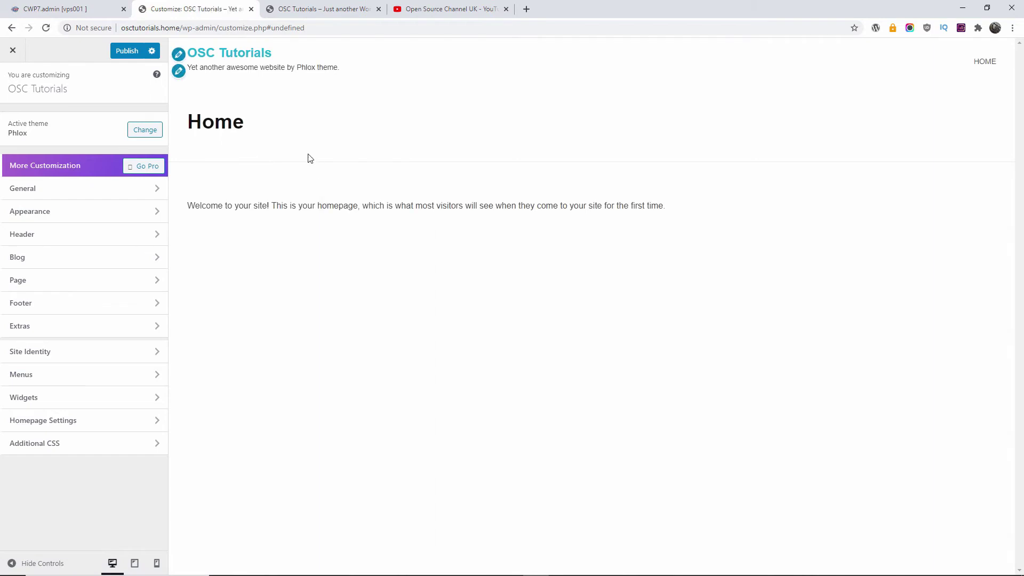
# - Try the boxed website layout in Phlox's General Layout, restore the unboxed one and check the Site Max Width options
pyautogui.click(54, 190)
pyautogui.click(57, 125)
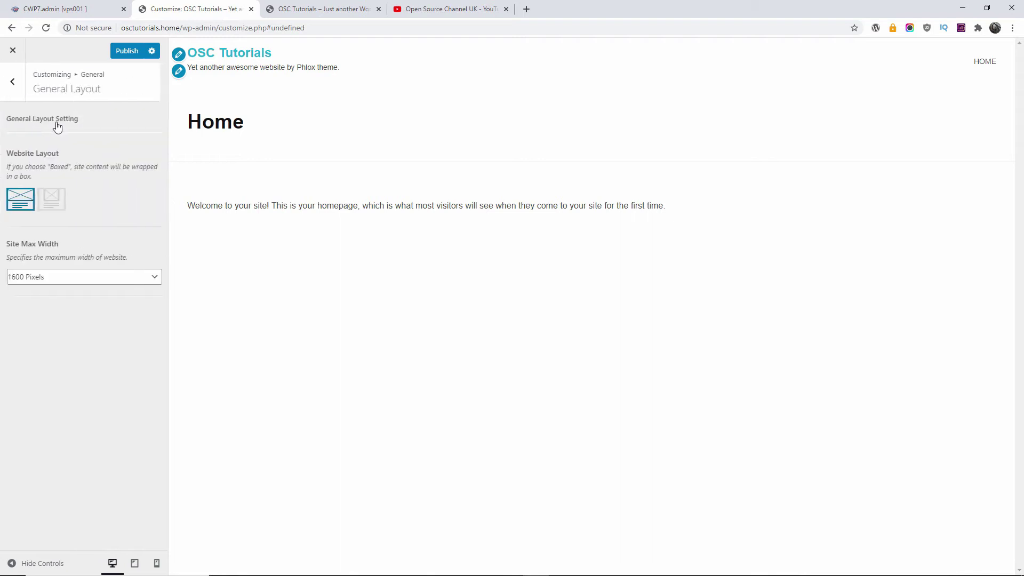
pyautogui.click(50, 202)
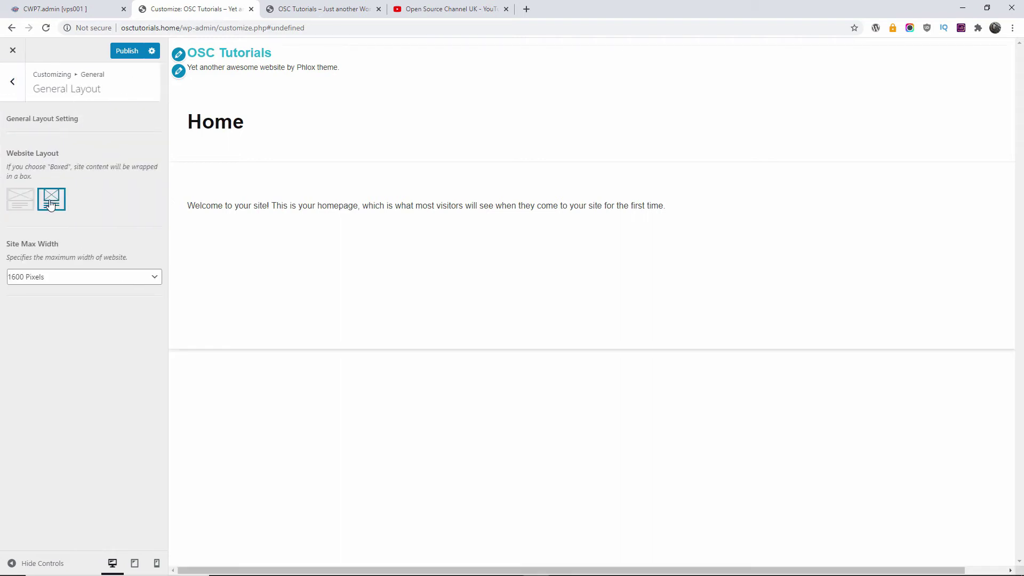
pyautogui.click(30, 205)
pyautogui.click(33, 276)
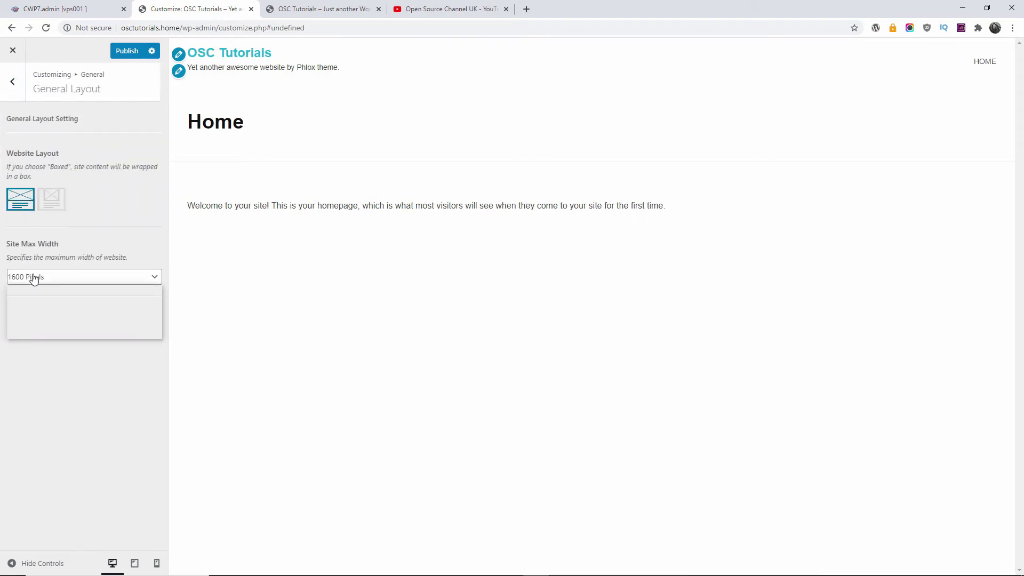
pyautogui.click(33, 278)
pyautogui.click(15, 86)
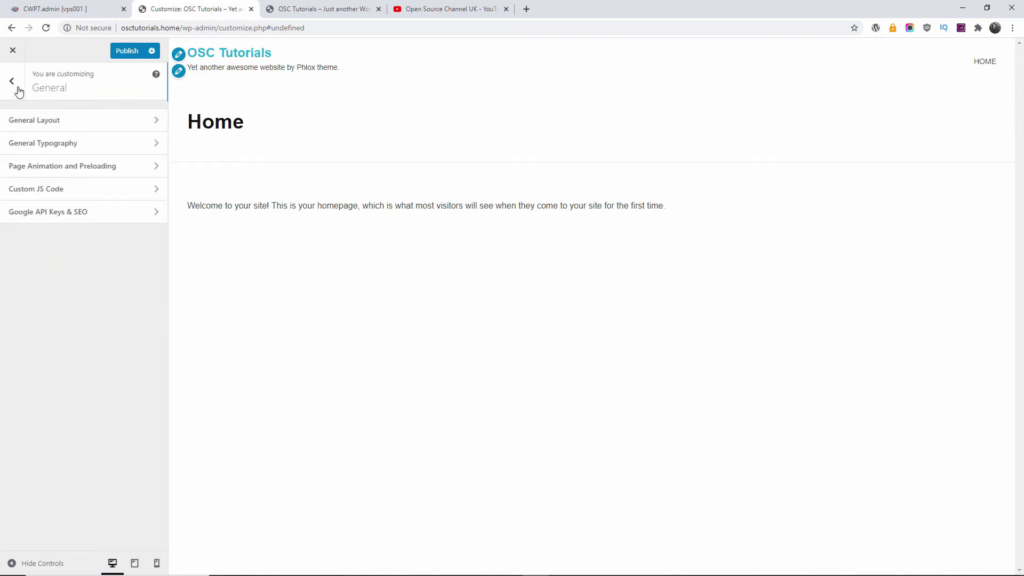
# - Enable page animation in Phlox's Page Animation and Preloading settings
pyautogui.click(50, 168)
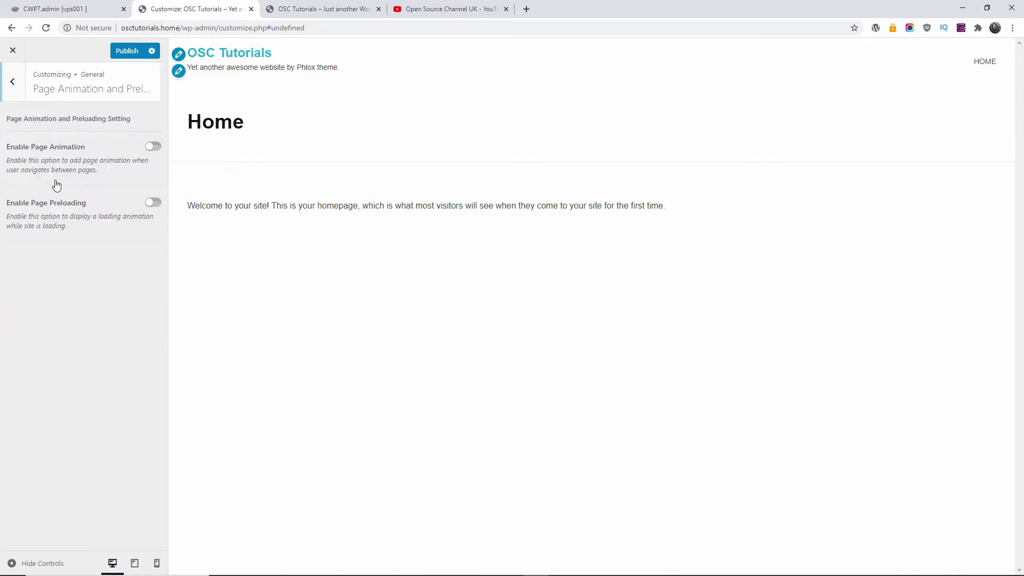
pyautogui.click(150, 149)
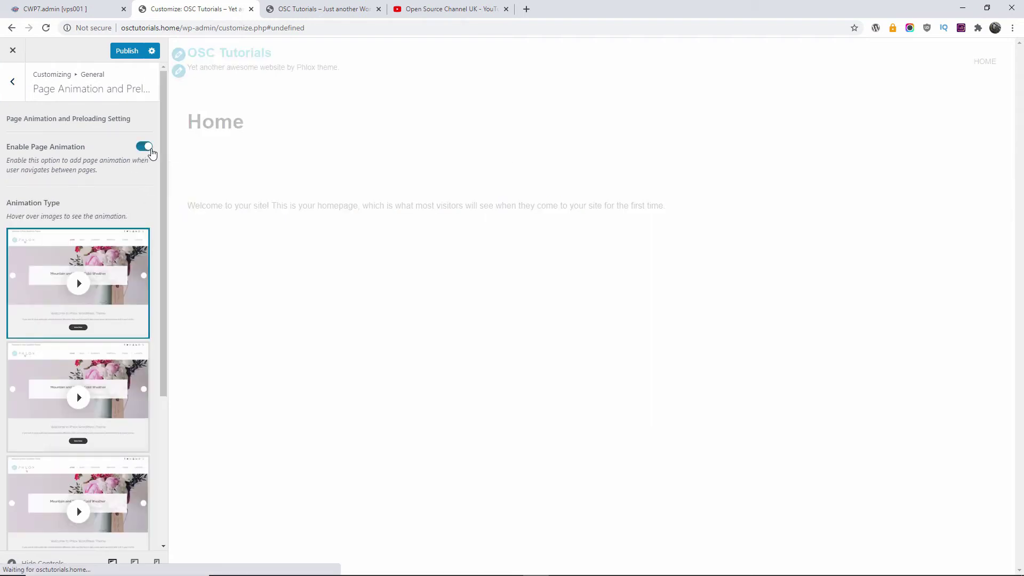
# - Preview the page animation types, enable page preloading and review its loading image and progress bar options
pyautogui.moveTo(79, 297)
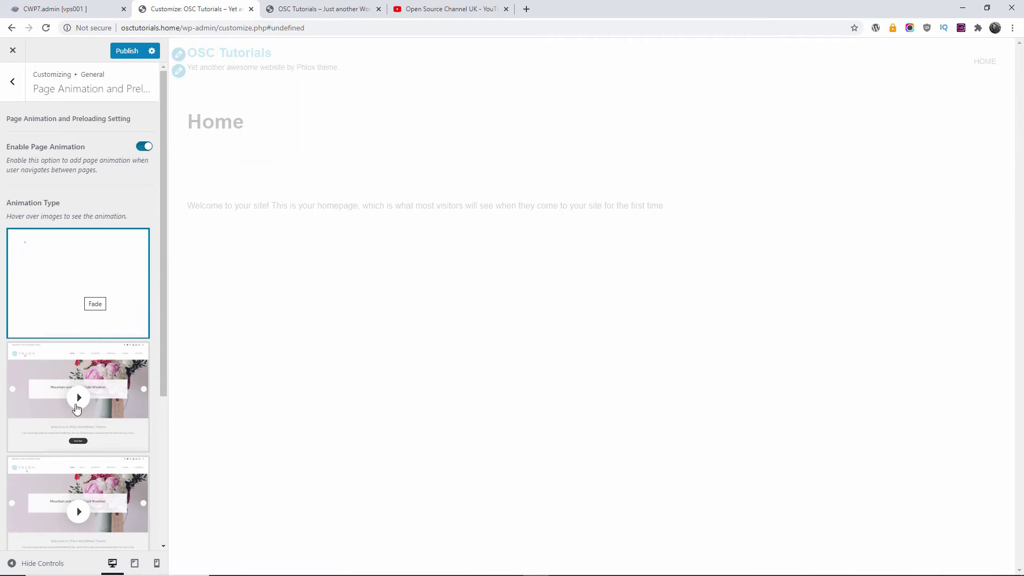
pyautogui.scroll(-3, 77, 408)
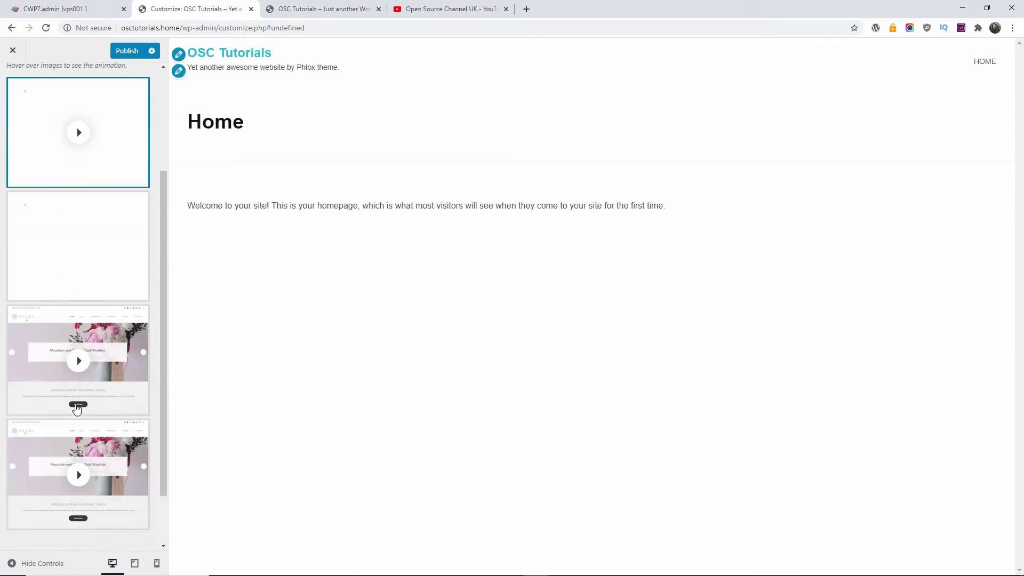
pyautogui.scroll(-1, 76, 408)
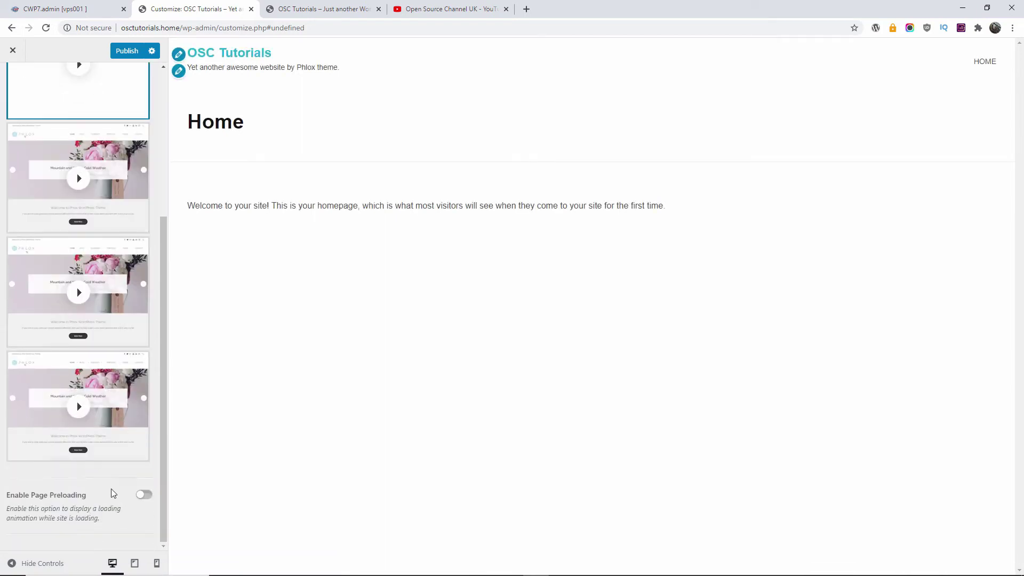
pyautogui.click(136, 496)
pyautogui.scroll(-3, 110, 482)
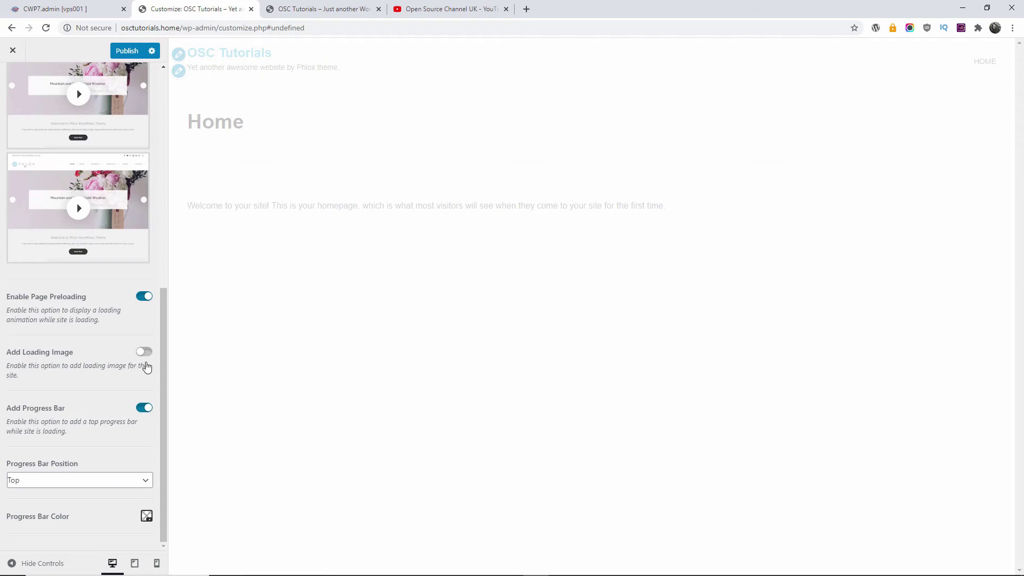
pyautogui.scroll(10, 123, 342)
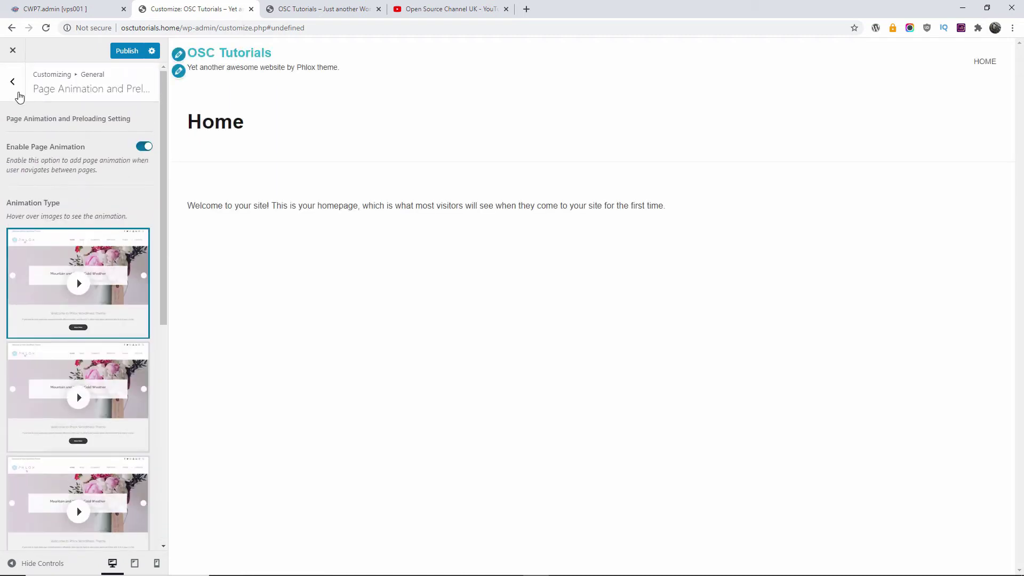
pyautogui.click(16, 93)
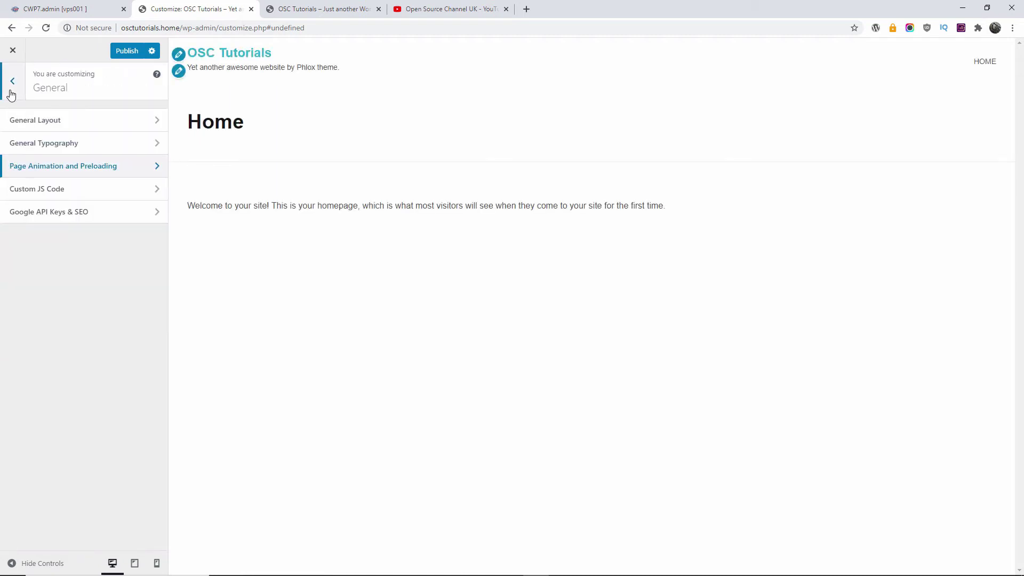
# - Examine the Custom JS Code settings for adding JavaScript to the head and footer
pyautogui.click(32, 190)
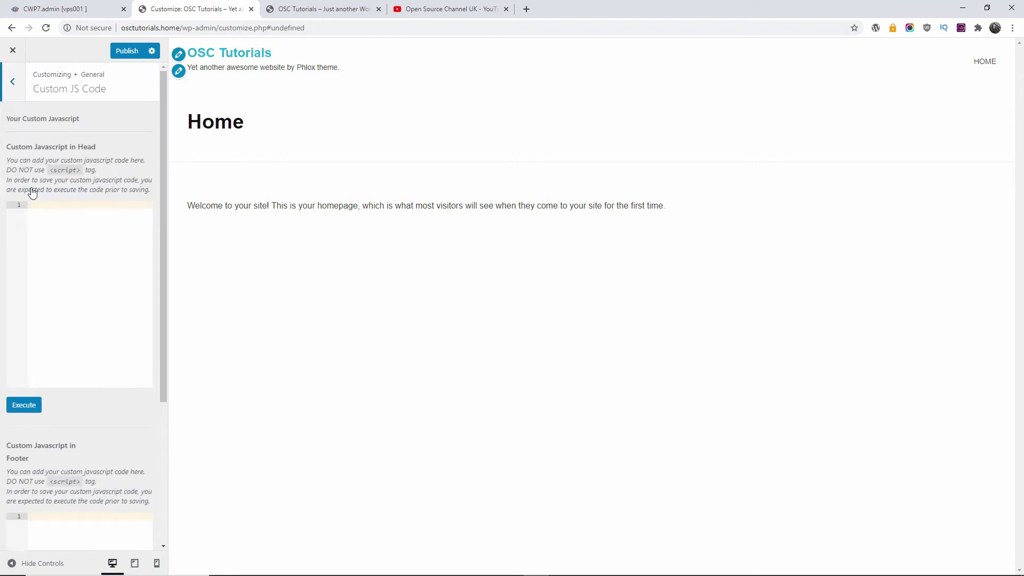
pyautogui.scroll(-4, 89, 311)
pyautogui.scroll(4, 89, 309)
pyautogui.scroll(-4, 115, 297)
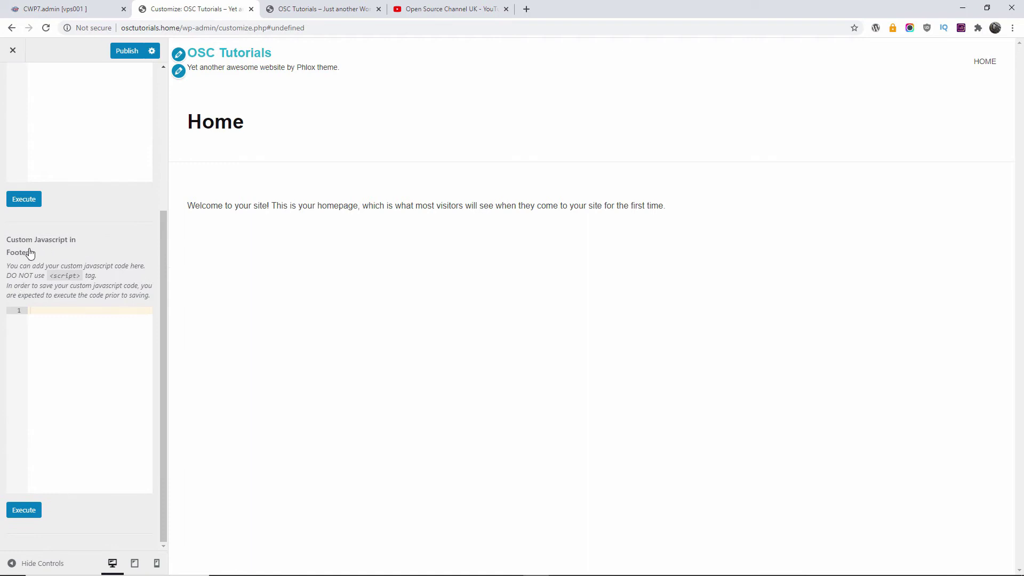
pyautogui.scroll(4, 30, 248)
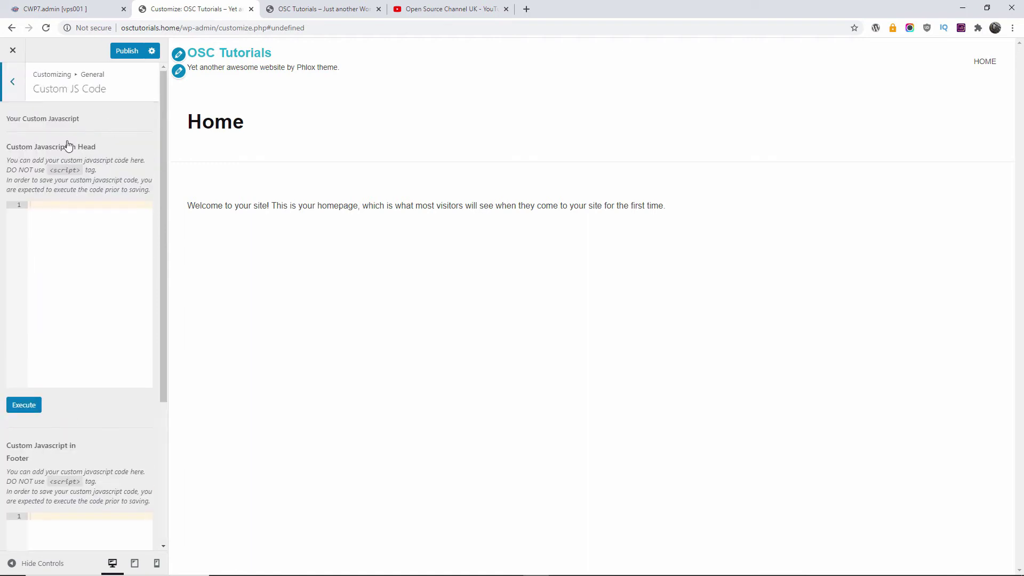
pyautogui.click(14, 83)
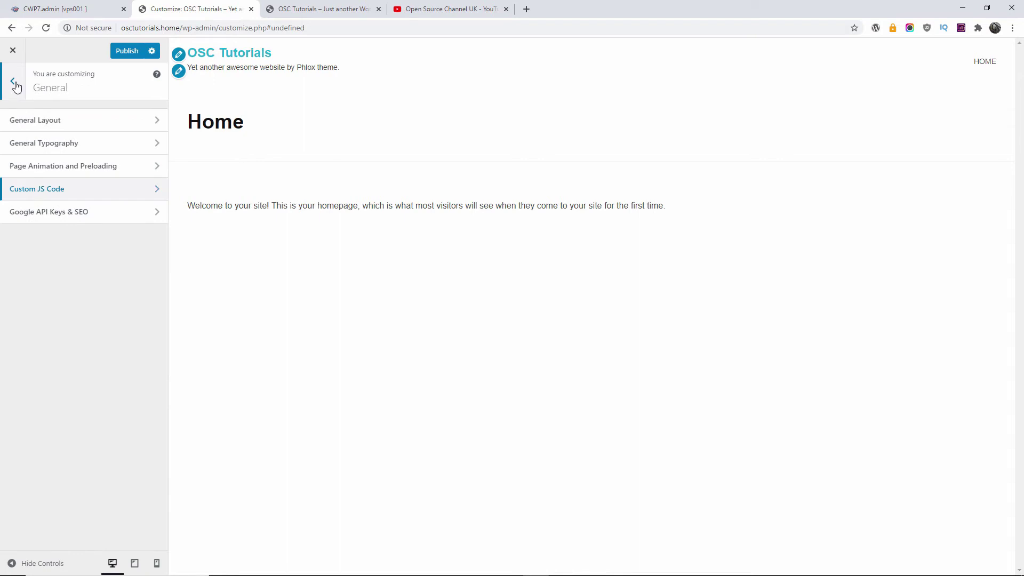
pyautogui.click(15, 84)
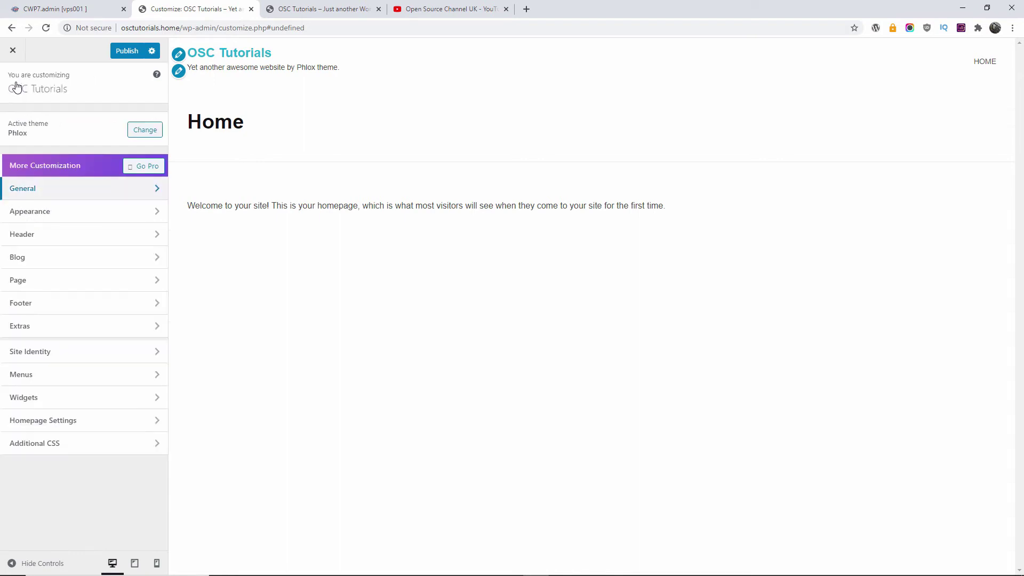
# - Review the Google API Keys & SEO settings, including the Google Analytics code and Google Maps API key fields
pyautogui.click(41, 198)
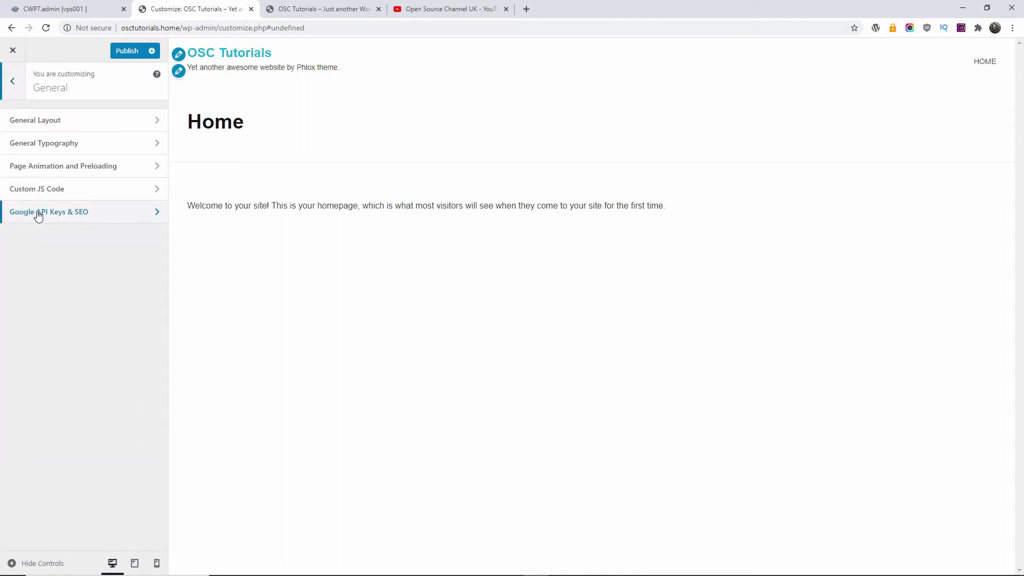
pyautogui.click(92, 220)
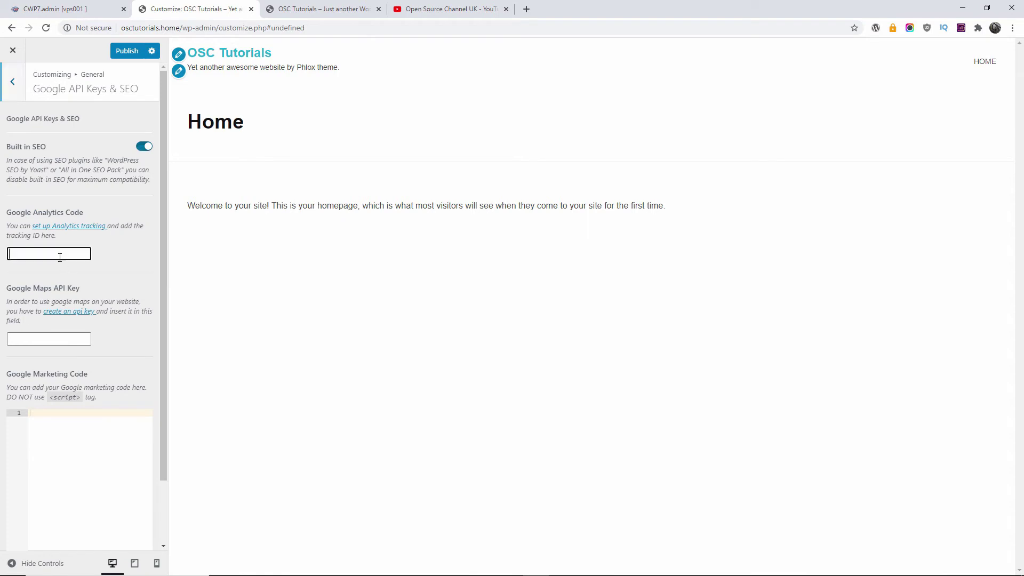
pyautogui.click(50, 339)
pyautogui.click(13, 88)
pyautogui.click(13, 85)
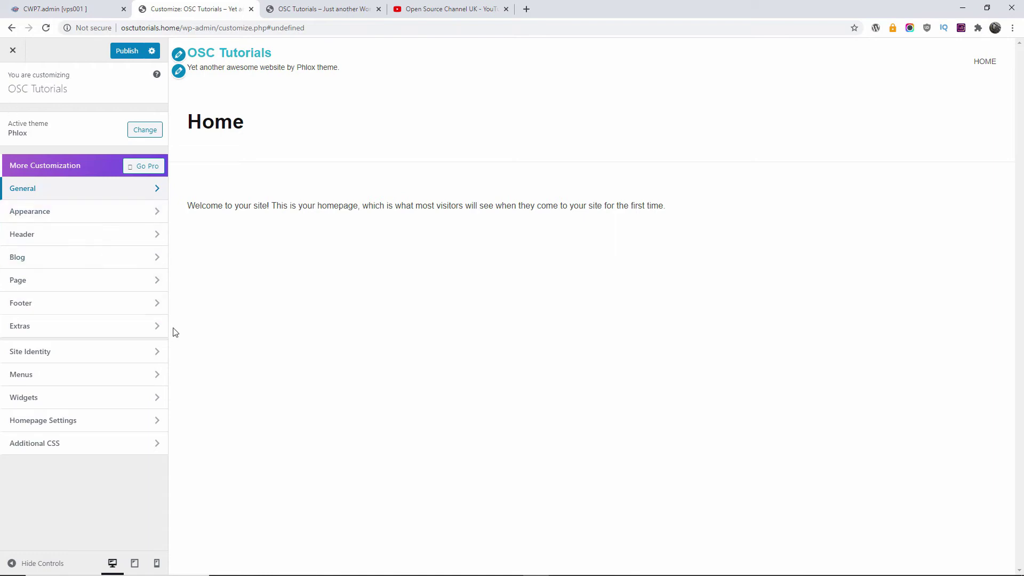
# - Look through Phlox's Header Templates library, try the Use Legacy Header option and turn it back off
pyautogui.click(72, 238)
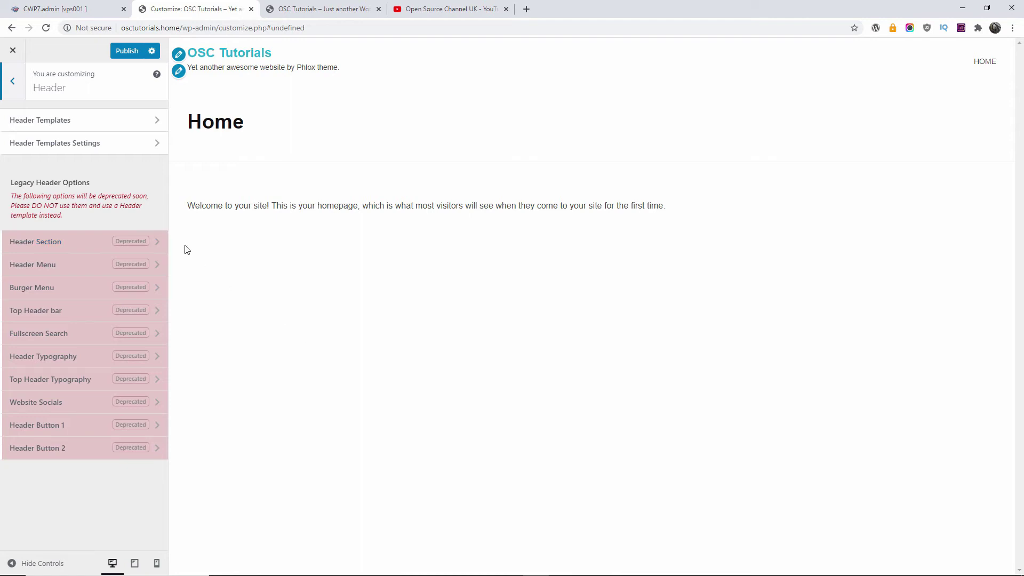
pyautogui.click(116, 123)
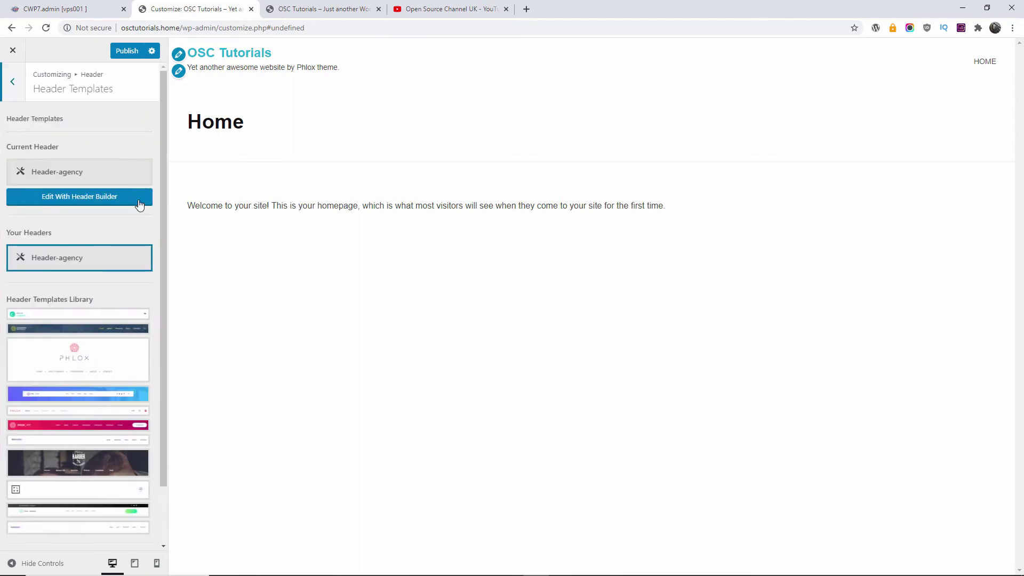
pyautogui.moveTo(165, 218); pyautogui.dragTo(164, 272)
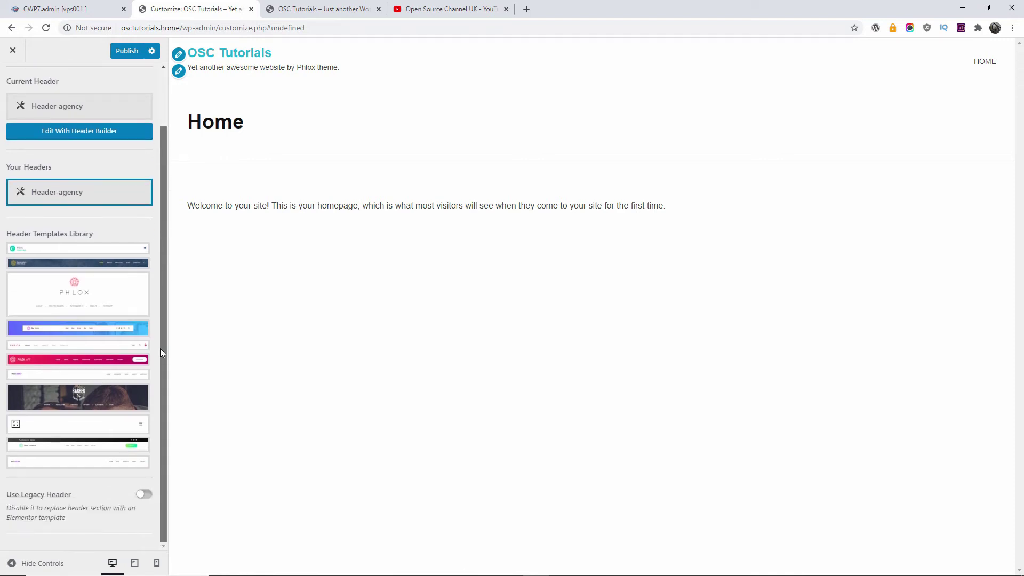
pyautogui.click(143, 496)
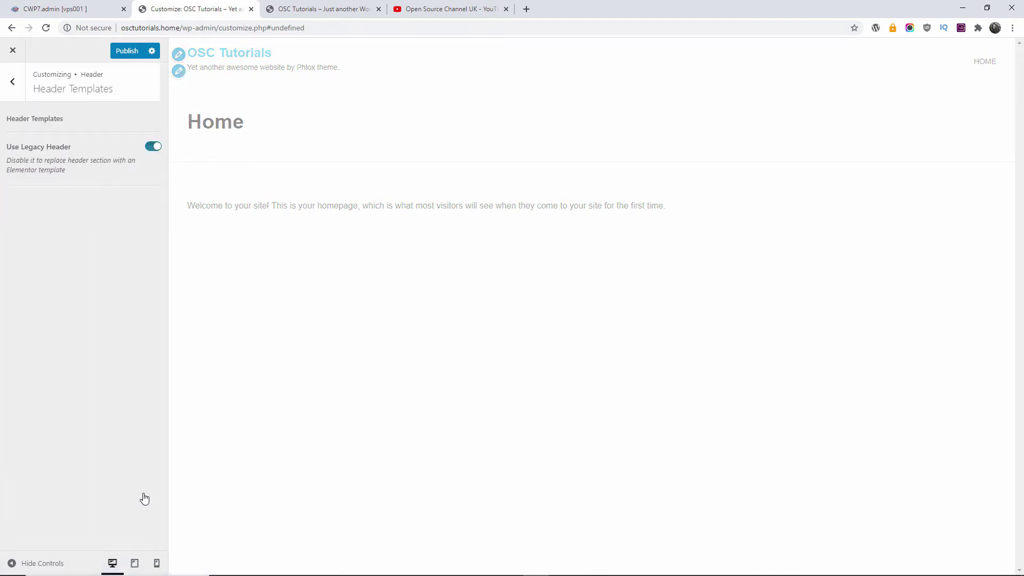
pyautogui.click(153, 149)
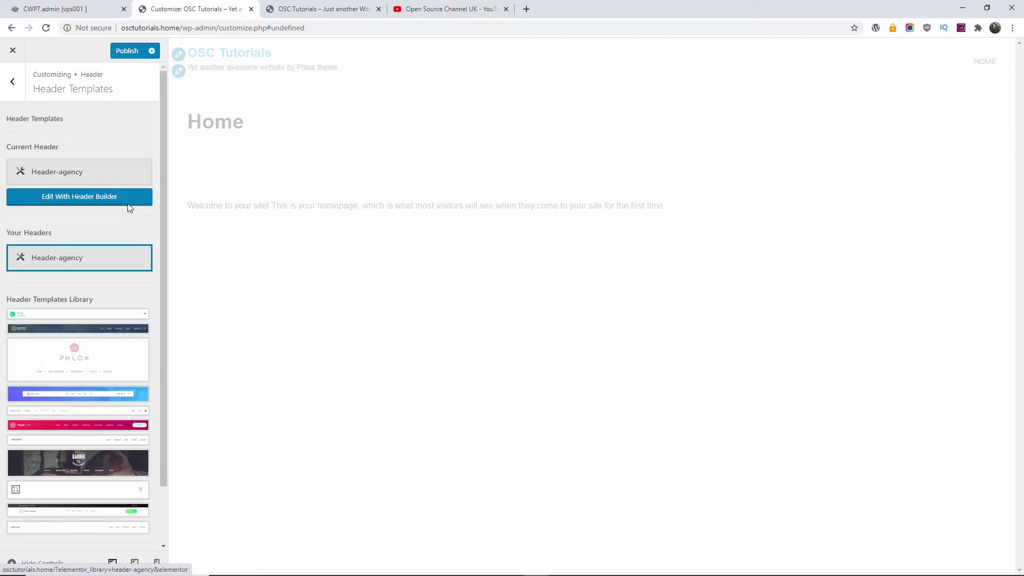
# - Open the Header-agency header in the header builder and add a Navigation Menu widget below the site title
pyautogui.click(78, 200)
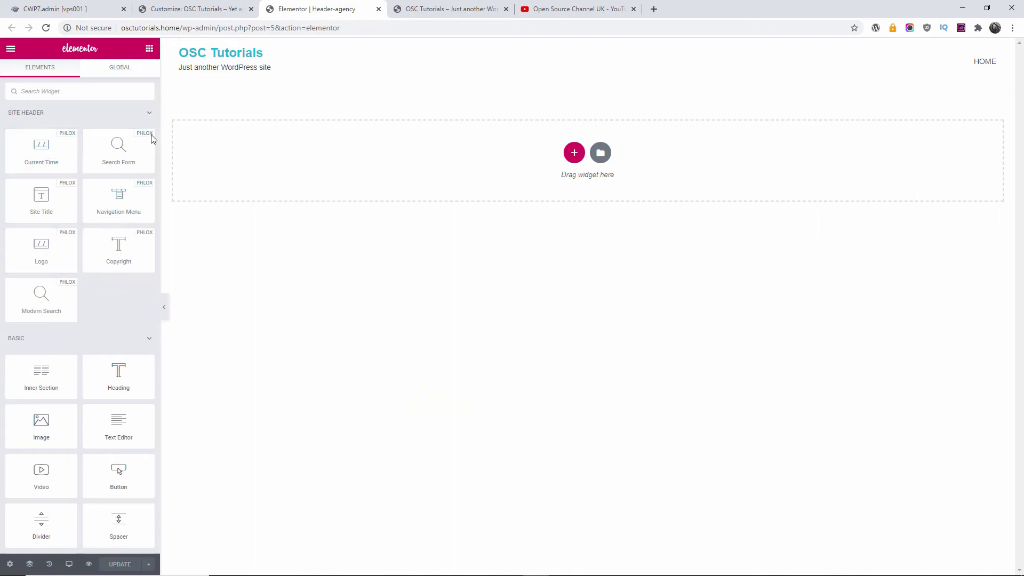
pyautogui.scroll(-1, 157, 138)
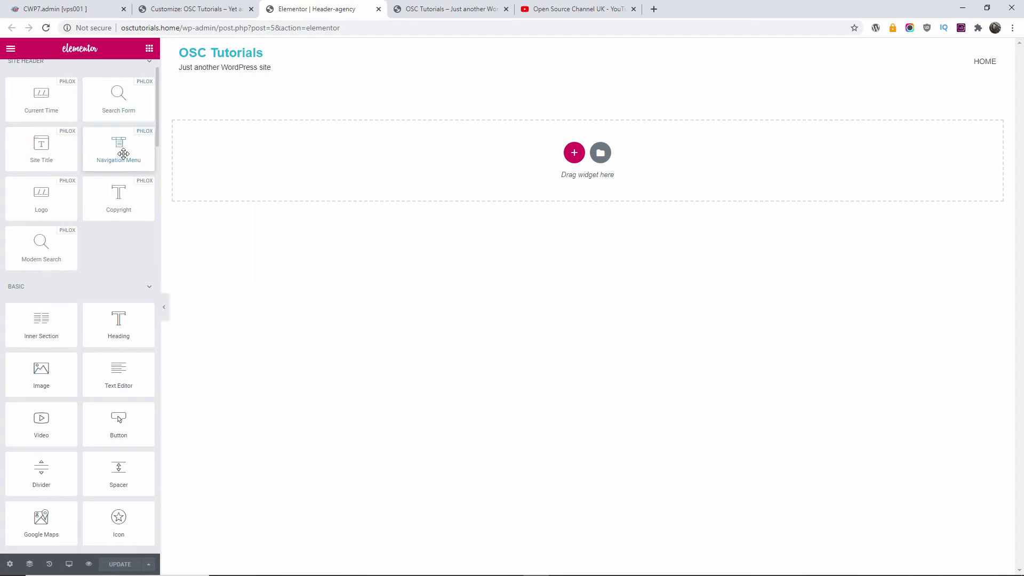
pyautogui.moveTo(123, 154); pyautogui.dragTo(578, 158)
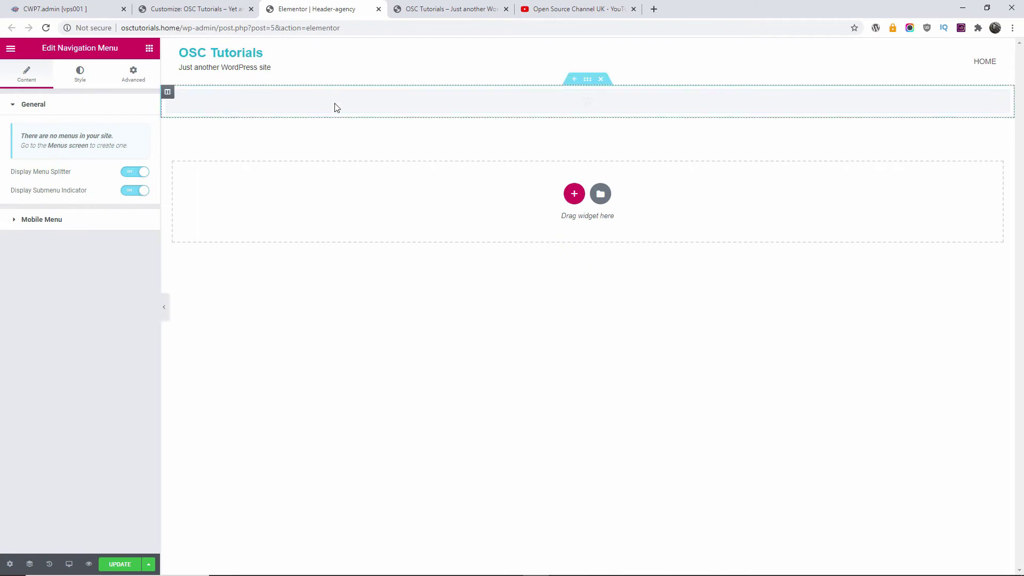
# - Try the centred and side-panel mobile menu types for the Navigation Menu widget, and exit to the dashboard without saving
pyautogui.click(22, 221)
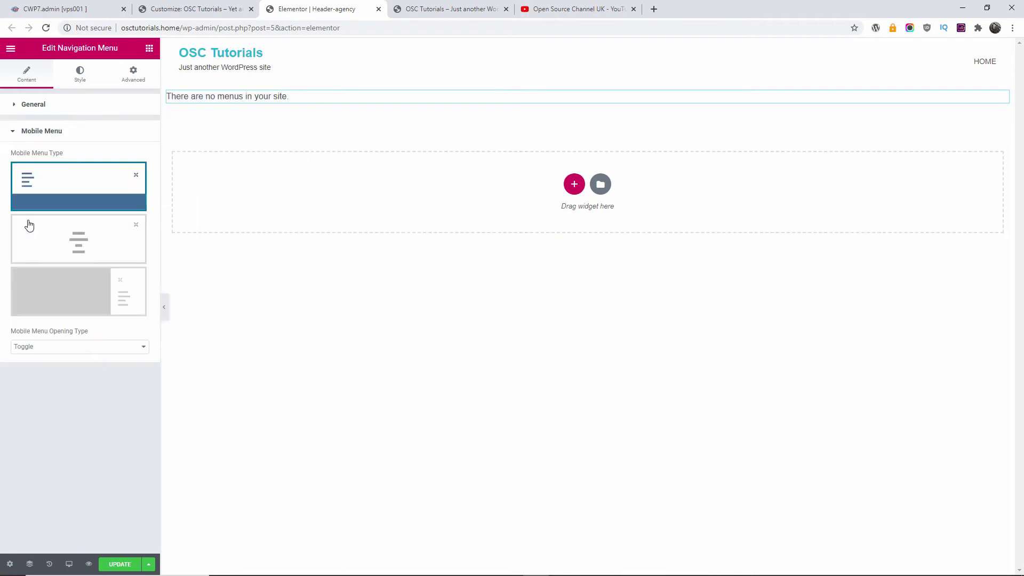
pyautogui.click(65, 243)
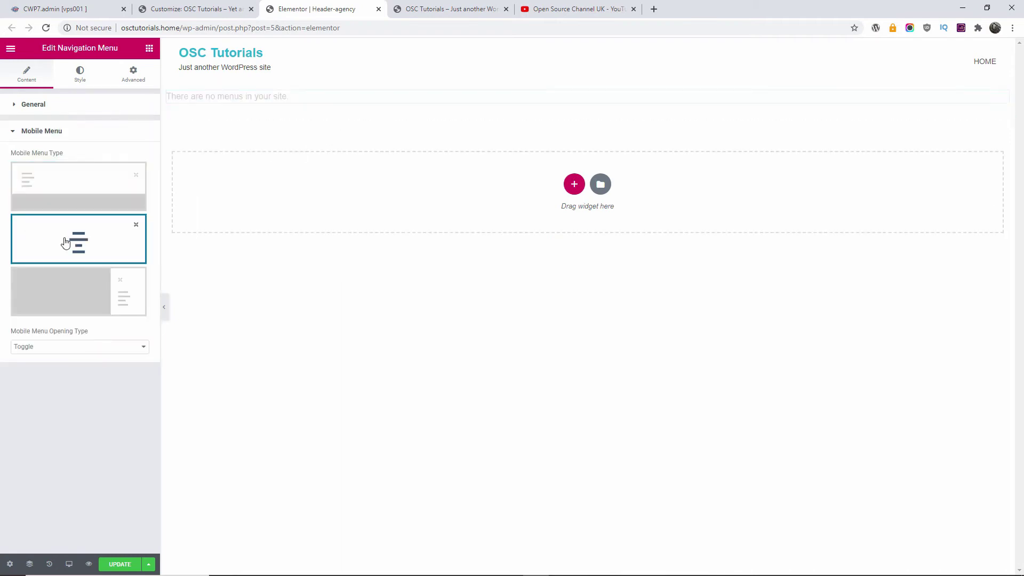
pyautogui.click(122, 297)
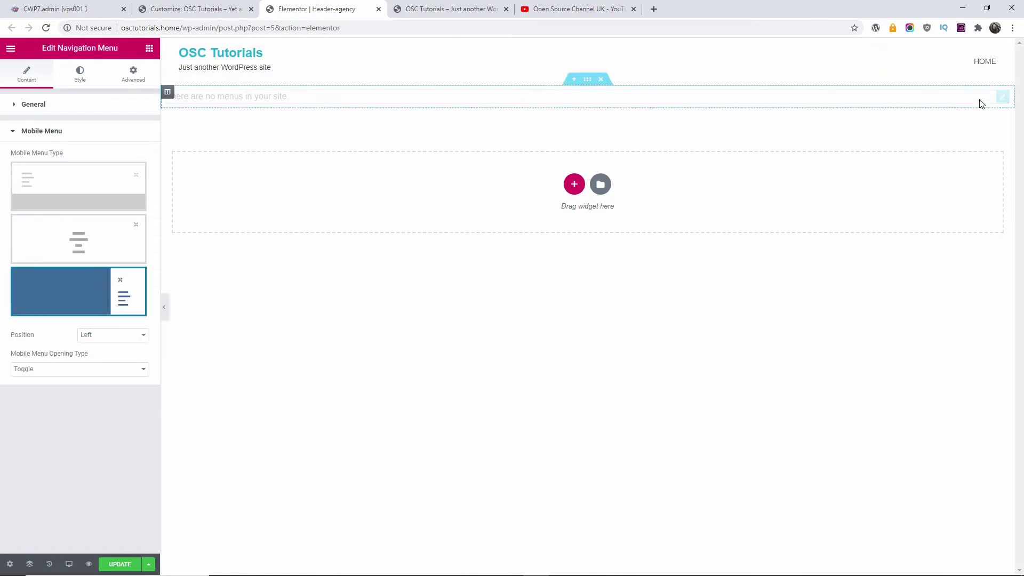
pyautogui.click(10, 52)
pyautogui.click(50, 326)
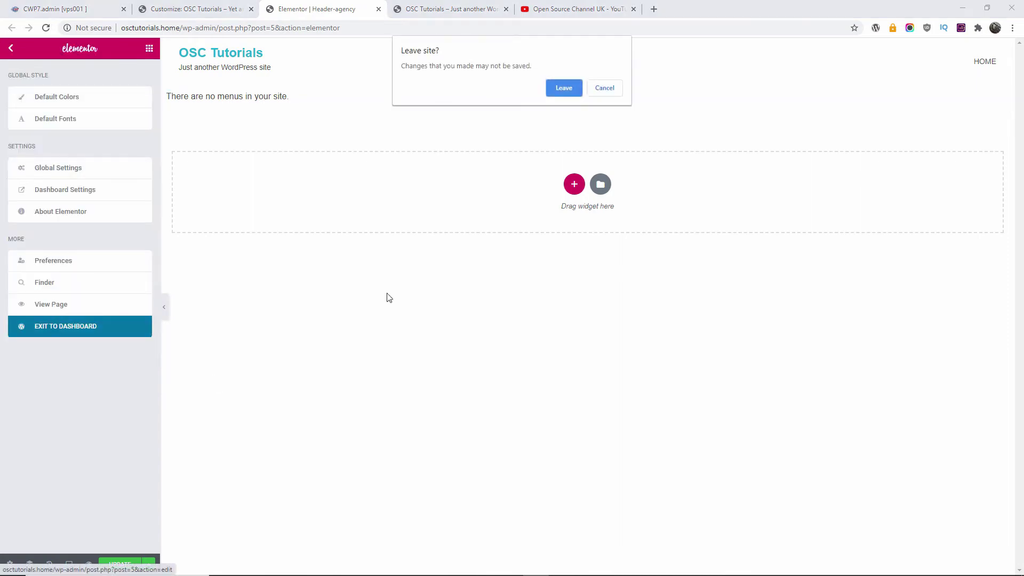
pyautogui.click(558, 94)
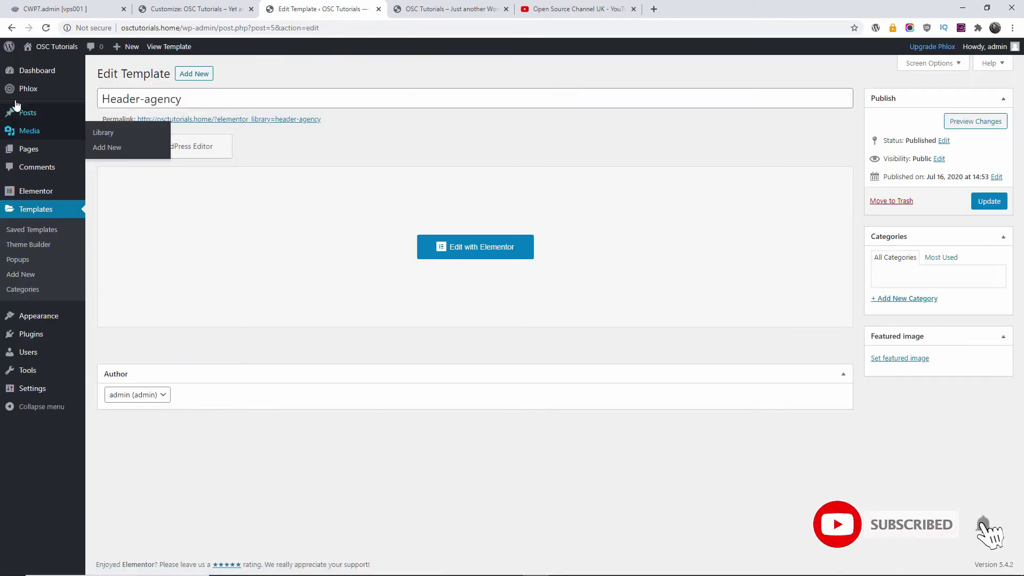
# - Open Phlox's Demo Importer and browse the available demo templates
pyautogui.moveTo(30, 88)
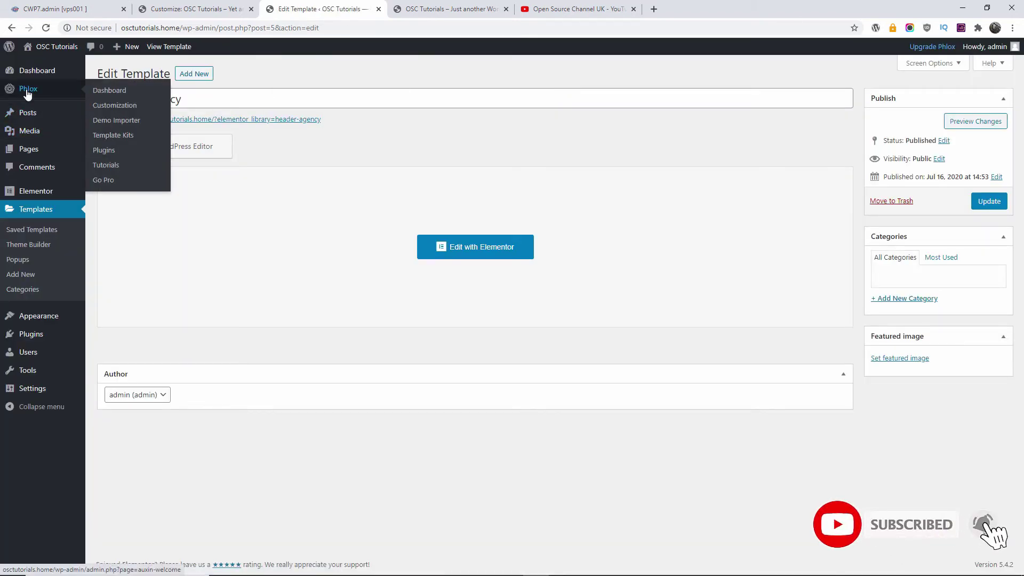
pyautogui.click(107, 120)
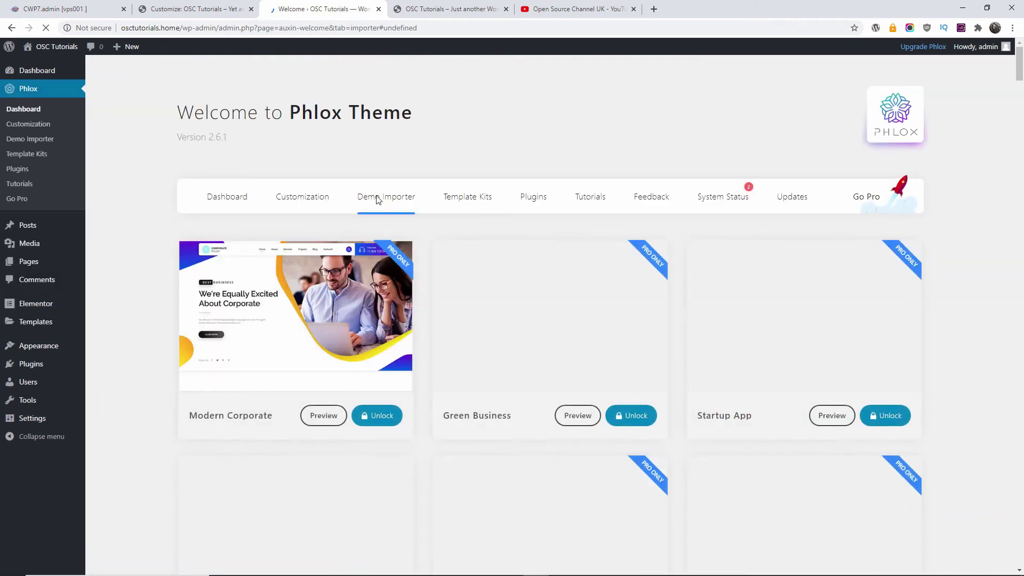
pyautogui.scroll(-2, 379, 226)
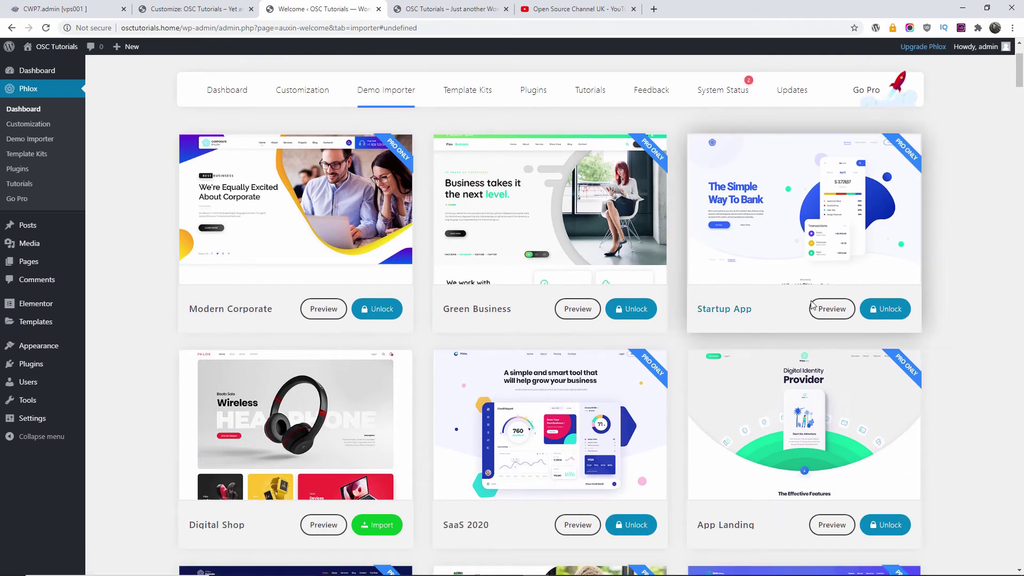
# - Find the free Shop Decoration demo in the Phlox demo library and import it into the site
pyautogui.scroll(-4, 812, 305)
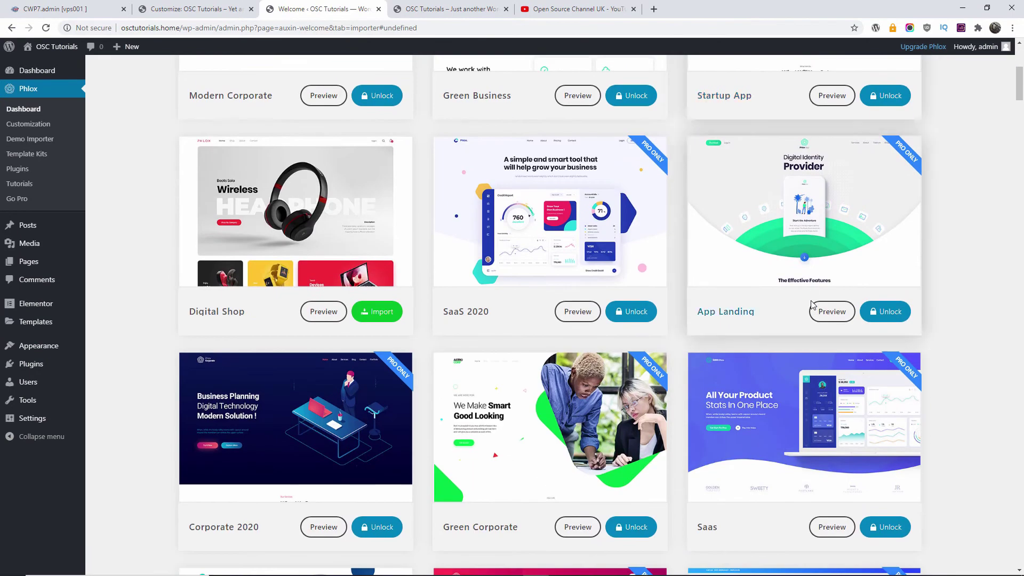
pyautogui.scroll(-3, 812, 305)
pyautogui.scroll(-5, 811, 300)
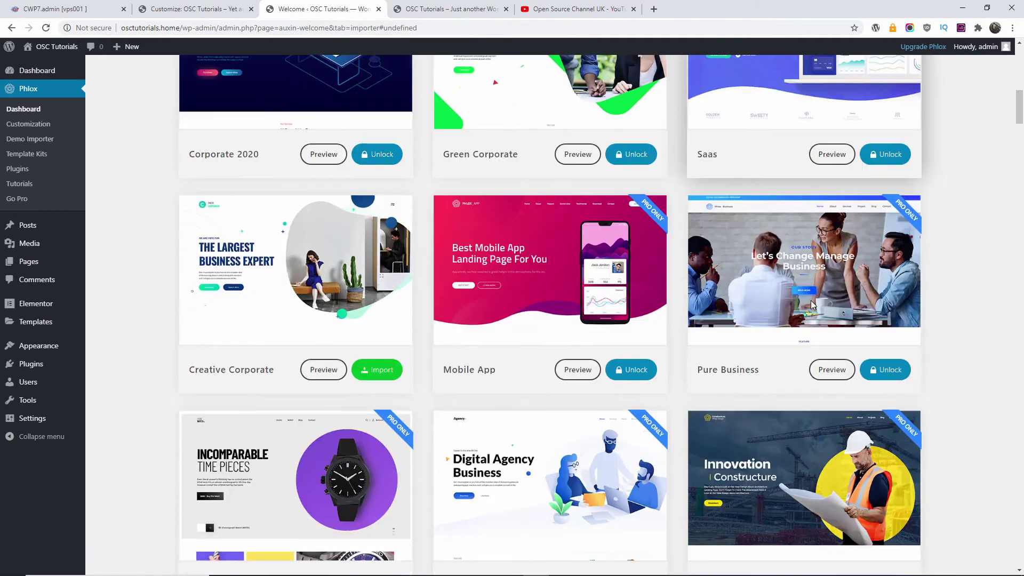
pyautogui.moveTo(1021, 129); pyautogui.dragTo(1022, 289)
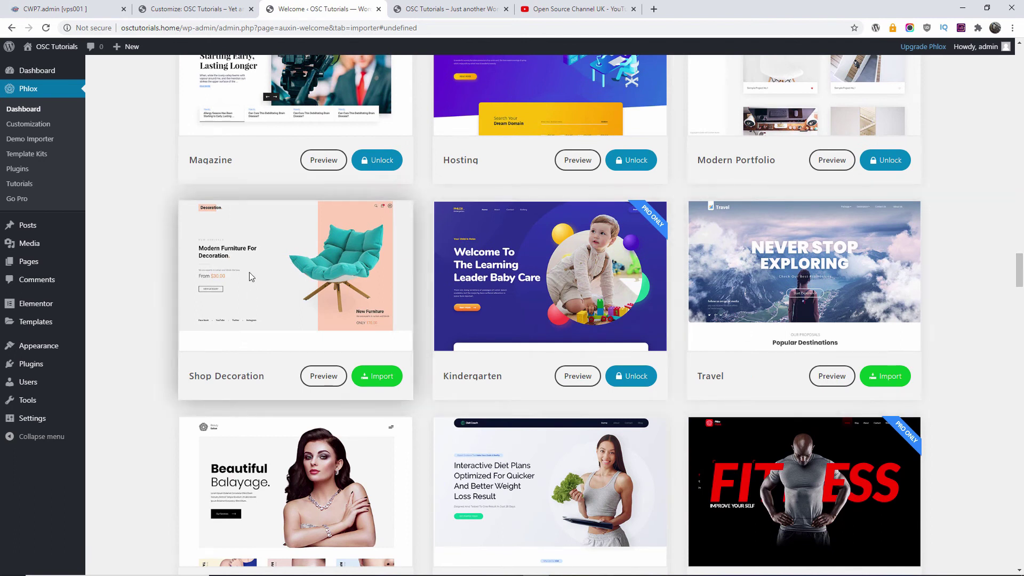
pyautogui.click(381, 382)
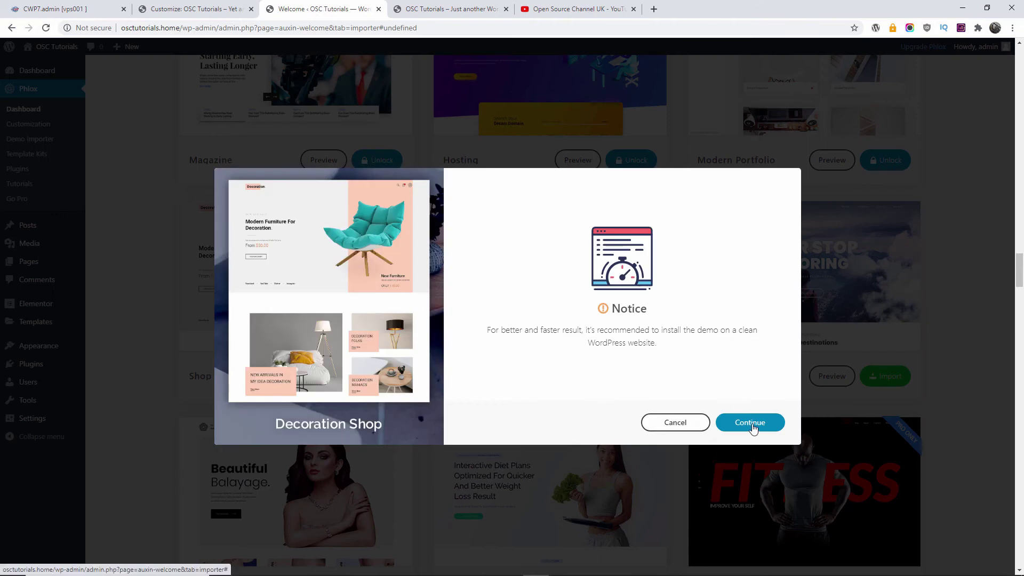
pyautogui.click(752, 425)
pyautogui.click(720, 422)
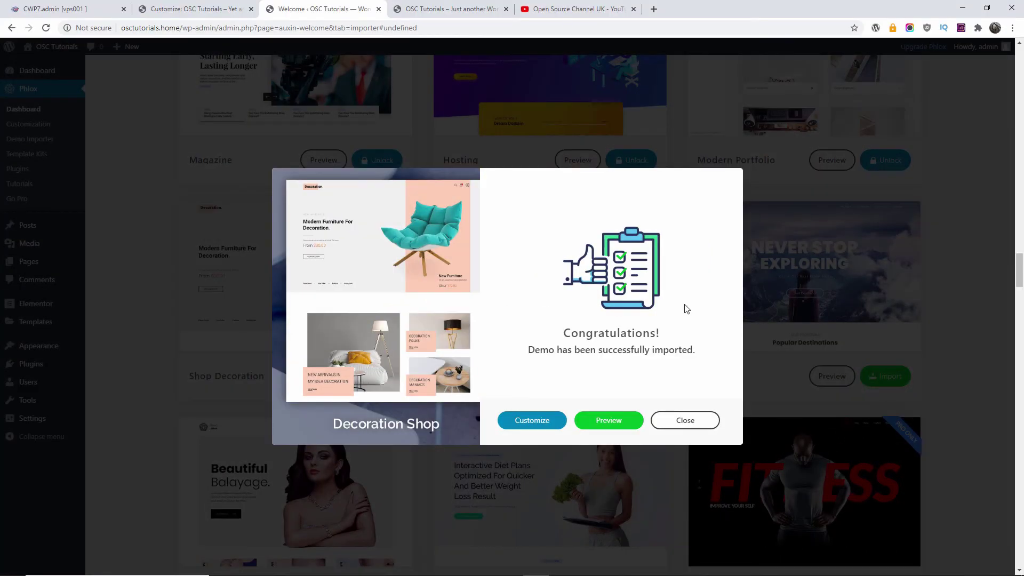
# - Review the imported demo on the site's home page, including its product listings and full-screen navigation menu
pyautogui.hotkey('ctrl', 'Tab')
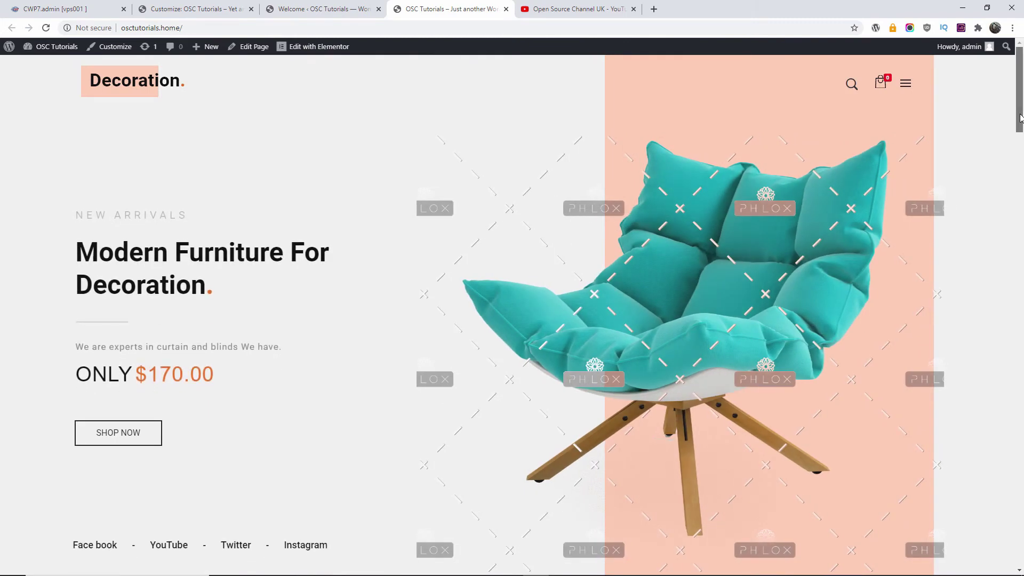
pyautogui.moveTo(1020, 118); pyautogui.dragTo(1022, 323)
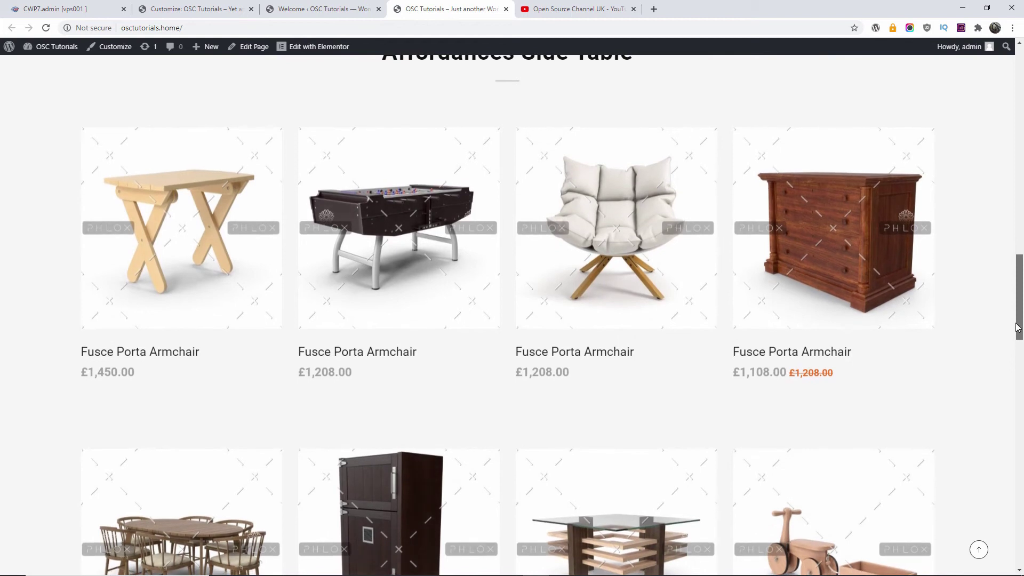
pyautogui.moveTo(866, 263)
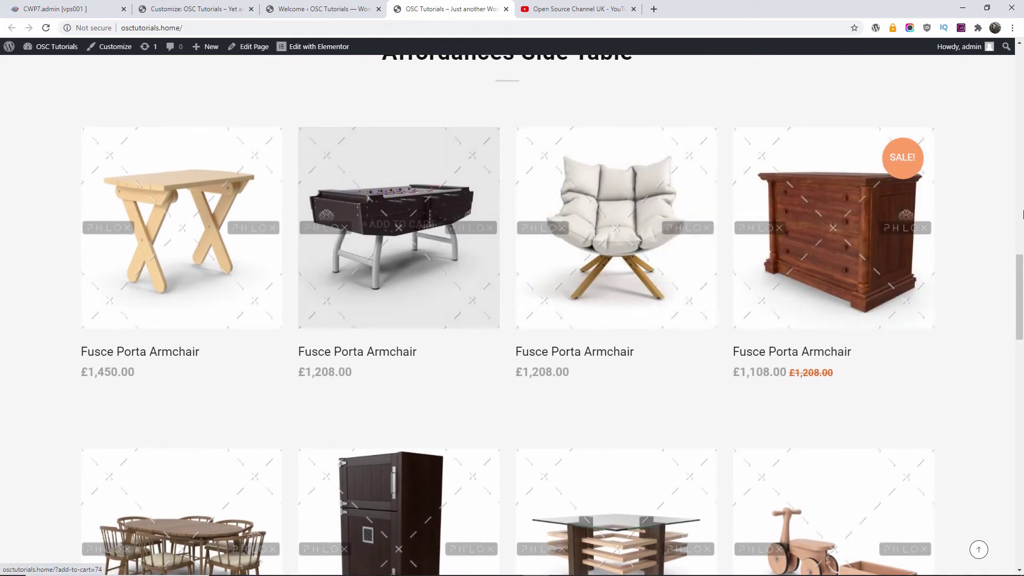
pyautogui.moveTo(1021, 286); pyautogui.dragTo(1021, 90)
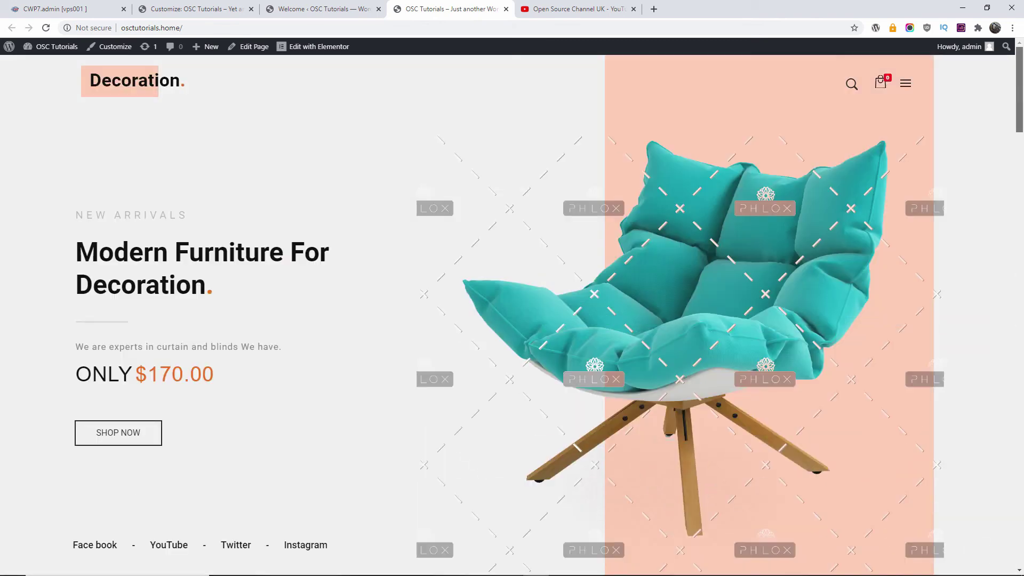
pyautogui.click(907, 84)
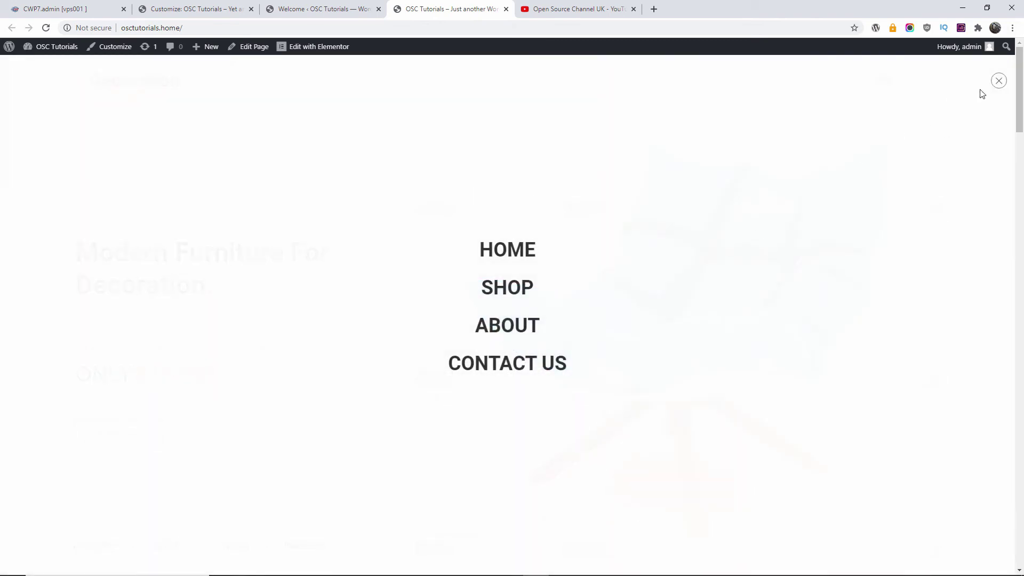
pyautogui.click(999, 81)
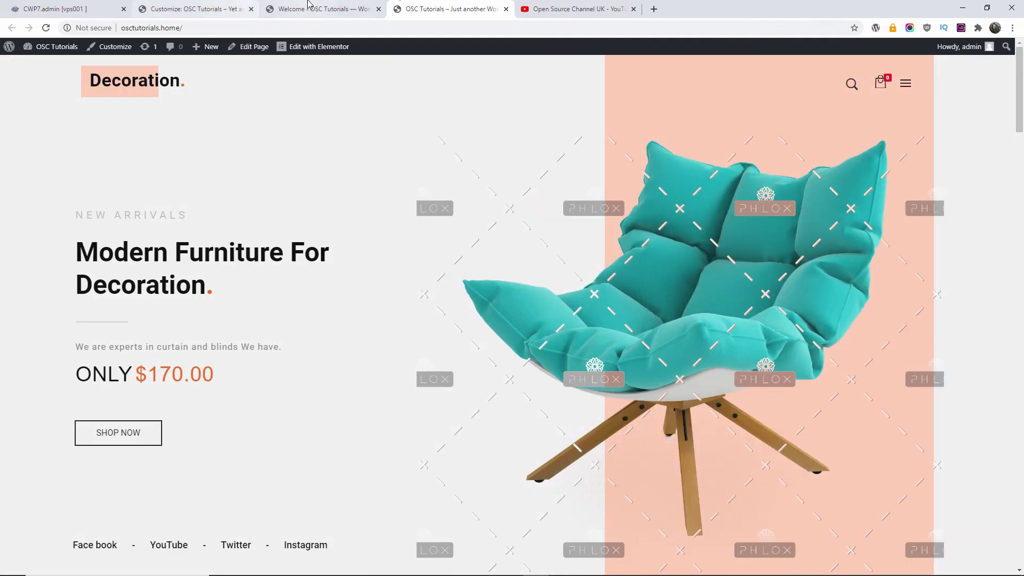
# - Dismiss the demo import dialog, open the Phlox theme customization, and close the old customizer tab
pyautogui.click(310, 5)
pyautogui.click(675, 423)
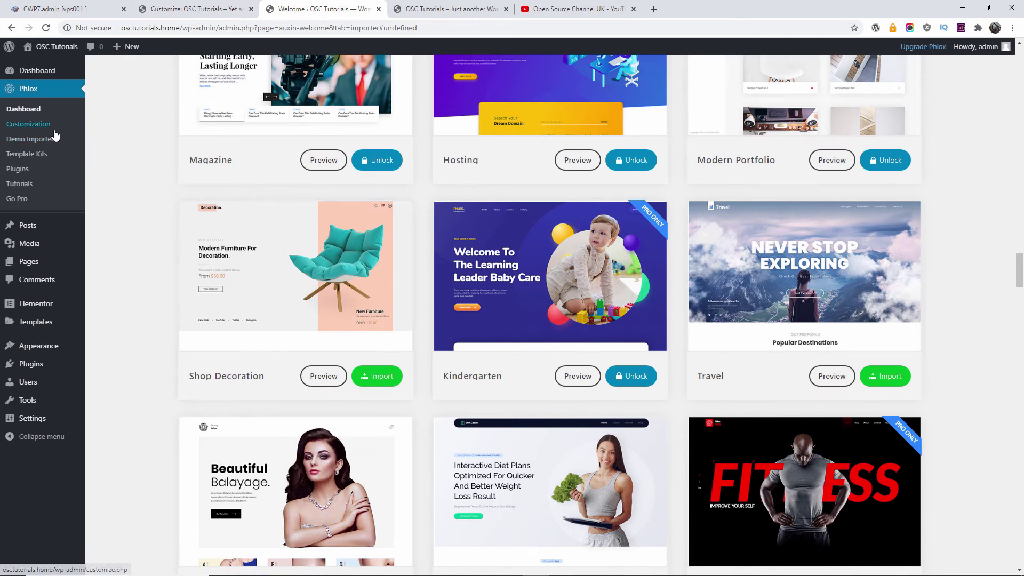
pyautogui.click(54, 130)
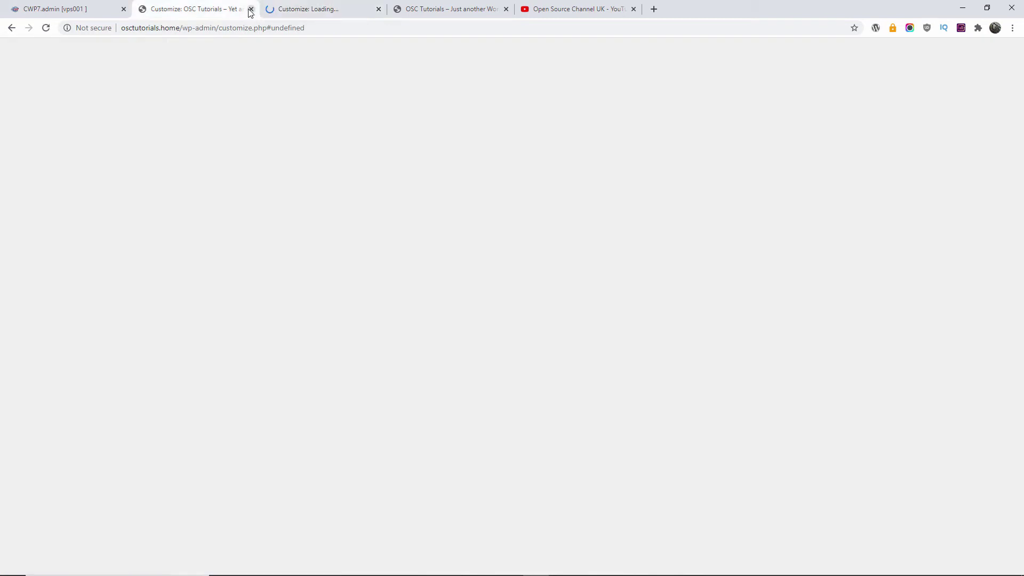
pyautogui.click(251, 9)
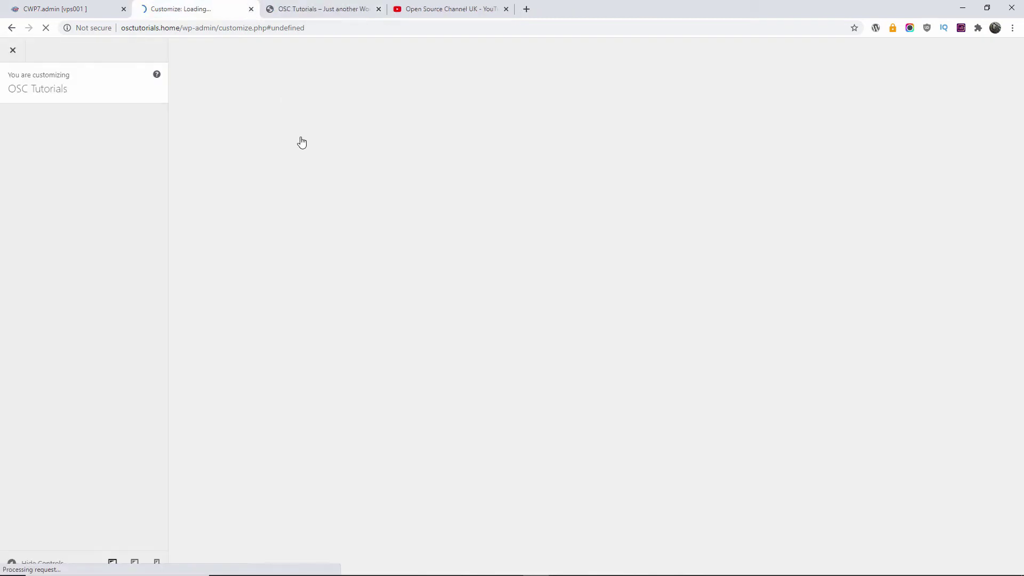
# - Check the site and customizer pages, keep waiting for the unresponsive pages, and close the site's home page tab
pyautogui.click(342, 9)
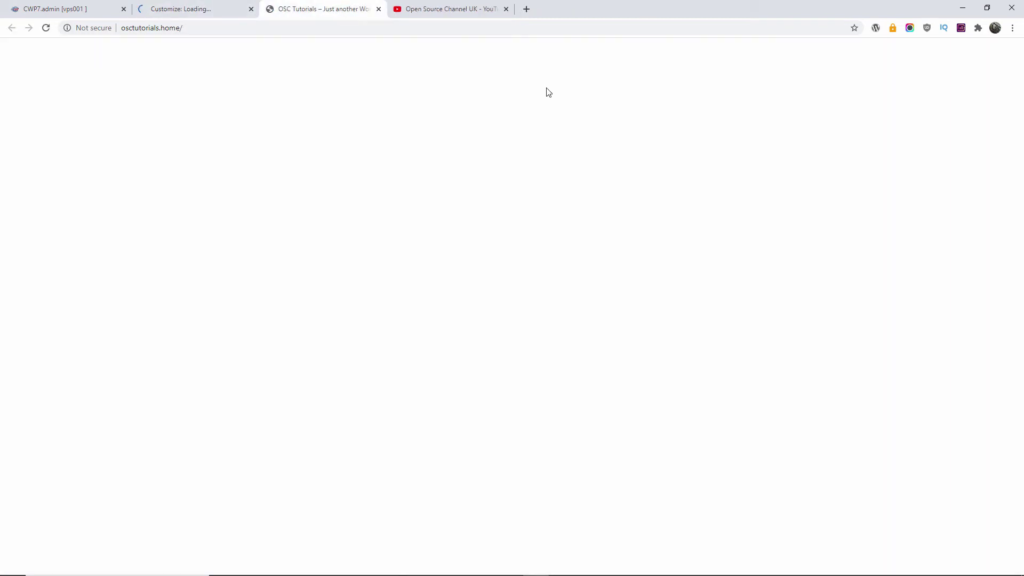
pyautogui.click(181, 9)
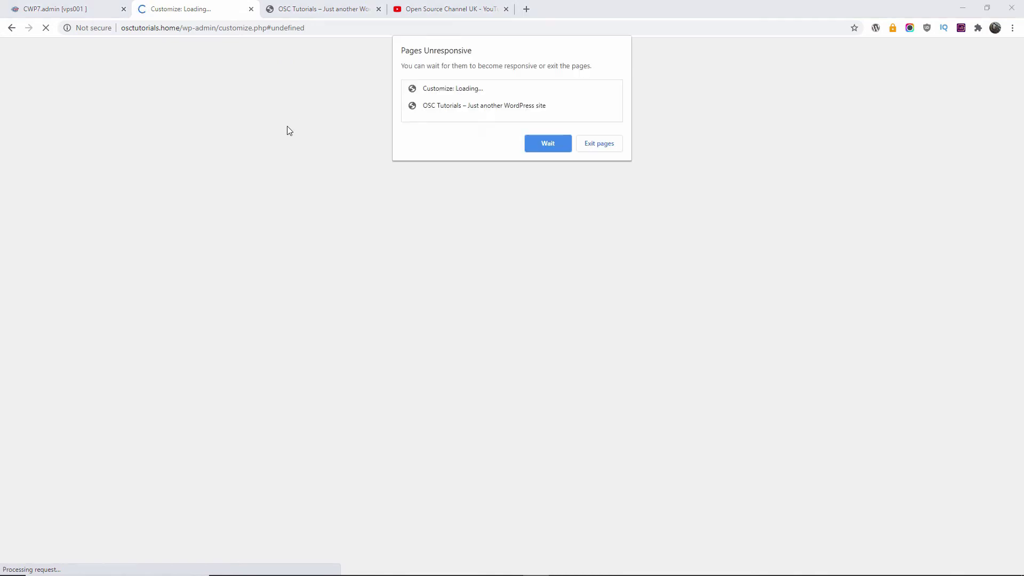
pyautogui.click(549, 146)
pyautogui.click(379, 9)
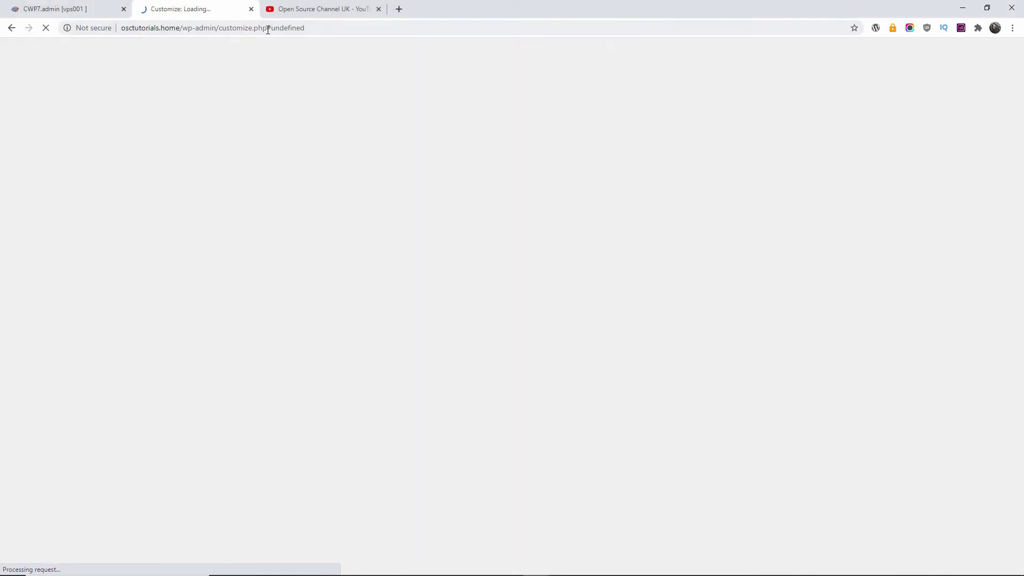
# - Load the home page at osctutorials.home again and open the customizer from it
pyautogui.moveTo(267, 29); pyautogui.dragTo(329, 28)
pyautogui.press('BackSpace')
pyautogui.press('Return')
pyautogui.click(91, 7)
pyautogui.click(193, 5)
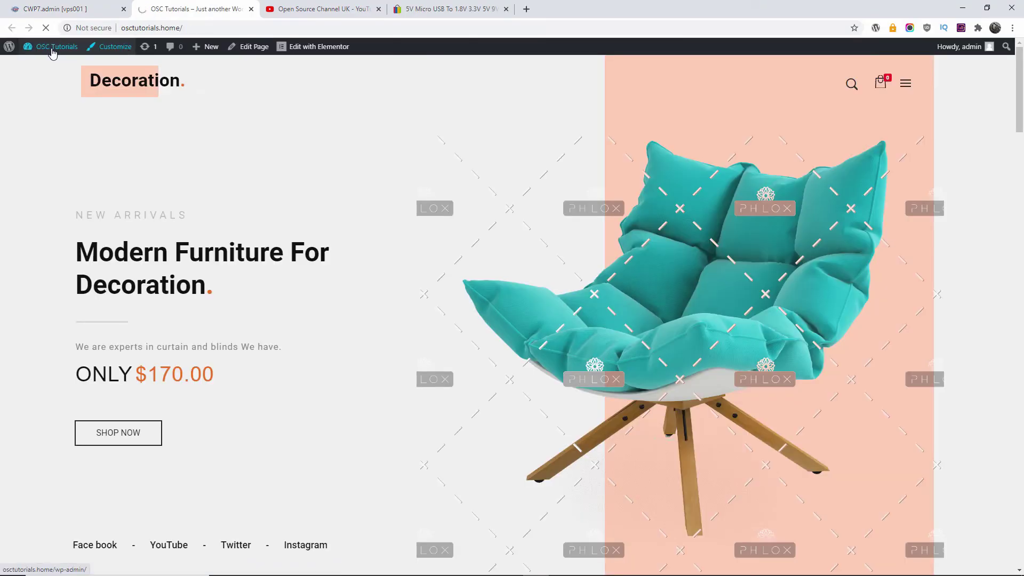
pyautogui.click(107, 43)
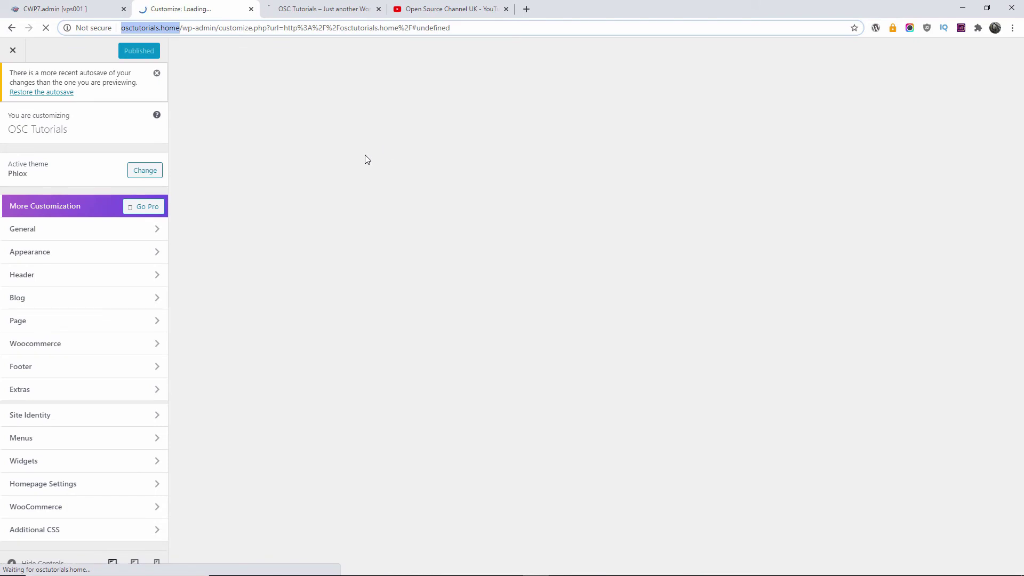
# - Open the header templates in the customizer and check the current header's navigation menu in the preview
pyautogui.click(71, 279)
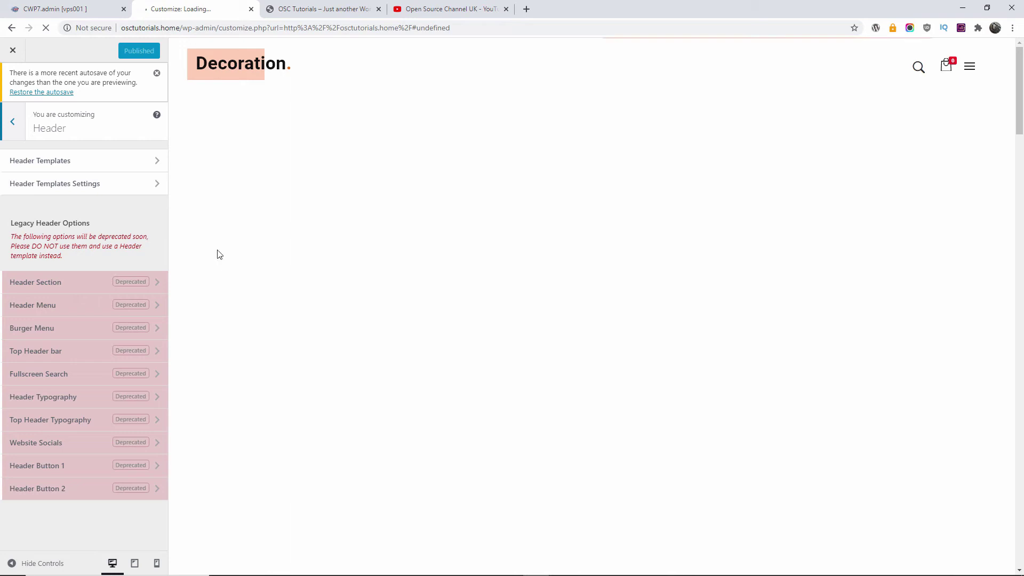
pyautogui.click(94, 161)
pyautogui.scroll(-2, 170, 269)
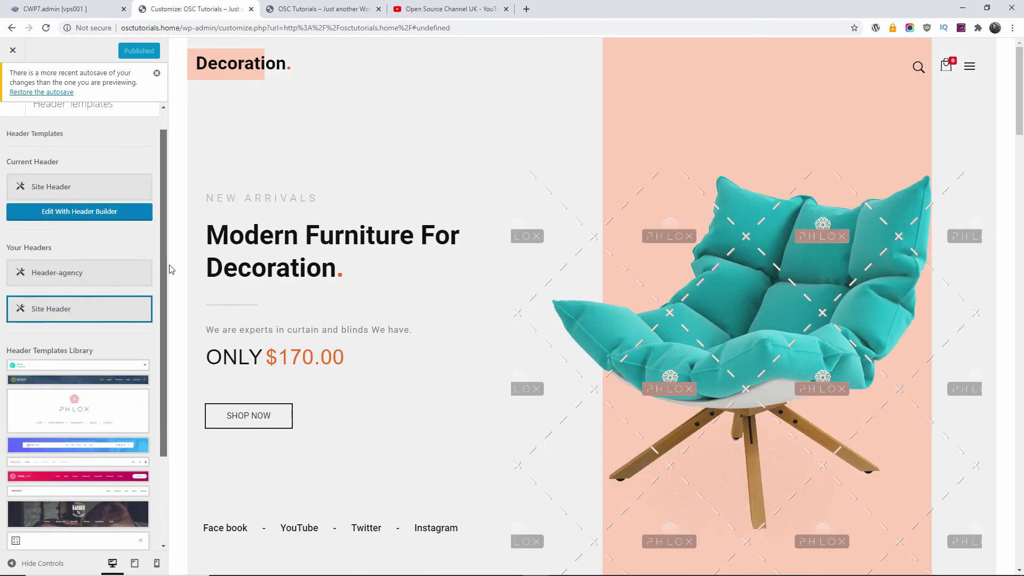
pyautogui.scroll(-2, 171, 269)
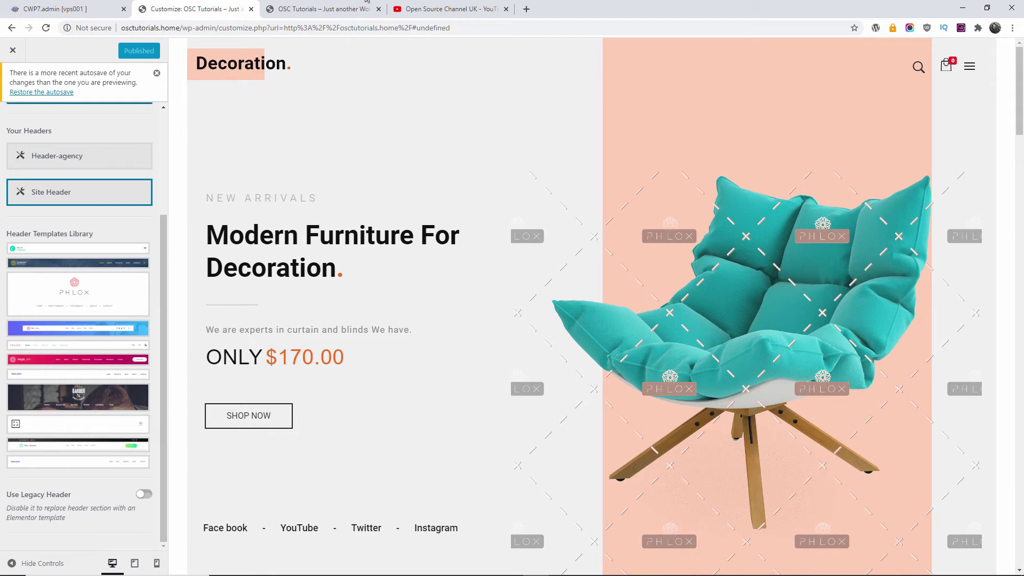
pyautogui.click(970, 66)
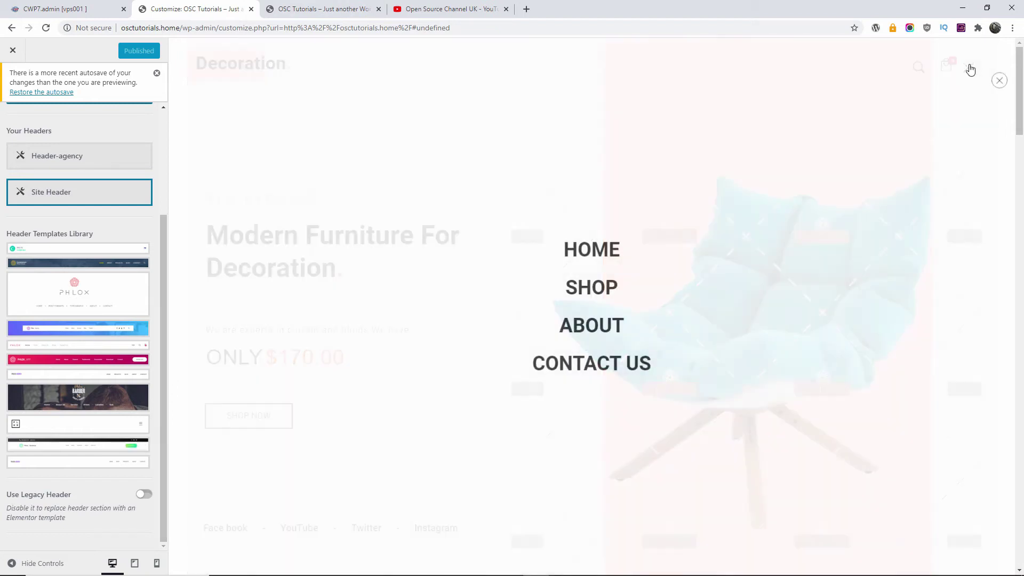
pyautogui.click(1001, 82)
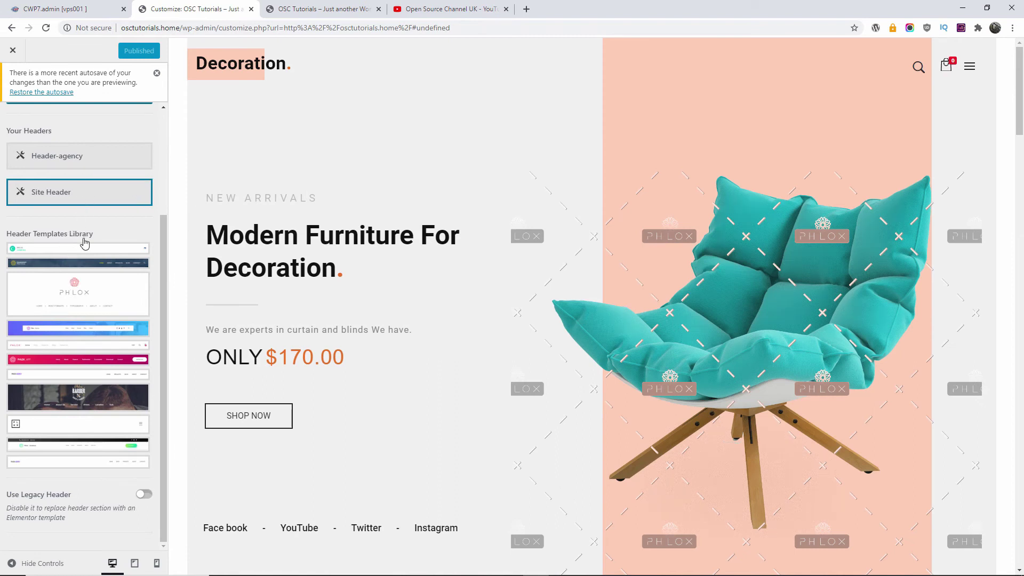
# - Import the first header from the Header Templates Library, Header-Creative Corporate, and check its menu in the preview
pyautogui.click(90, 256)
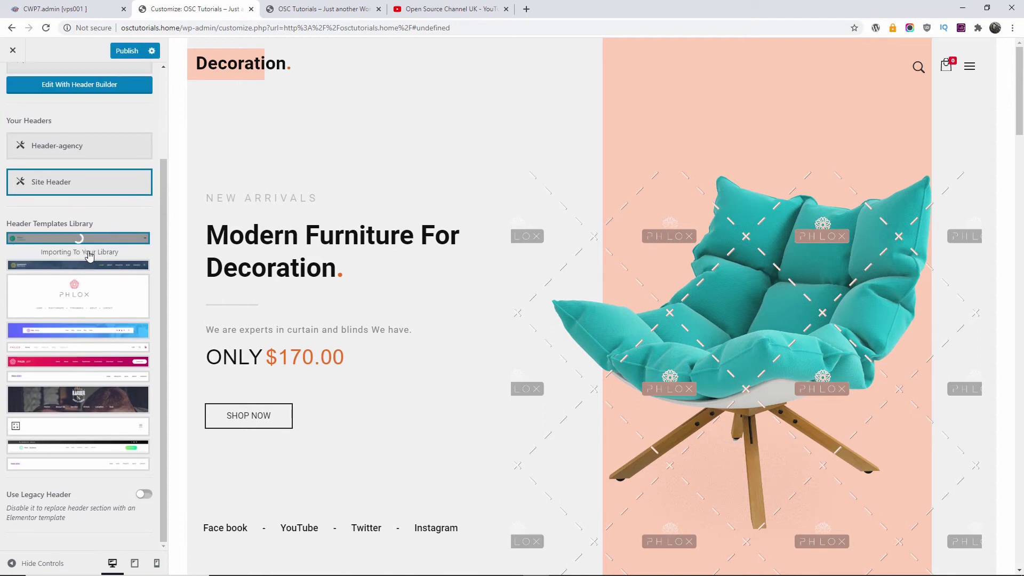
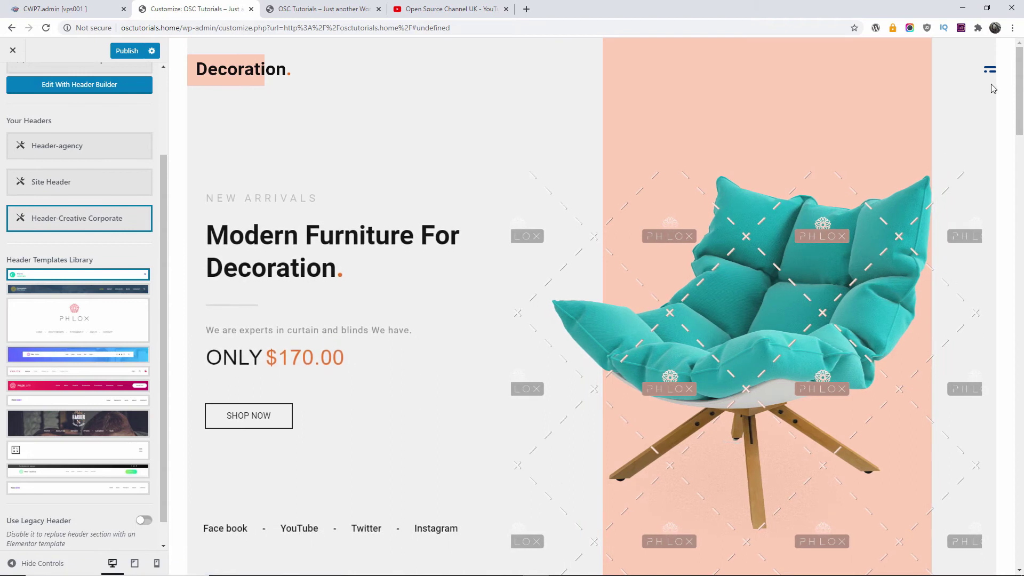
pyautogui.click(990, 73)
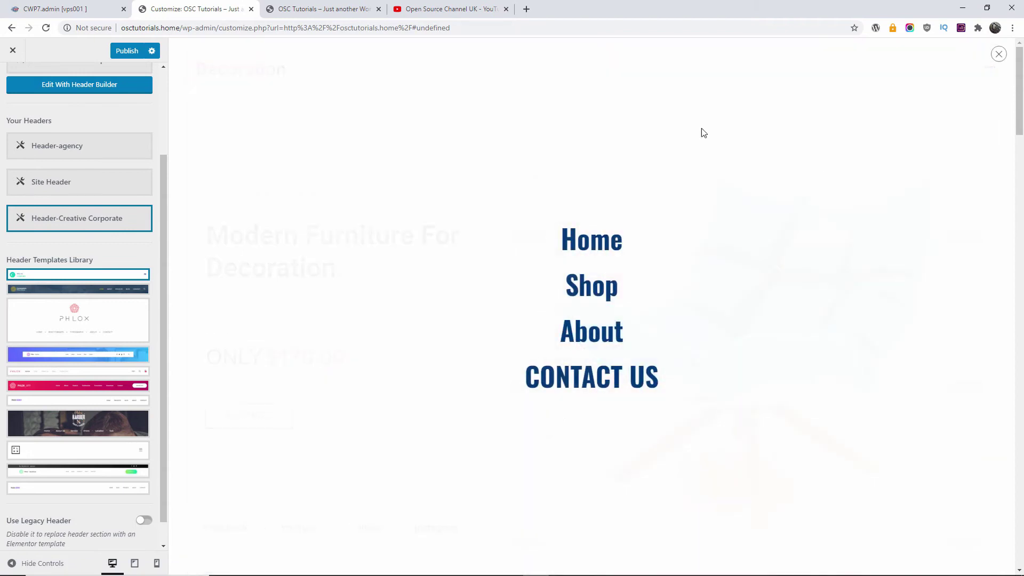
pyautogui.click(998, 54)
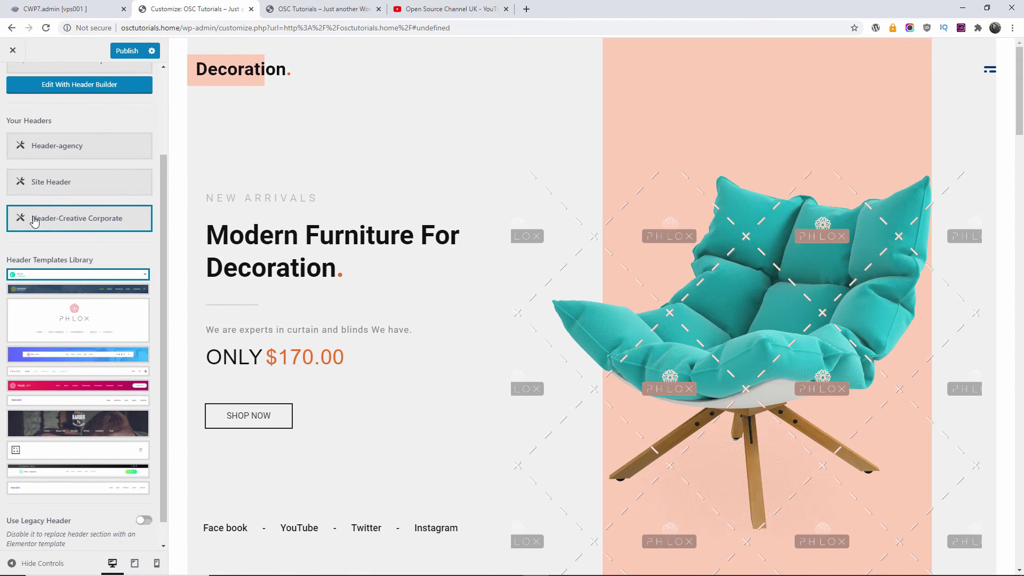
# - Import the Header-barber template from the Header Templates Library as the current header
pyautogui.scroll(-1, 35, 220)
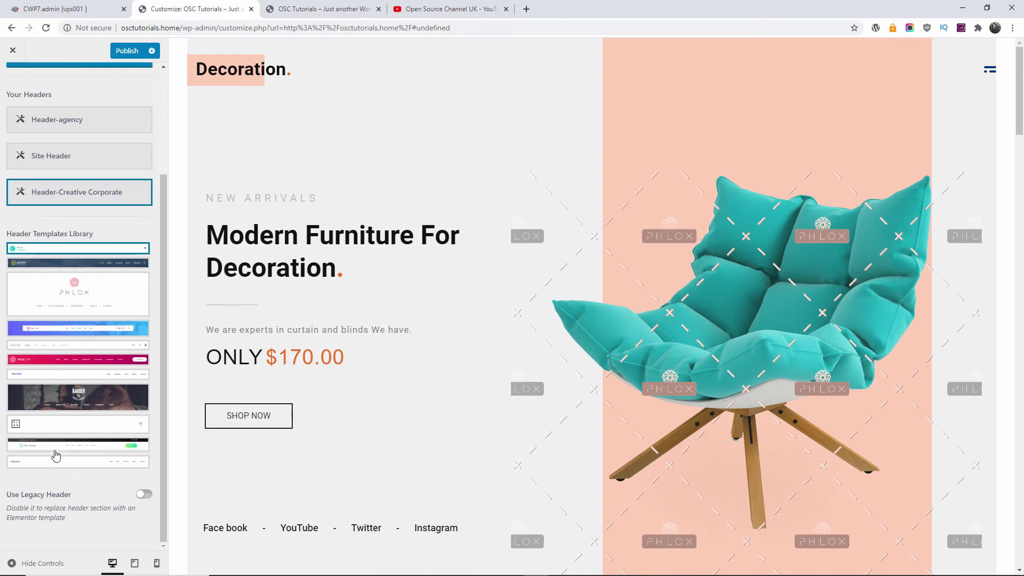
pyautogui.click(75, 399)
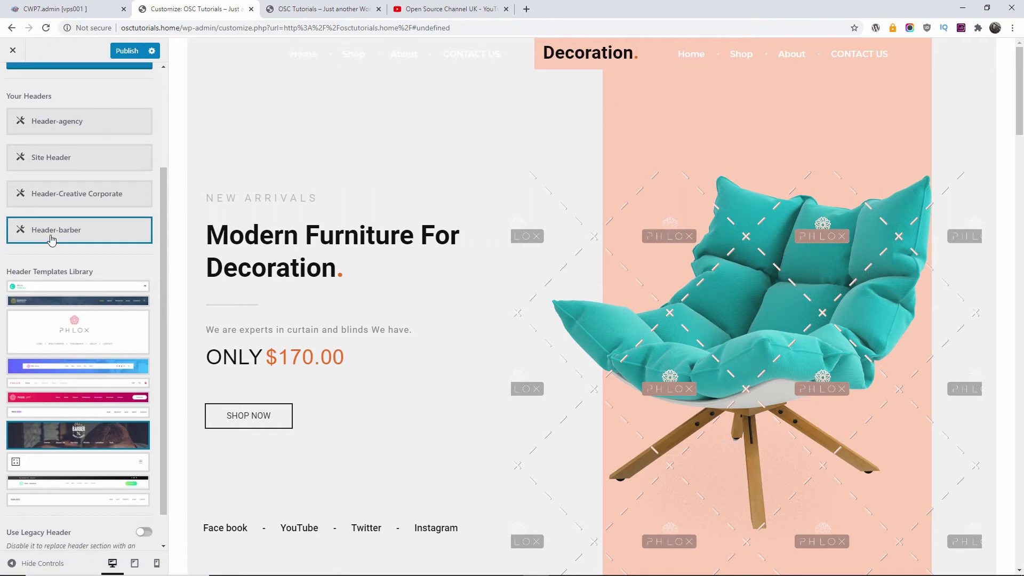
pyautogui.scroll(3, 51, 234)
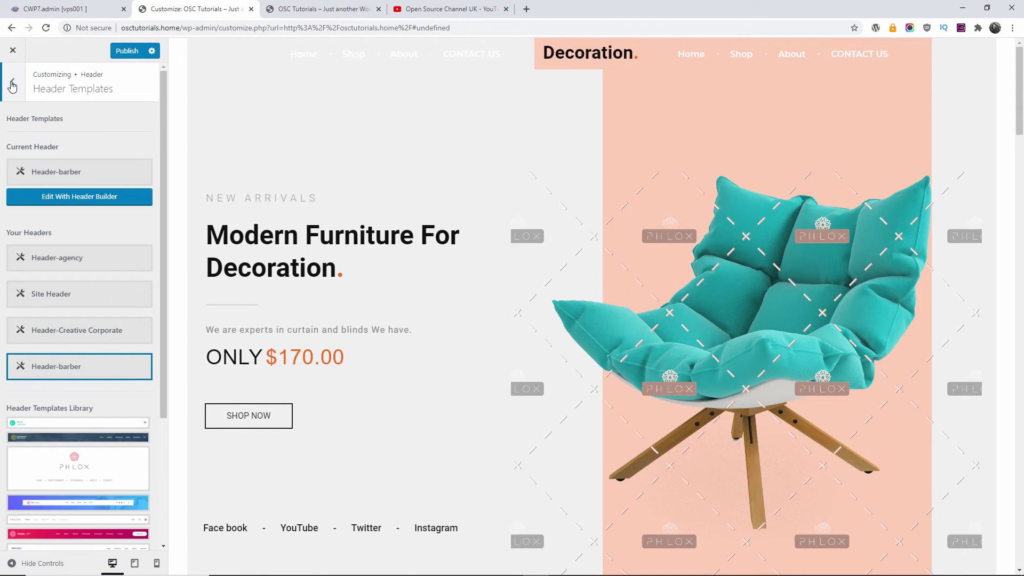
# - In the header templates settings, toggle the overlay header and the sticky header on and off again, and return to the header options
pyautogui.click(12, 82)
pyautogui.click(49, 147)
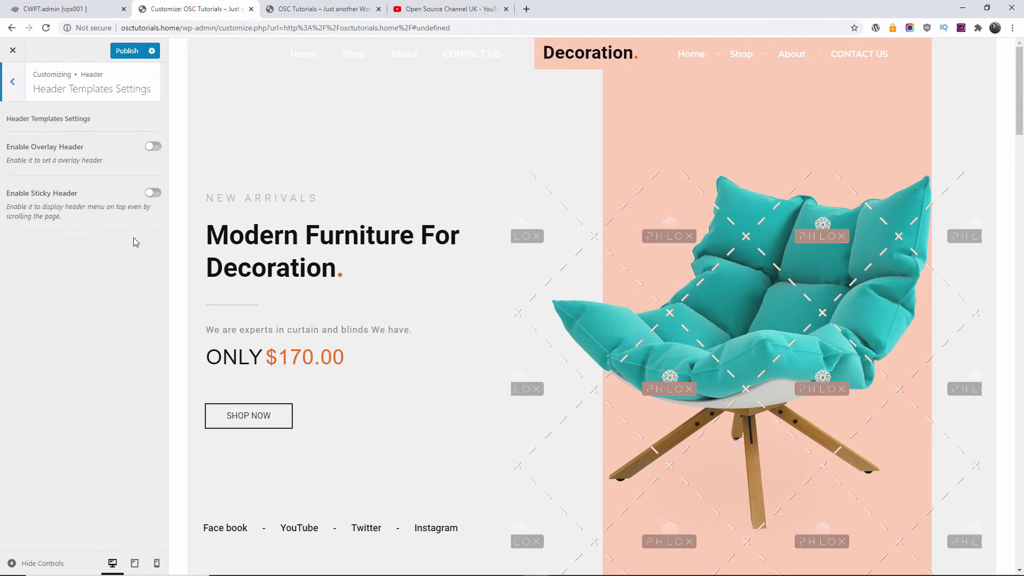
pyautogui.click(152, 147)
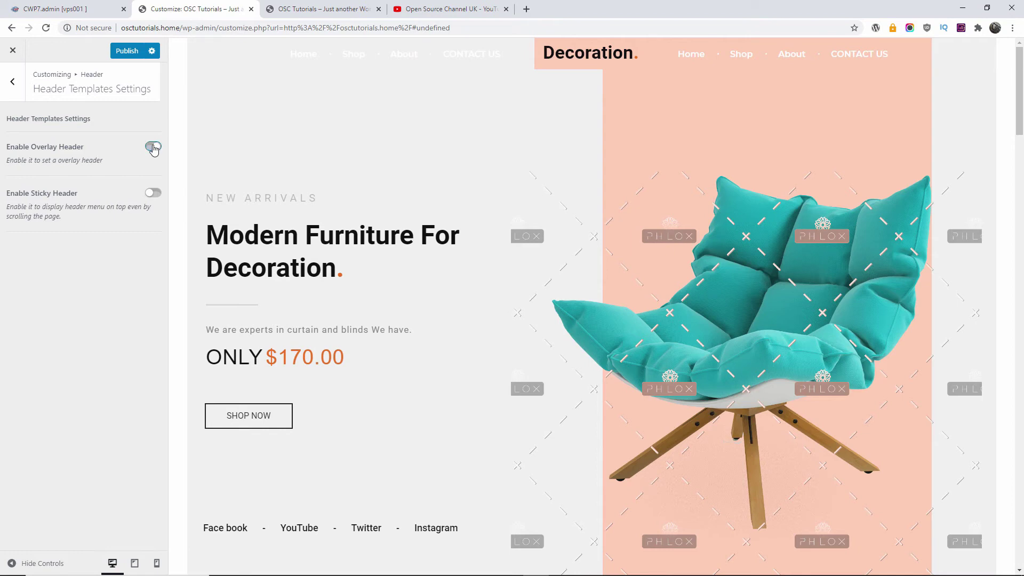
pyautogui.click(153, 148)
pyautogui.click(153, 194)
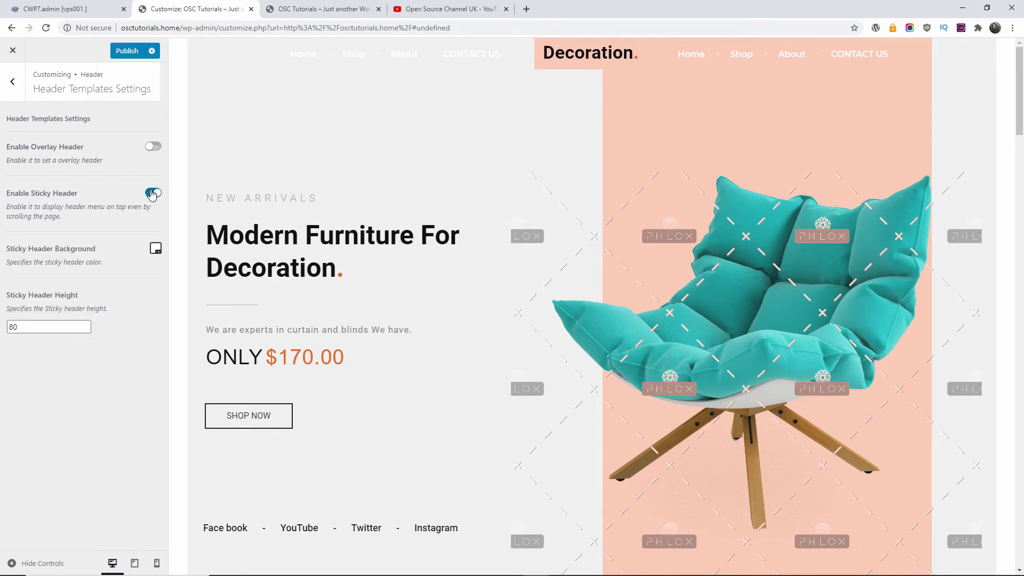
pyautogui.click(152, 193)
pyautogui.click(14, 85)
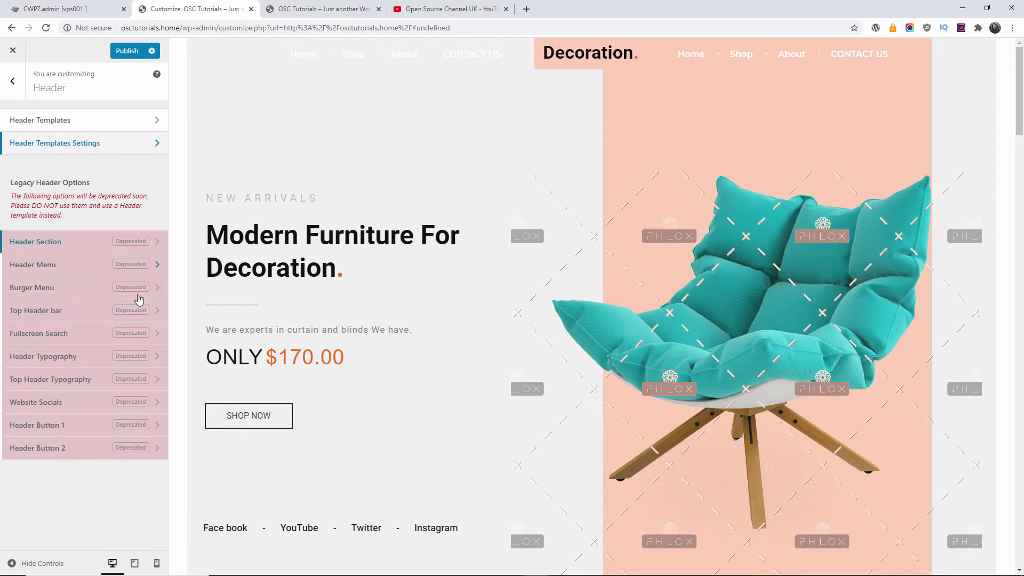
# - In the general layout settings, try the boxed website layout and switch back to the full-width layout
pyautogui.click(18, 88)
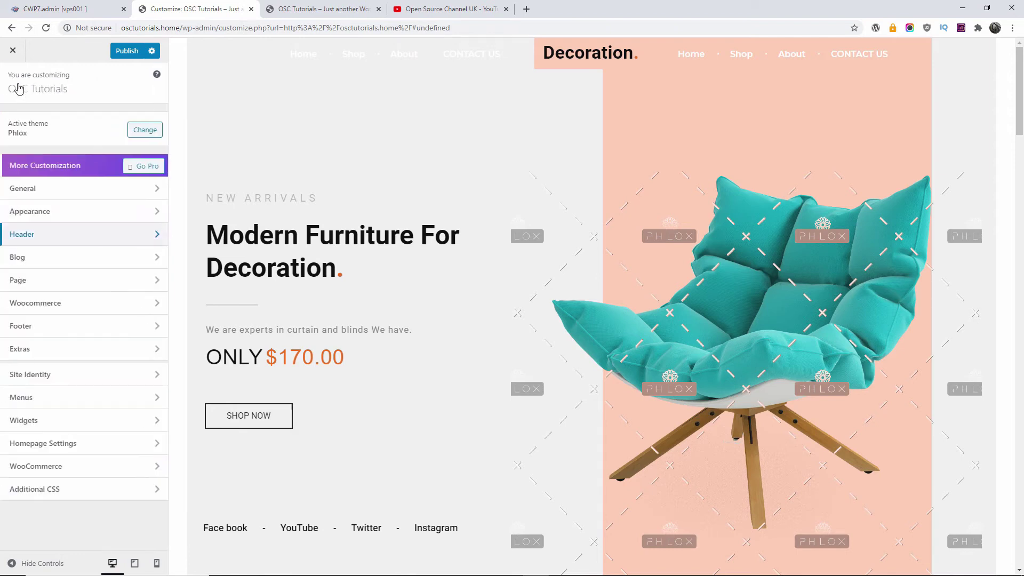
pyautogui.click(72, 200)
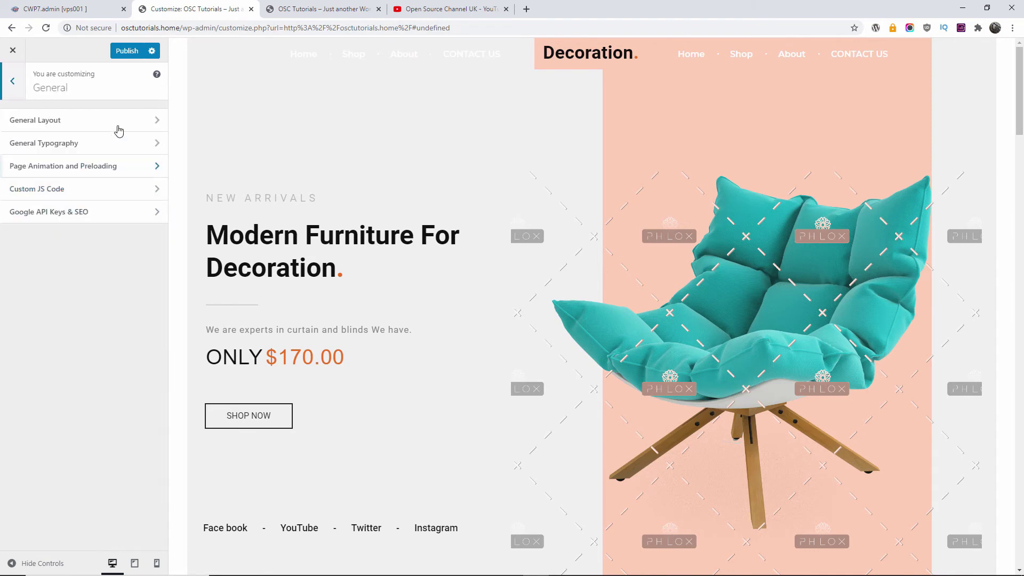
pyautogui.click(99, 122)
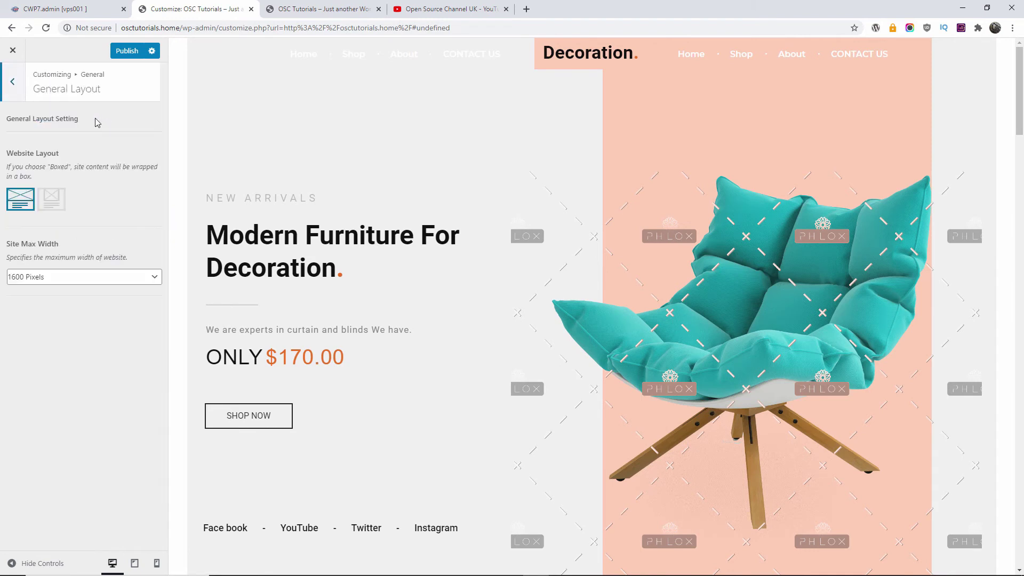
pyautogui.click(50, 206)
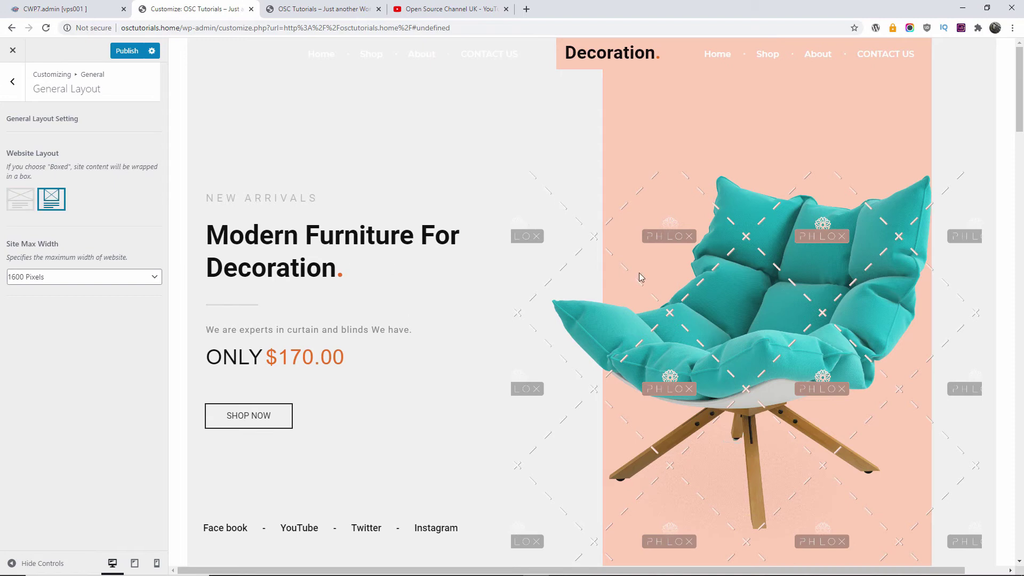
pyautogui.click(19, 204)
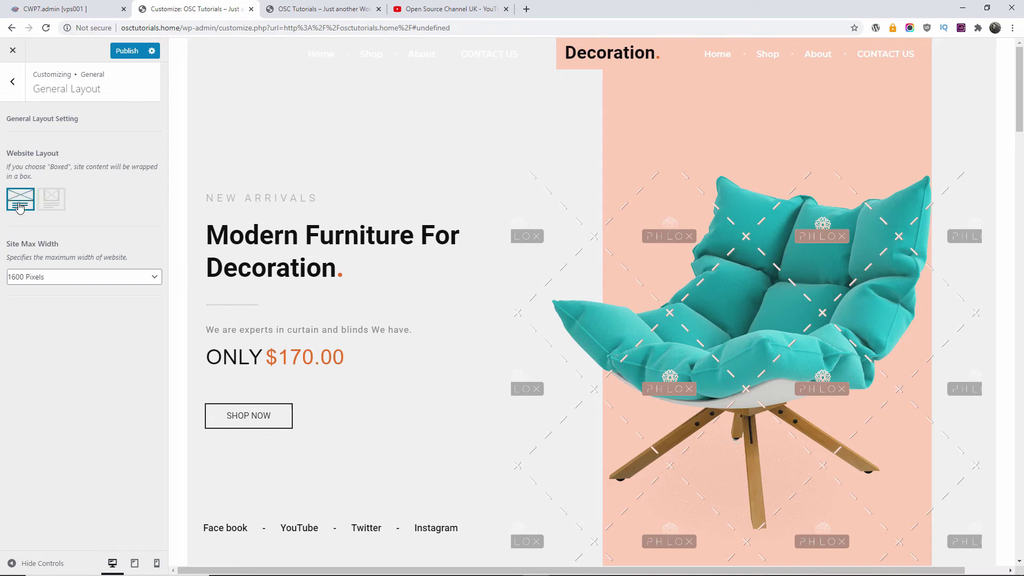
# - Set the site's maximum width to 1000 Pixels and return to the main customizer options
pyautogui.click(118, 283)
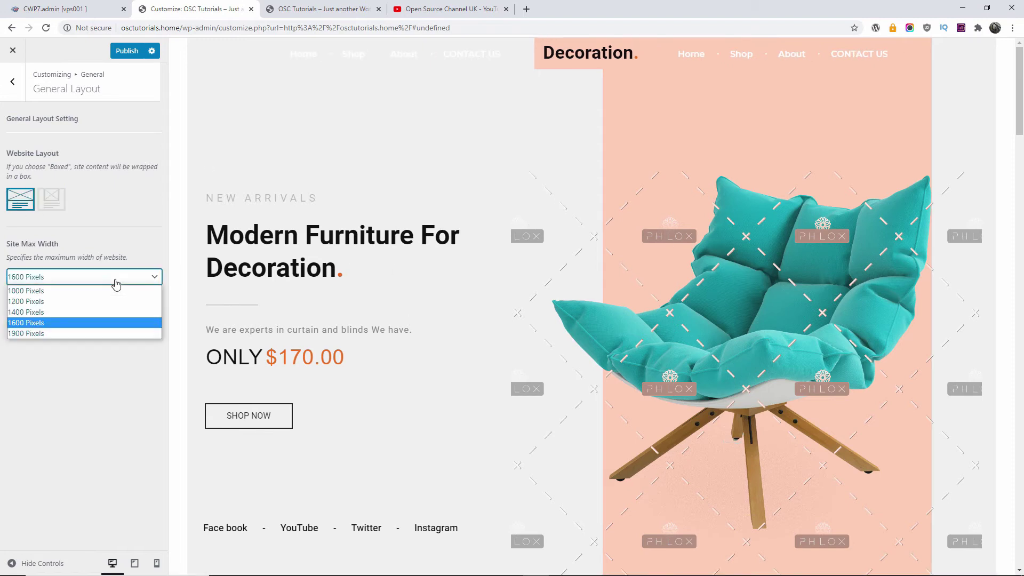
pyautogui.click(56, 289)
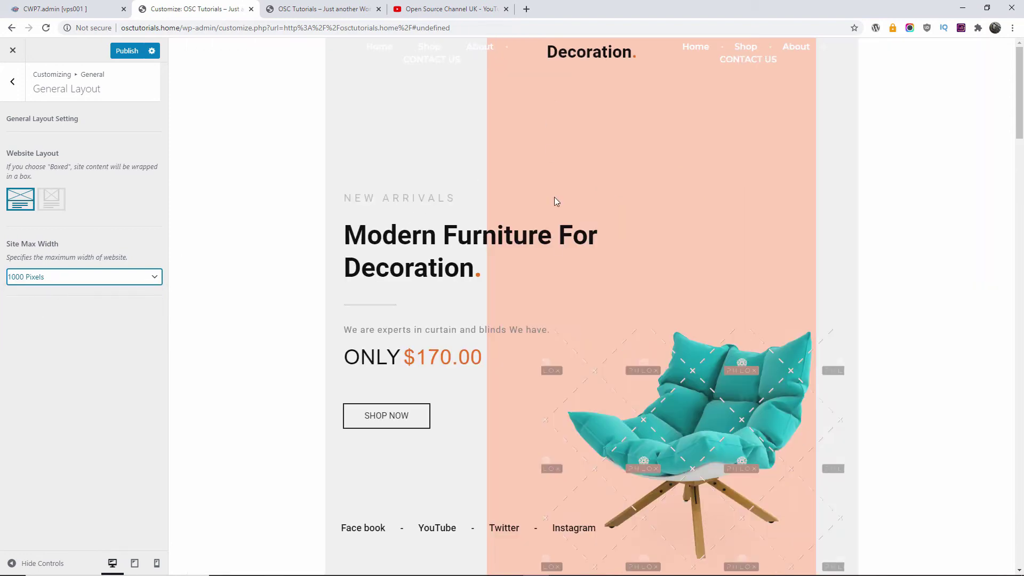
pyautogui.click(12, 83)
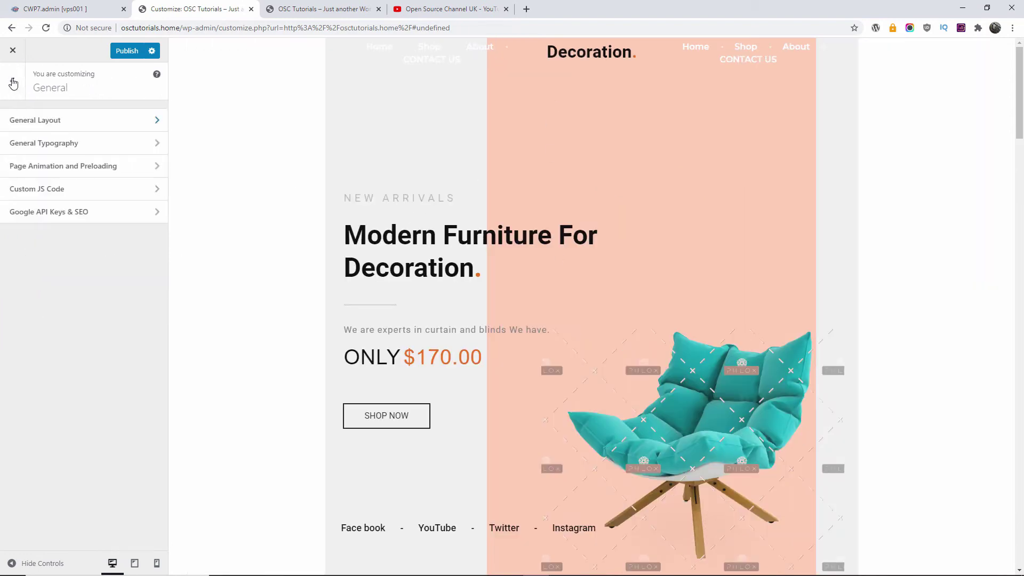
pyautogui.click(13, 84)
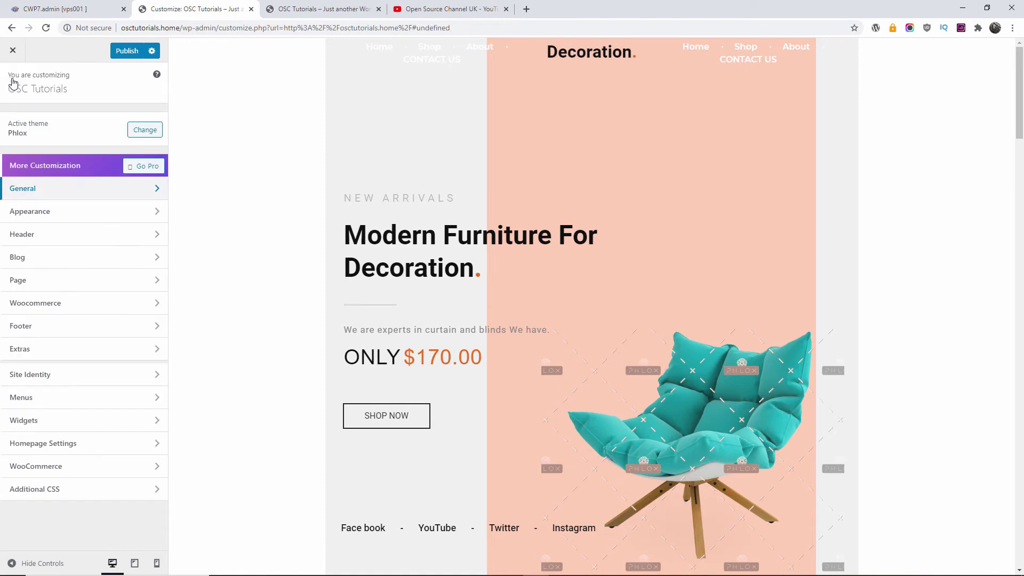
# - Assign header-menu to the Footer Navigation location in the menu locations and return to the main customizer options
pyautogui.click(91, 409)
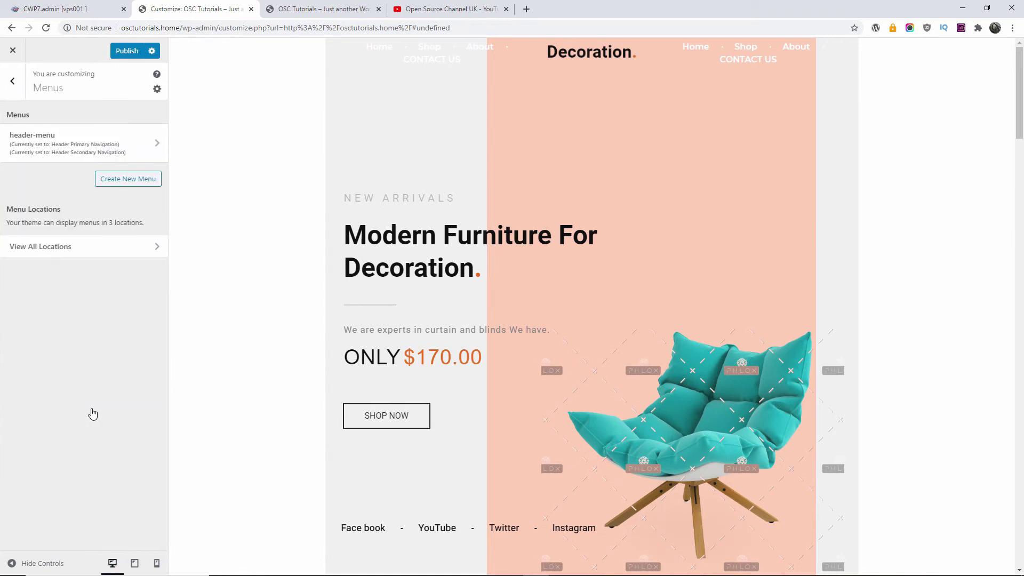
pyautogui.click(69, 251)
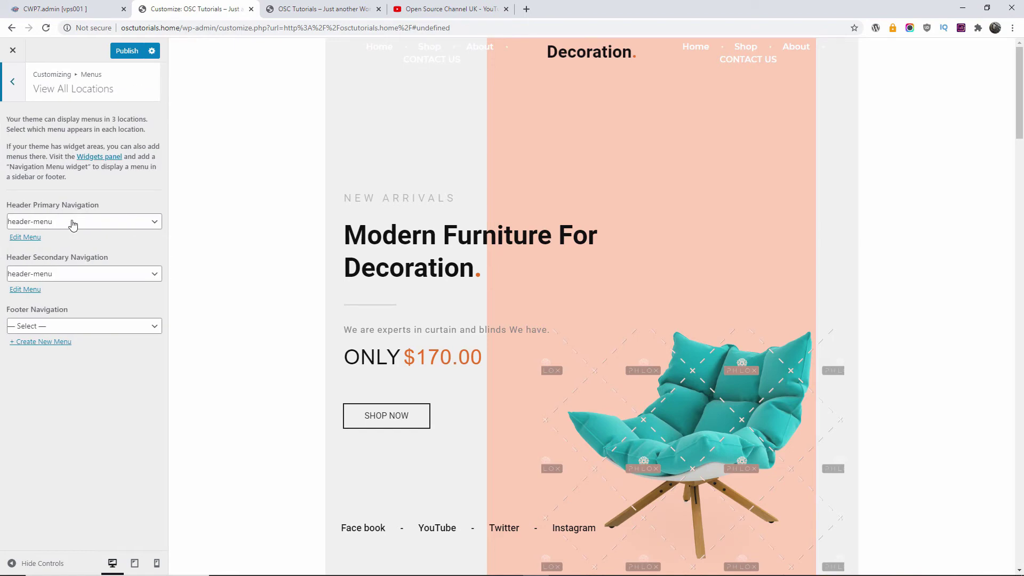
pyautogui.click(73, 224)
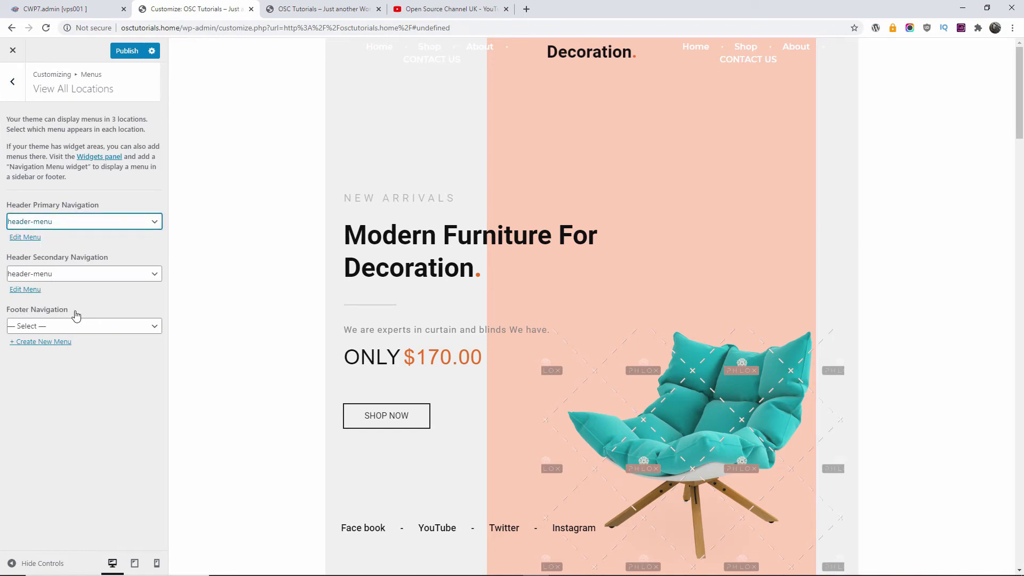
pyautogui.scroll(-20, 681, 517)
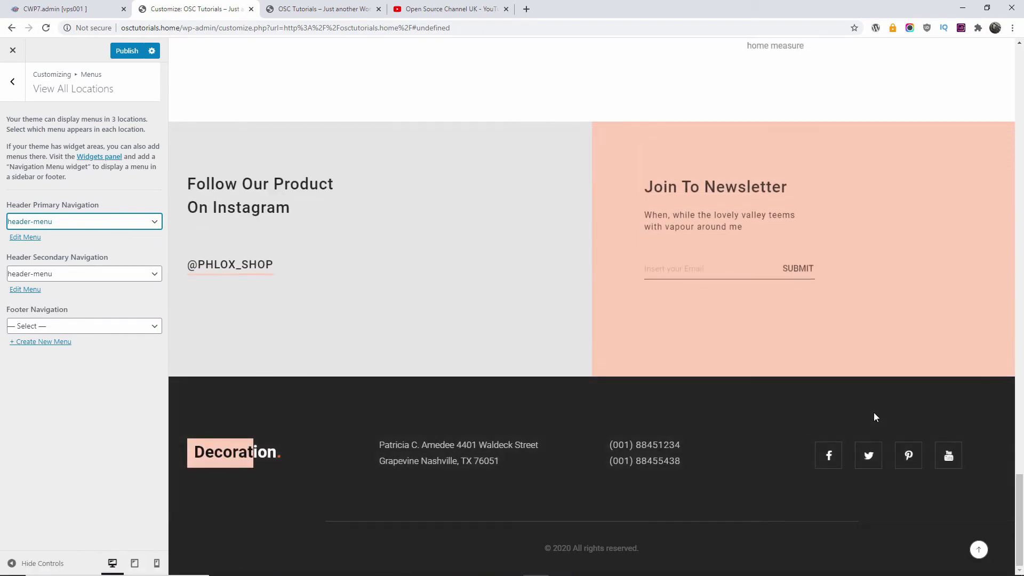
pyautogui.click(46, 326)
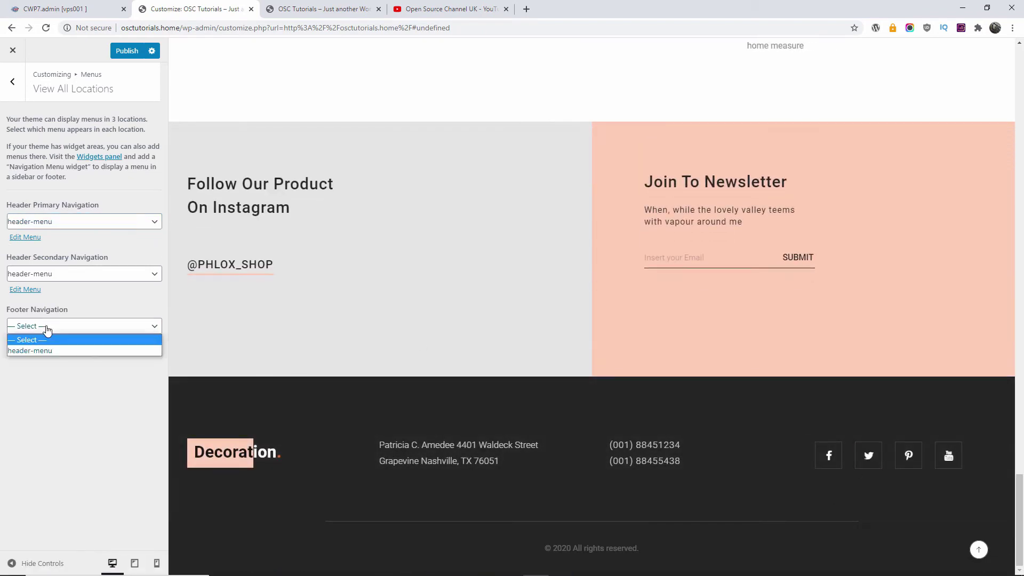
pyautogui.click(30, 348)
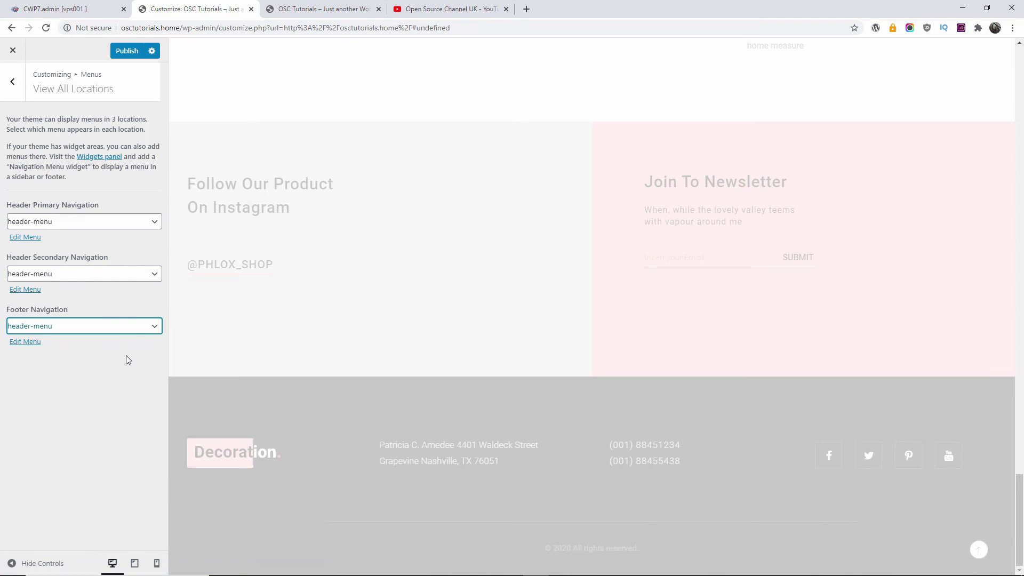
pyautogui.press('Escape')
pyautogui.press('Escape')
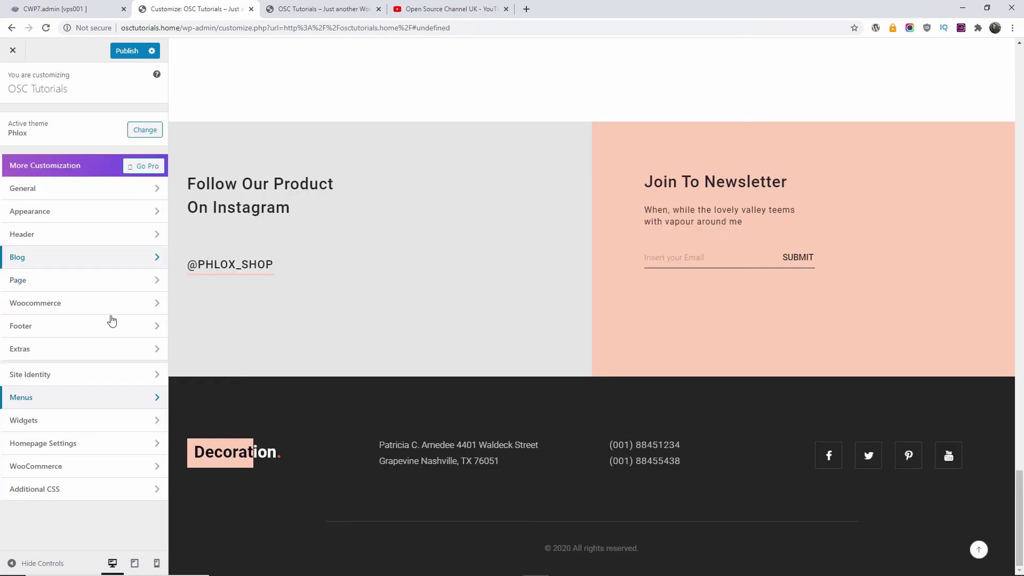
# - Examine the site identity settings for the logo, site title, tagline and logo size
pyautogui.click(71, 382)
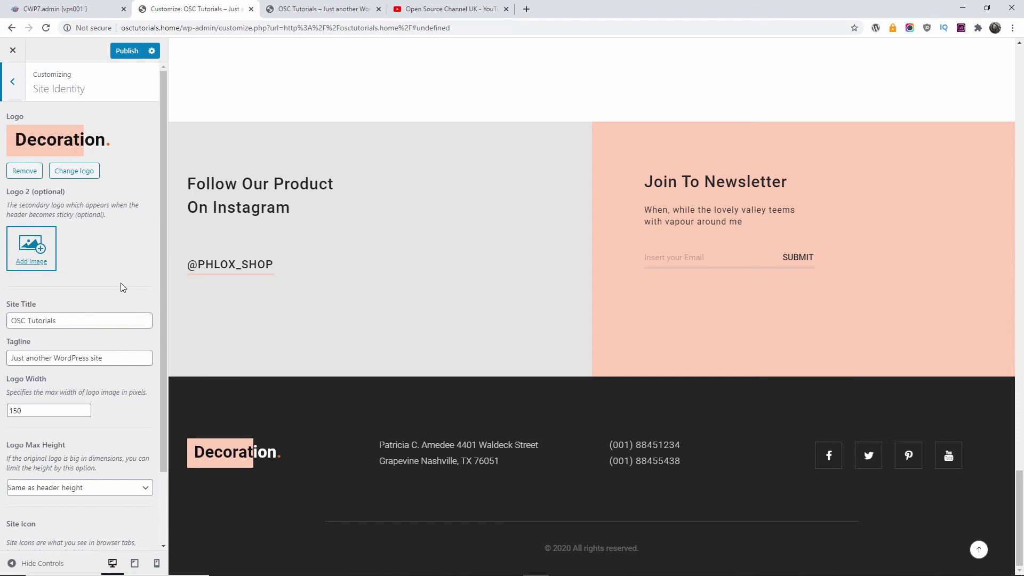
pyautogui.scroll(-2, 121, 283)
pyautogui.scroll(1, 25, 96)
pyautogui.scroll(1, 25, 96)
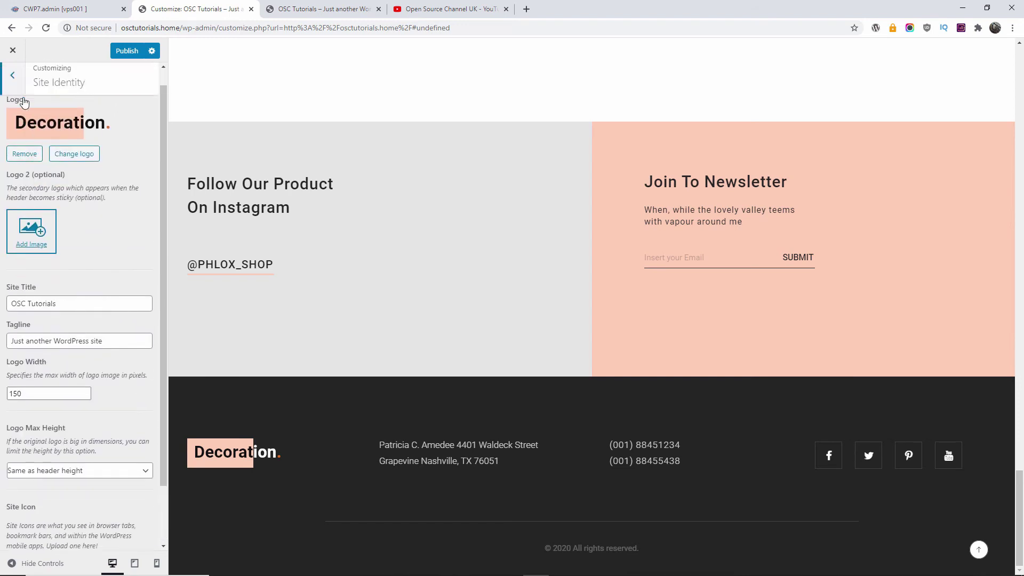
pyautogui.scroll(-1, 24, 93)
pyautogui.scroll(1, 20, 86)
pyautogui.click(14, 83)
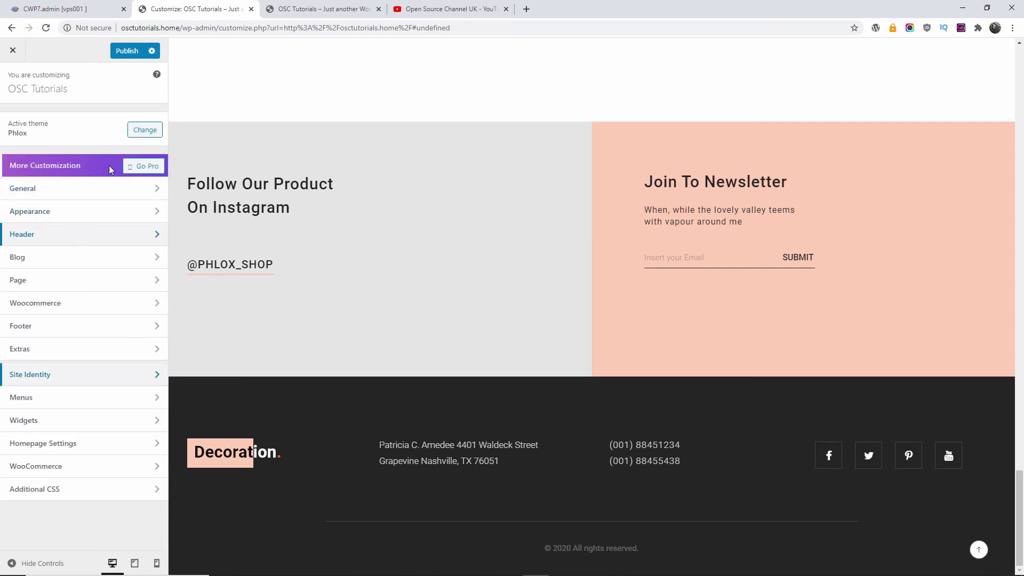
# - Enable the legacy header in the Header Section settings and look through the available header layouts
pyautogui.click(75, 190)
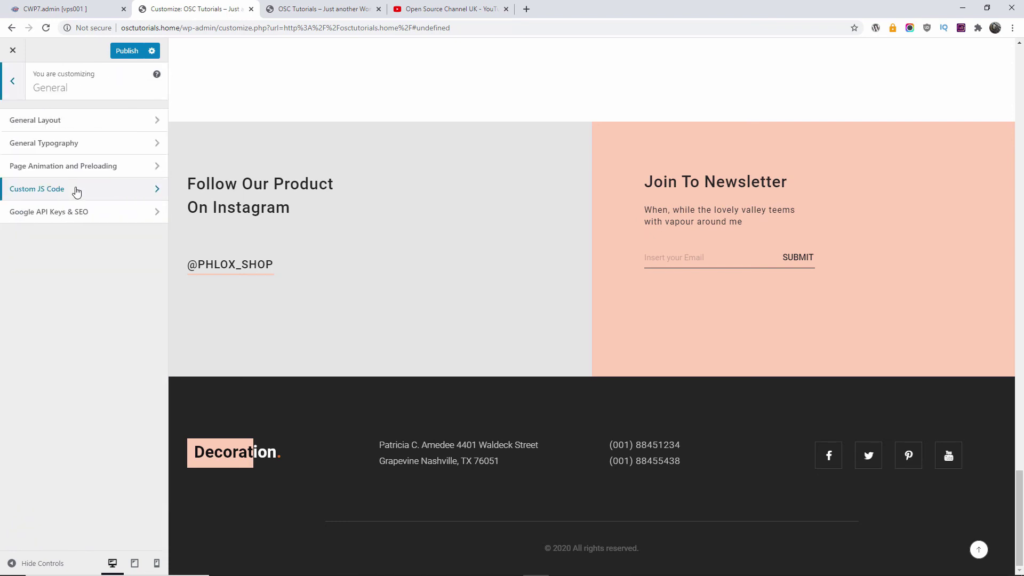
pyautogui.click(13, 82)
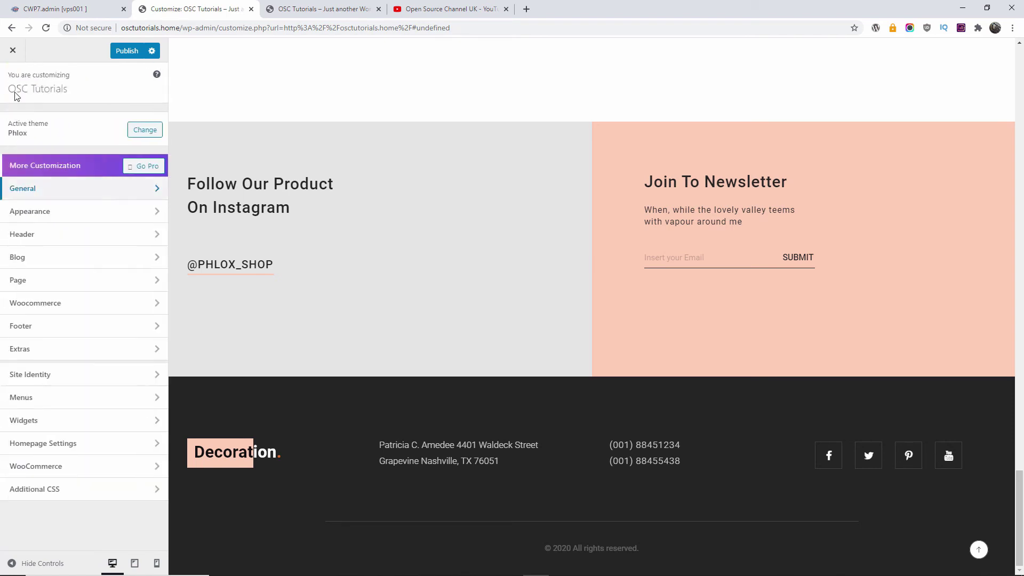
pyautogui.click(35, 237)
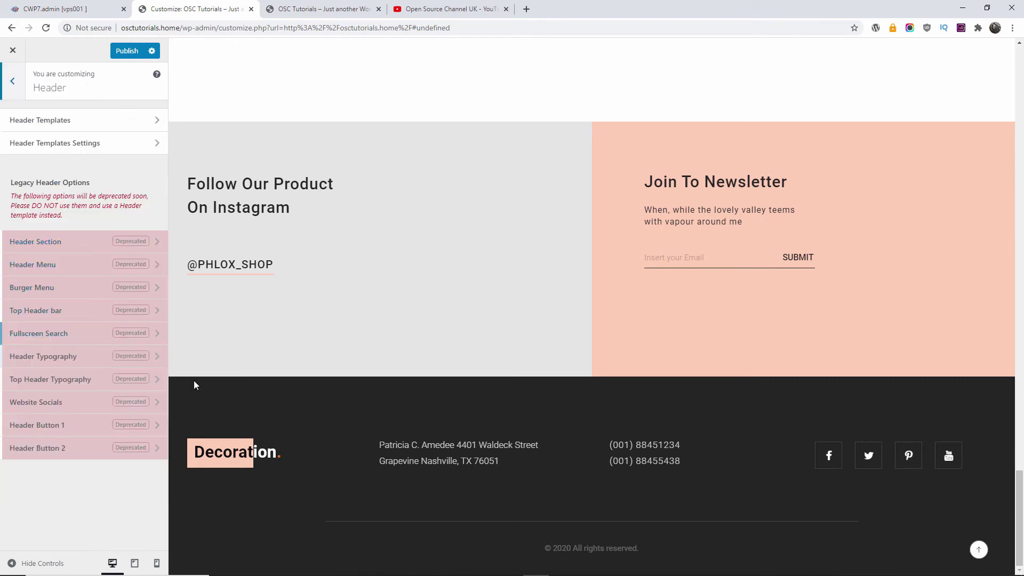
pyautogui.click(65, 243)
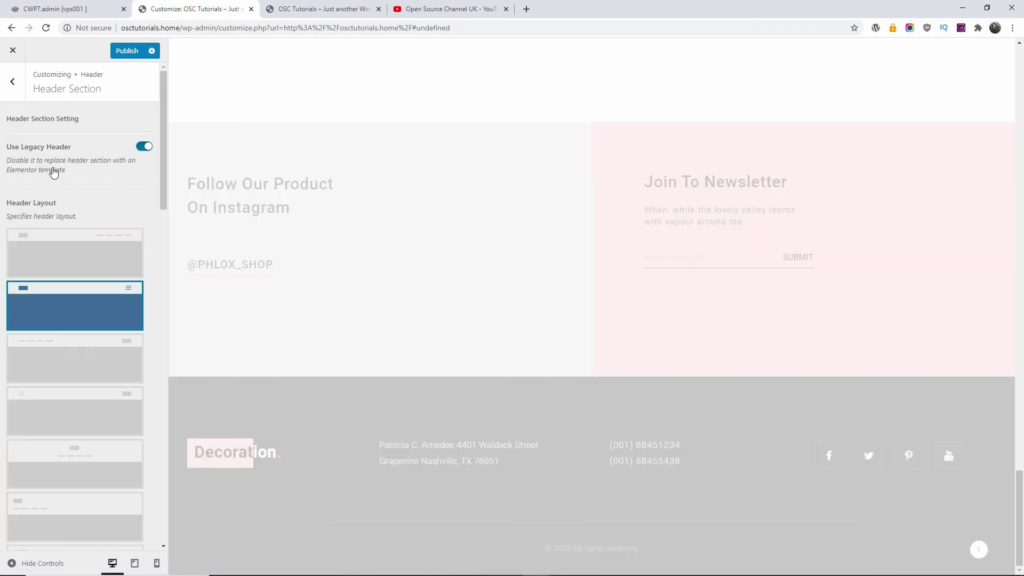
pyautogui.moveTo(165, 165); pyautogui.dragTo(167, 237)
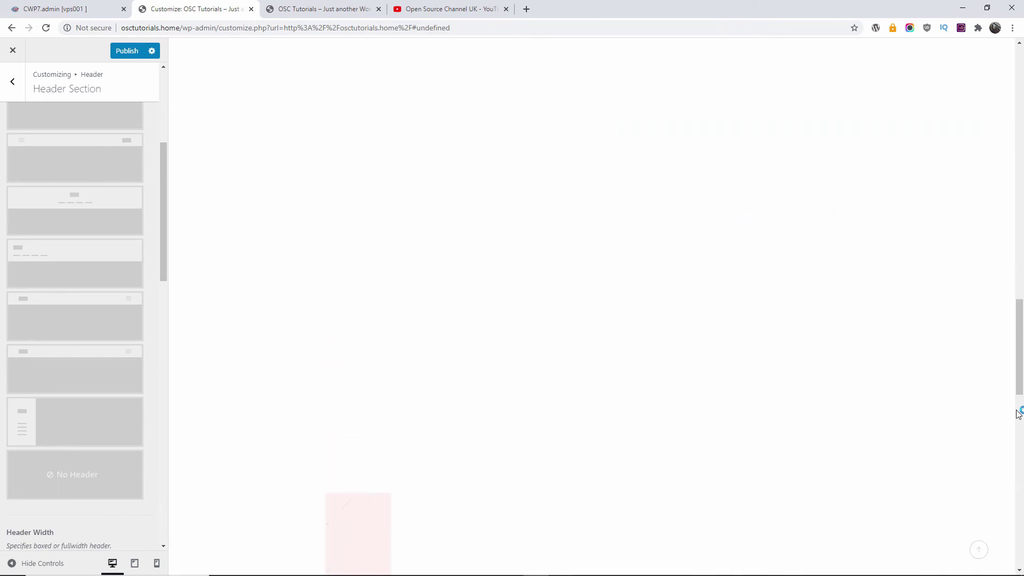
pyautogui.moveTo(1020, 388); pyautogui.dragTo(1022, 112)
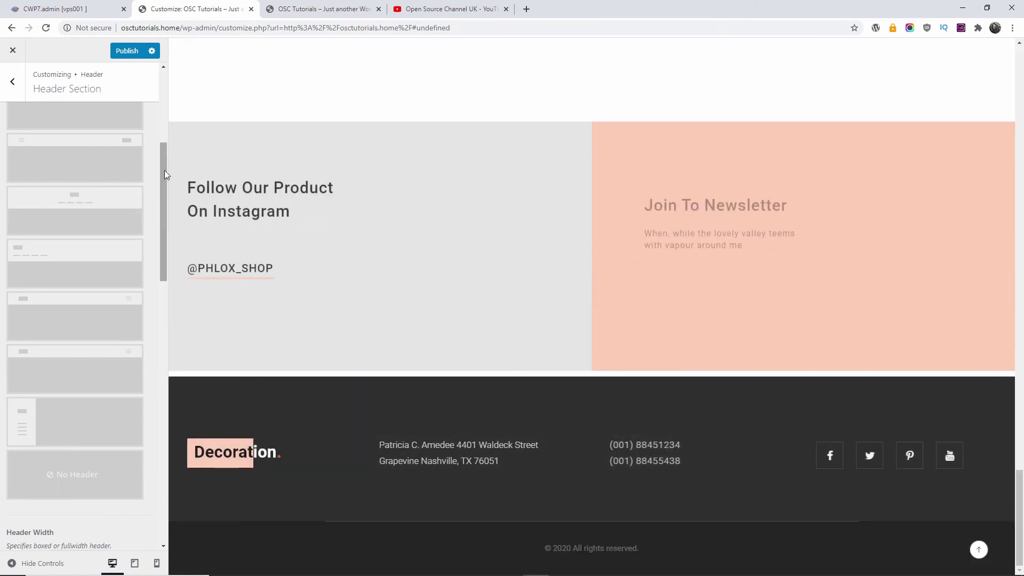
pyautogui.moveTo(164, 171); pyautogui.dragTo(166, 99)
pyautogui.click(1020, 92)
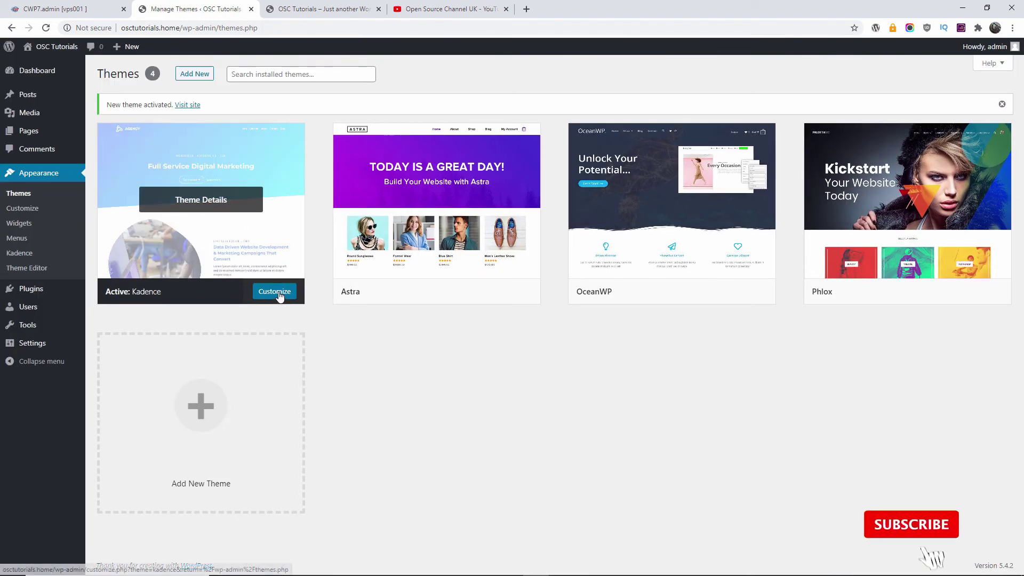
# - Open the customizer for the active Kadence theme and examine its general layout settings
pyautogui.click(275, 293)
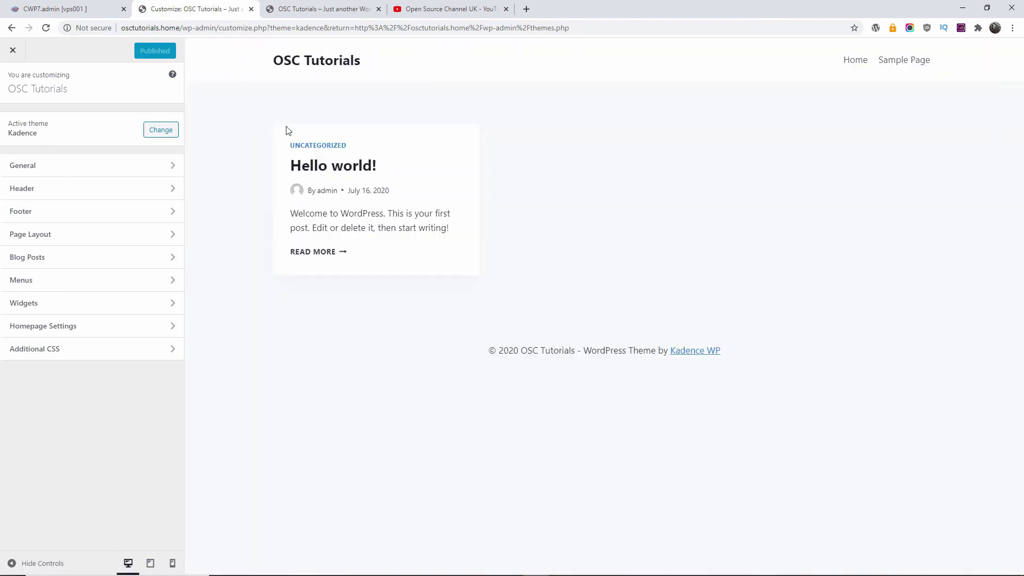
pyautogui.click(146, 166)
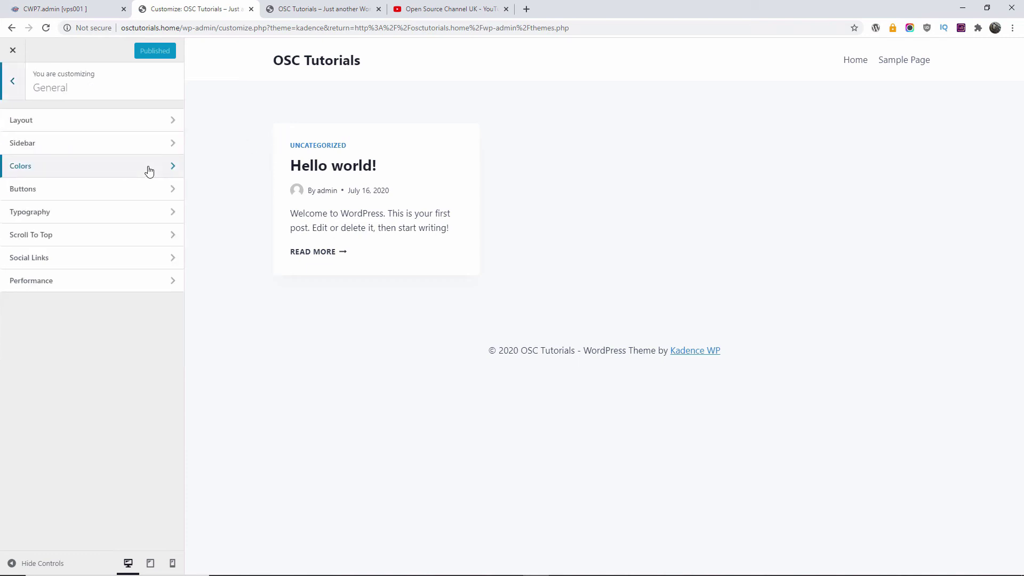
pyautogui.click(104, 120)
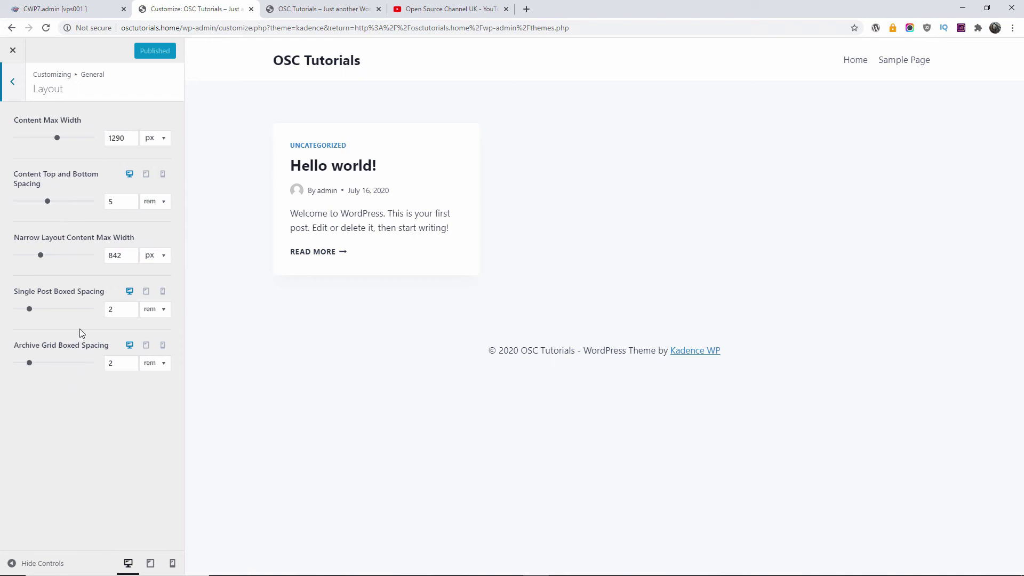
pyautogui.click(12, 88)
# - In the general sidebar settings, set the widget spacing to 1.68 em and the sidebar width to 39%
pyautogui.click(38, 145)
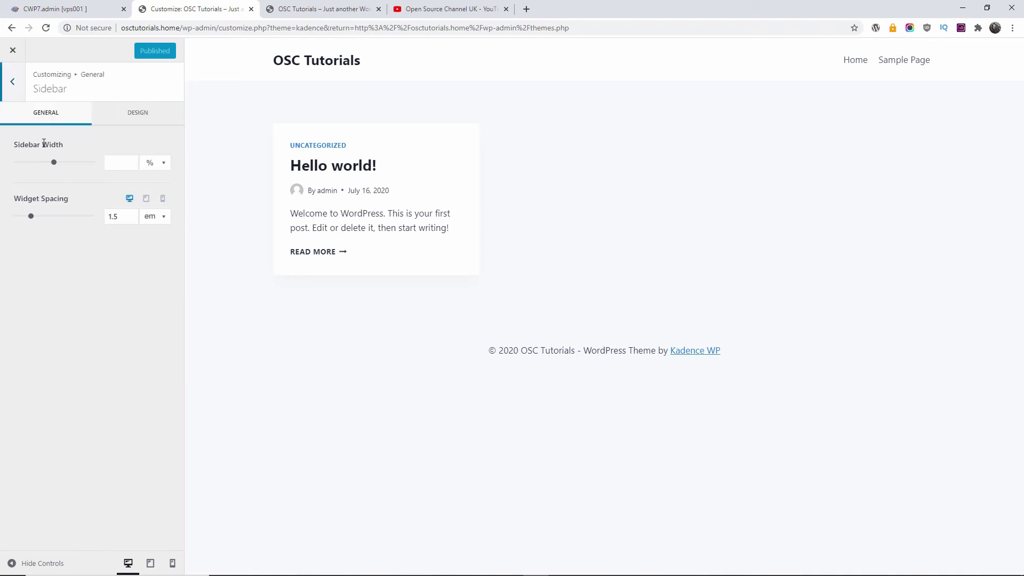
pyautogui.click(138, 113)
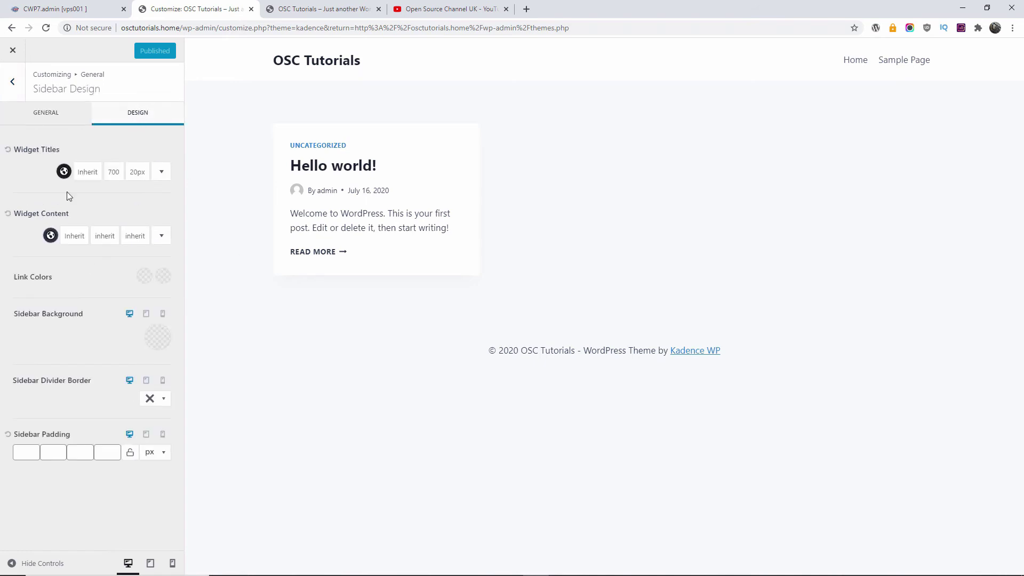
pyautogui.click(45, 114)
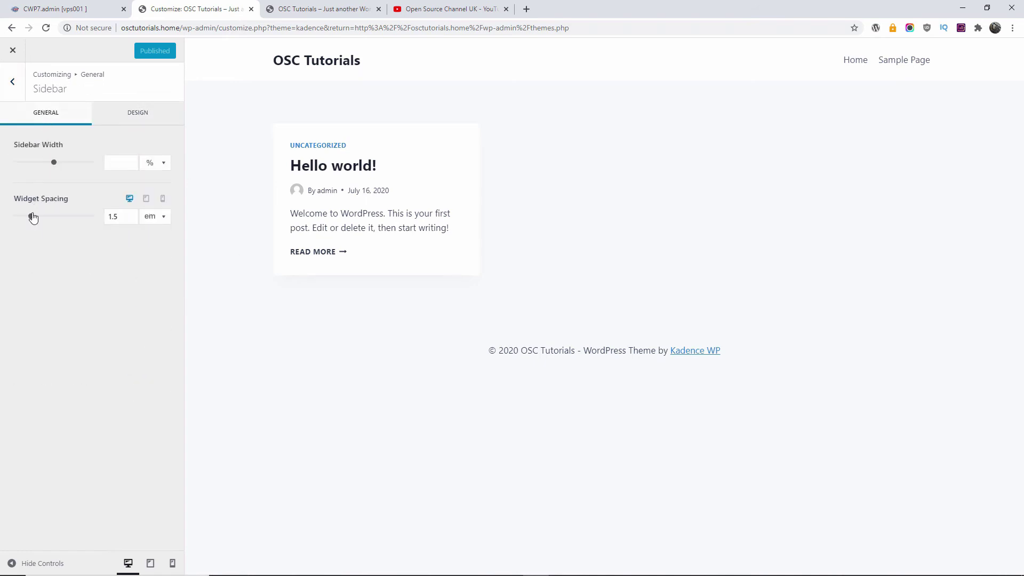
pyautogui.moveTo(32, 217)
pyautogui.mouseDown()
pyautogui.moveTo(48, 219)
pyautogui.moveTo(32, 217)
pyautogui.mouseUp()
pyautogui.moveTo(54, 167); pyautogui.dragTo(62, 167)
pyautogui.click(156, 168)
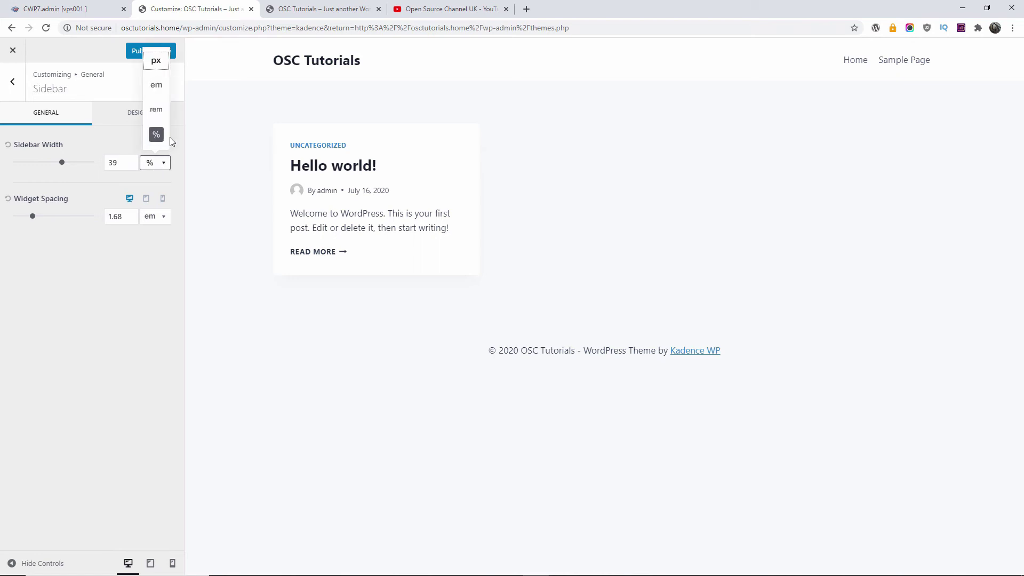
pyautogui.click(144, 276)
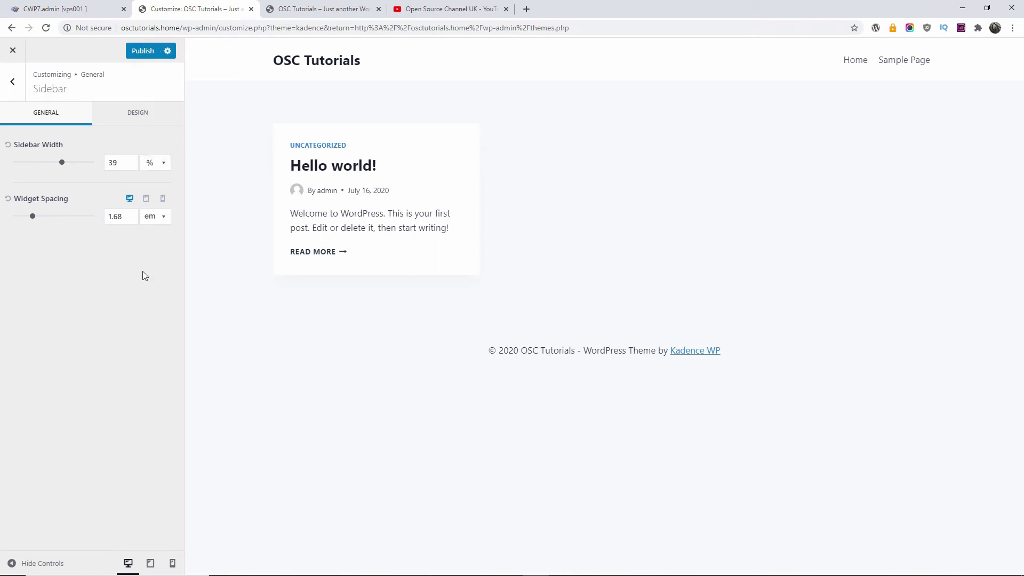
pyautogui.click(15, 95)
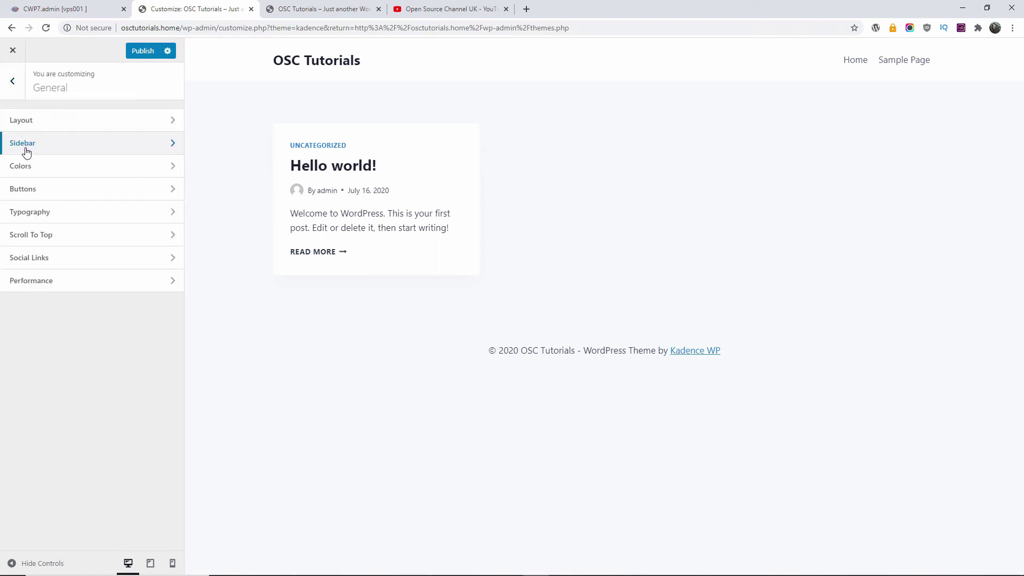
# - In the general color settings, try Global Palettes 2 and 3, return to Palette 1, and inspect the initial link color's picker
pyautogui.click(24, 167)
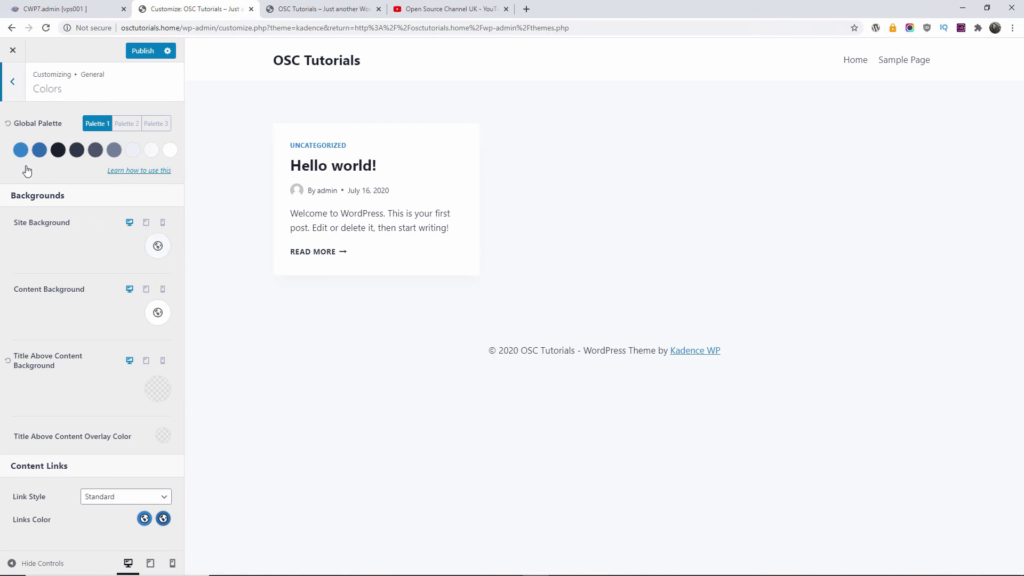
pyautogui.click(127, 124)
pyautogui.click(154, 124)
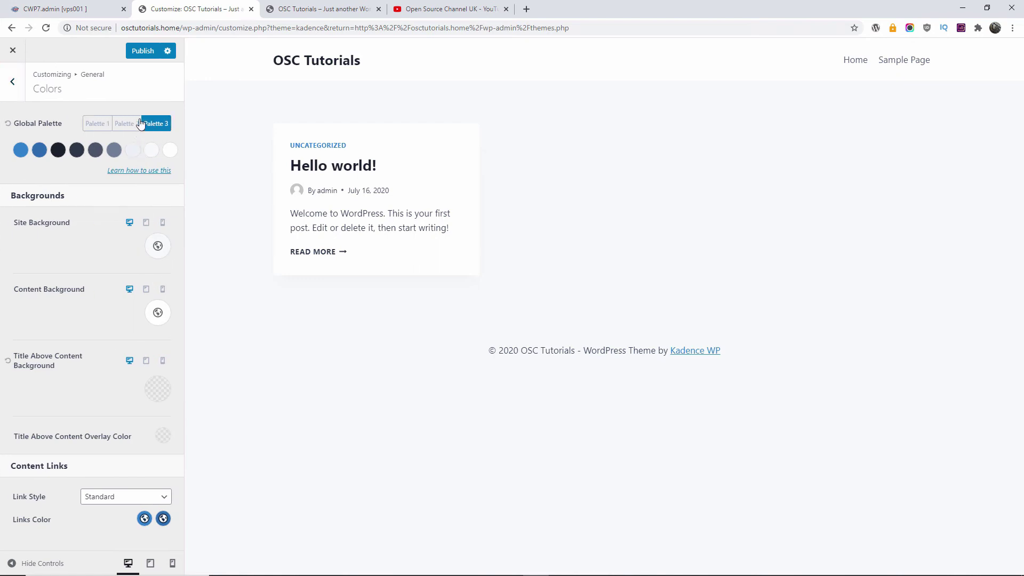
pyautogui.click(97, 124)
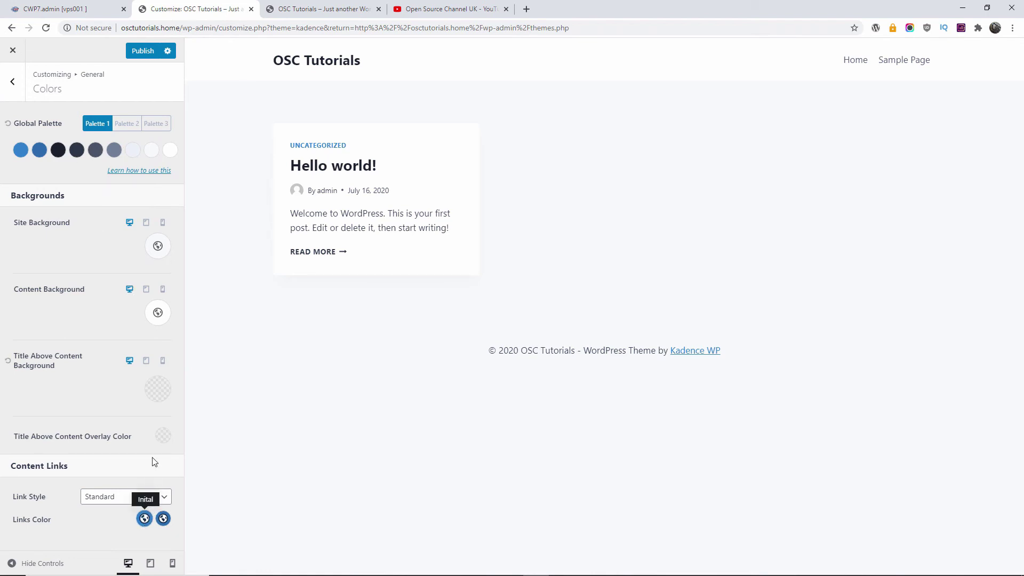
pyautogui.click(144, 518)
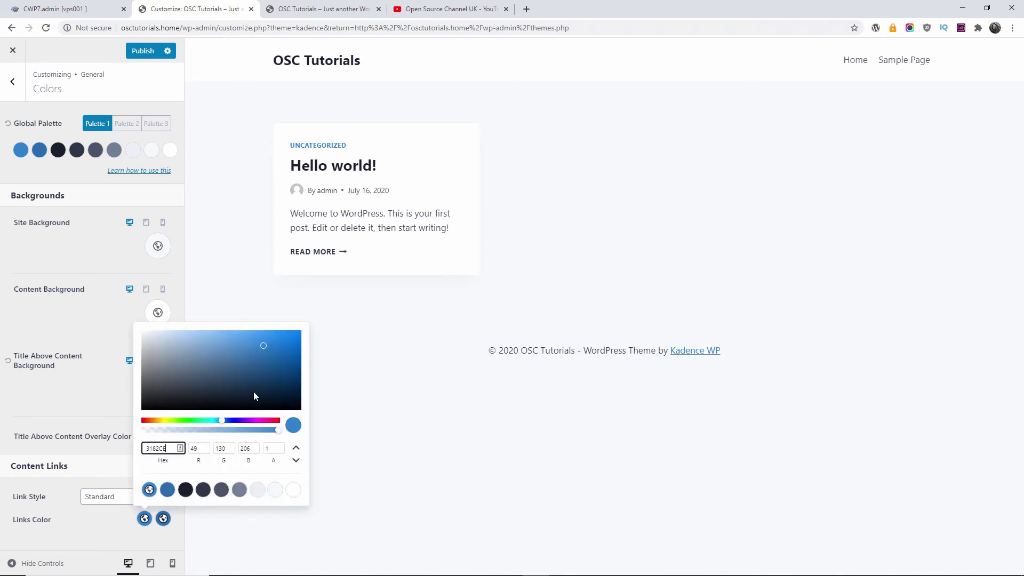
pyautogui.click(365, 463)
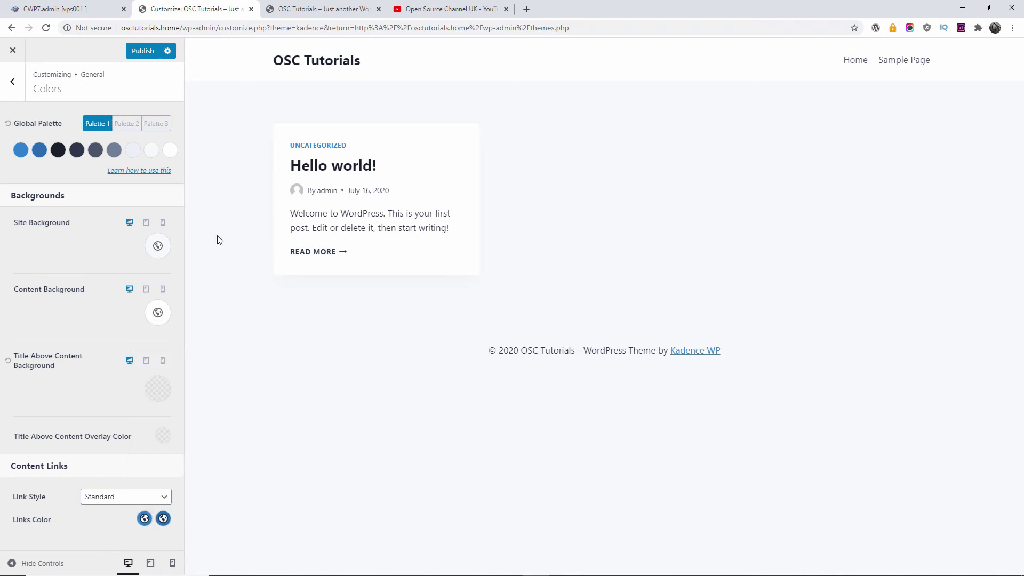
pyautogui.click(13, 83)
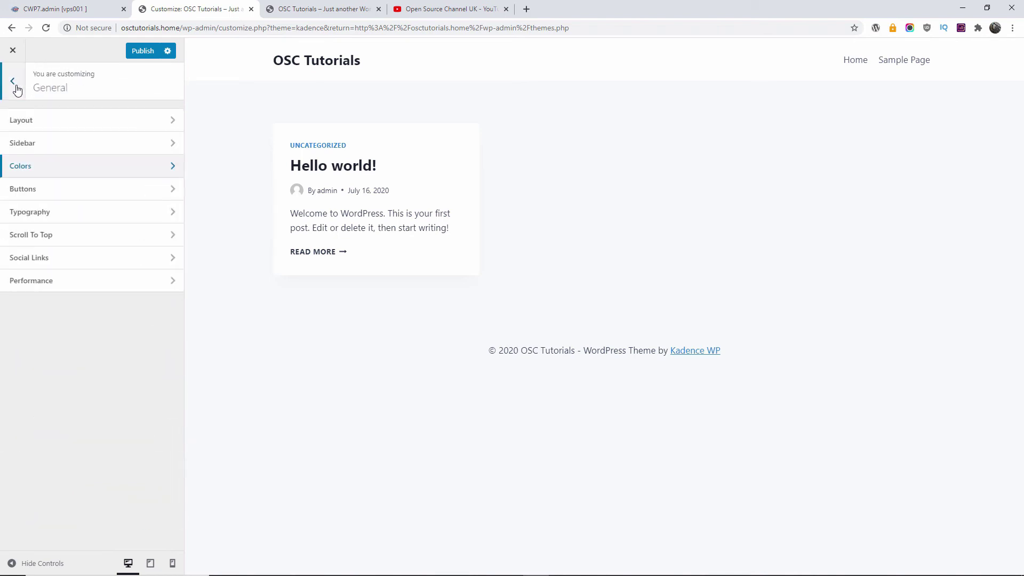
# - Examine the general sidebar's design settings for widget titles, widget content, link colors, background and padding
pyautogui.click(41, 149)
pyautogui.click(152, 119)
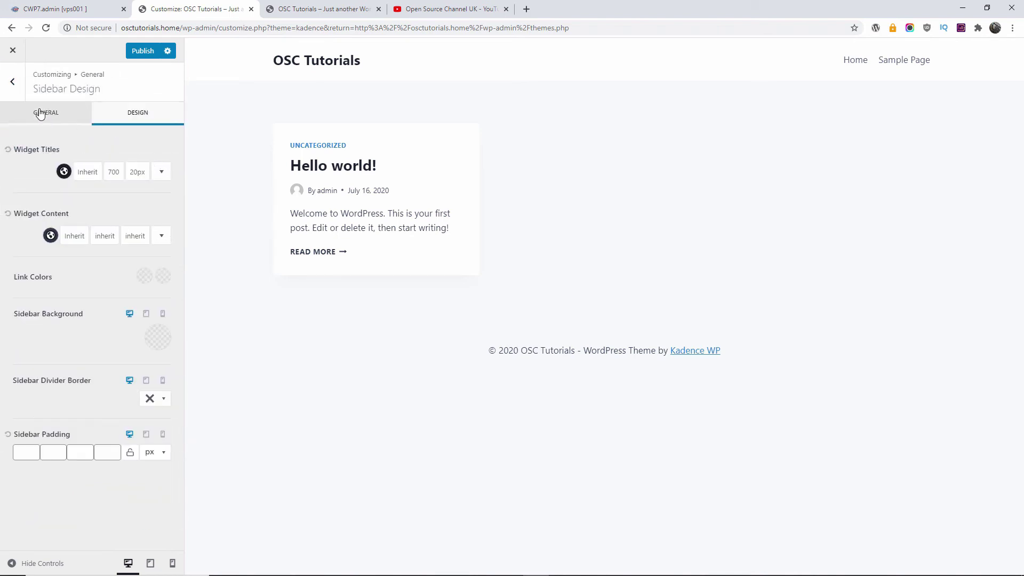
pyautogui.click(15, 84)
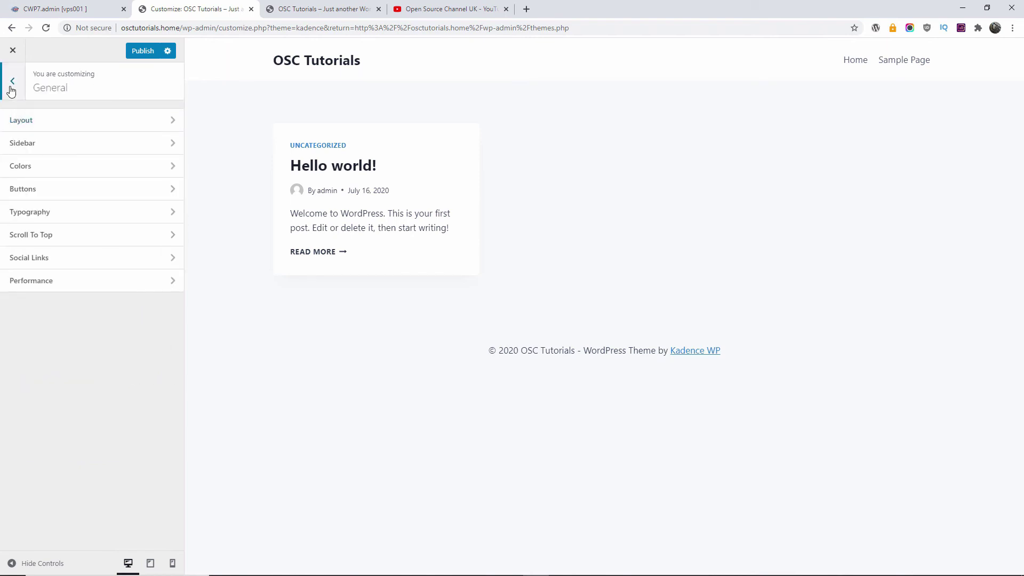
pyautogui.click(11, 86)
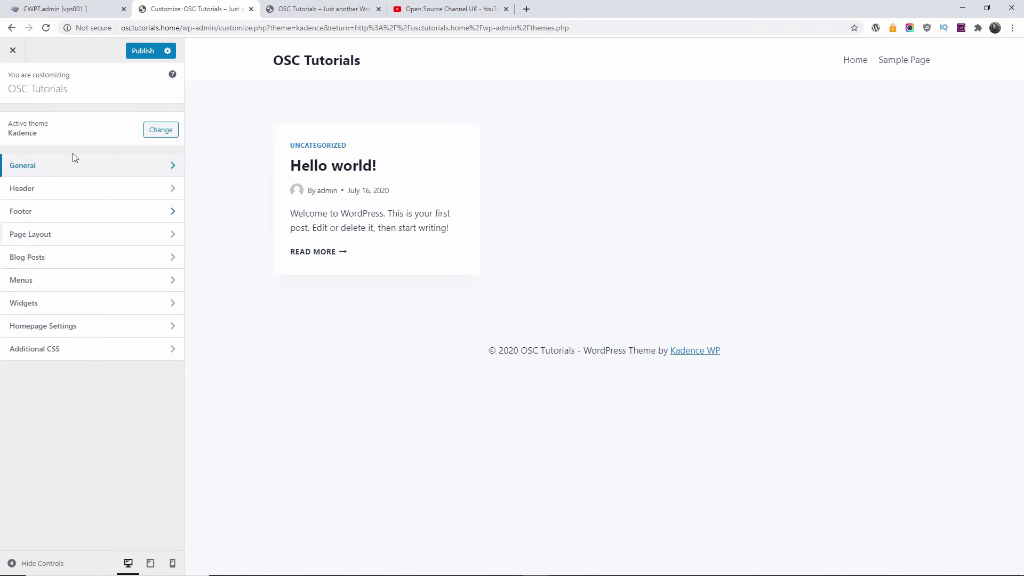
pyautogui.click(70, 167)
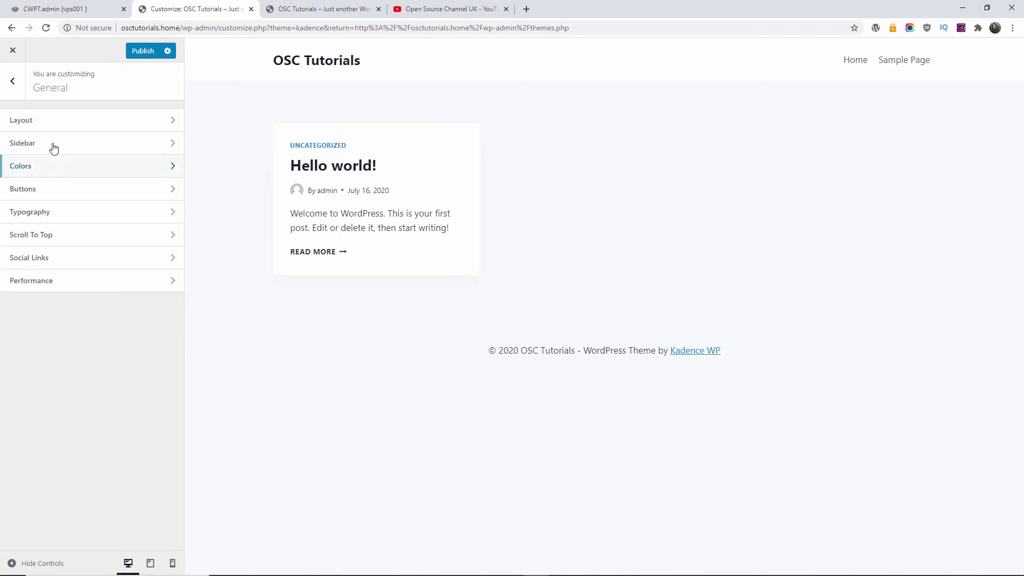
# - Examine the general button settings and the typography settings for the base font, headings and title above content
pyautogui.click(59, 191)
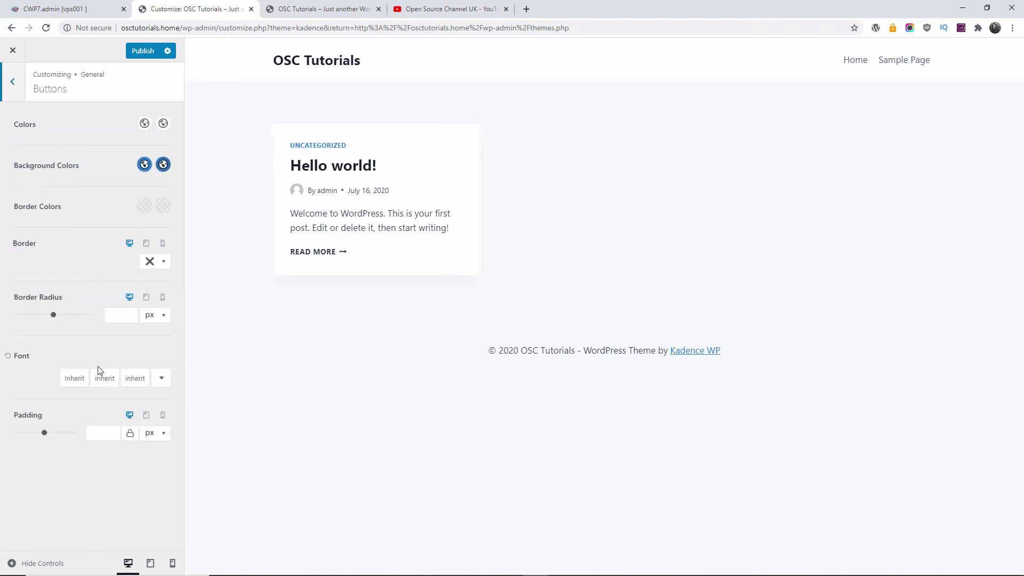
pyautogui.click(13, 88)
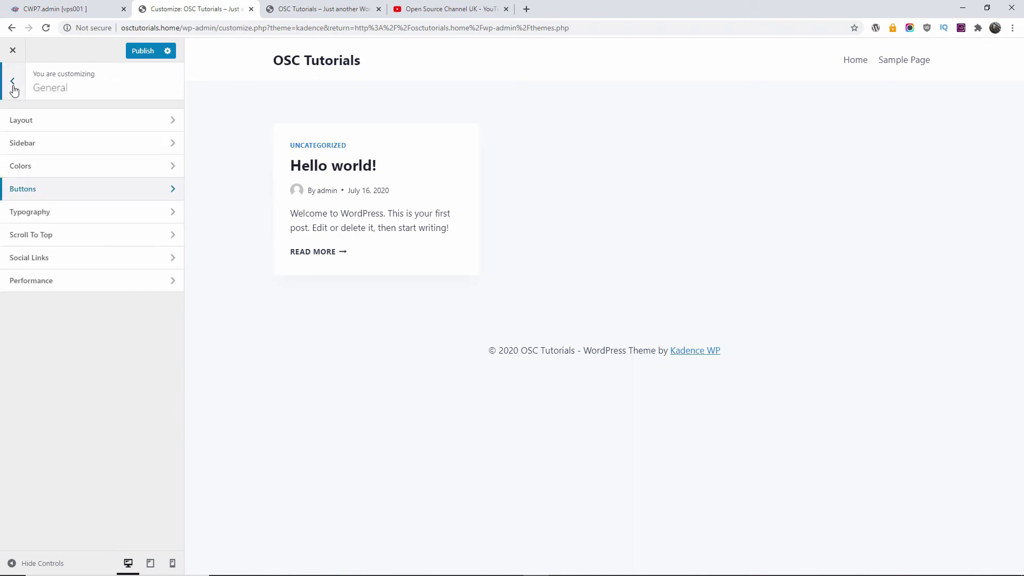
pyautogui.click(39, 211)
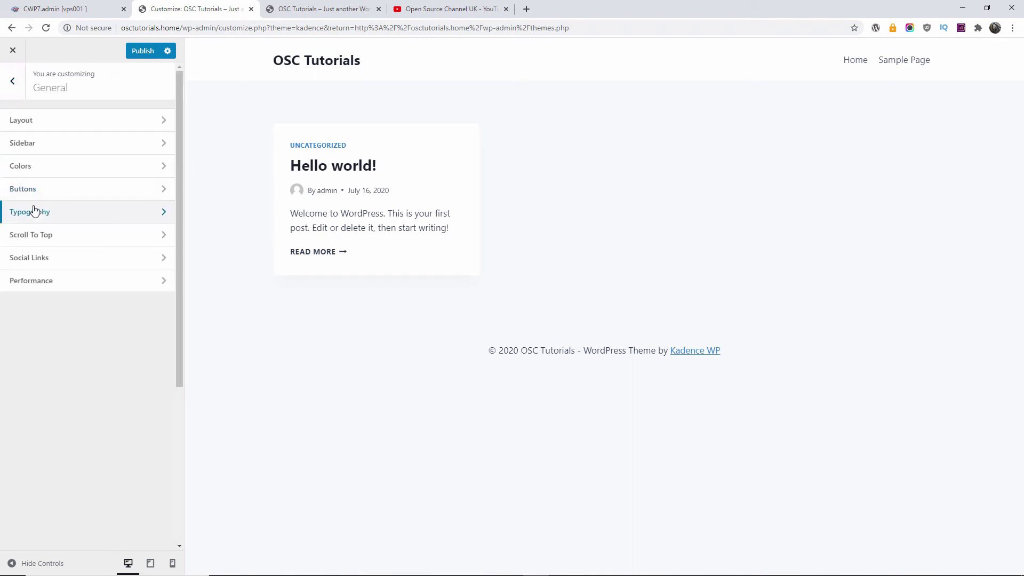
pyautogui.moveTo(178, 203); pyautogui.dragTo(179, 326)
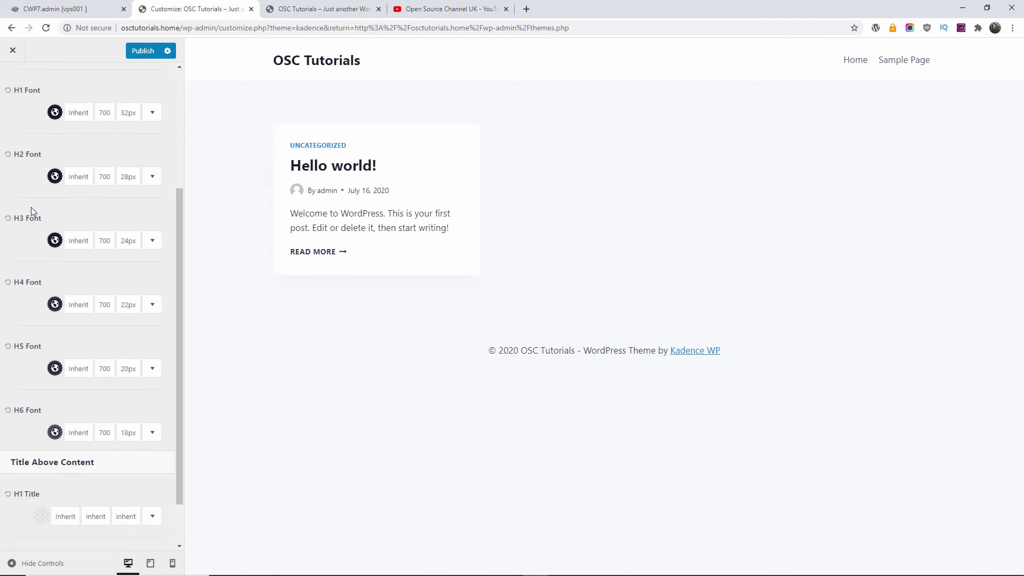
pyautogui.scroll(-1, 80, 275)
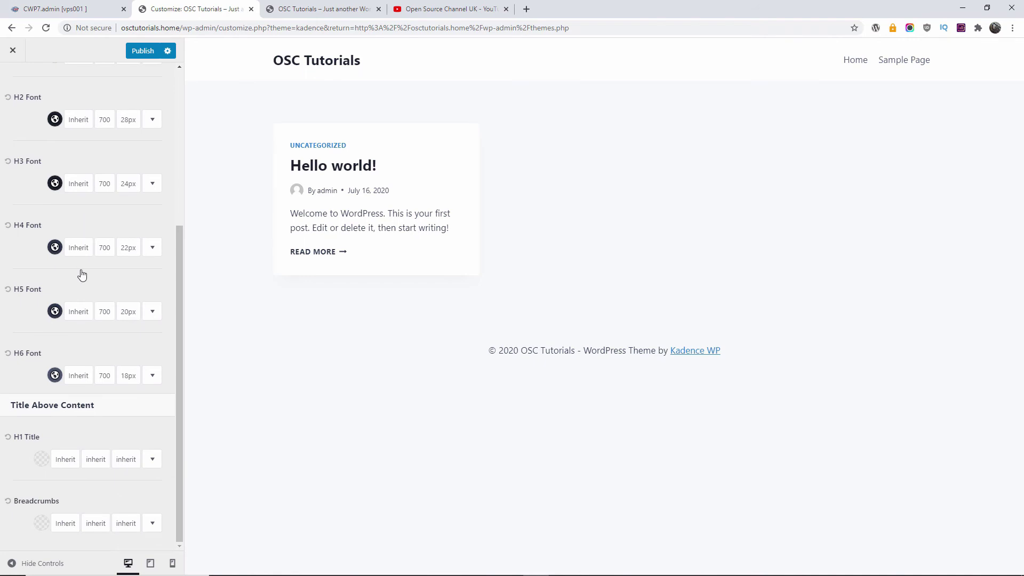
pyautogui.scroll(5, 87, 251)
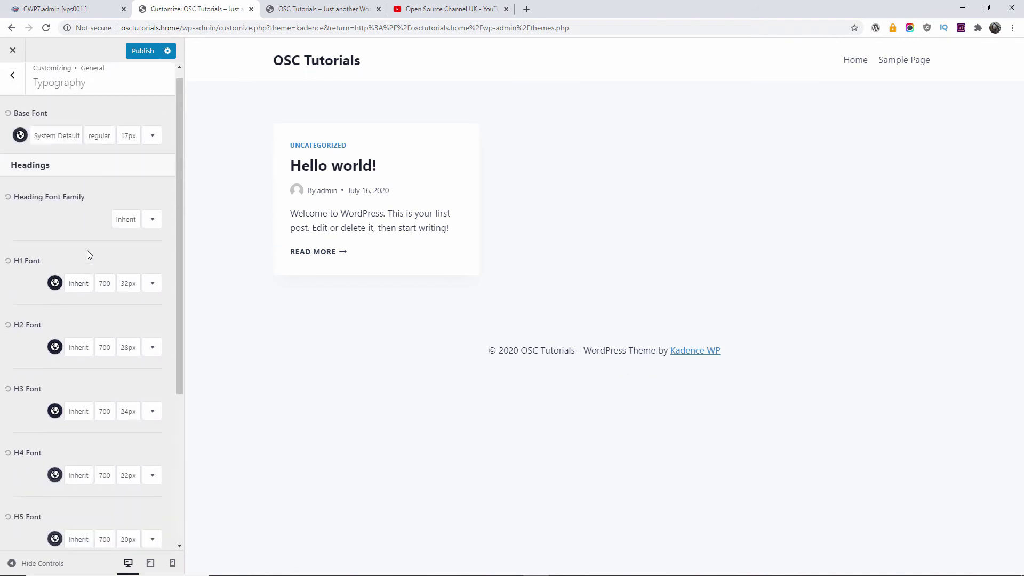
pyautogui.click(12, 83)
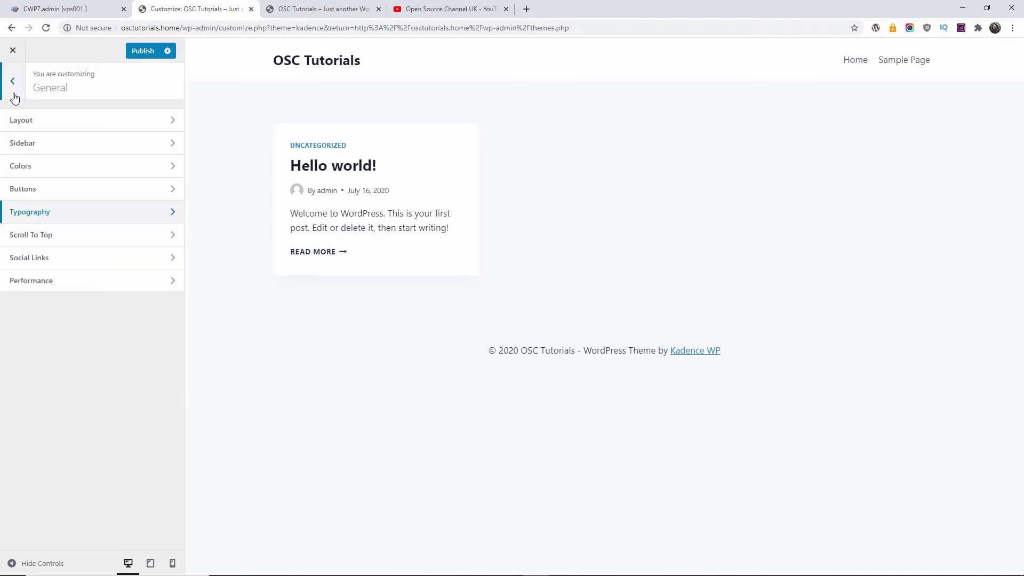
# - Enable Scroll To Top with the bold chevron icon, right alignment and an icon size of 1.98 em
pyautogui.click(54, 240)
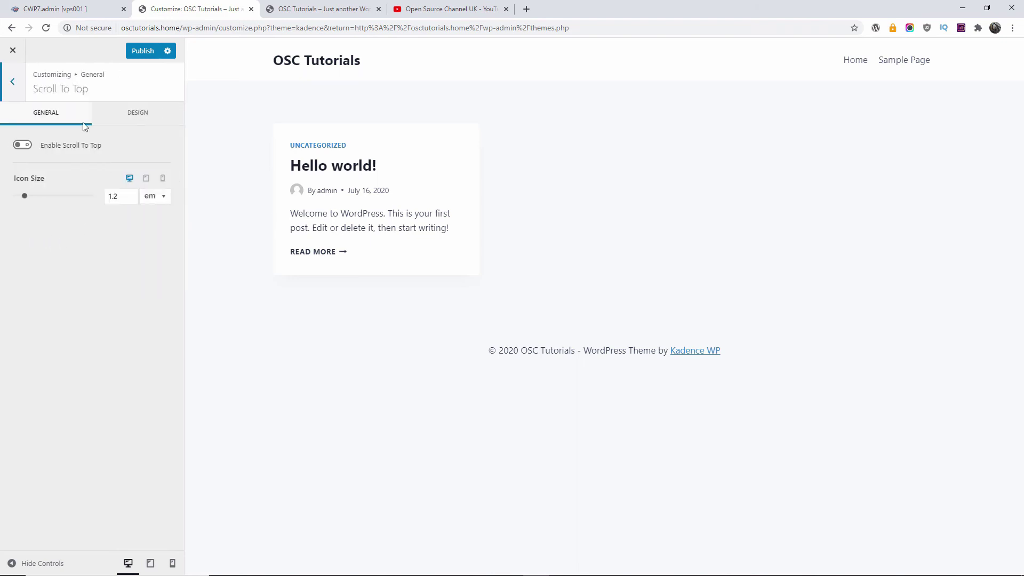
pyautogui.click(23, 145)
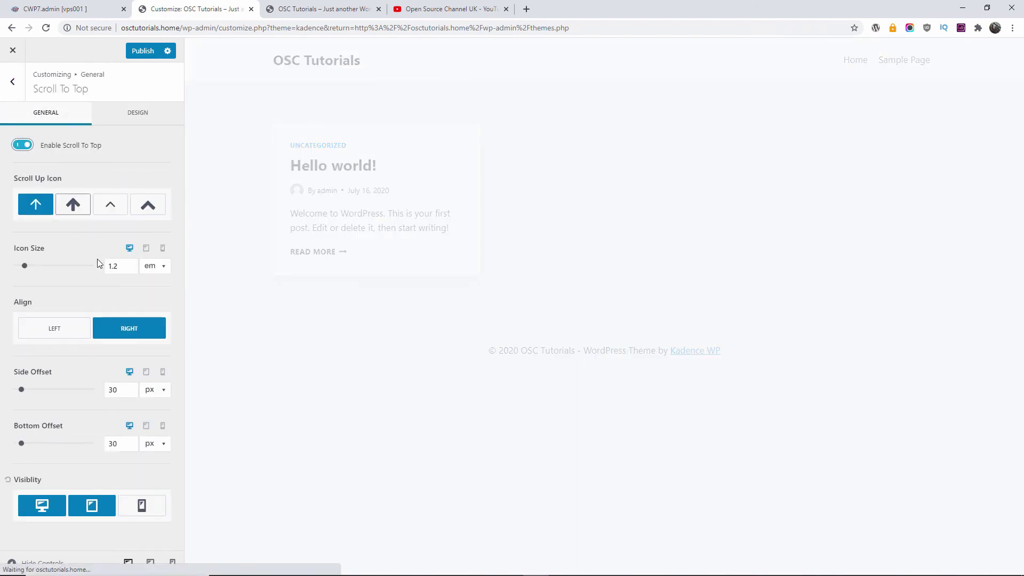
pyautogui.click(69, 205)
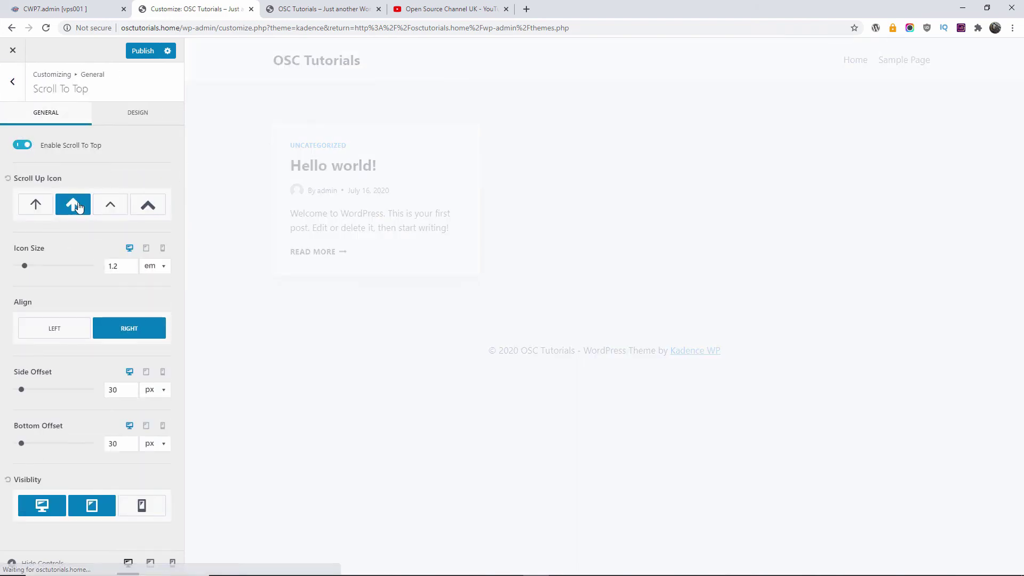
pyautogui.click(111, 208)
pyautogui.click(157, 217)
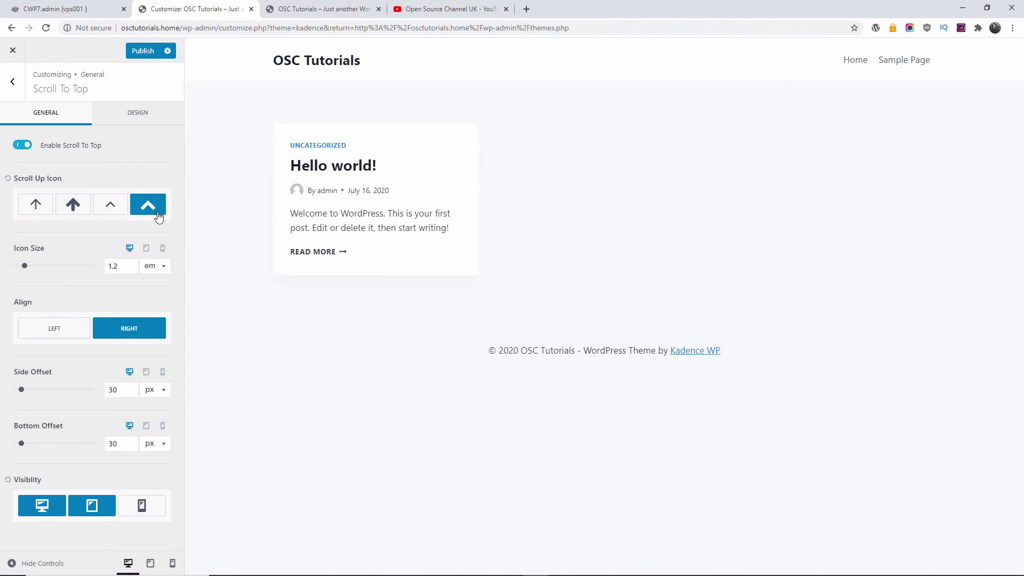
pyautogui.click(58, 332)
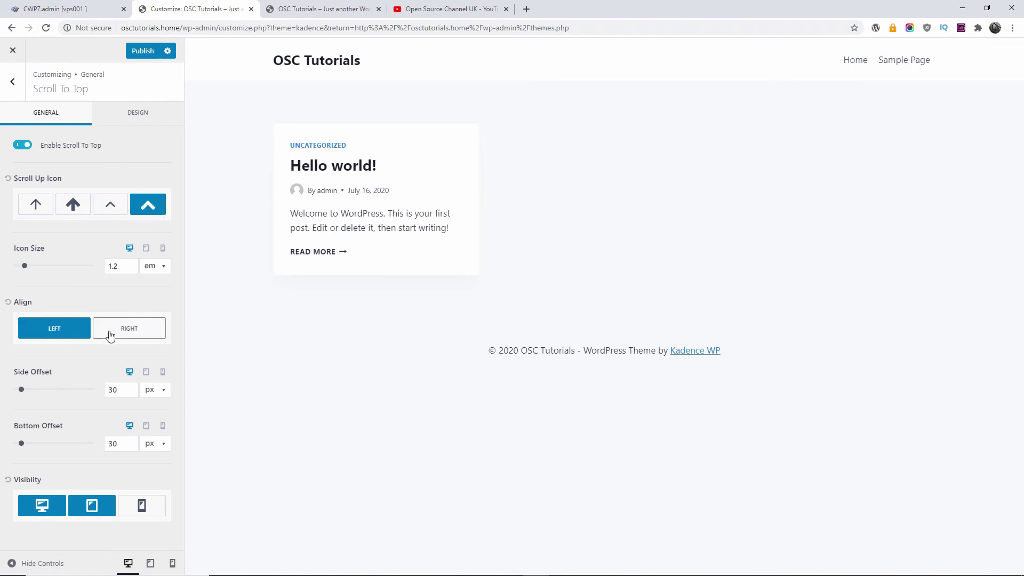
pyautogui.click(110, 333)
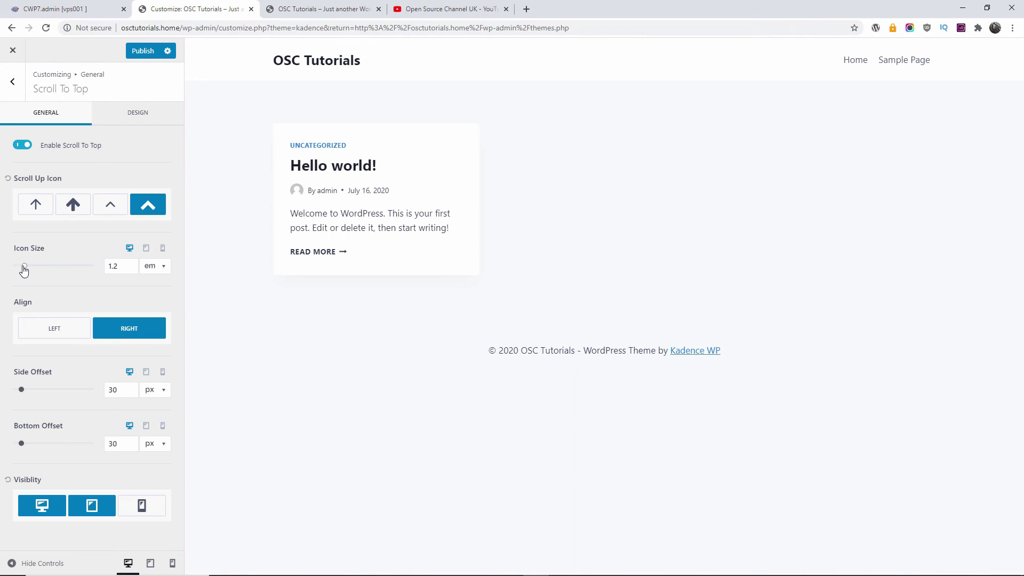
pyautogui.moveTo(25, 265); pyautogui.dragTo(30, 267)
# - Compare the filled and outline scroll button styles, keep Outline, and disable Scroll To Top
pyautogui.click(127, 119)
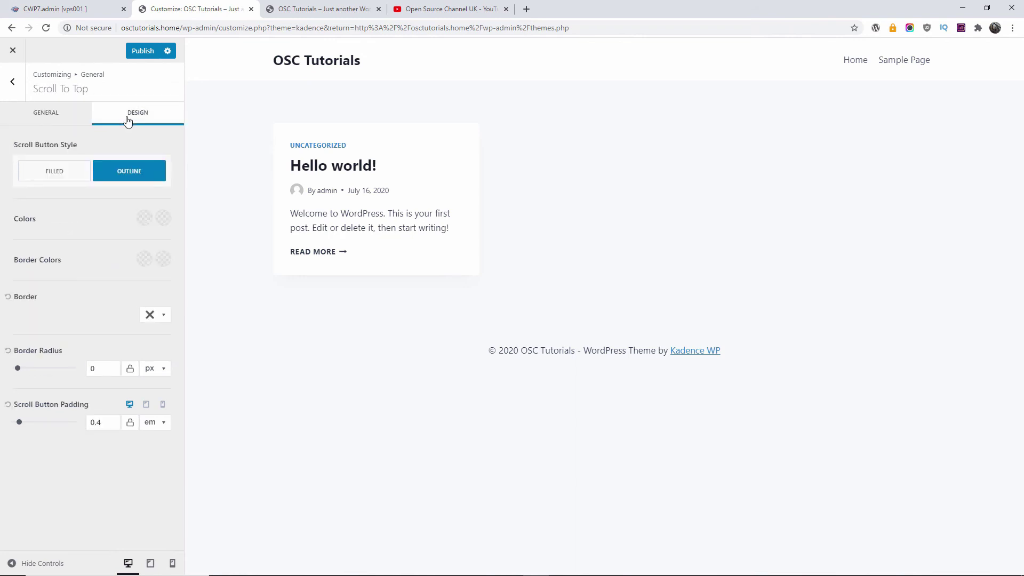
pyautogui.click(62, 175)
pyautogui.click(118, 175)
pyautogui.click(86, 116)
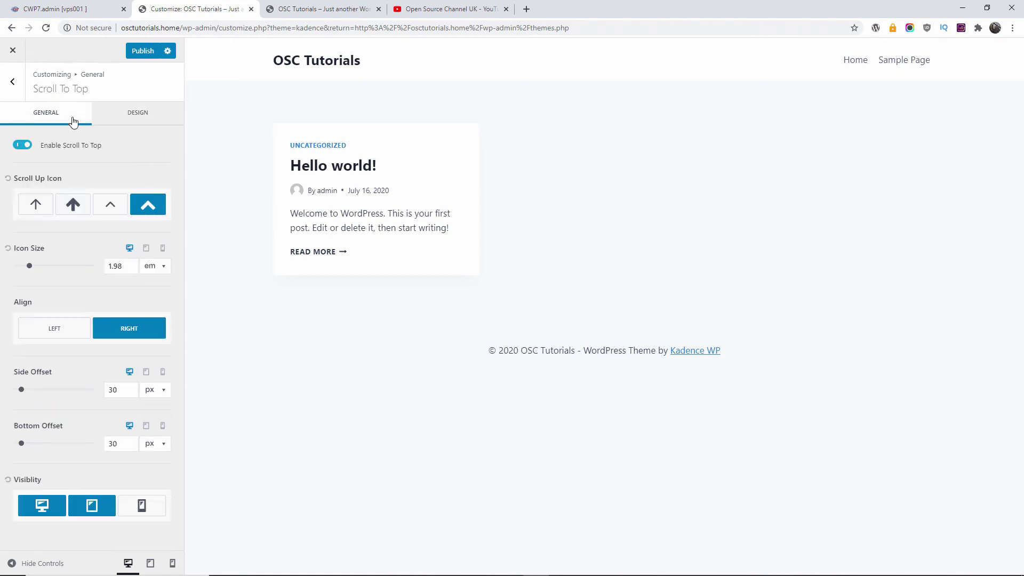
pyautogui.click(23, 145)
pyautogui.click(12, 95)
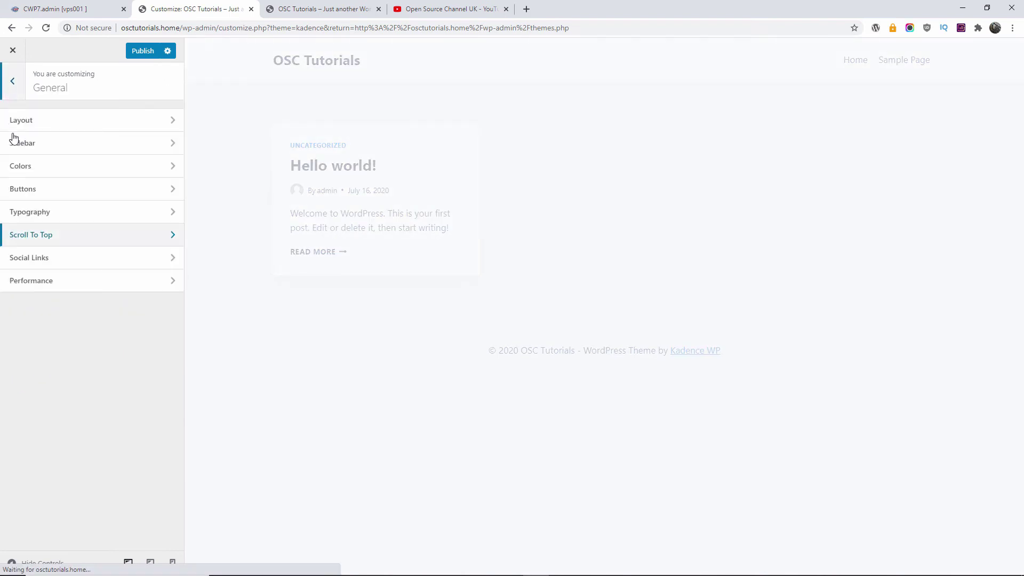
# - Look through the social network link fields in the general Social Links settings
pyautogui.click(22, 258)
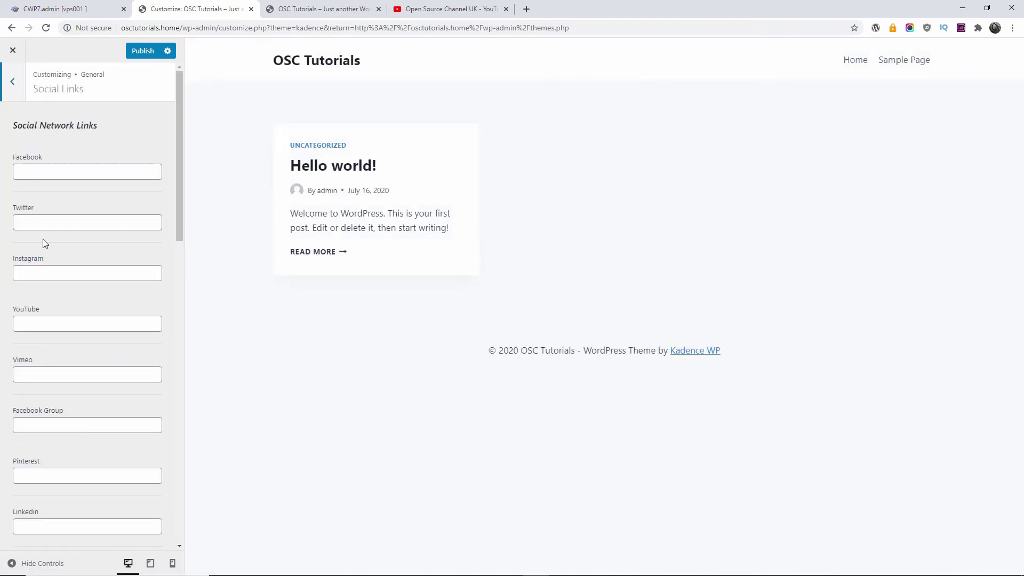
pyautogui.moveTo(179, 213); pyautogui.dragTo(185, 106)
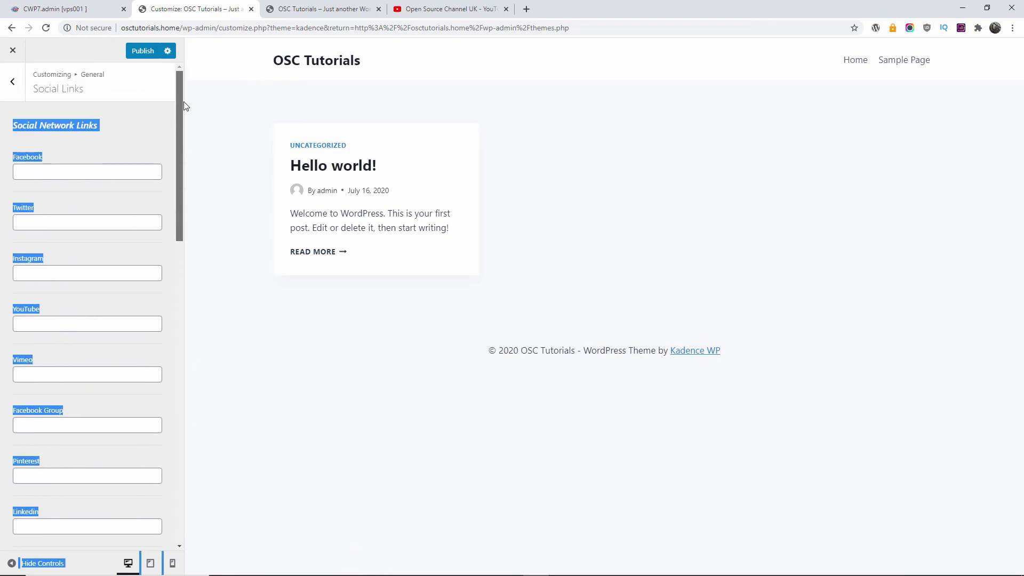
pyautogui.click(19, 92)
# - In the general performance settings, toggle CSS Preload off and back on
pyautogui.click(27, 286)
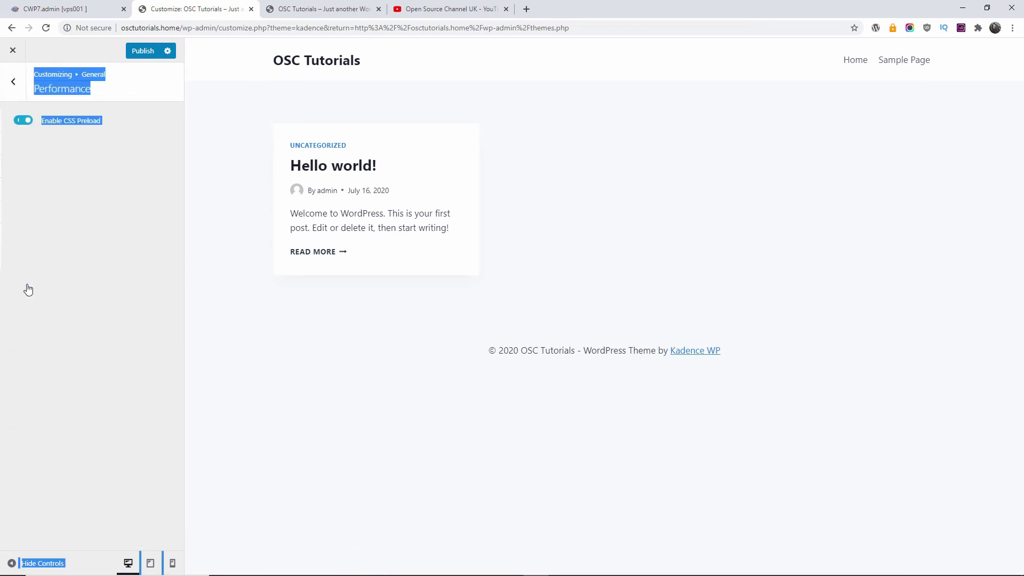
pyautogui.click(53, 190)
pyautogui.click(25, 124)
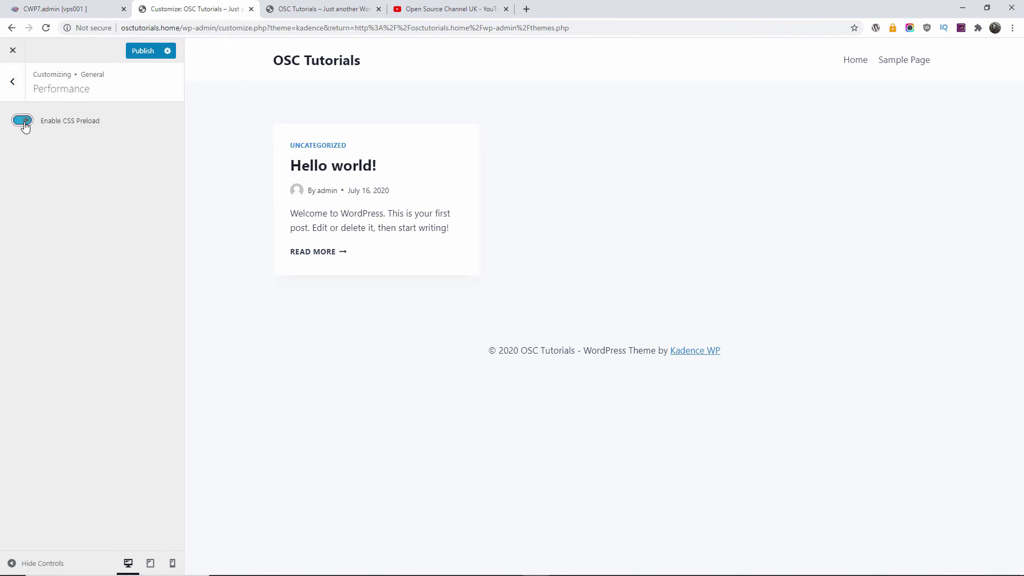
pyautogui.click(23, 123)
pyautogui.click(12, 81)
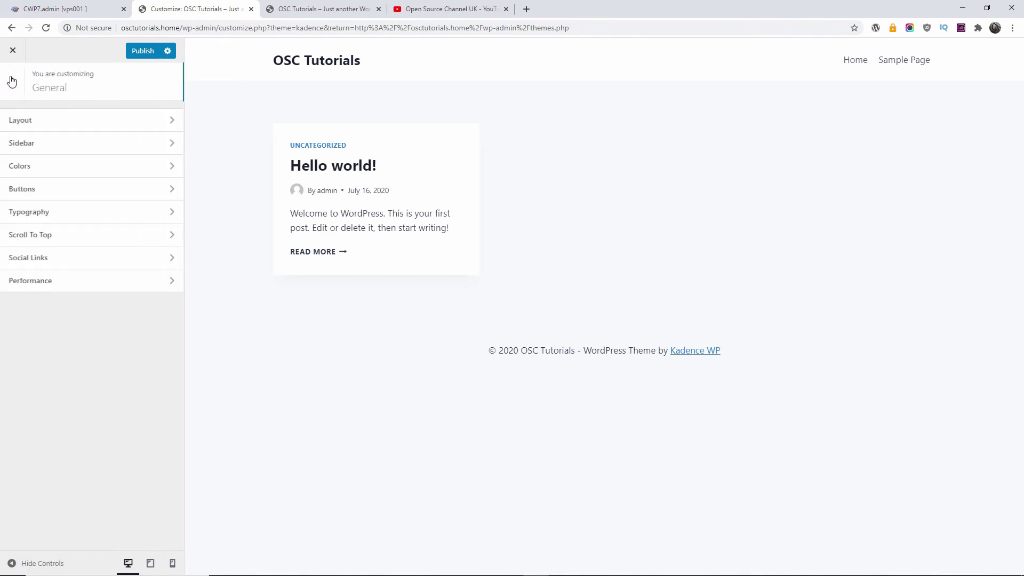
# - Leave the general settings and open the logo's site identity options in the header settings
pyautogui.click(23, 123)
pyautogui.click(13, 86)
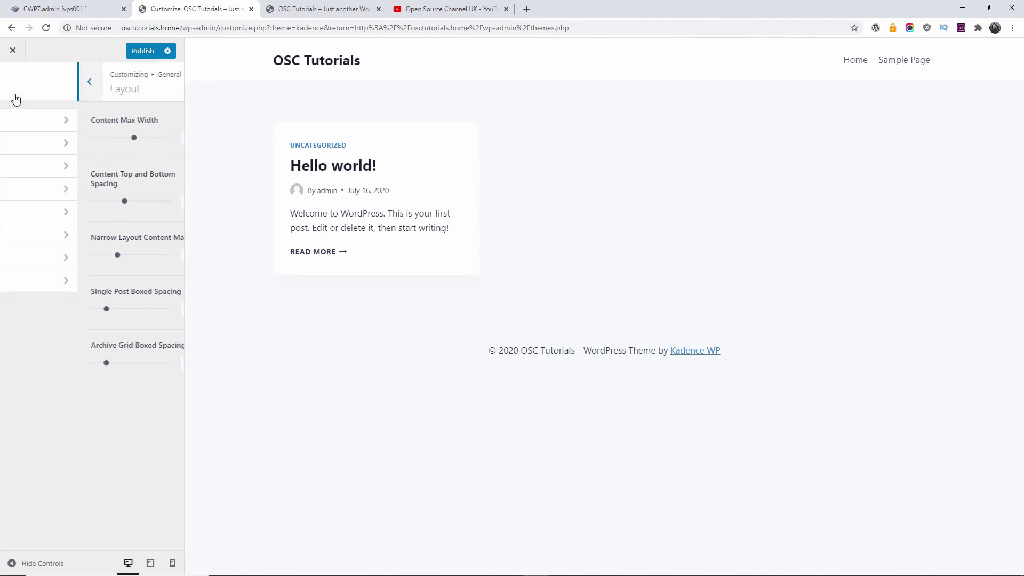
pyautogui.click(19, 92)
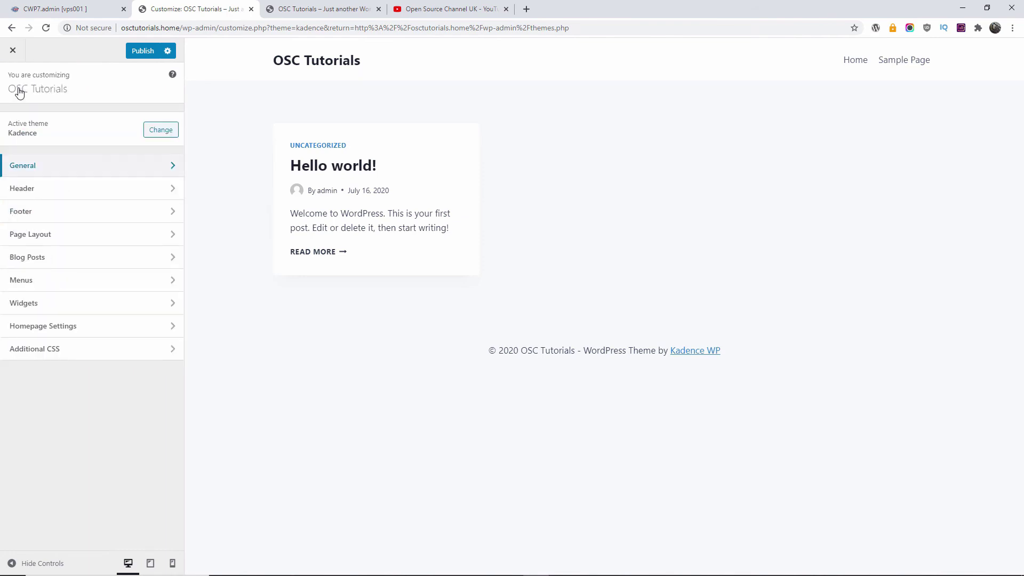
pyautogui.click(20, 194)
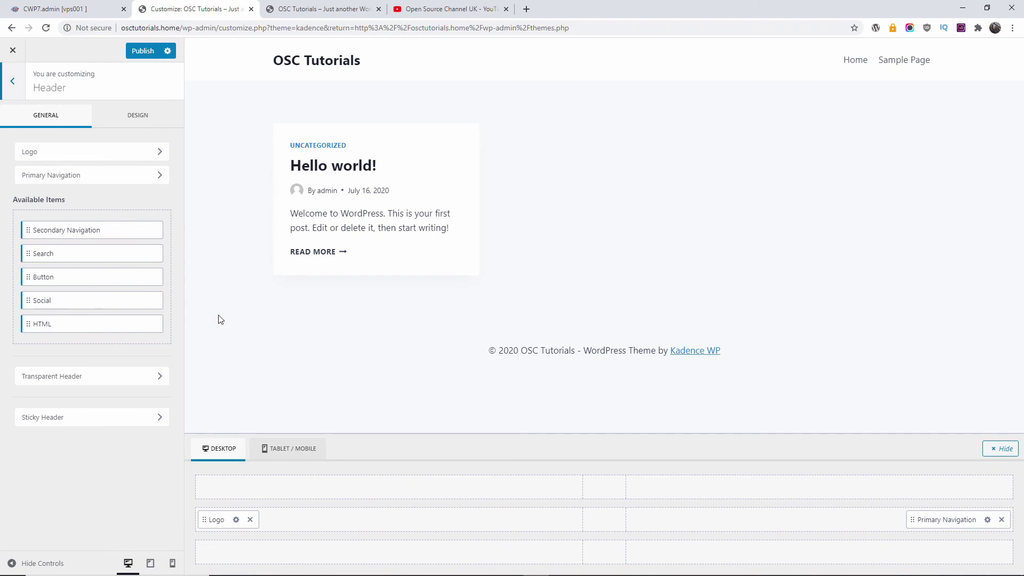
pyautogui.click(122, 154)
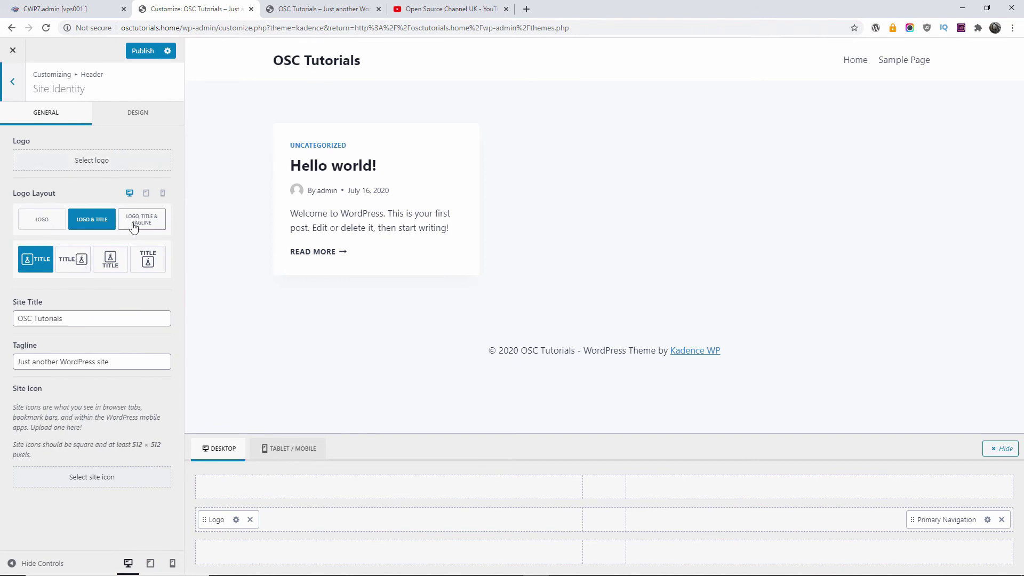
# - Add LOGO-GENERAL-PNG-5.png from the media library as the site logo, cropped to the suggested area
pyautogui.click(103, 163)
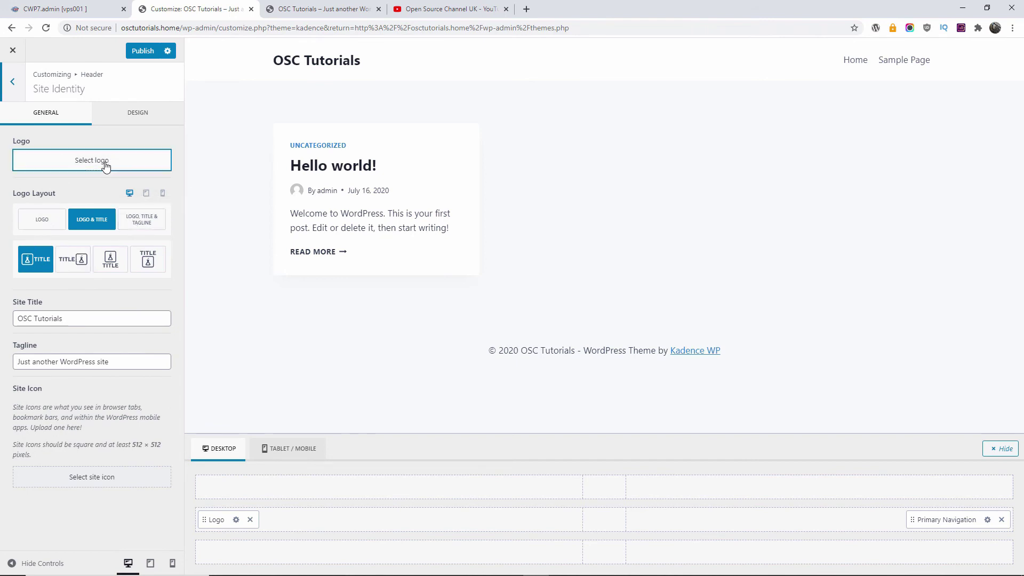
pyautogui.click(109, 90)
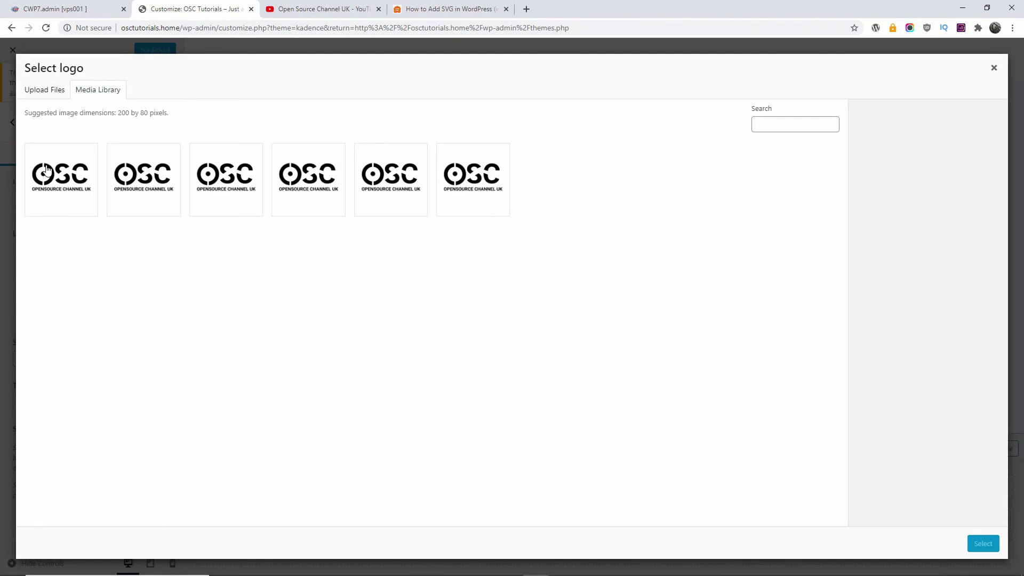
pyautogui.click(47, 169)
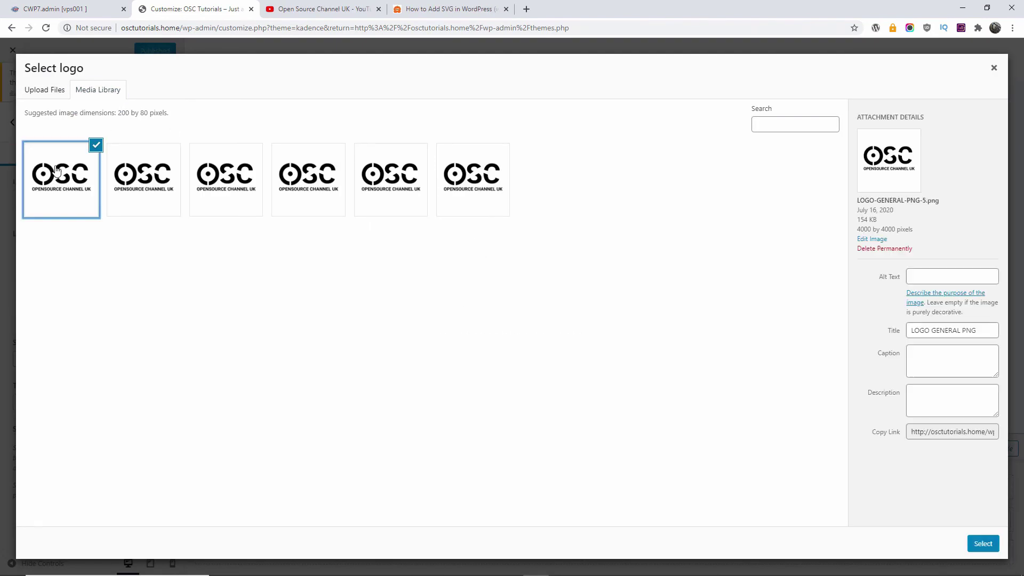
pyautogui.click(984, 545)
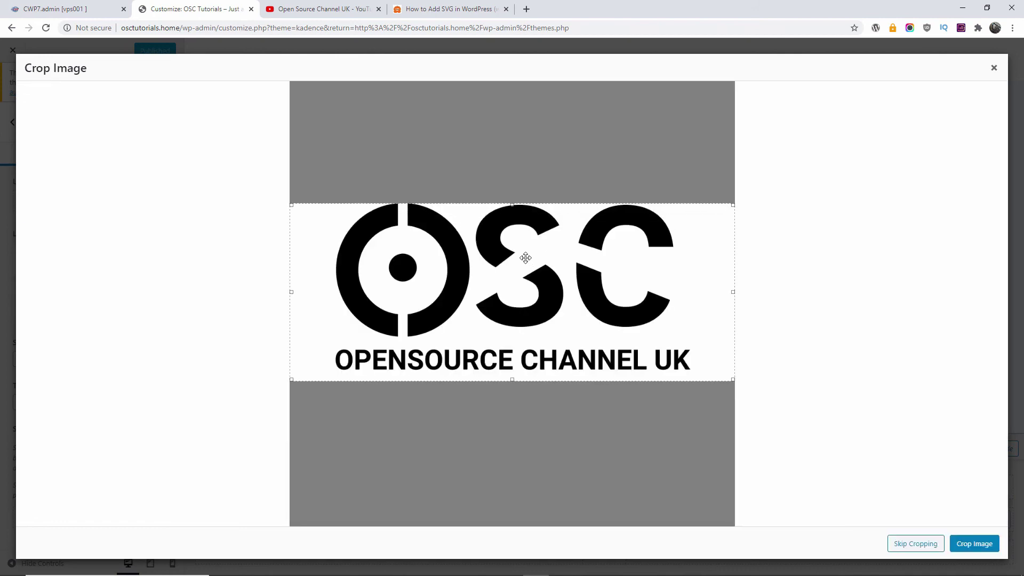
pyautogui.click(975, 545)
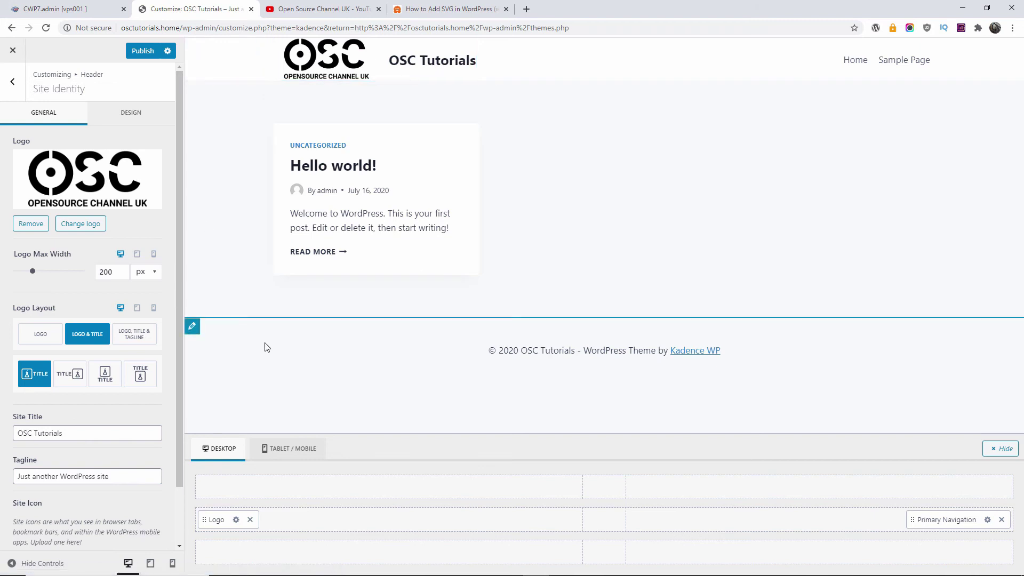
# - Set the logo layout to show only the logo and reduce the logo's maximum width to 186 px
pyautogui.click(45, 336)
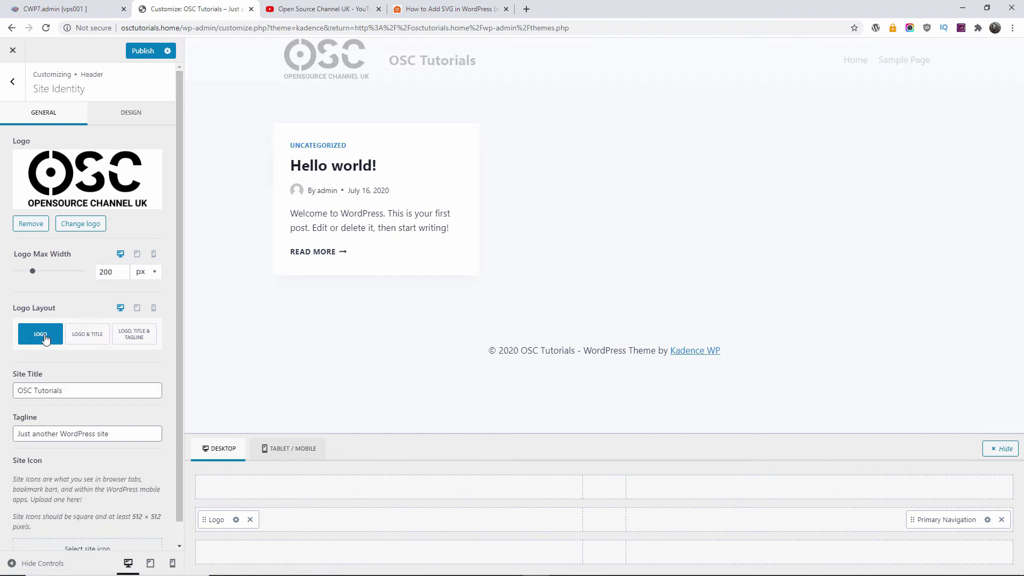
pyautogui.moveTo(33, 272); pyautogui.dragTo(32, 272)
# - Try the logo, title and tagline layout and the different logo and title arrangements, then restore the logo-only layout
pyautogui.click(142, 343)
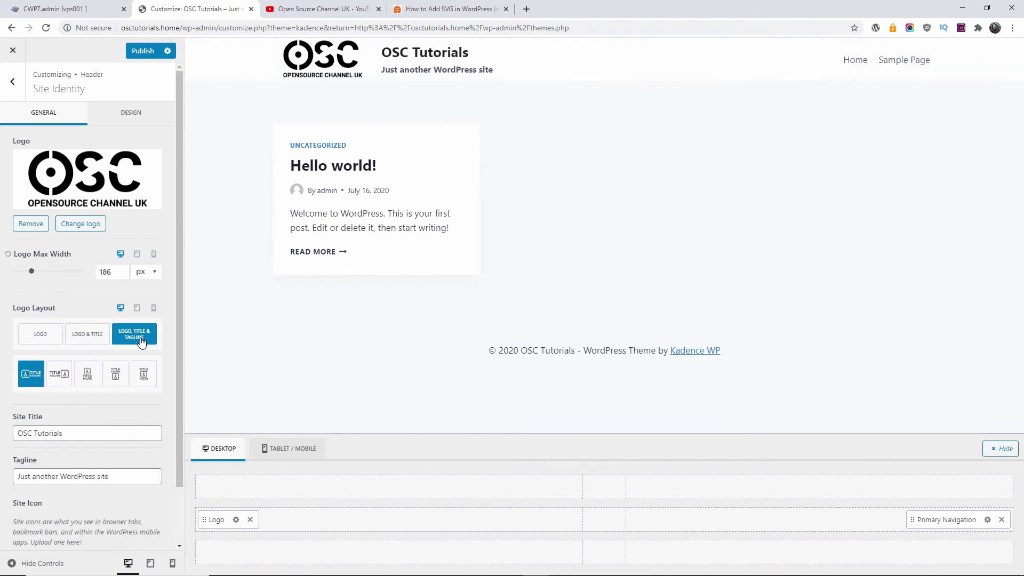
pyautogui.click(107, 342)
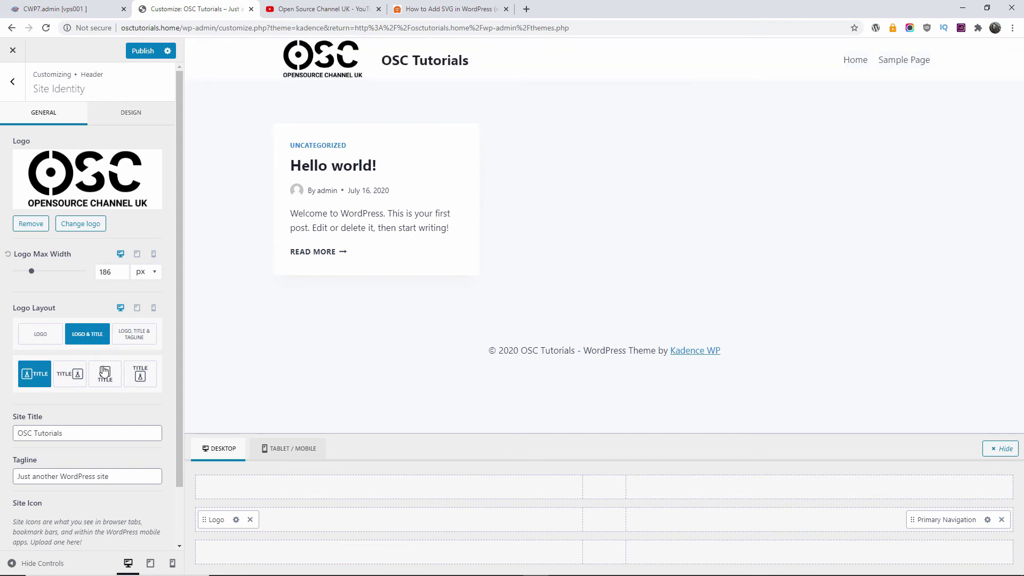
pyautogui.click(73, 383)
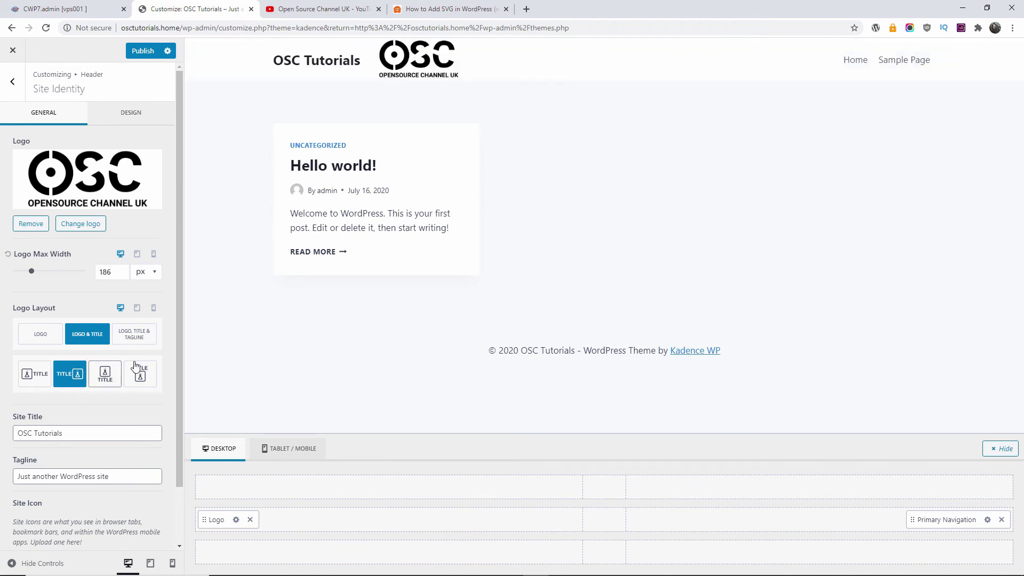
pyautogui.click(110, 383)
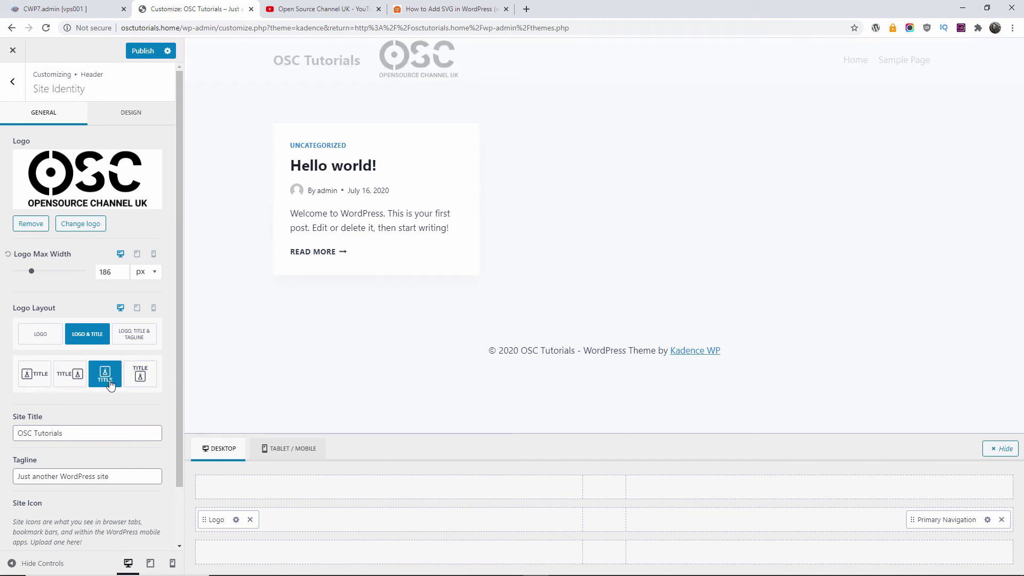
pyautogui.click(140, 368)
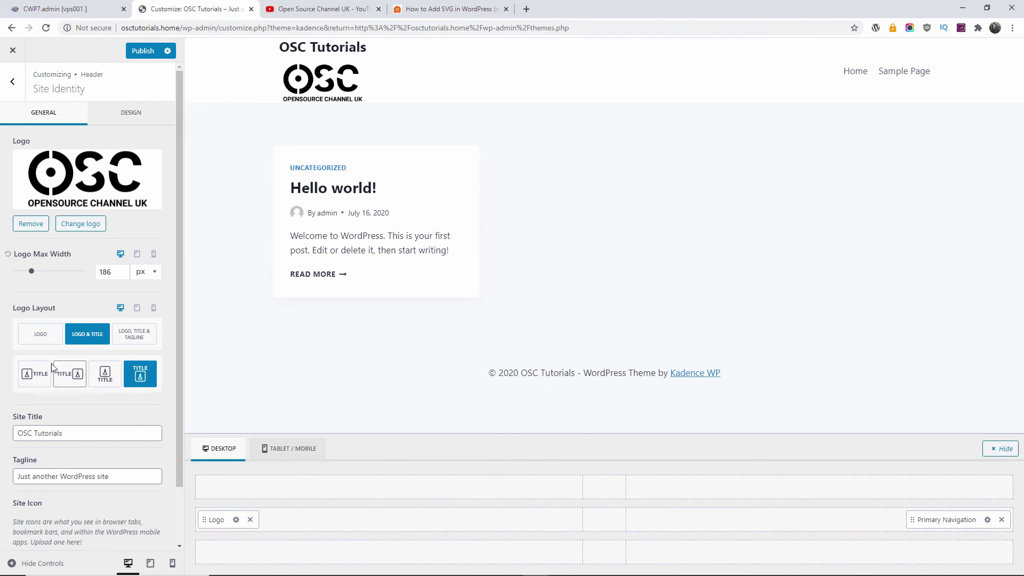
pyautogui.click(40, 336)
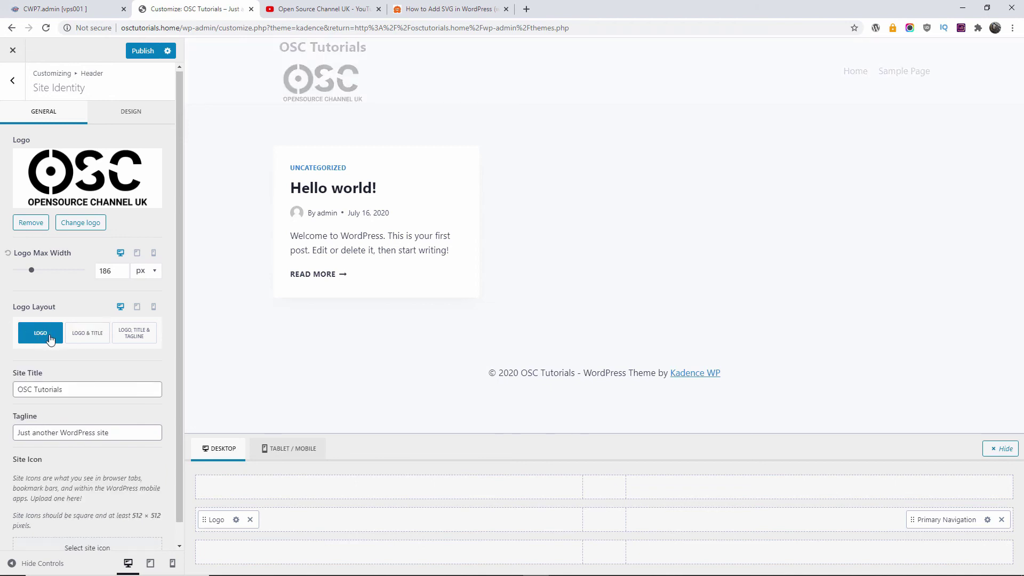
pyautogui.scroll(-1, 48, 340)
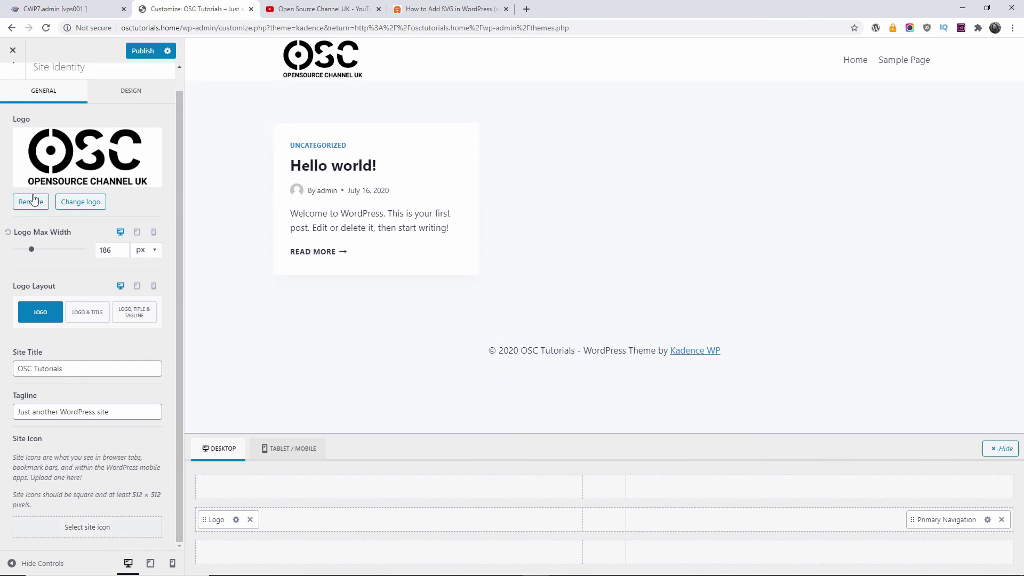
pyautogui.scroll(1, 36, 200)
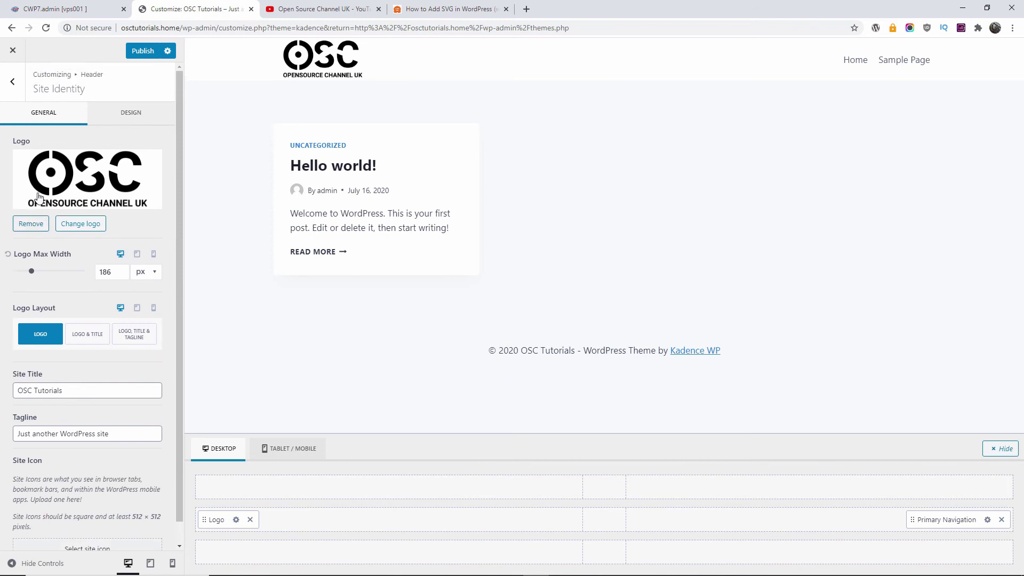
# - Try the logo in the centre of the main, top and bottom header rows, then return it to the main row's left end
pyautogui.click(133, 116)
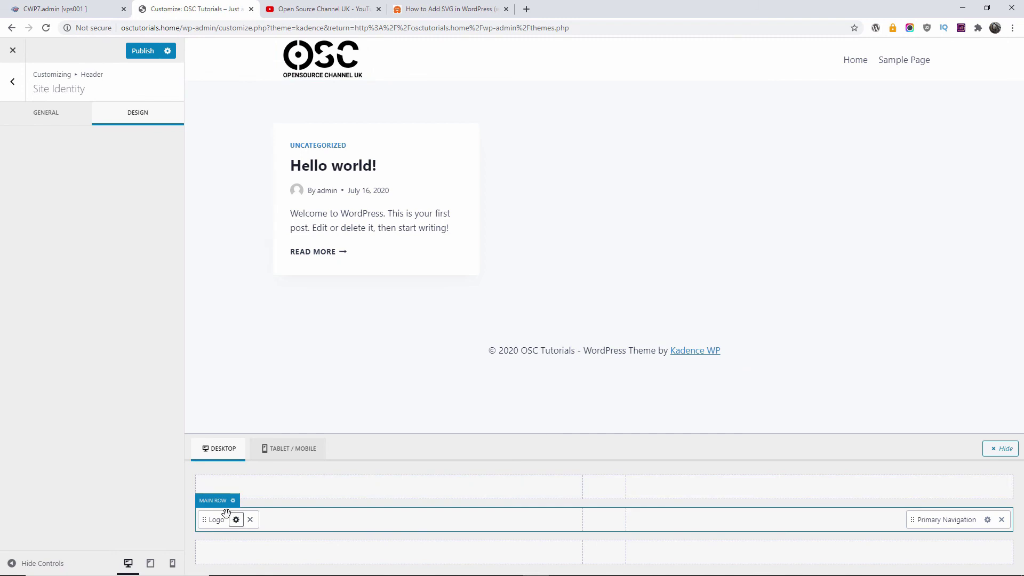
pyautogui.moveTo(237, 521); pyautogui.dragTo(596, 520)
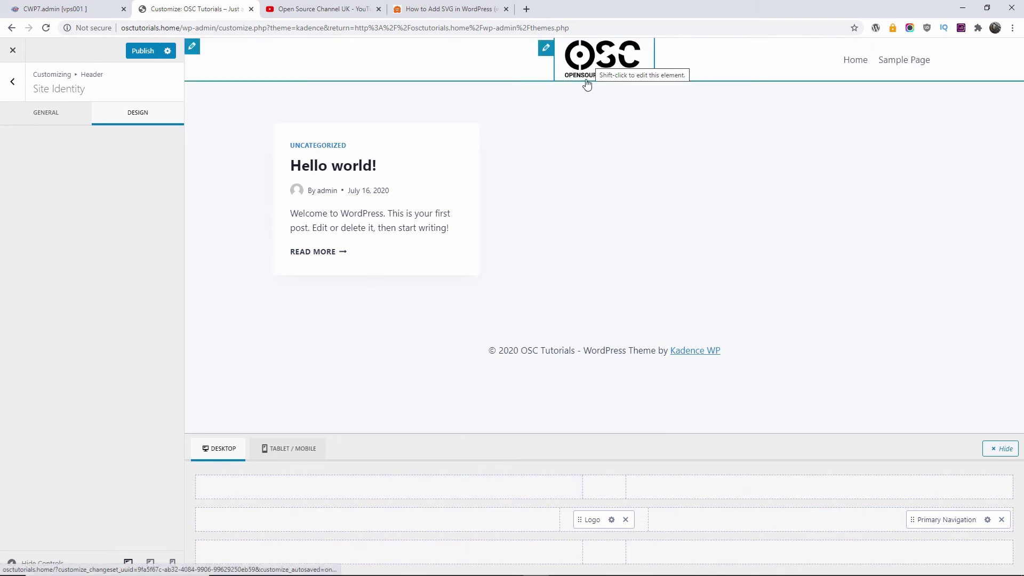
pyautogui.moveTo(592, 515); pyautogui.dragTo(594, 498)
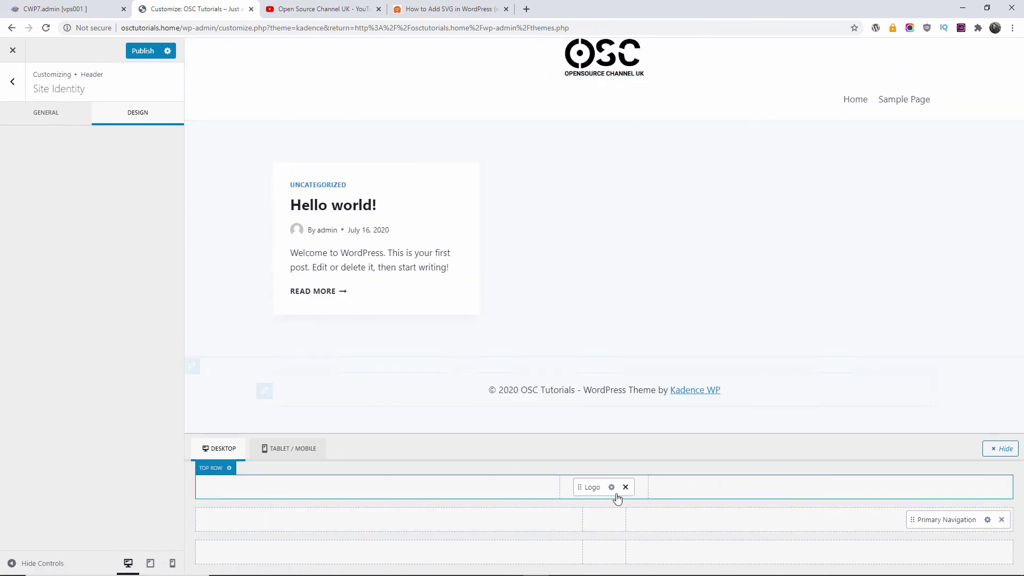
pyautogui.moveTo(590, 488); pyautogui.dragTo(605, 552)
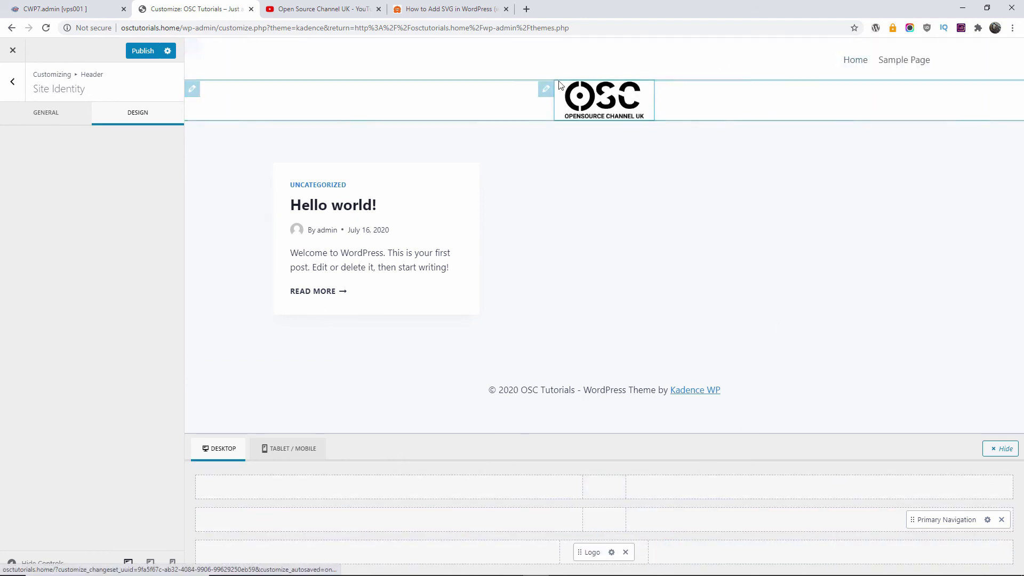
pyautogui.moveTo(596, 557); pyautogui.dragTo(341, 559)
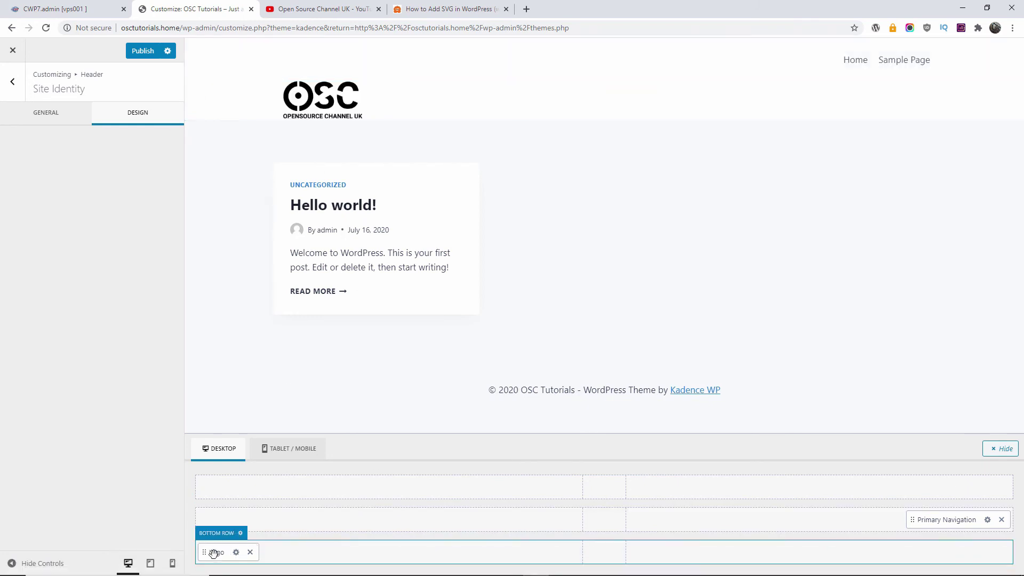
pyautogui.moveTo(213, 553); pyautogui.dragTo(223, 520)
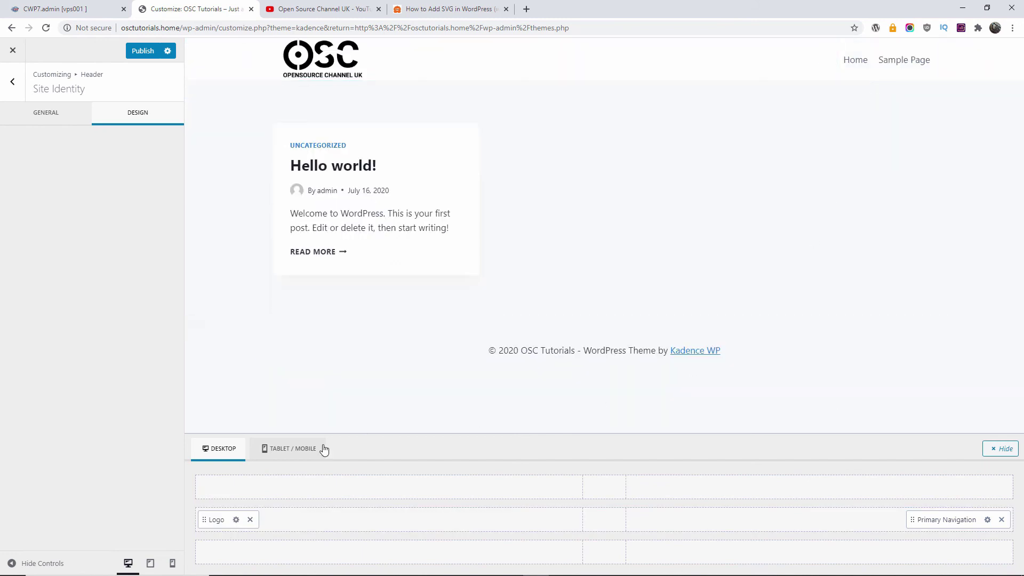
# - Switch to the tablet/mobile header and open and close the mobile menu in the preview
pyautogui.click(292, 454)
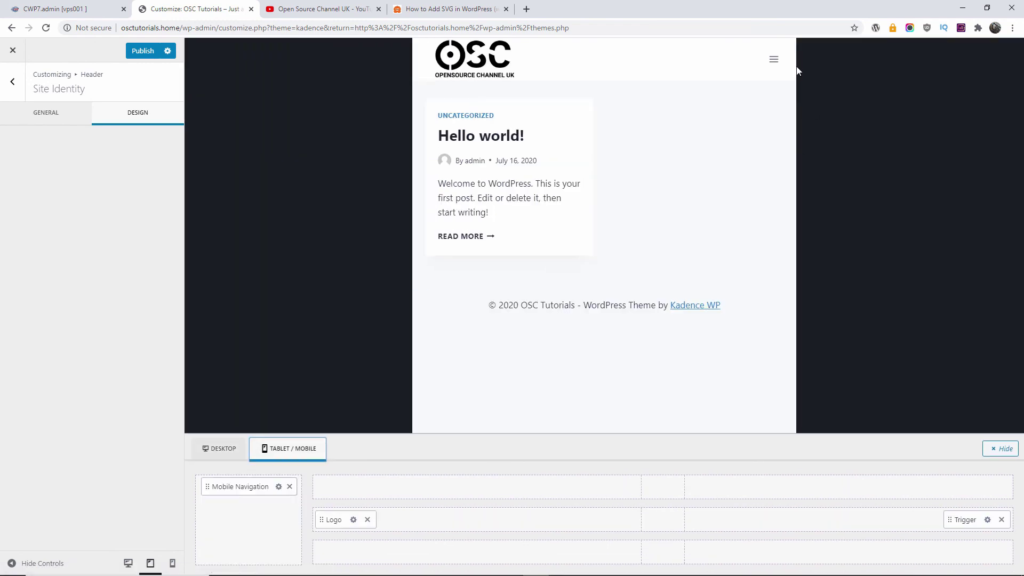
pyautogui.click(773, 62)
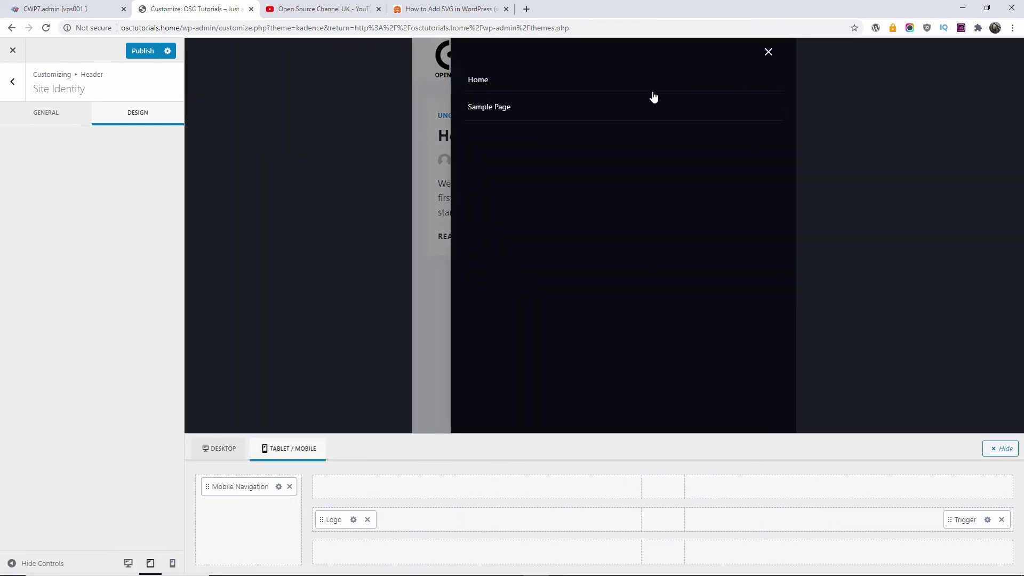
pyautogui.click(768, 51)
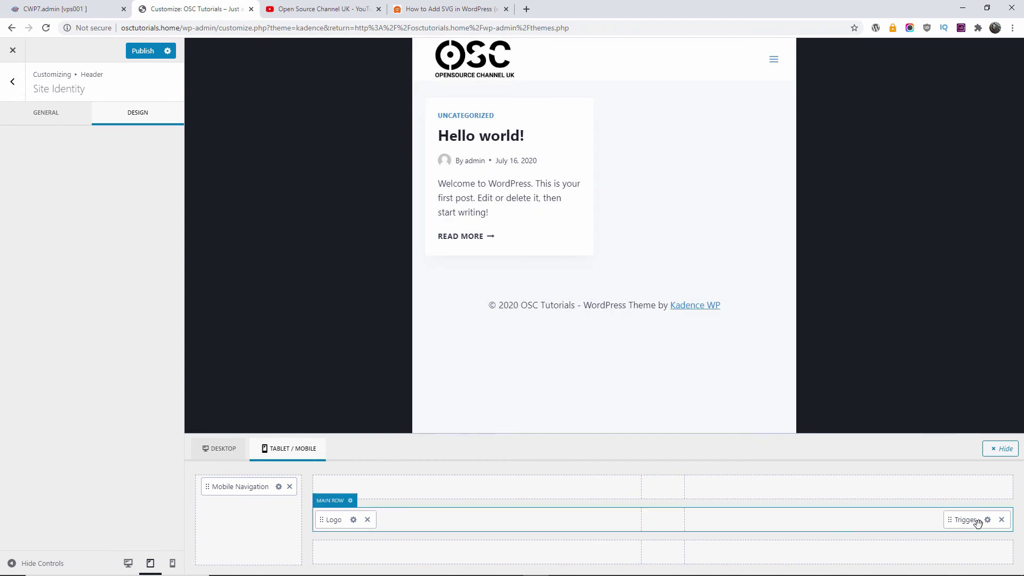
# - Open the mobile menu trigger's design options and set its icon size to 24 px
pyautogui.click(981, 520)
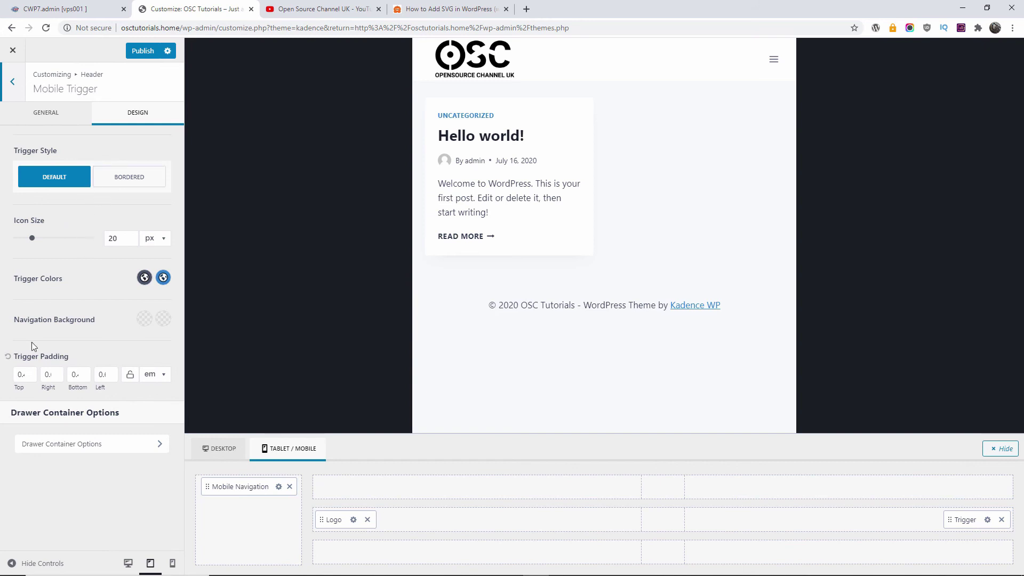
pyautogui.moveTo(15, 356); pyautogui.dragTo(69, 357)
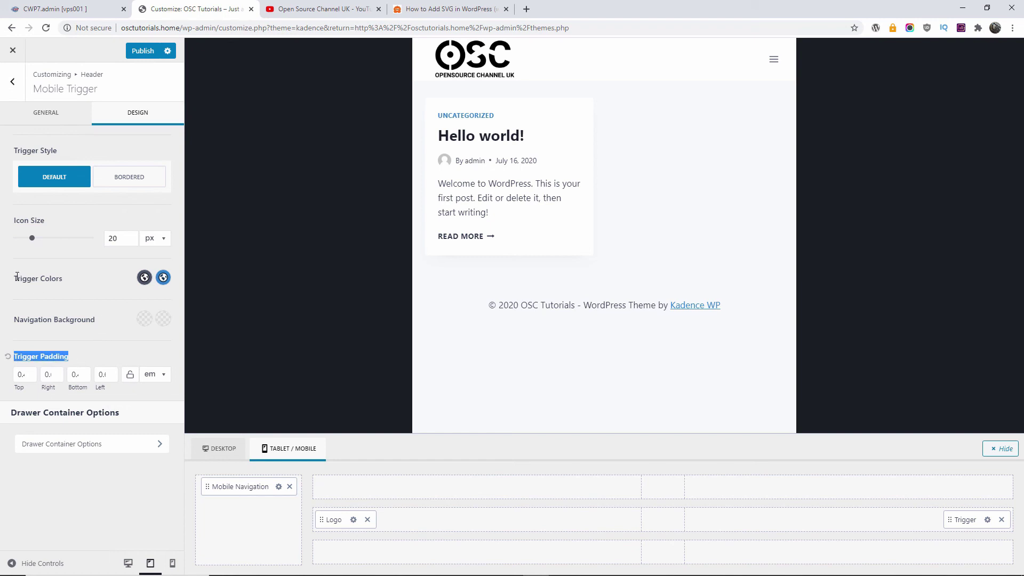
pyautogui.moveTo(17, 278); pyautogui.dragTo(66, 279)
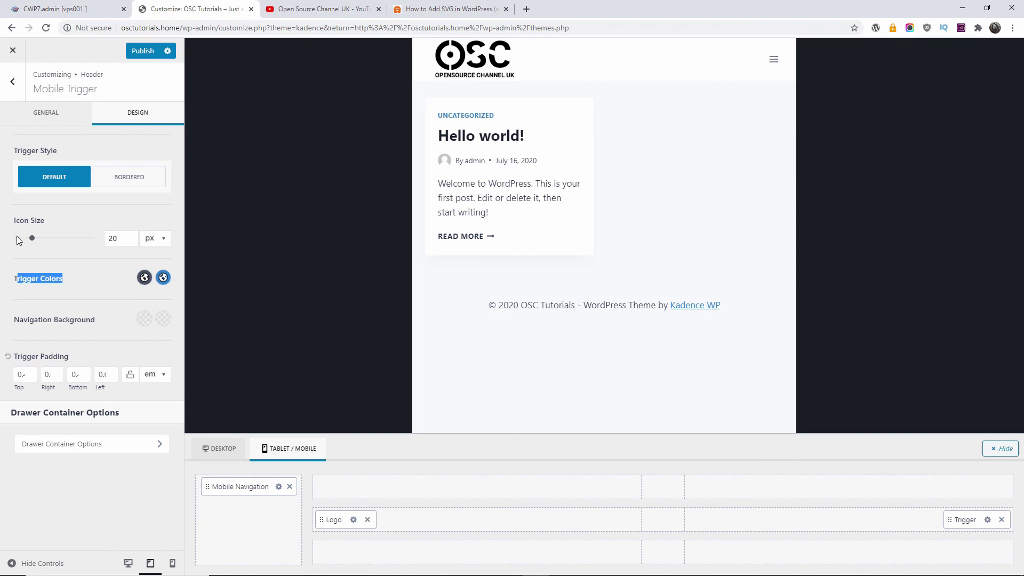
pyautogui.moveTo(35, 242); pyautogui.dragTo(46, 238)
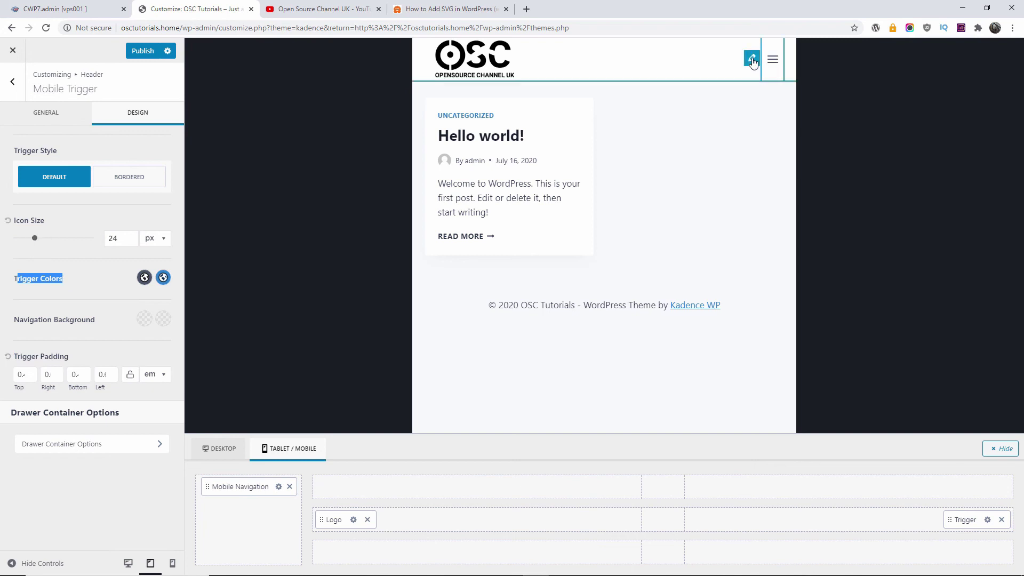
# - Try blue 005CFF as the trigger's initial color, then change it to bright green 31FF00
pyautogui.click(144, 278)
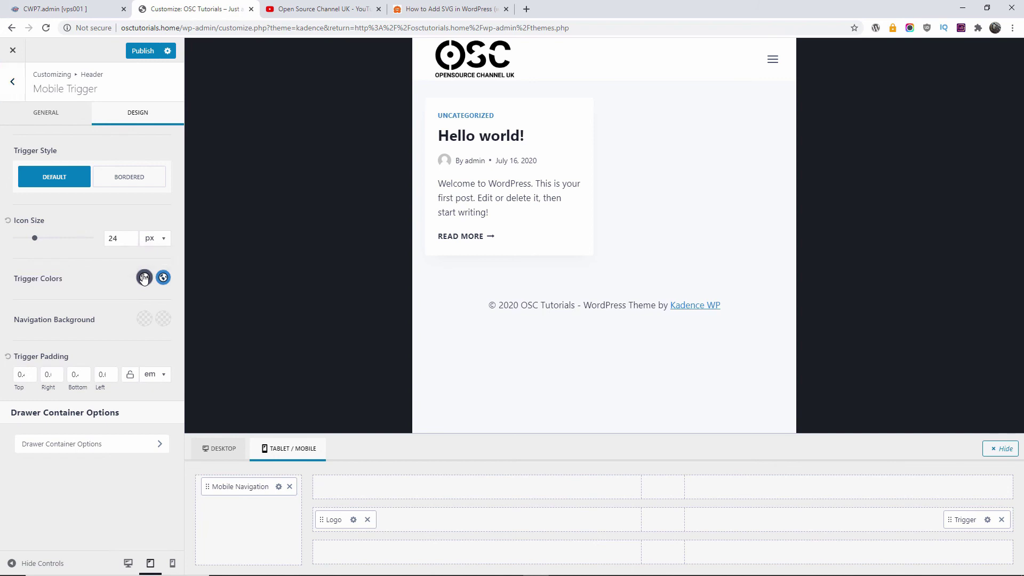
pyautogui.moveTo(281, 114); pyautogui.dragTo(307, 86)
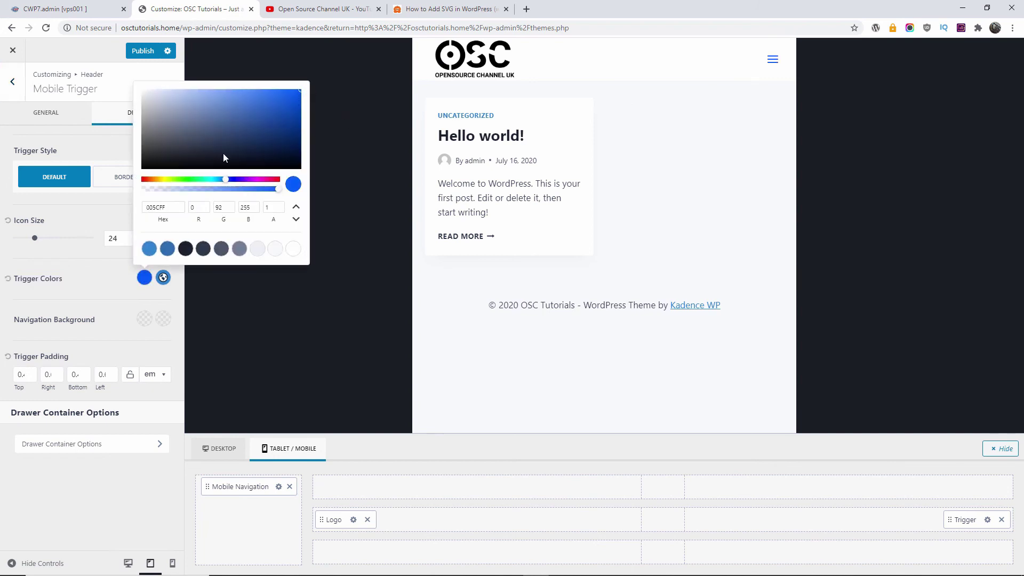
pyautogui.click(183, 179)
pyautogui.moveTo(267, 121); pyautogui.dragTo(313, 79)
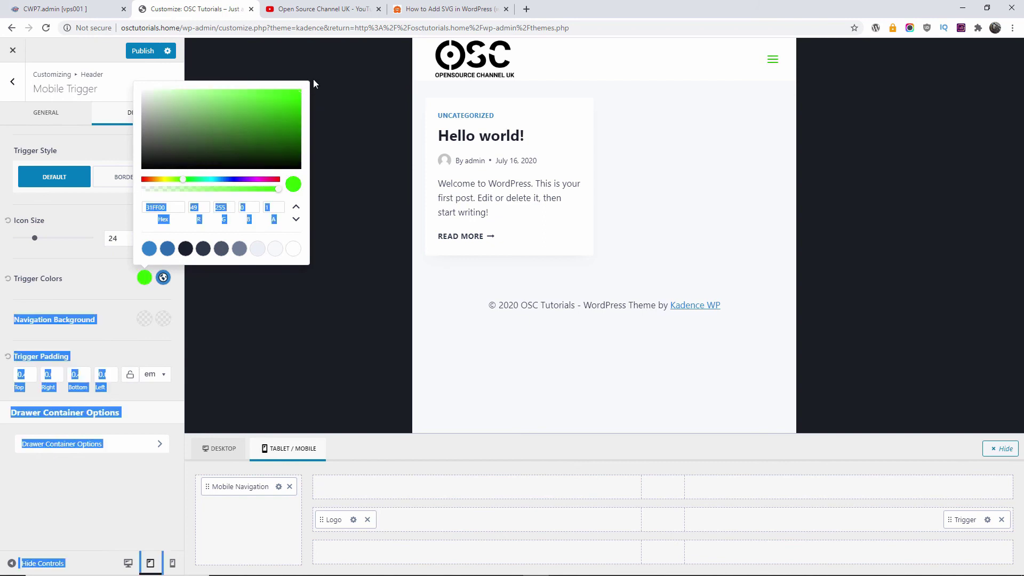
pyautogui.click(129, 285)
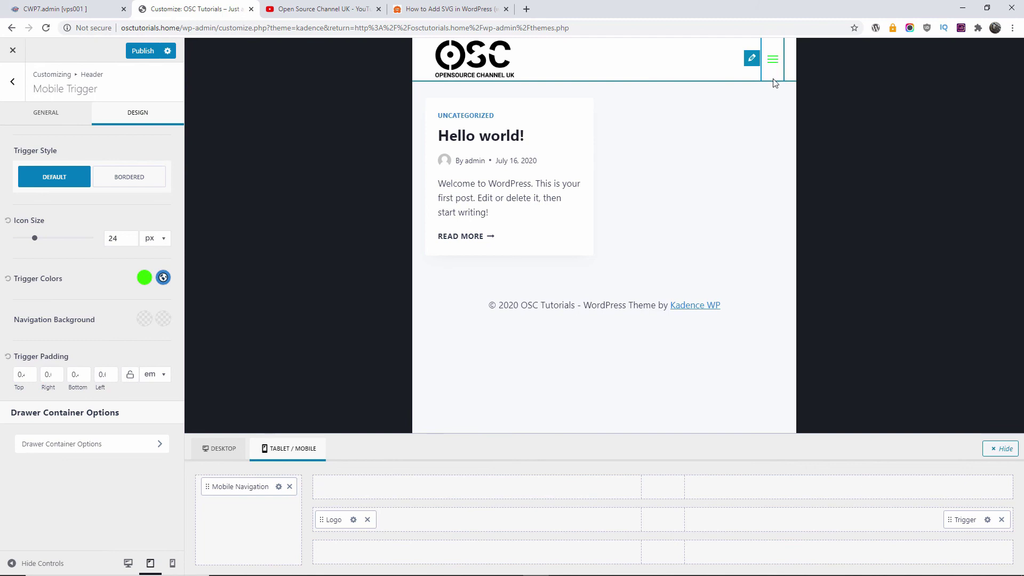
# - Set the trigger's second (hover) color to red FF0000 and close the color picker
pyautogui.click(162, 277)
pyautogui.moveTo(322, 95); pyautogui.dragTo(335, 84)
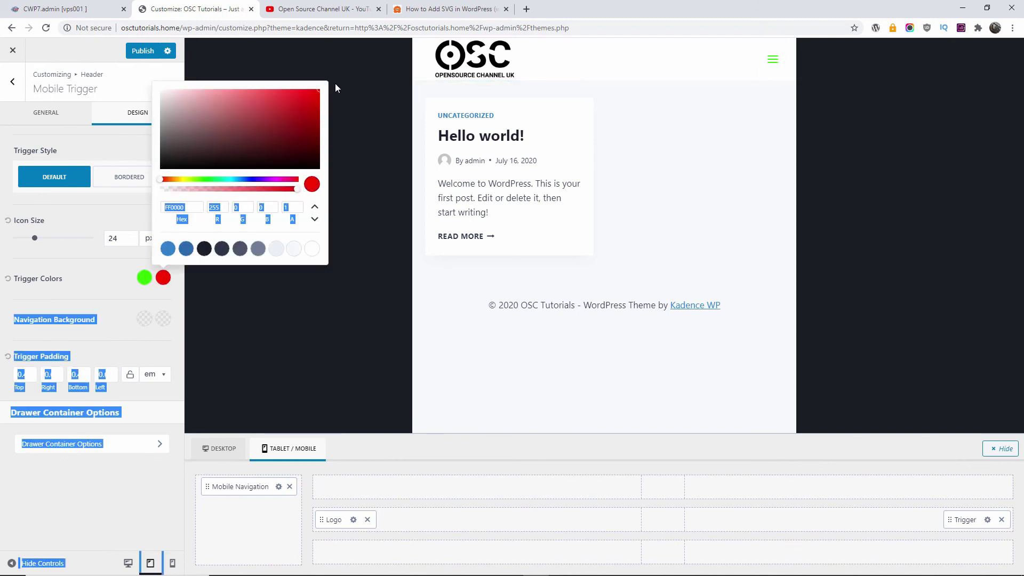
pyautogui.click(734, 158)
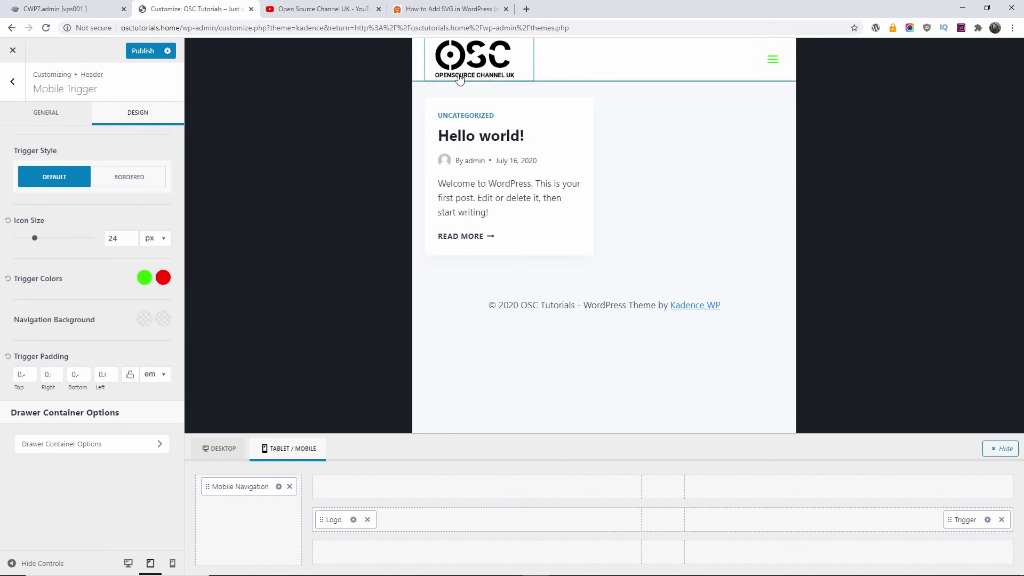
# - In the mobile trigger's general options, change the trigger icon to the thicker three-bar style
pyautogui.click(30, 119)
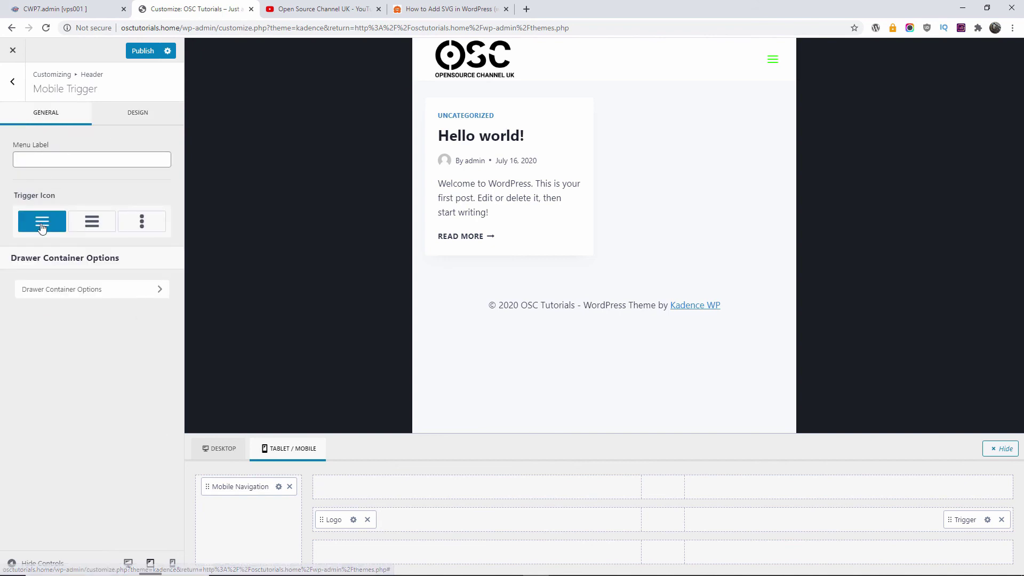
pyautogui.click(84, 230)
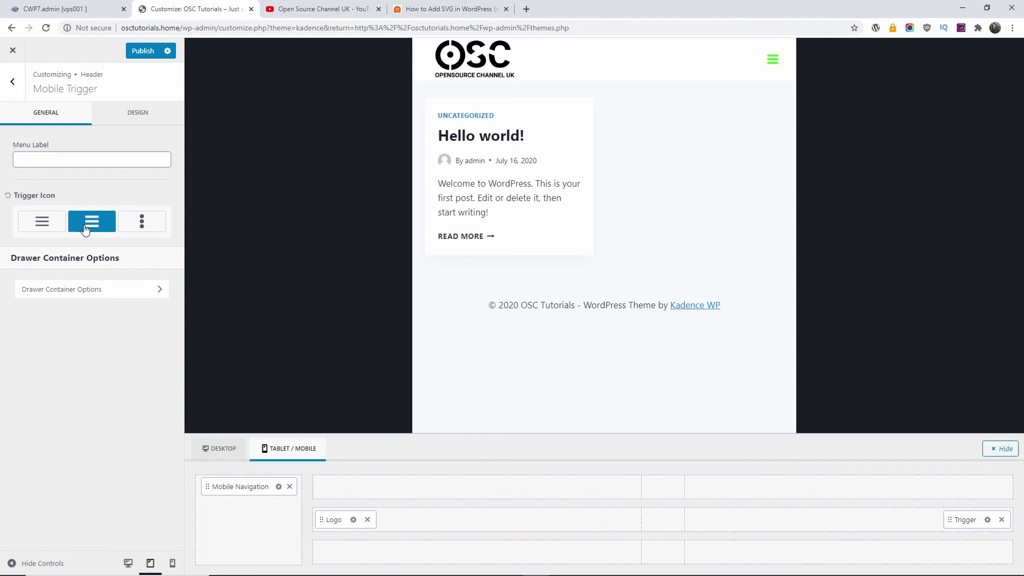
# - Change the mobile trigger icon to three vertical dots and test opening and closing the mobile menu in the preview
pyautogui.click(148, 225)
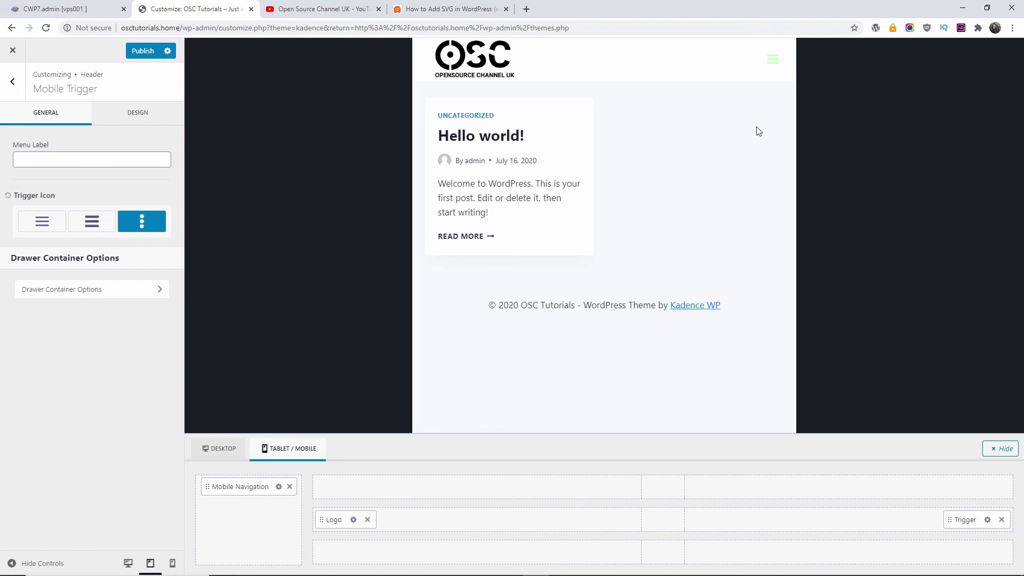
pyautogui.click(774, 62)
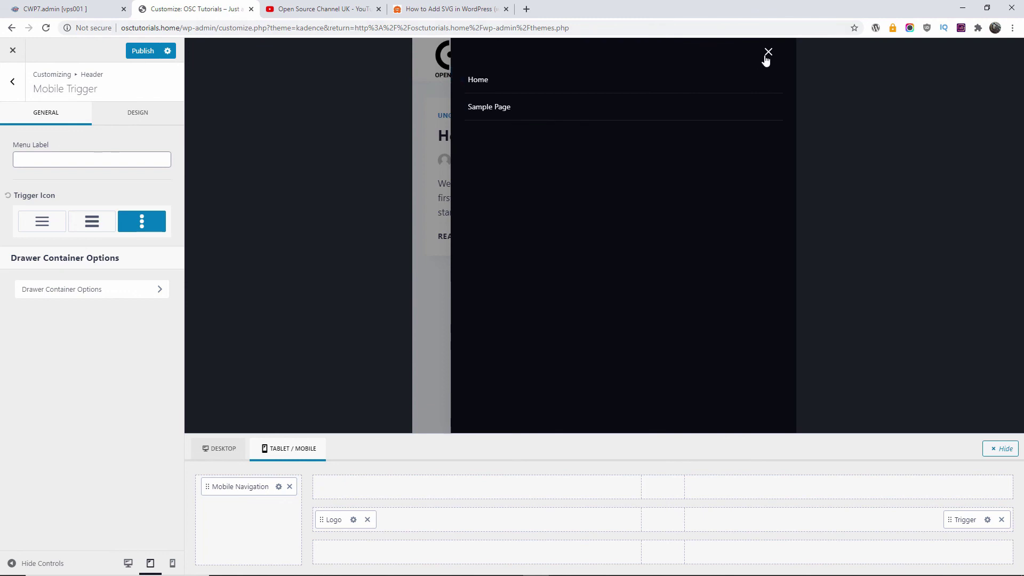
pyautogui.click(768, 54)
# - In the drawer container options, try the Fullwidth layout and left slide-out side, then restore Side Panel sliding out from the right
pyautogui.click(99, 291)
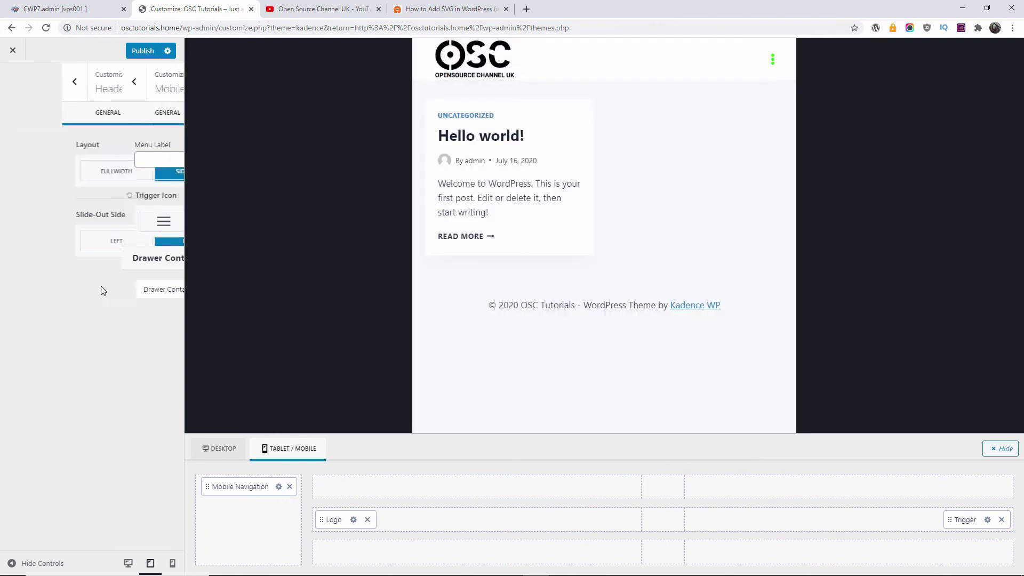
pyautogui.click(74, 172)
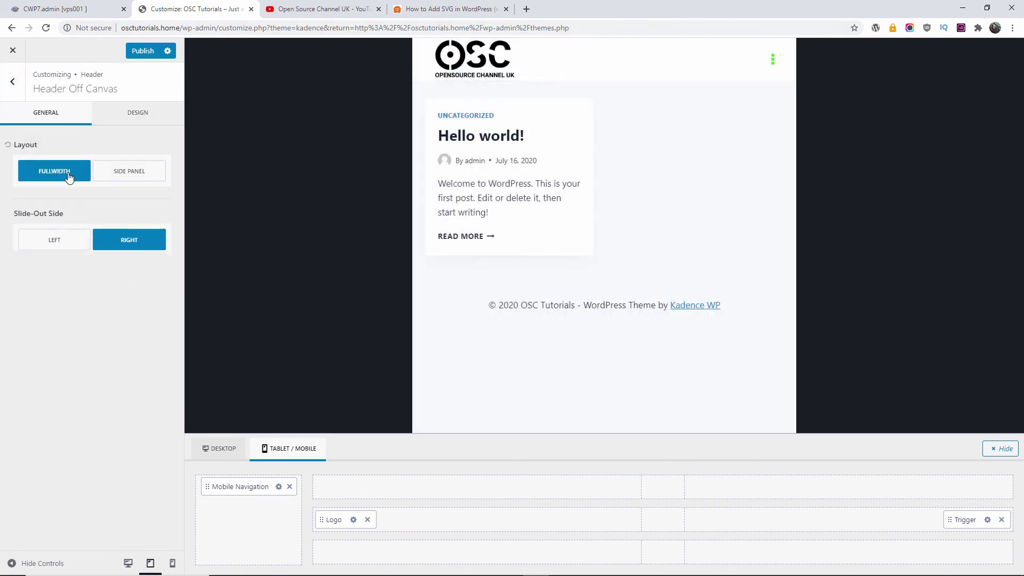
pyautogui.click(117, 172)
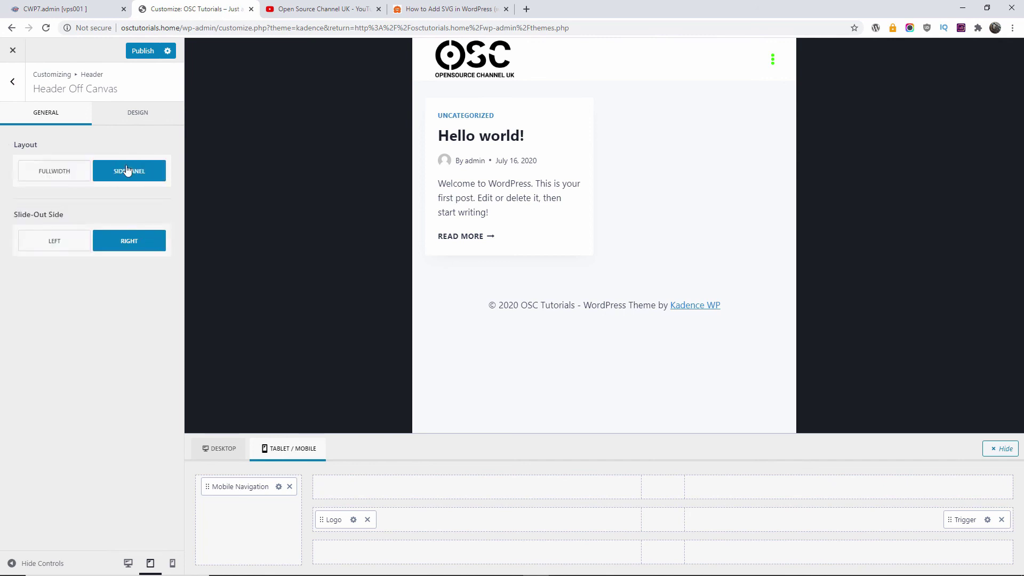
pyautogui.click(773, 59)
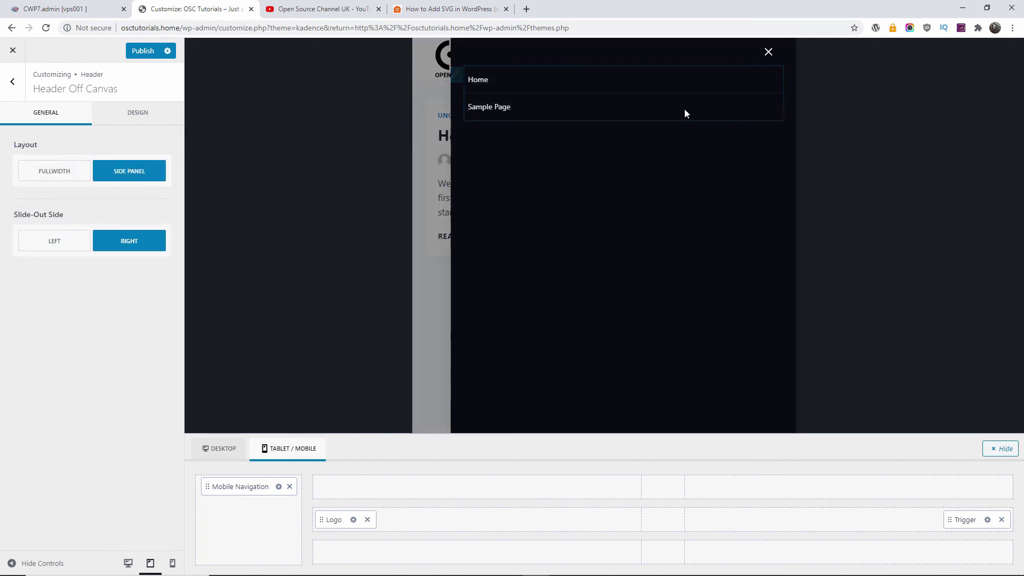
pyautogui.click(57, 172)
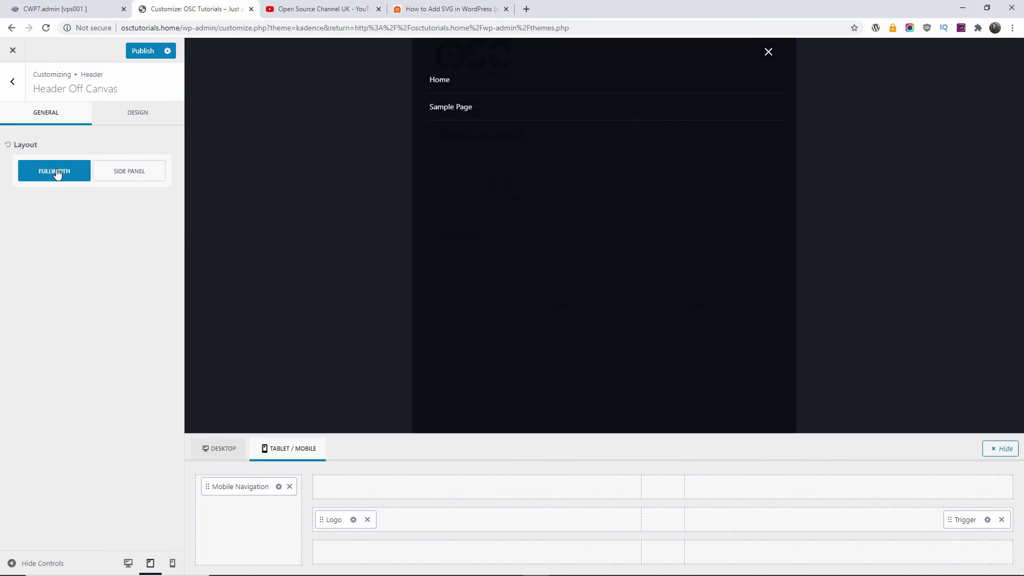
pyautogui.click(771, 61)
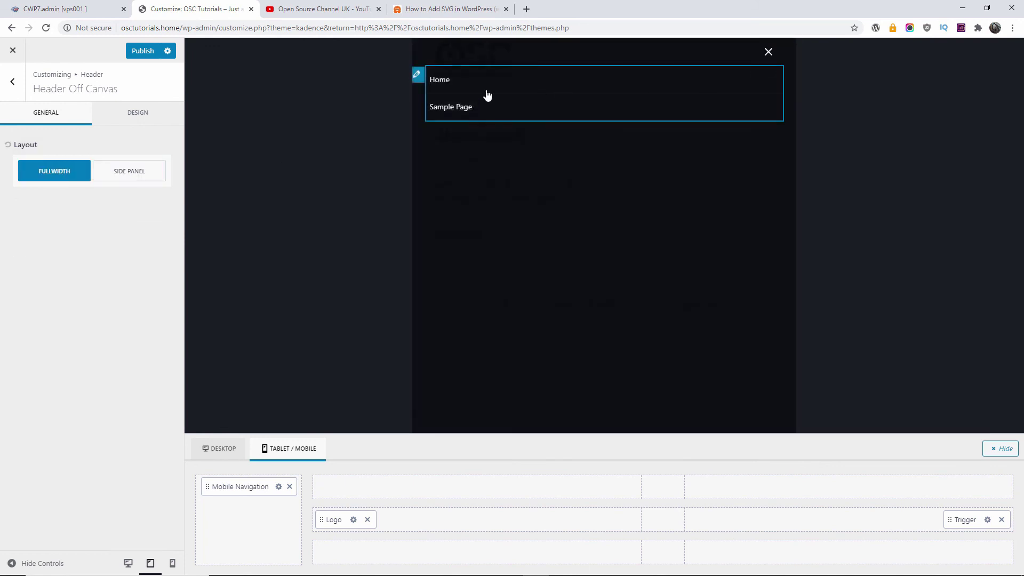
pyautogui.click(124, 171)
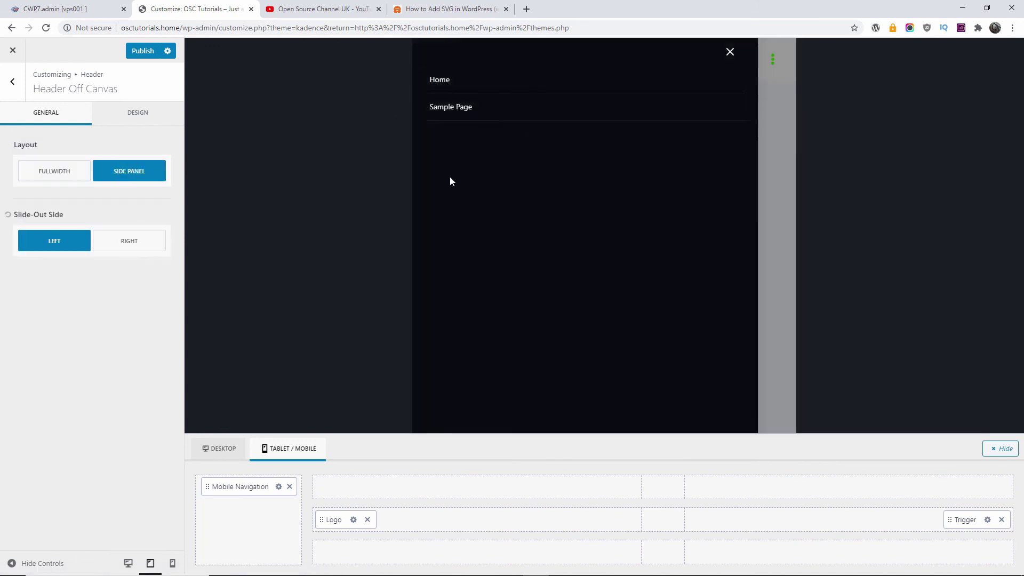
pyautogui.click(130, 243)
# - In the header's Mobile Navigation settings, reduce the items' vertical spacing to 0.36 em
pyautogui.click(12, 81)
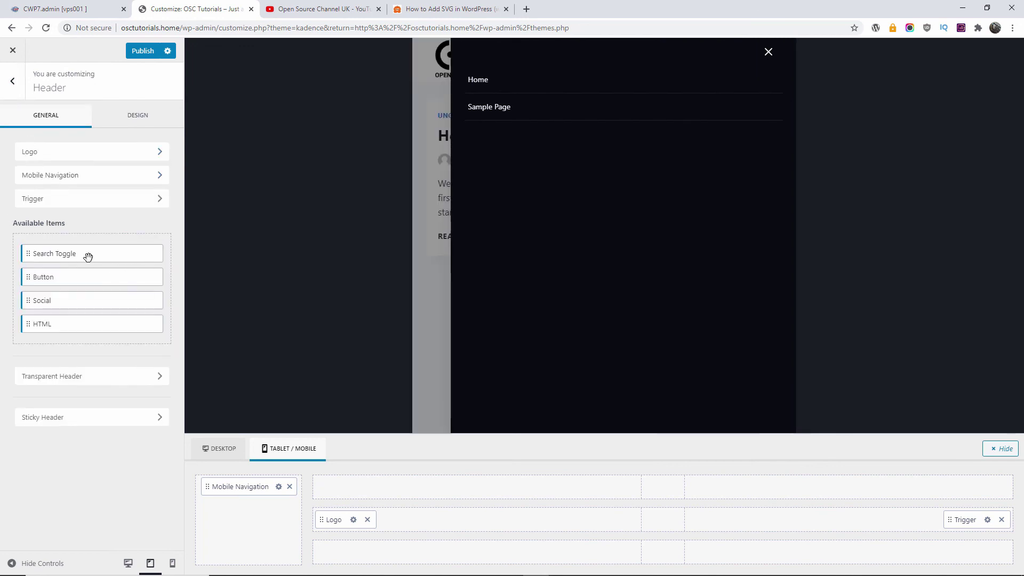
pyautogui.click(101, 176)
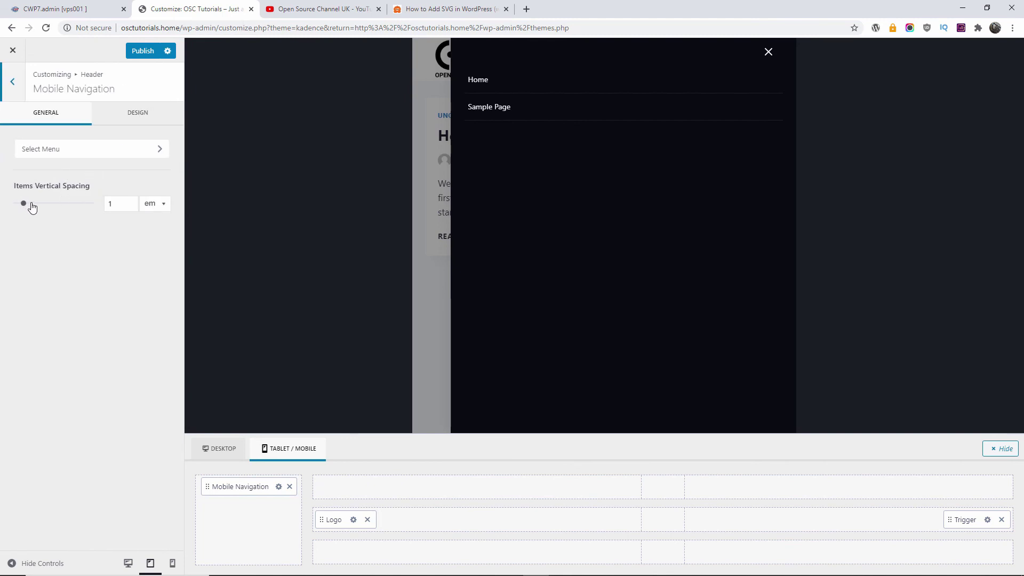
pyautogui.moveTo(24, 203); pyautogui.dragTo(28, 207)
pyautogui.moveTo(21, 209); pyautogui.dragTo(21, 209)
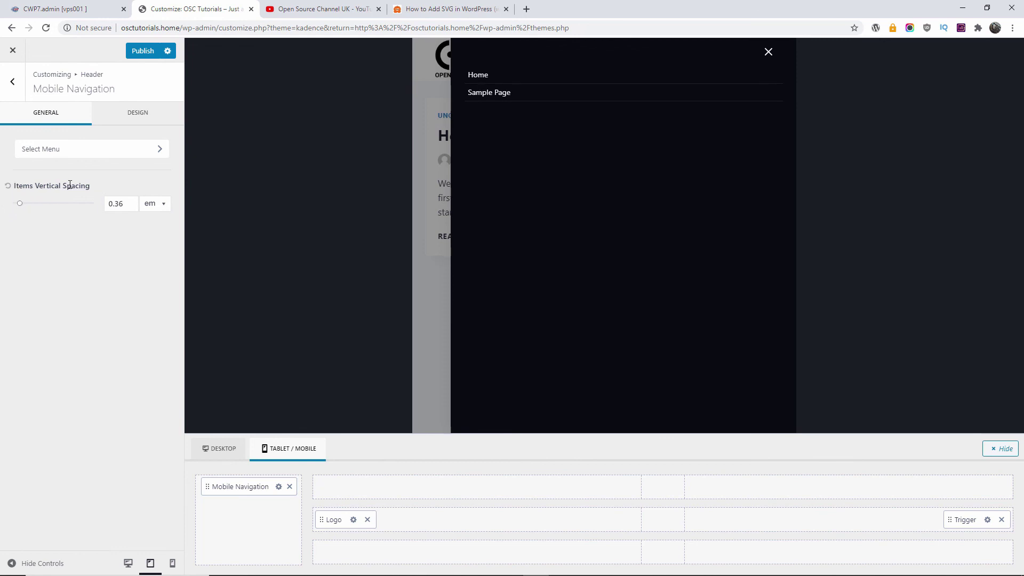
# - Examine the theme's menu locations and the choices for the Primary menu, then return to the main customizer list
pyautogui.click(107, 150)
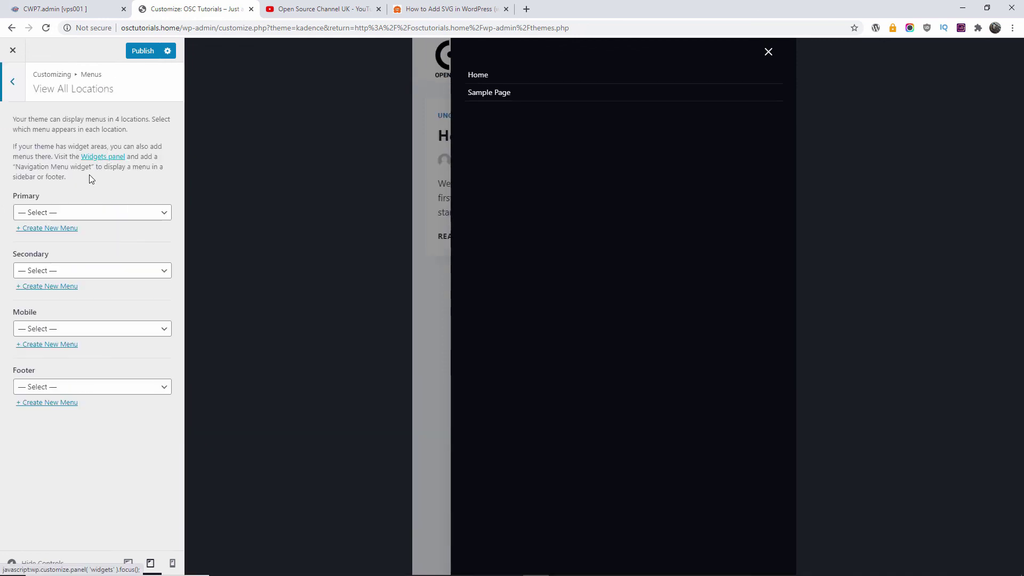
pyautogui.click(83, 213)
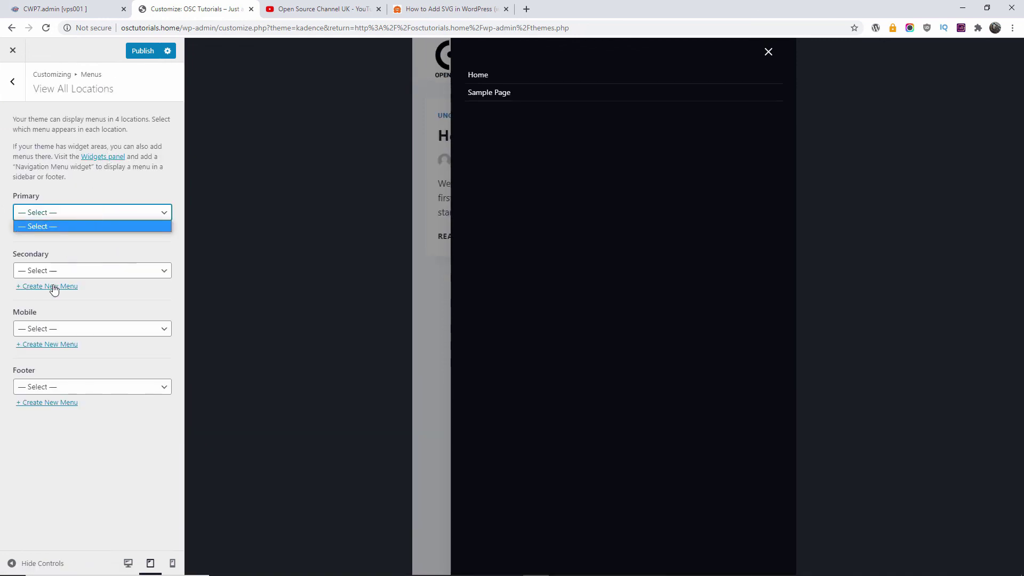
pyautogui.click(19, 95)
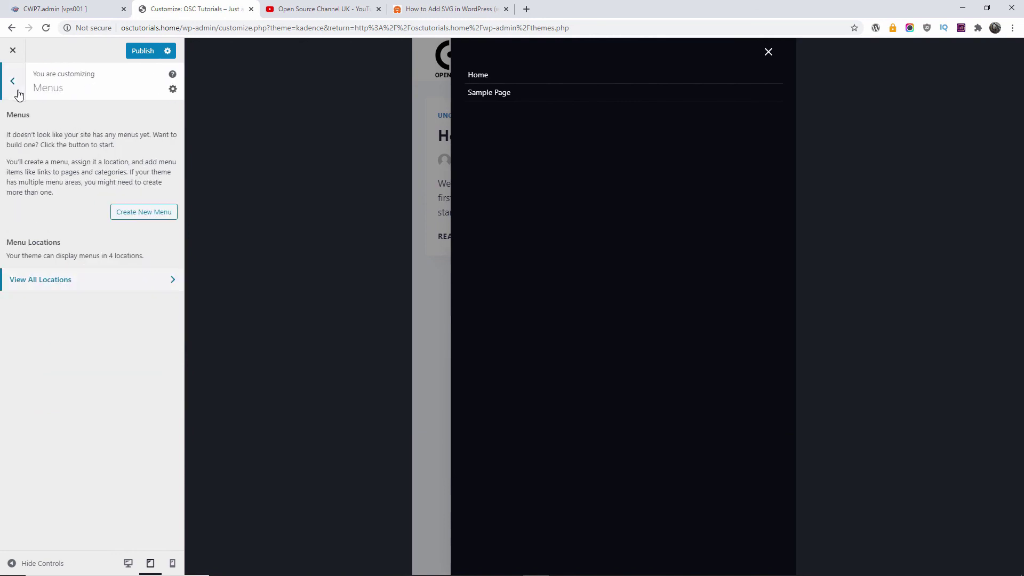
pyautogui.click(19, 95)
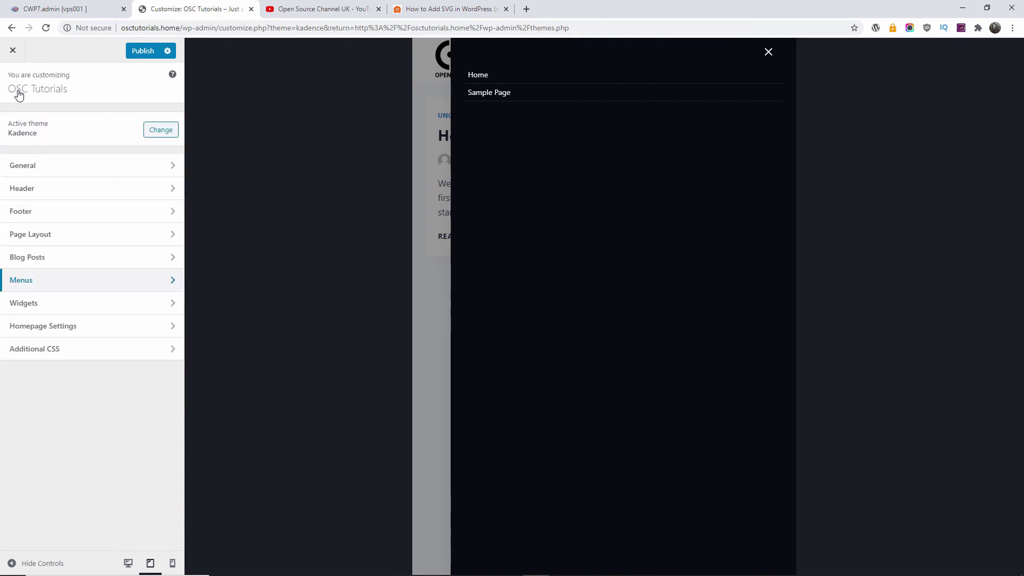
# - Compare the header builder's desktop and tablet/mobile layouts and close the open menu drawer in the preview
pyautogui.click(34, 189)
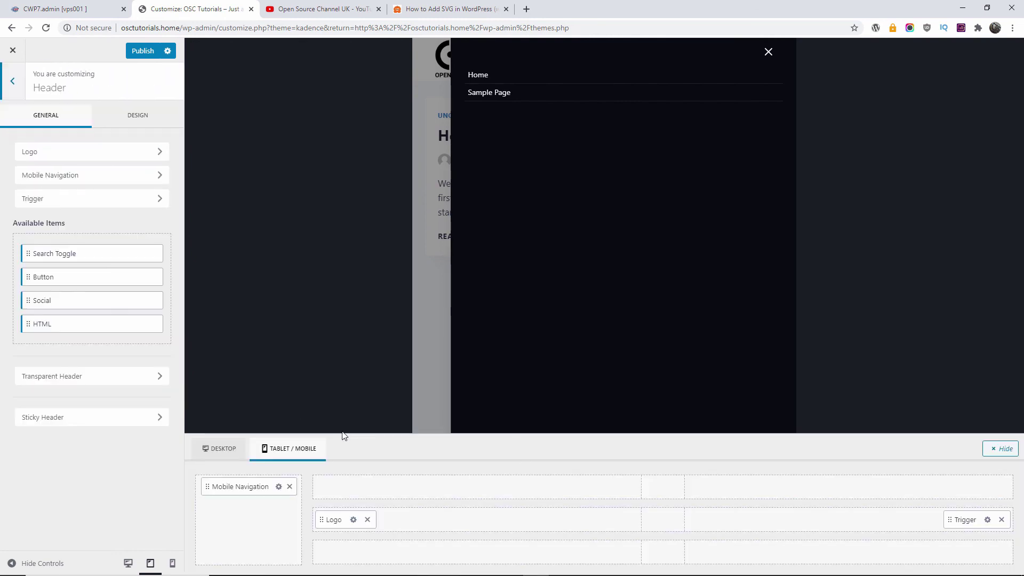
pyautogui.click(221, 448)
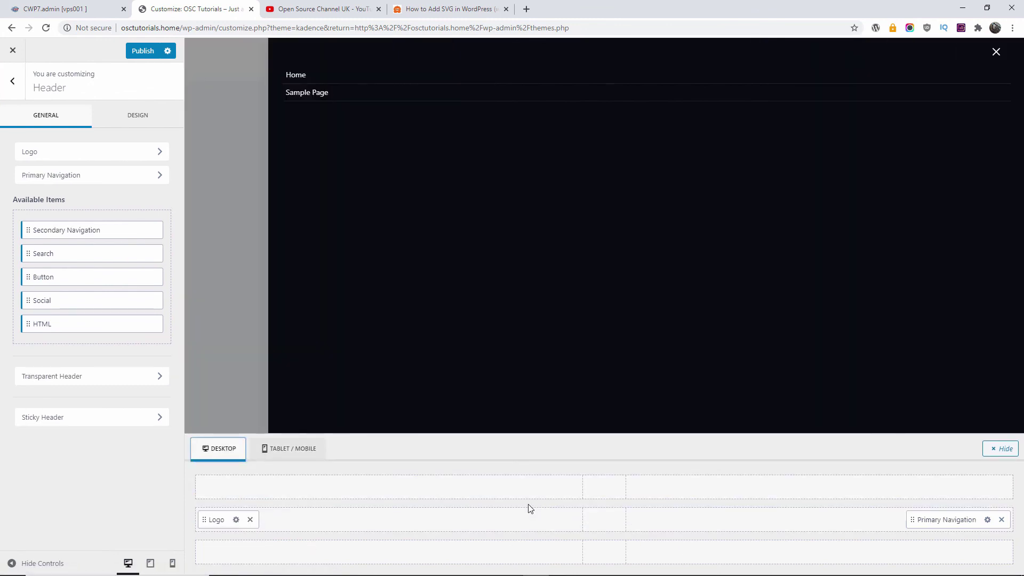
pyautogui.click(289, 450)
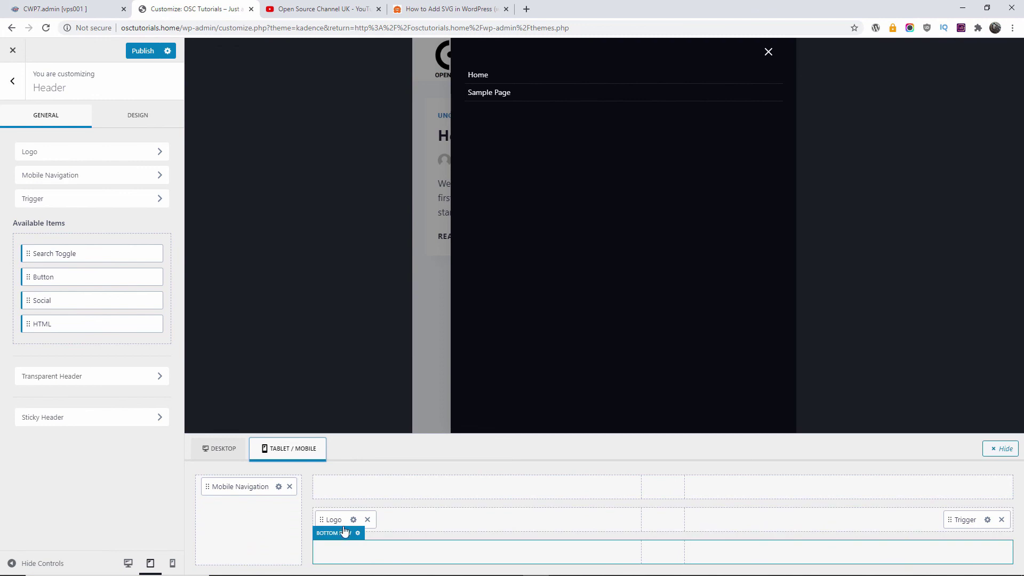
pyautogui.click(769, 52)
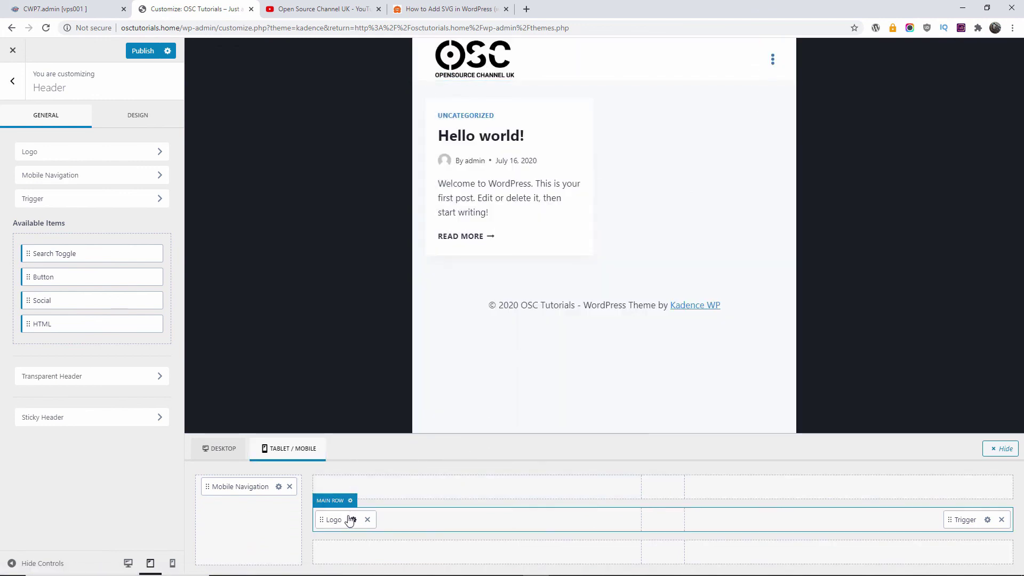
# - Swap the trigger to the left and the logo to the right of the tablet/mobile main row, then test the menu
pyautogui.moveTo(335, 522); pyautogui.dragTo(759, 525)
pyautogui.moveTo(963, 521); pyautogui.dragTo(521, 512)
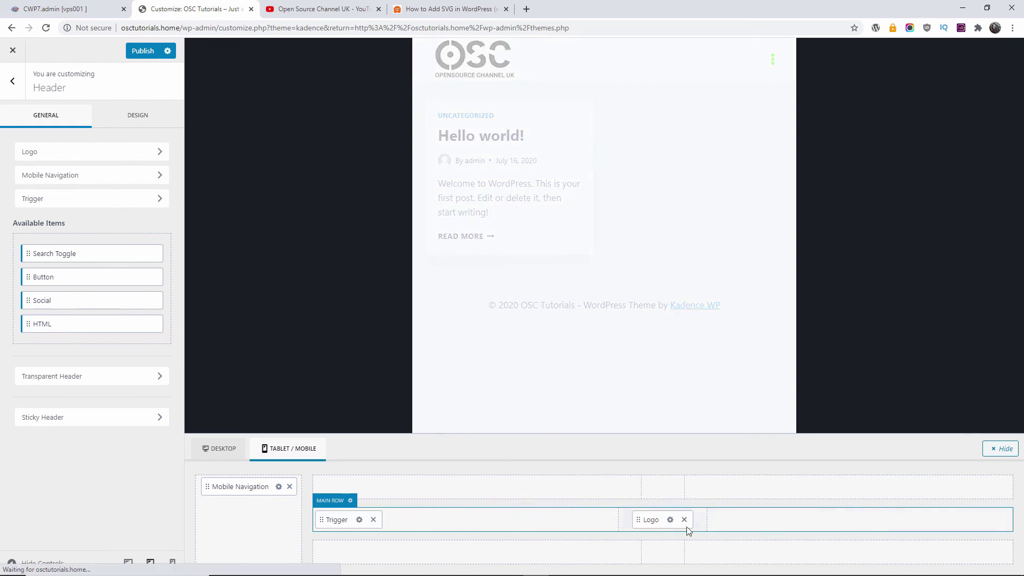
pyautogui.moveTo(735, 523); pyautogui.dragTo(810, 526)
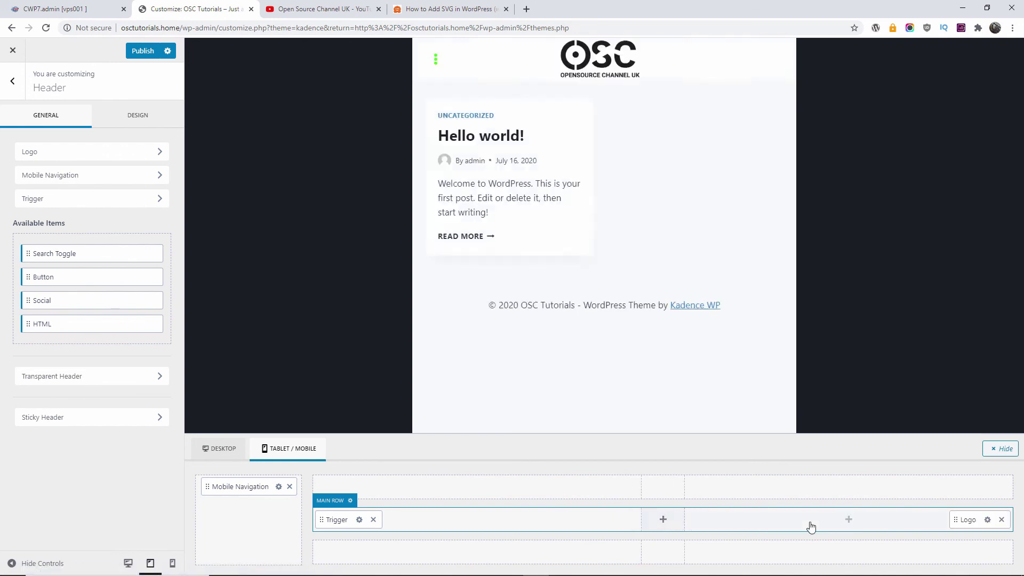
pyautogui.click(436, 60)
pyautogui.click(768, 52)
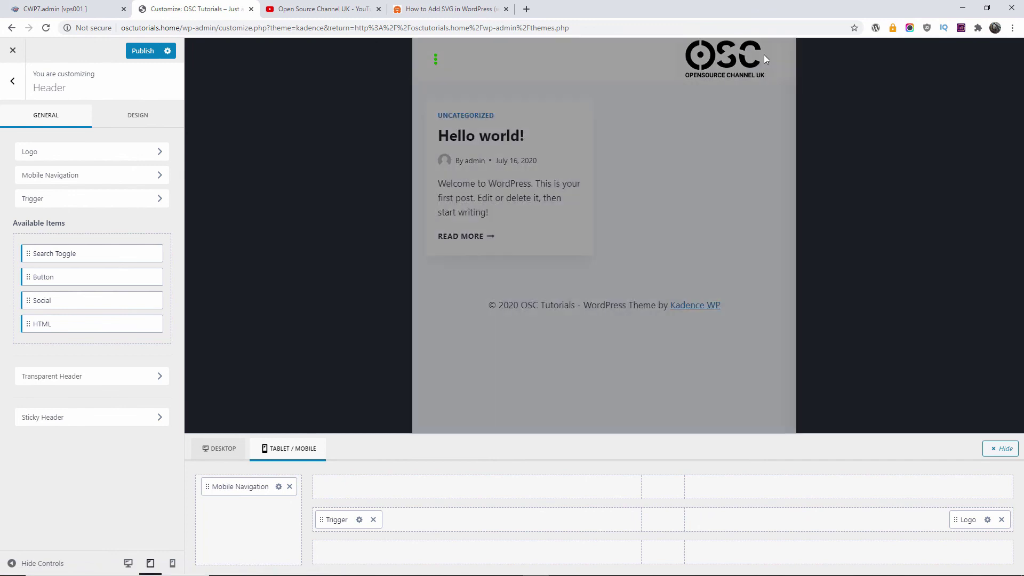
# - Leave the header settings and check the site in the phone-sized preview before returning to the desktop preview
pyautogui.click(17, 81)
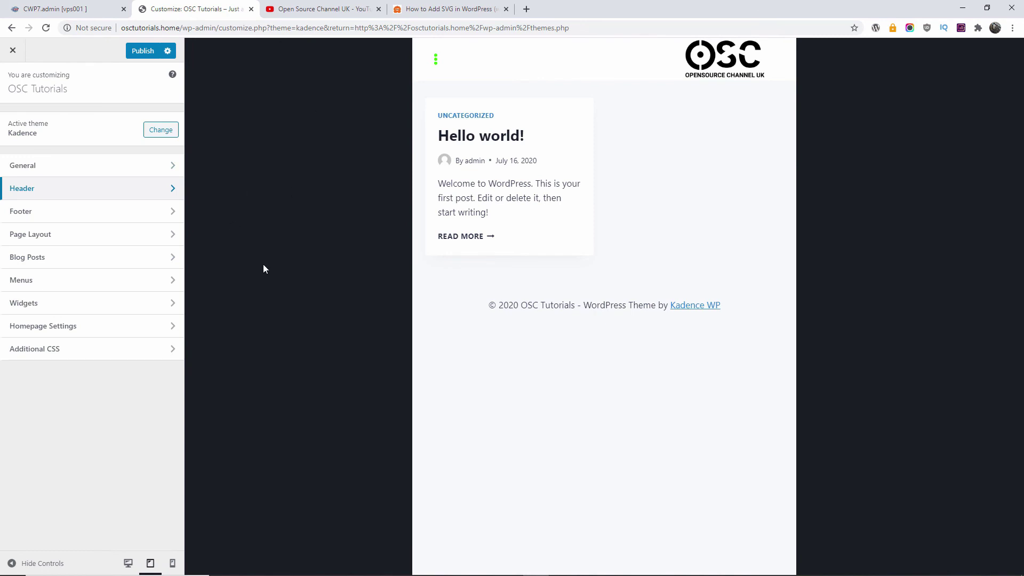
pyautogui.click(128, 563)
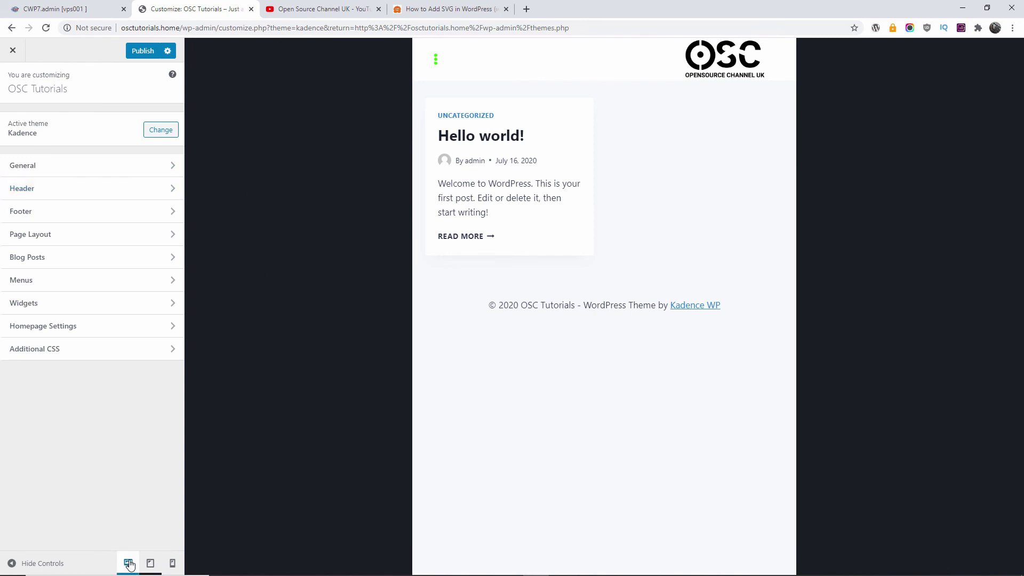
pyautogui.click(172, 564)
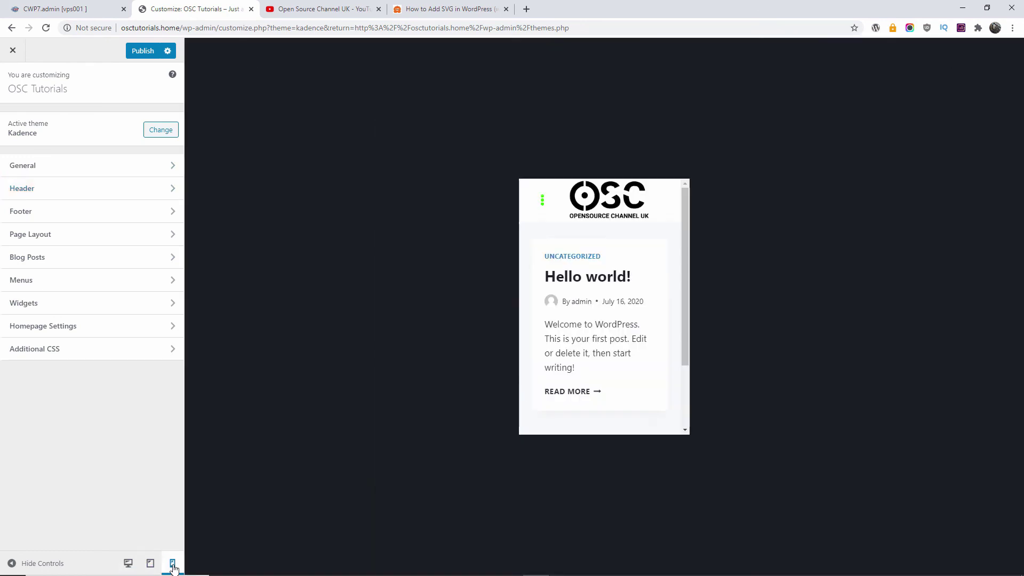
pyautogui.moveTo(684, 265); pyautogui.dragTo(680, 214)
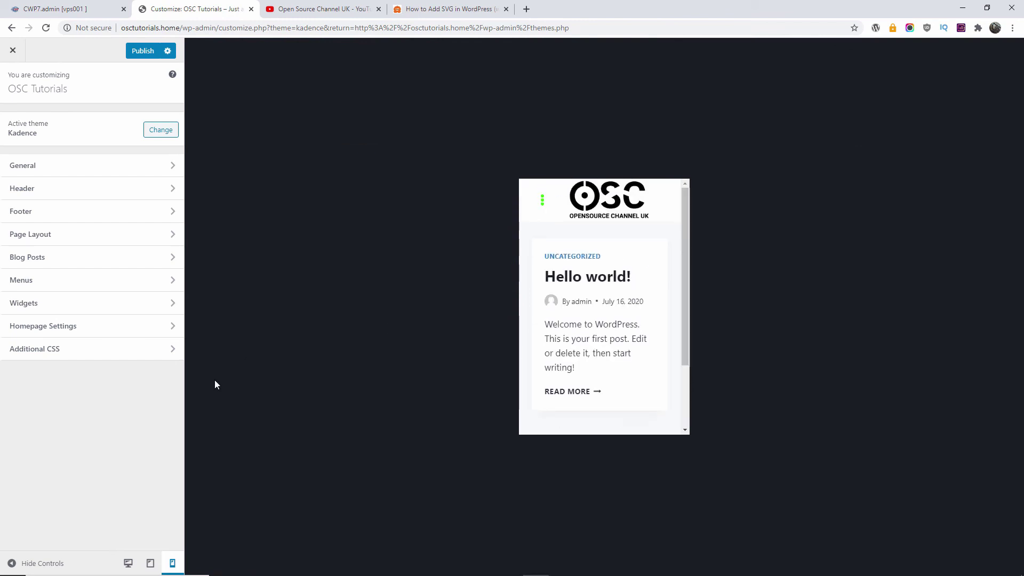
pyautogui.click(128, 563)
# - Look through the Additional CSS section and return to the main customizer list
pyautogui.click(51, 348)
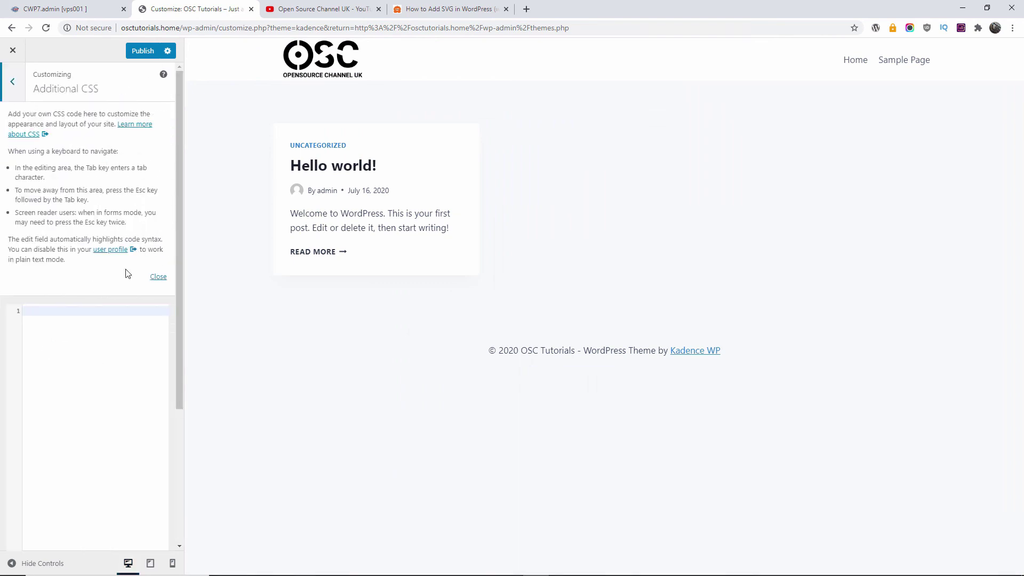
pyautogui.scroll(-4, 127, 273)
pyautogui.scroll(4, 127, 273)
pyautogui.click(13, 83)
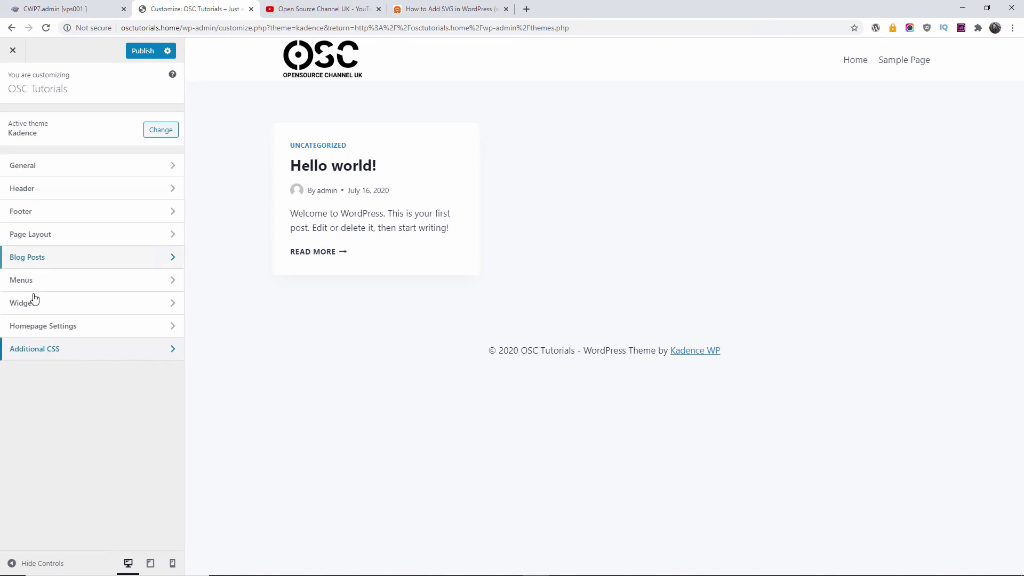
# - In Homepage Settings, try a static page as the homepage display, then switch back to the latest posts
pyautogui.click(39, 333)
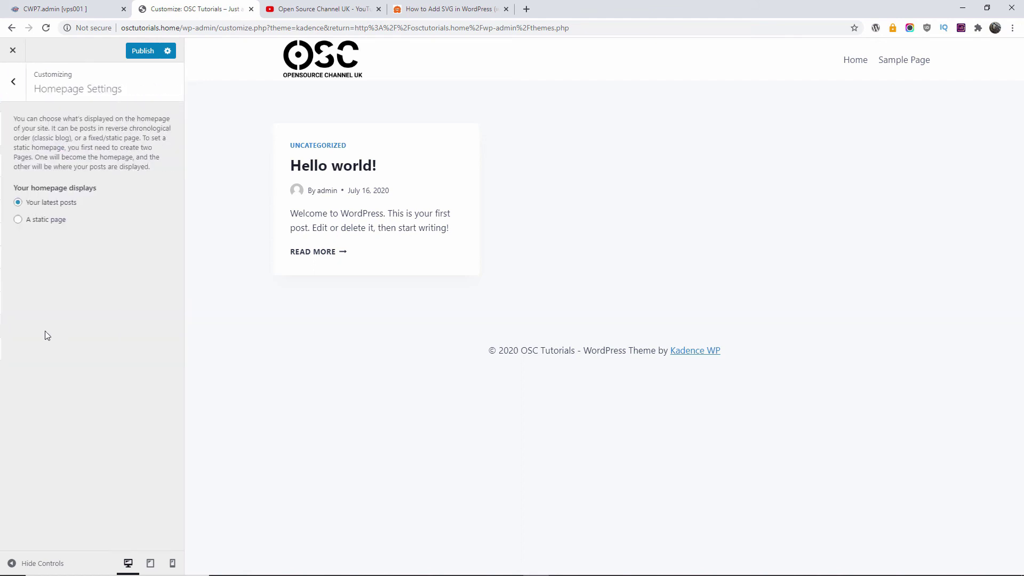
pyautogui.click(45, 220)
pyautogui.click(50, 202)
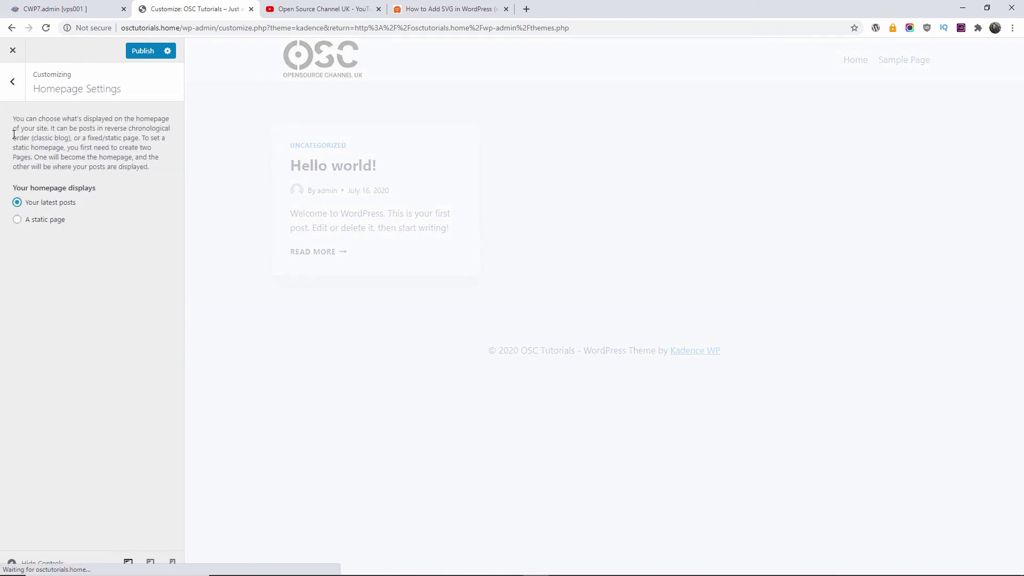
pyautogui.click(21, 84)
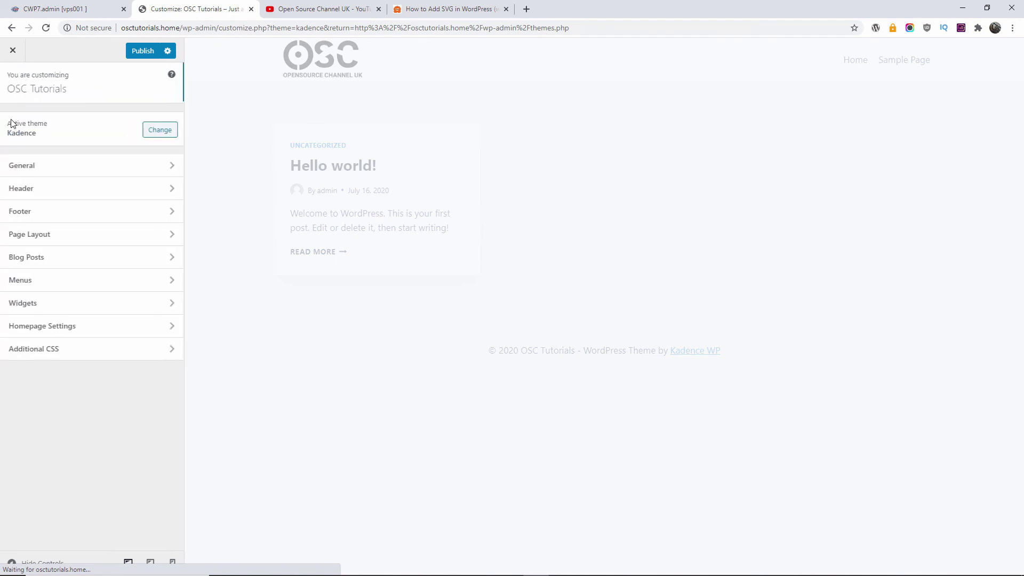
# - Review the Widgets section of the customizer and open the Menus section
pyautogui.click(48, 314)
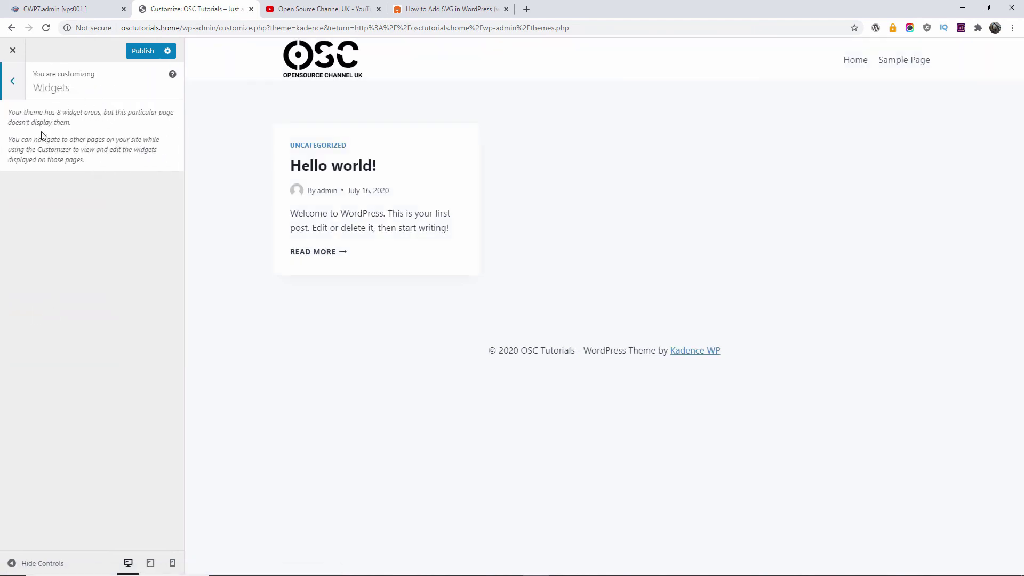
pyautogui.click(17, 82)
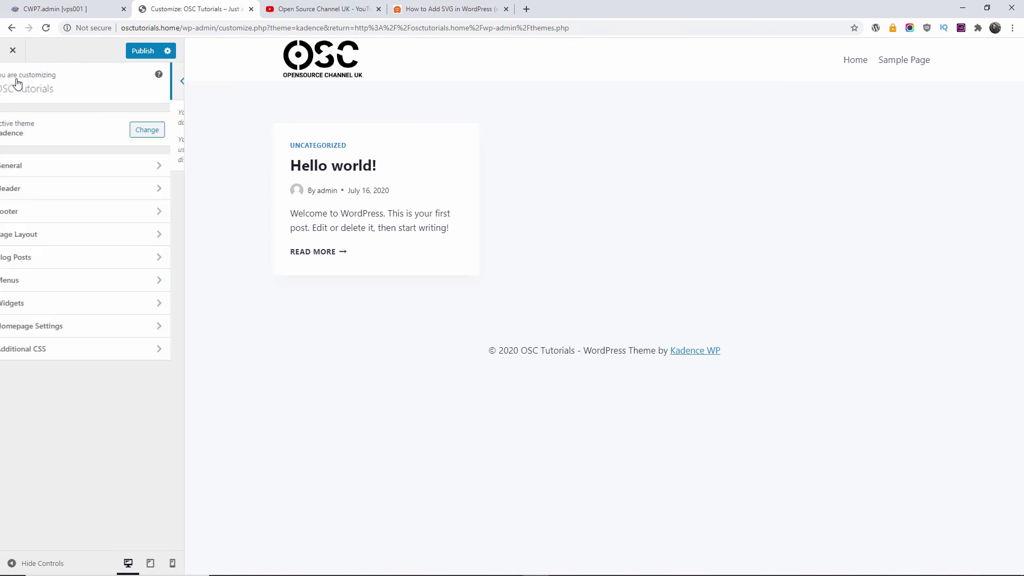
pyautogui.click(38, 288)
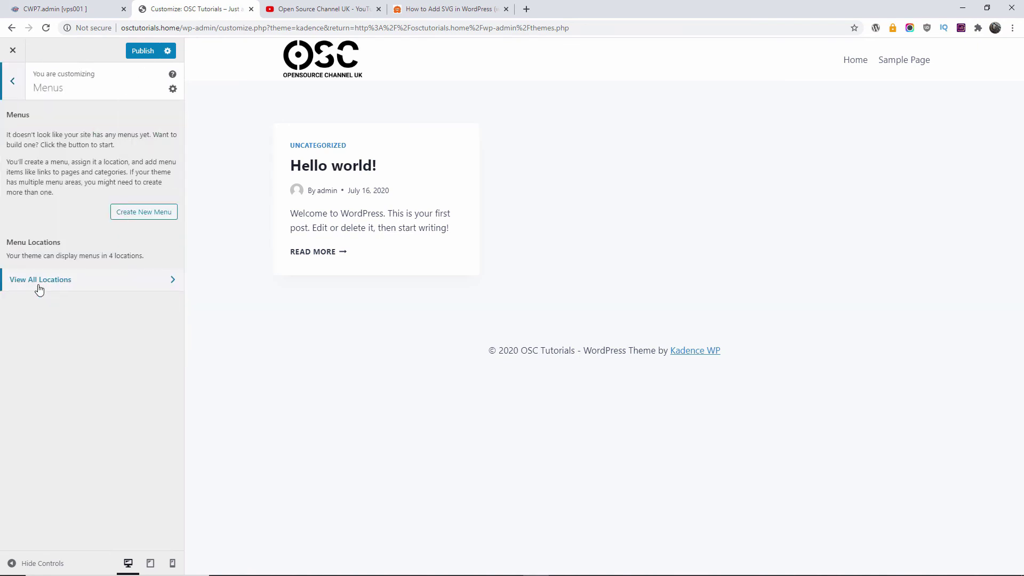
# - Check the theme's available menu locations in the Menus section, and leave the locations view
pyautogui.click(75, 288)
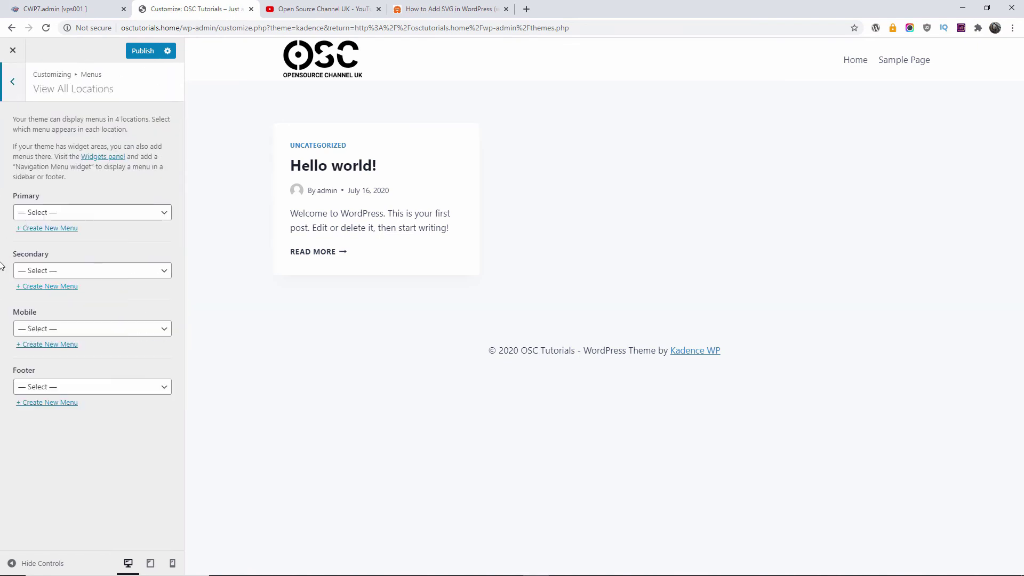
pyautogui.click(12, 83)
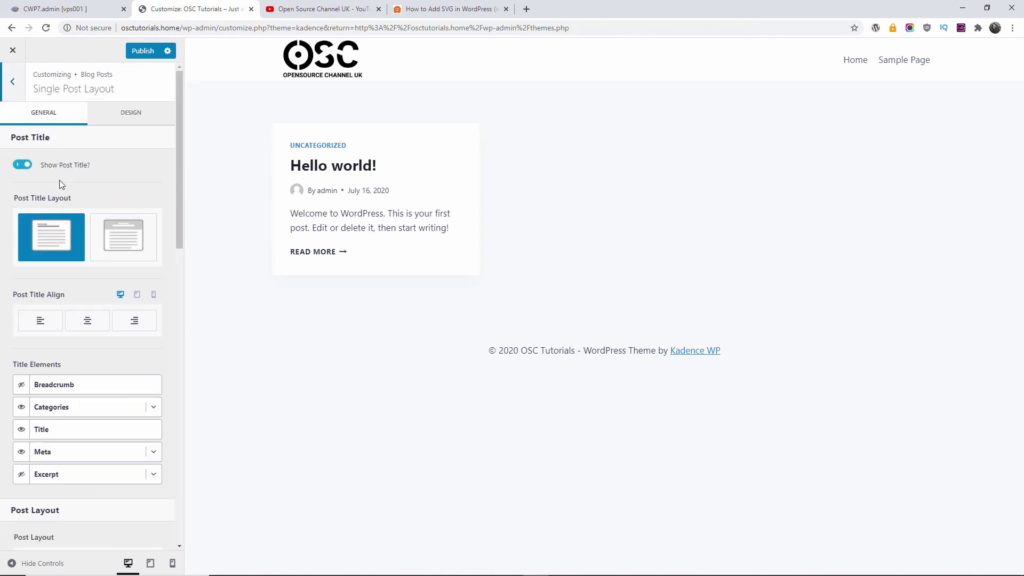
# - Try the alternative title layout for single blog posts, review the remaining Single Post Layout options, and return to the main customizer list
pyautogui.click(136, 235)
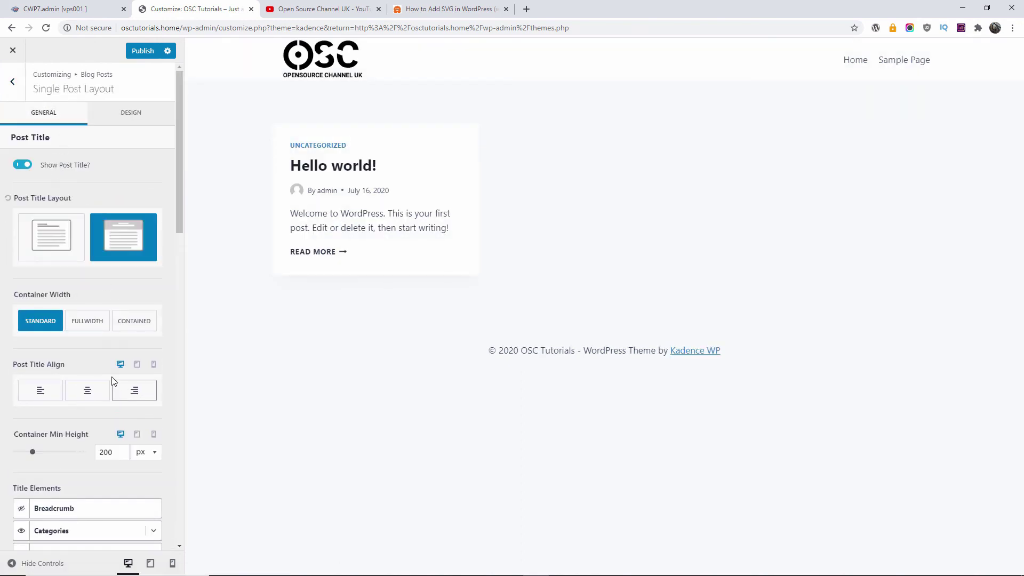
pyautogui.scroll(-10, 109, 373)
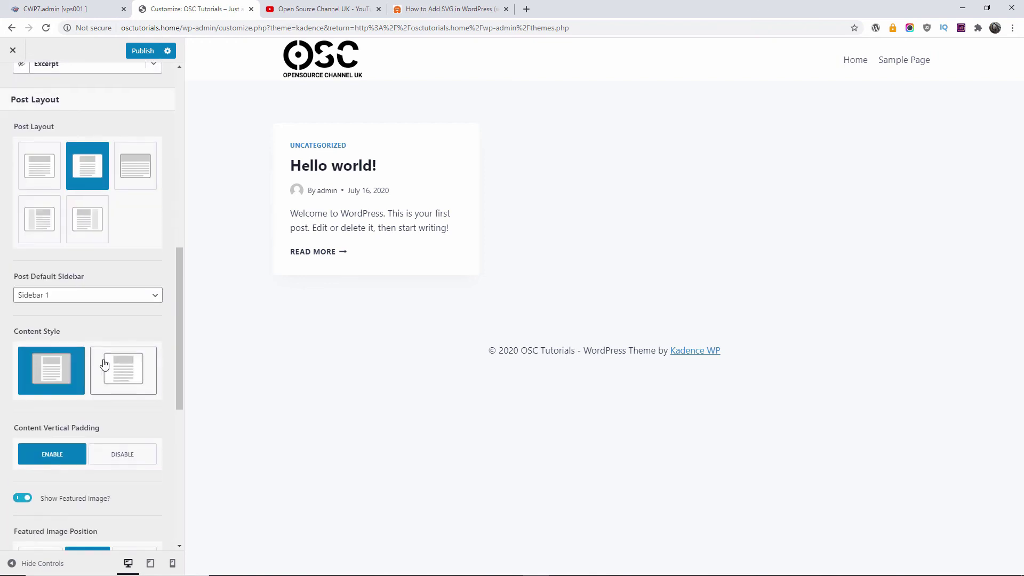
pyautogui.scroll(-7, 104, 364)
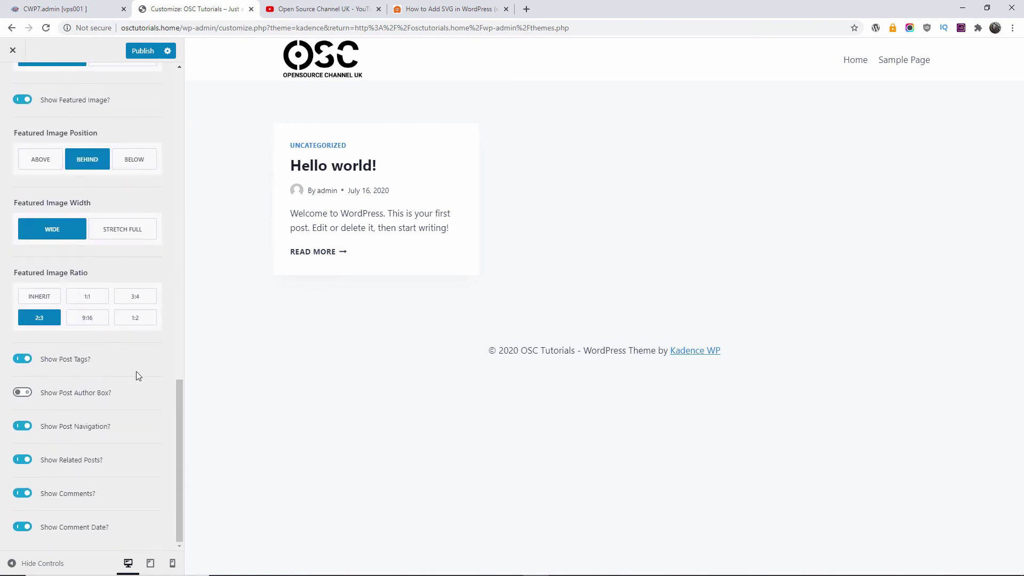
pyautogui.moveTo(179, 361); pyautogui.dragTo(182, 80)
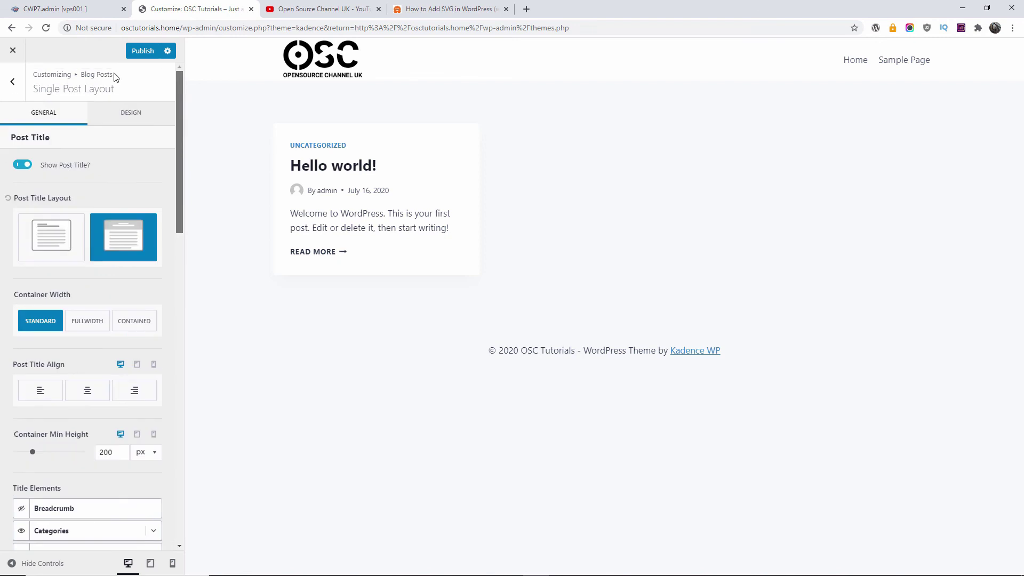
pyautogui.click(10, 84)
pyautogui.click(11, 82)
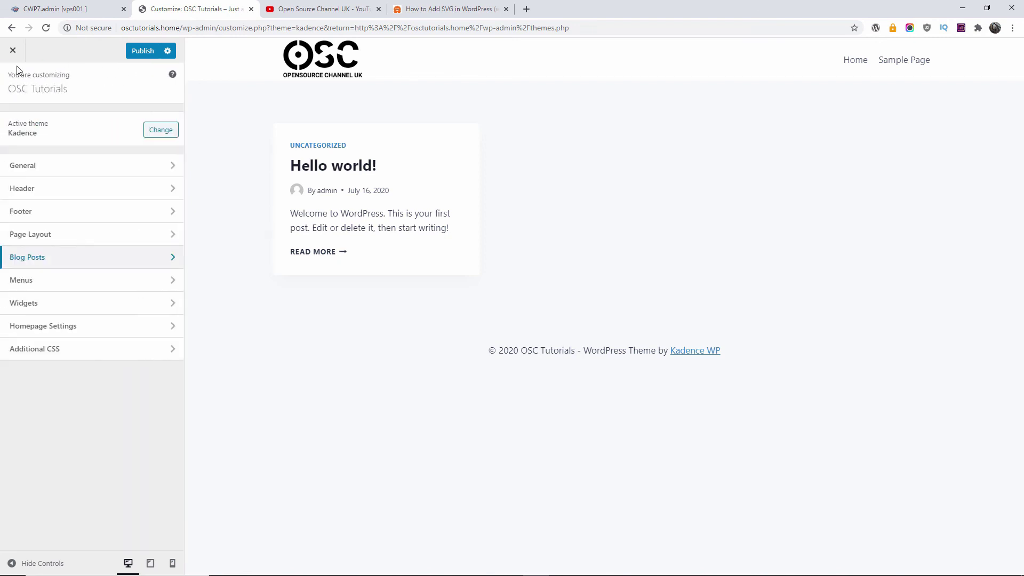
# - Leave the customizer, discarding the unsaved changes, and close the browser tab with the article on adding SVG in WordPress
pyautogui.click(13, 51)
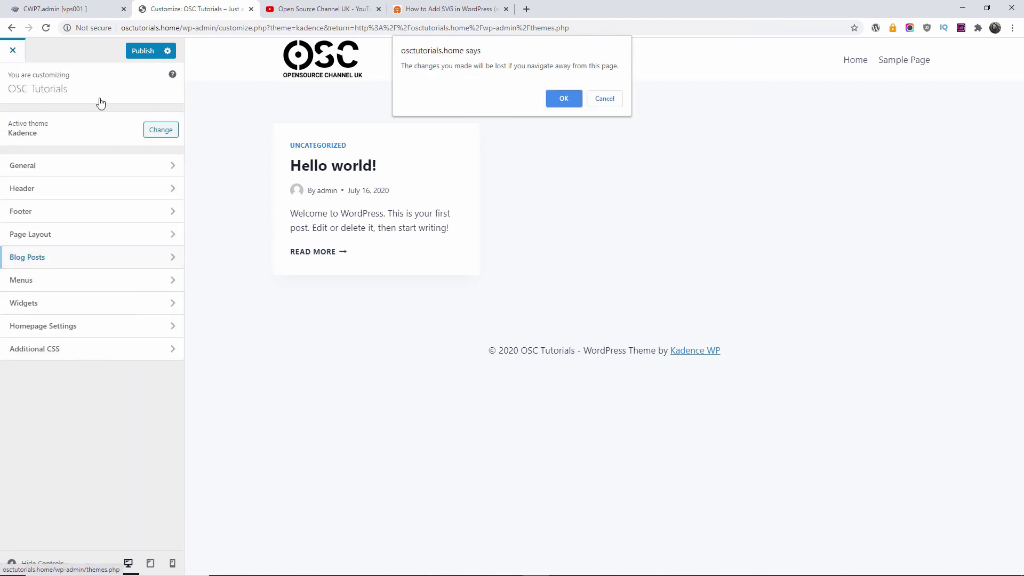
pyautogui.click(553, 99)
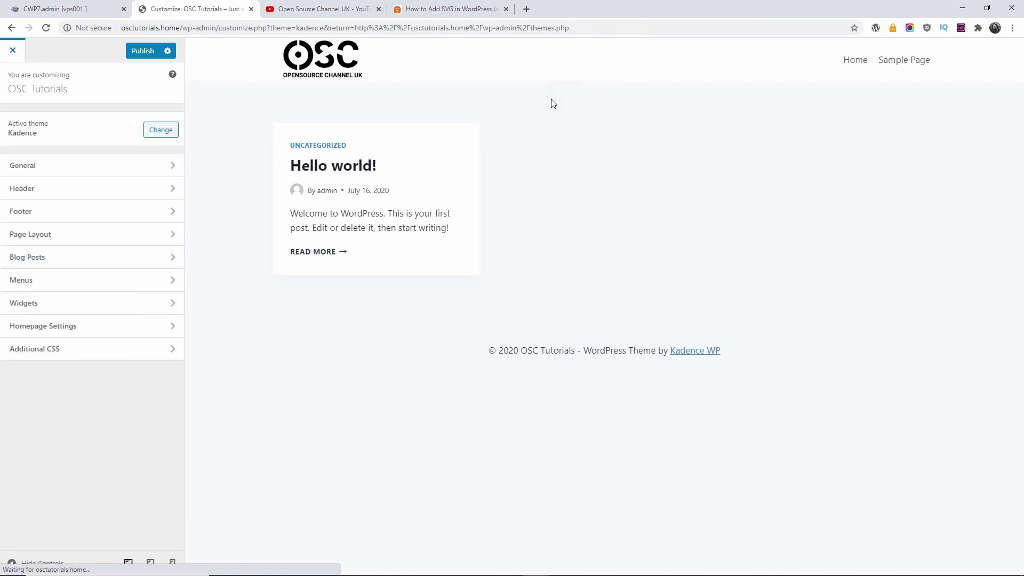
pyautogui.click(506, 9)
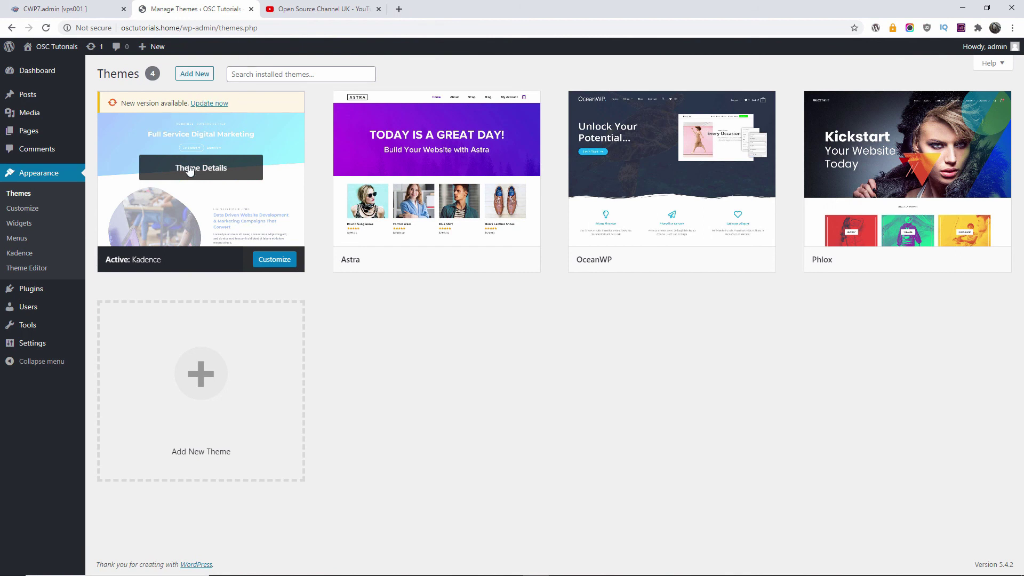
# - Open the Kadence theme's details and visit the Kadence WP author's website to look over its homepage
pyautogui.click(190, 170)
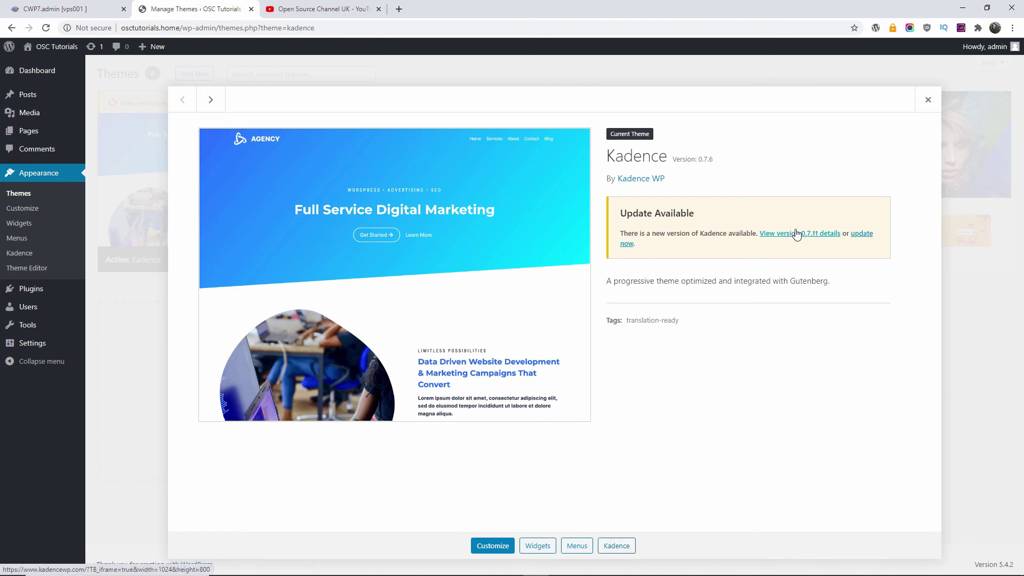
pyautogui.click(632, 179)
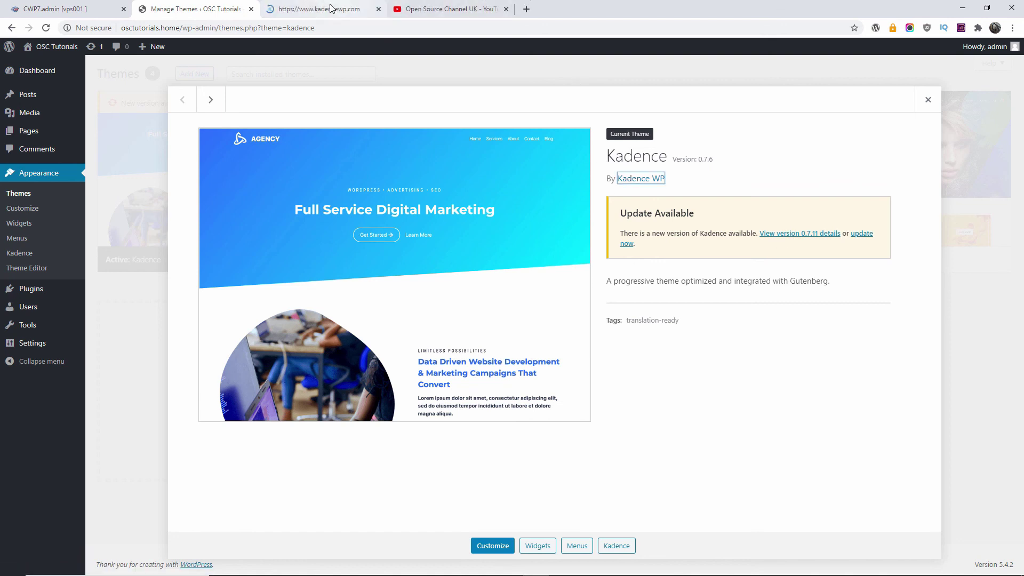
pyautogui.click(325, 9)
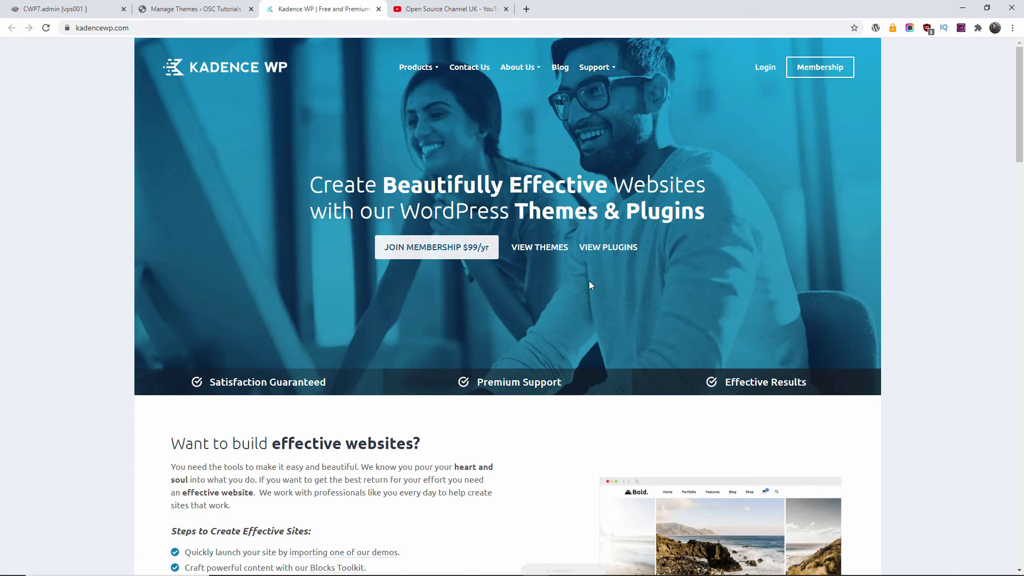
pyautogui.scroll(-5, 589, 281)
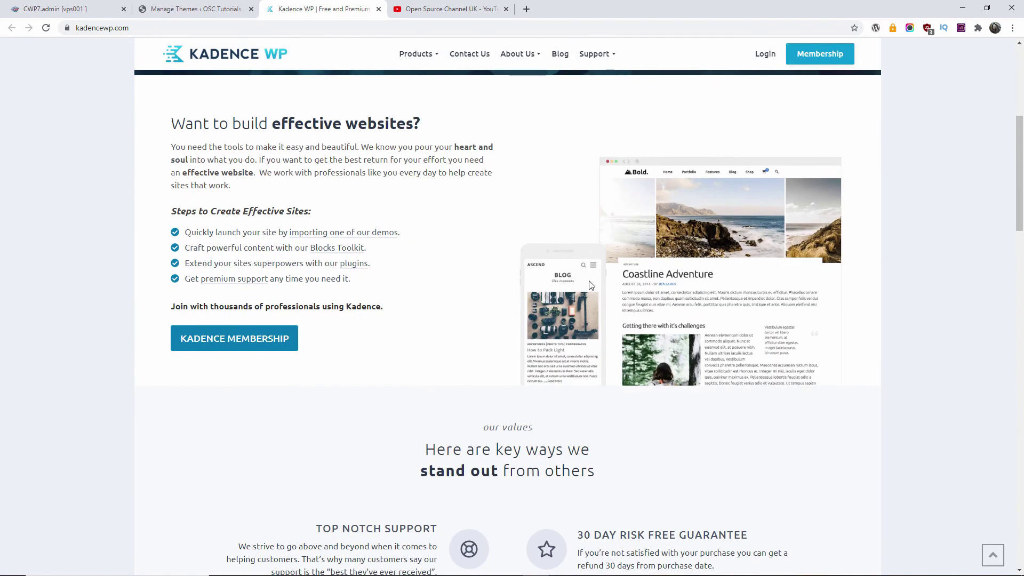
pyautogui.scroll(5, 589, 282)
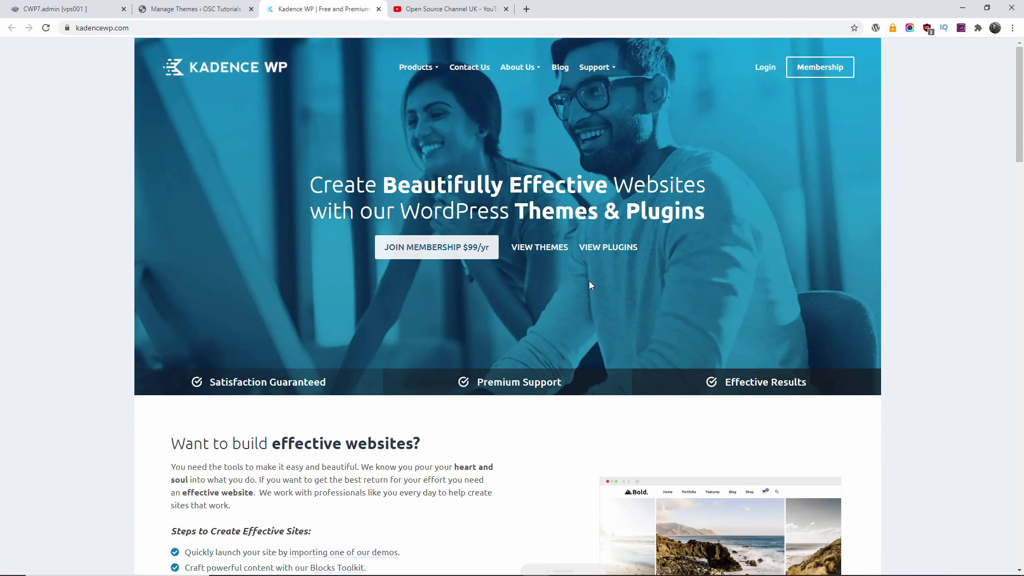
# - Examine the Kadence Membership page, including the yearly and lifetime plans and the premium themes on offer
pyautogui.click(412, 66)
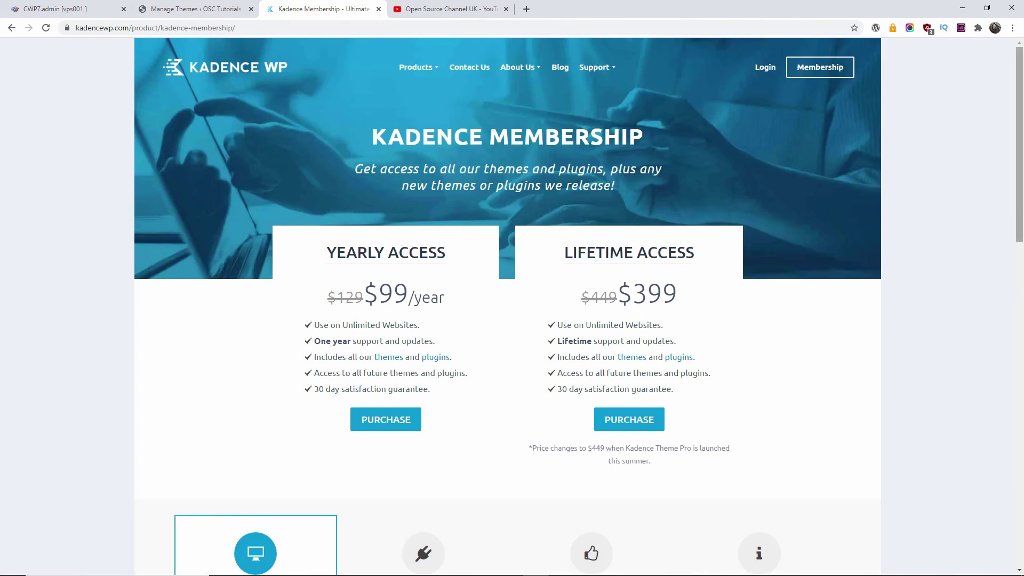
pyautogui.moveTo(1020, 240); pyautogui.dragTo(1021, 454)
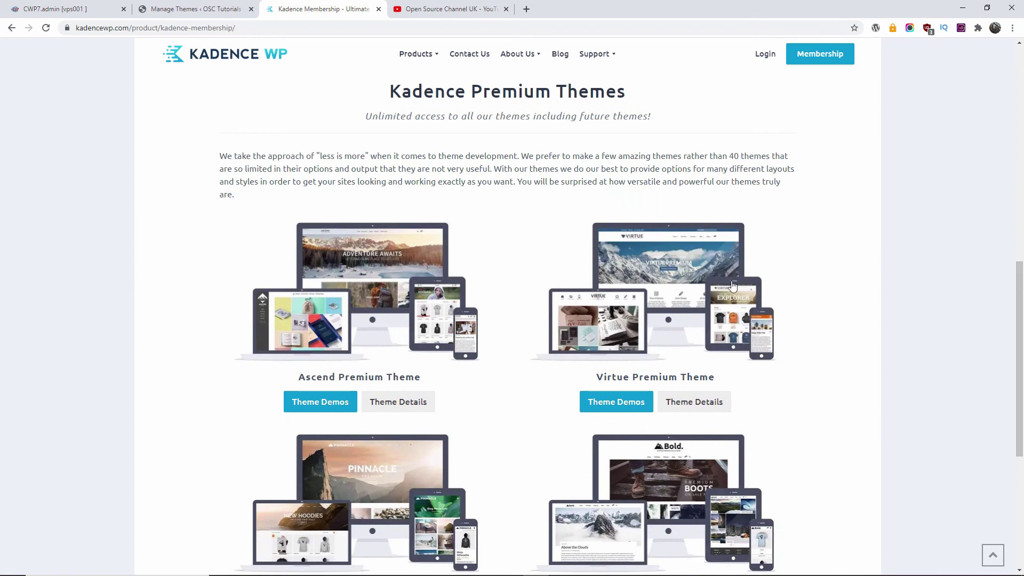
pyautogui.scroll(-5, 777, 348)
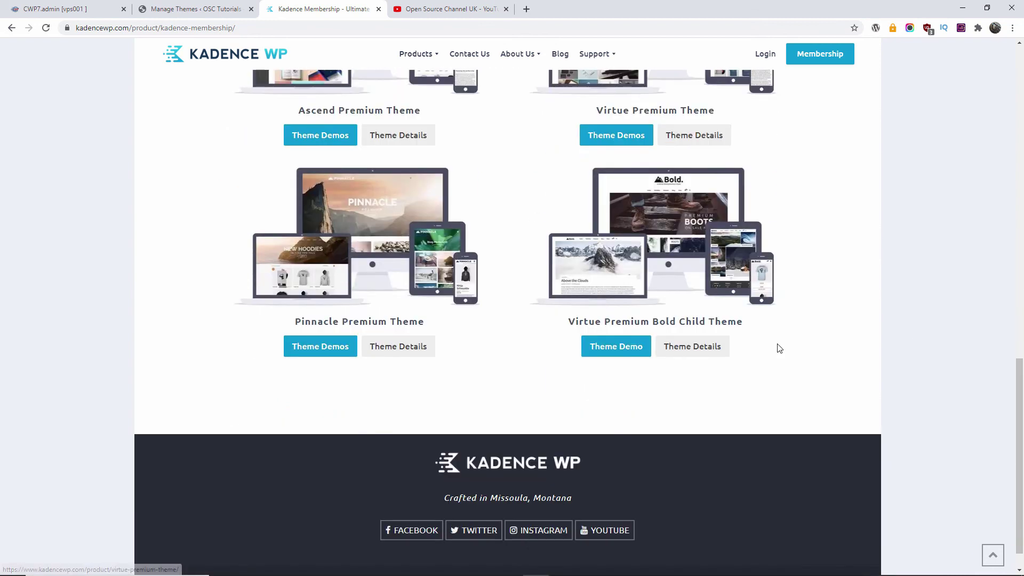
pyautogui.scroll(4, 778, 347)
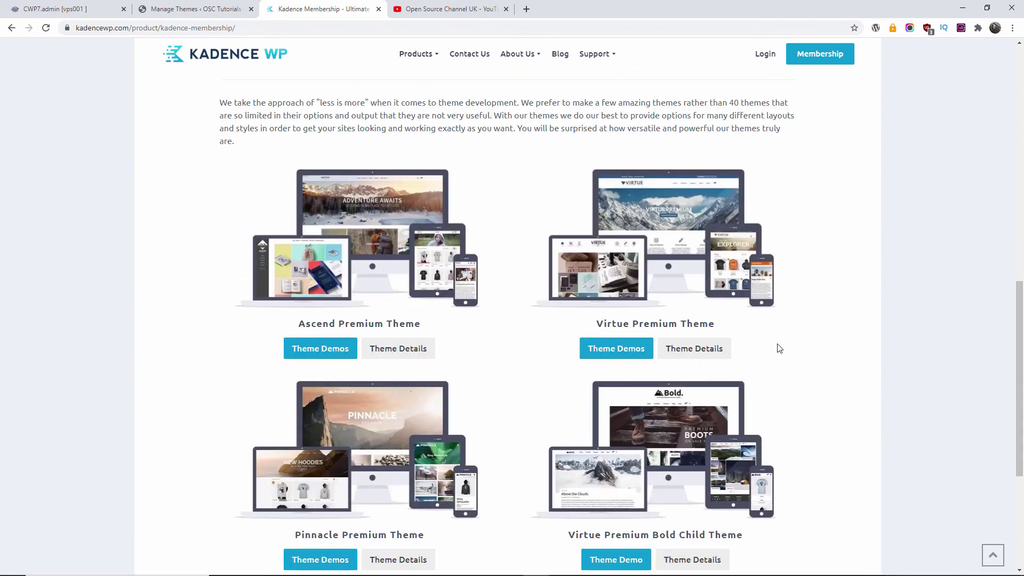
pyautogui.scroll(10, 515, 344)
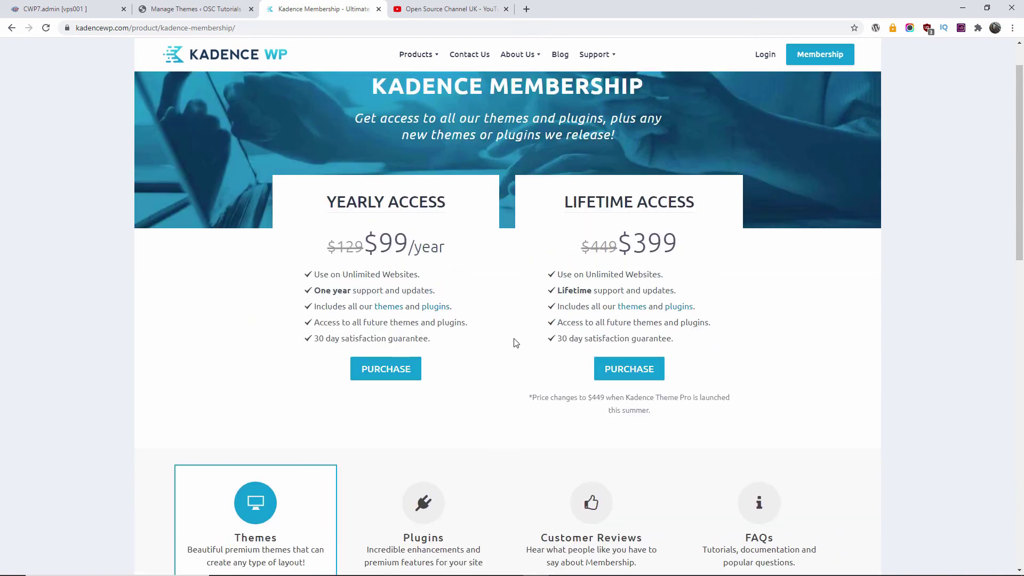
# - Return to the Kadence WP homepage and look through its sections on values, themes and page building
pyautogui.click(254, 63)
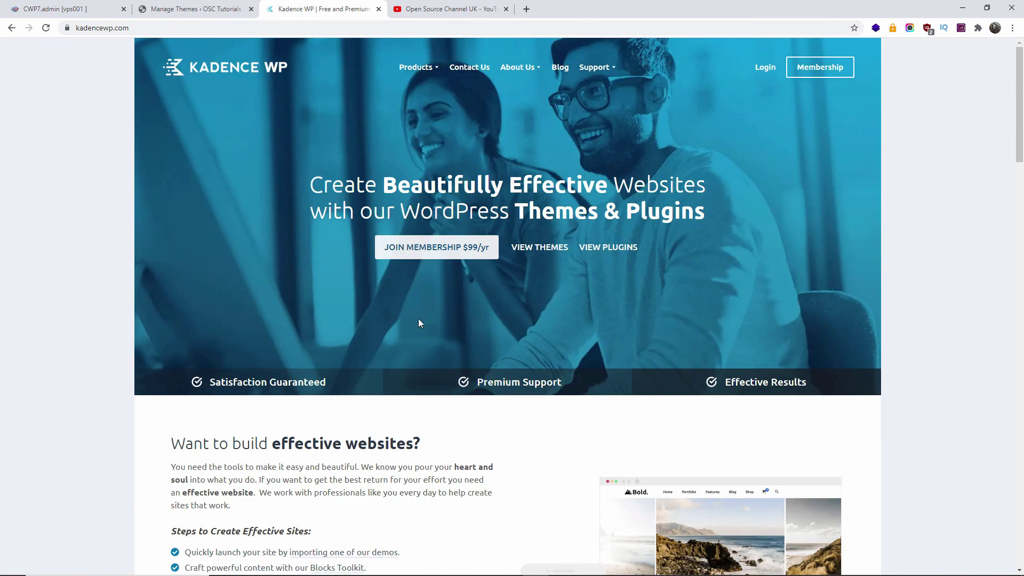
pyautogui.scroll(-18, 459, 271)
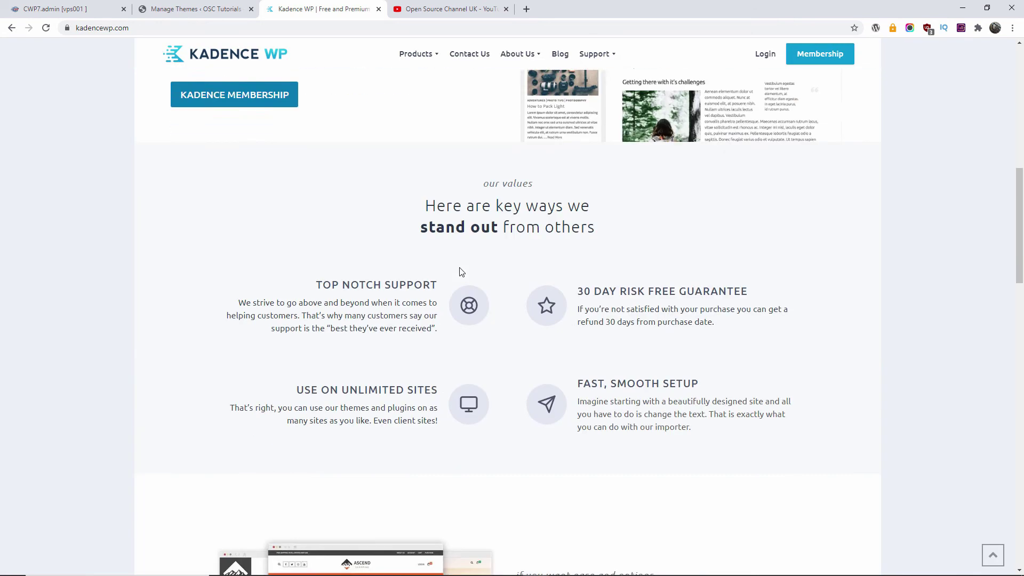
pyautogui.scroll(-9, 462, 271)
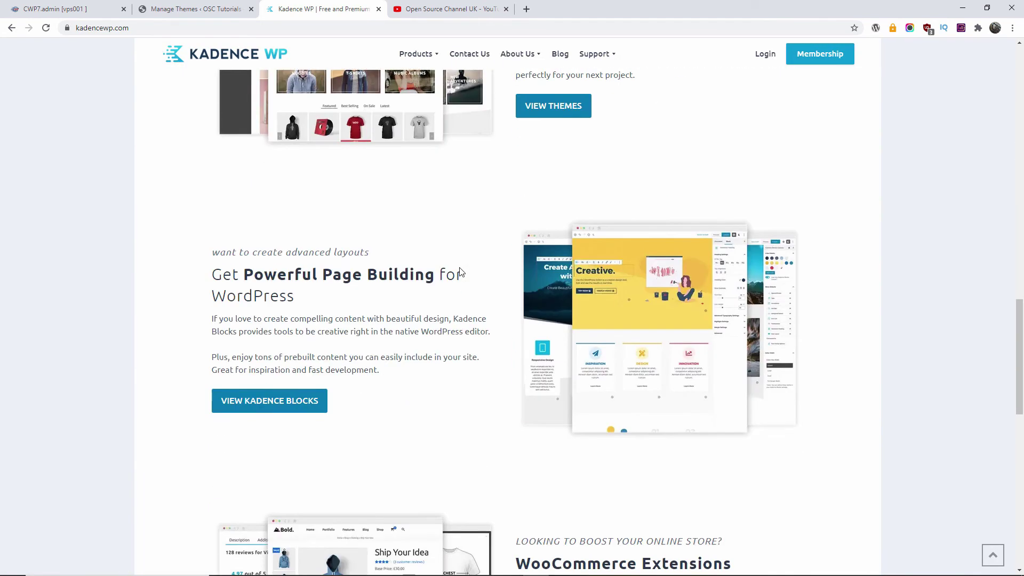
pyautogui.scroll(2, 462, 271)
pyautogui.scroll(2, 461, 272)
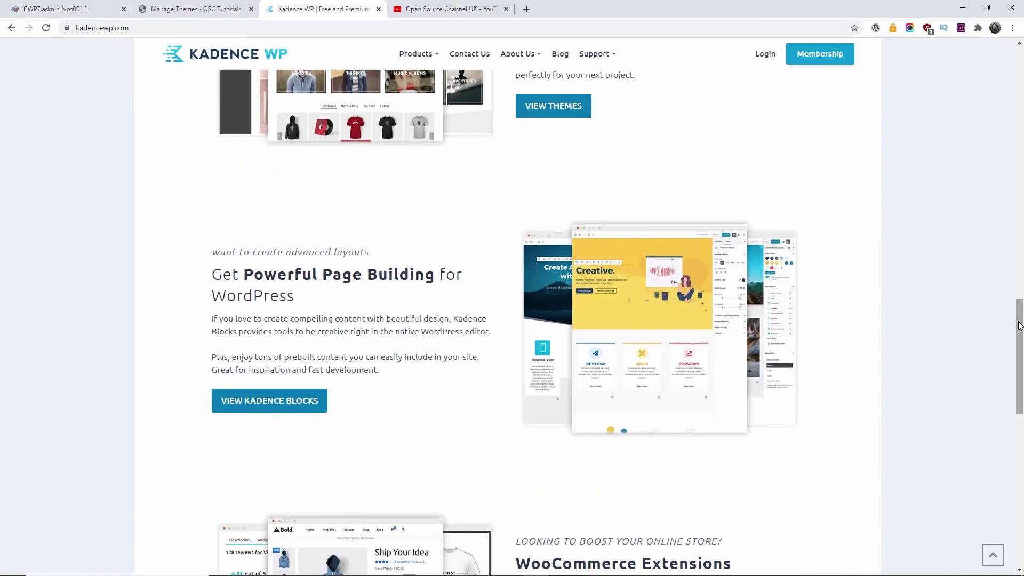
pyautogui.moveTo(1020, 327); pyautogui.dragTo(1021, 51)
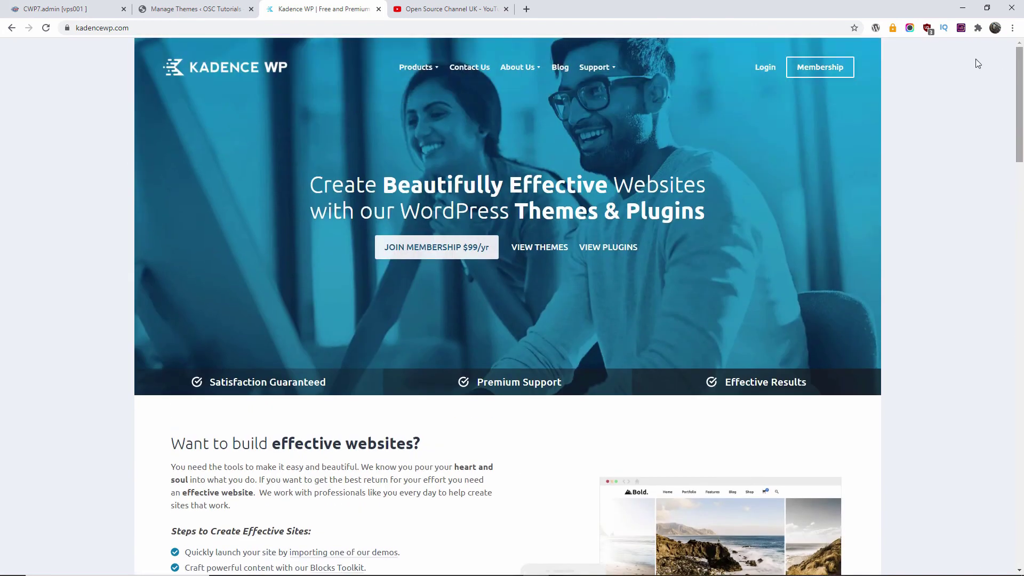
# - Close the Kadence WP website and switch to YouTube to browse the Open Source Channel UK video uploads
pyautogui.click(378, 9)
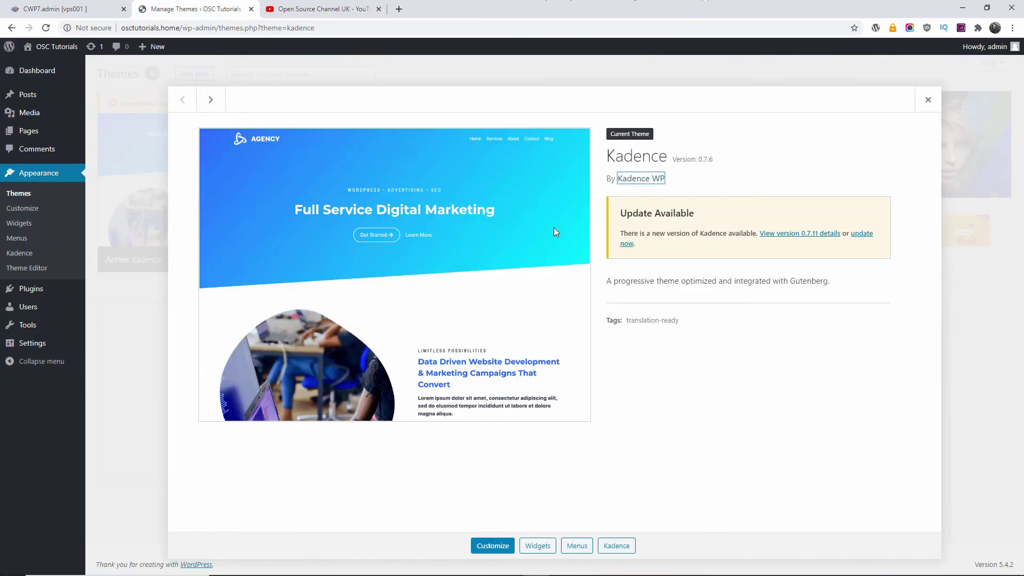
pyautogui.click(327, 3)
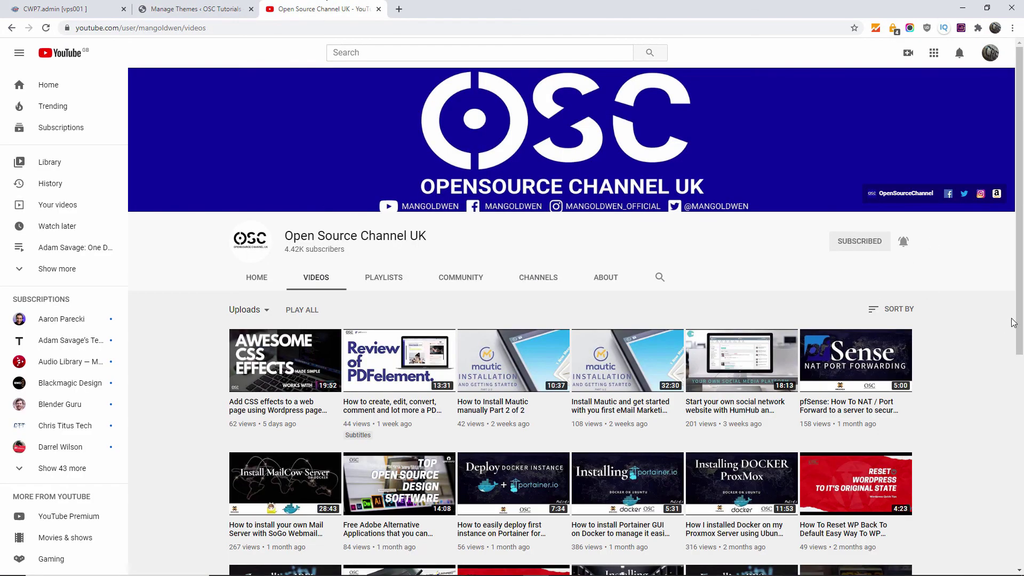
pyautogui.moveTo(1019, 323); pyautogui.dragTo(1022, 385)
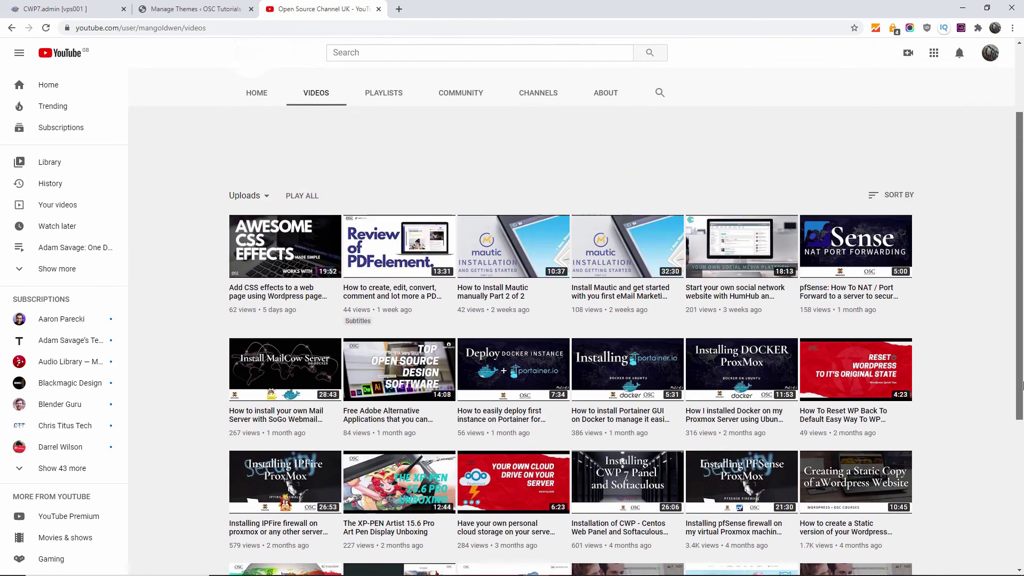